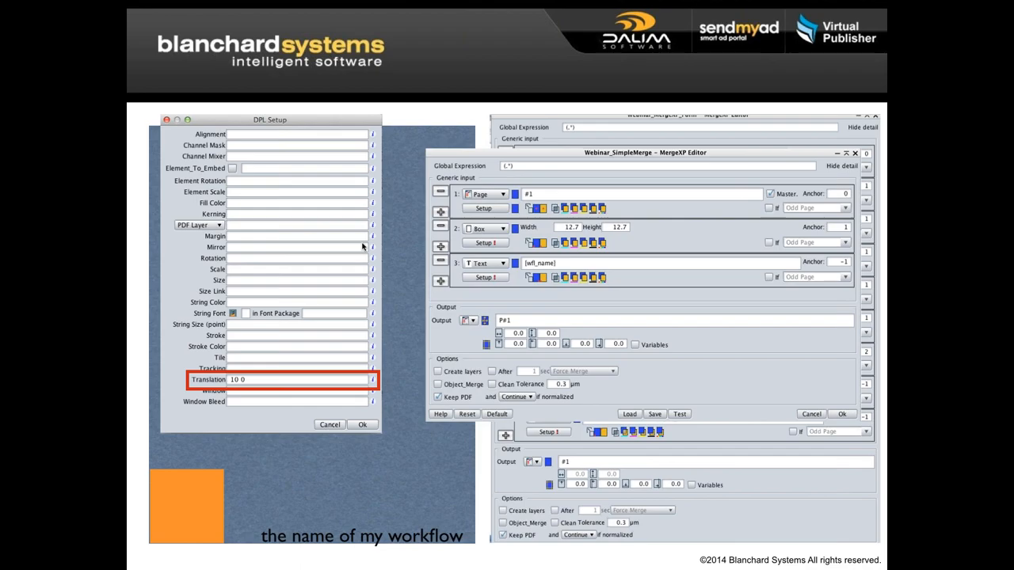
Leave the slideshow for the DALIM TWIST editor, open the Webinar_Simple2 workflow and review its MergeXP settings without changing them.
key("Escape")
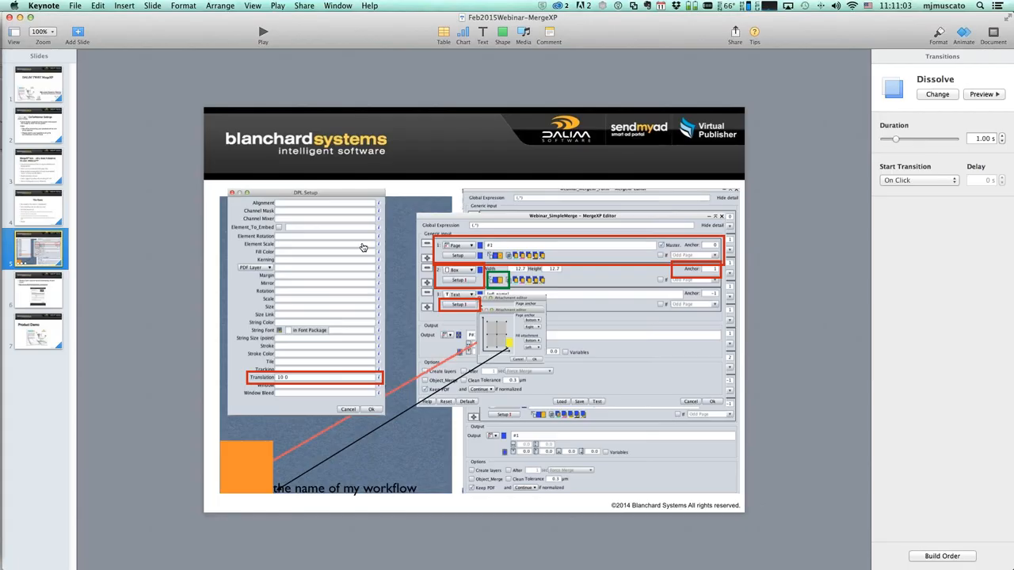
key("super+Tab")
left_click(526, 271)
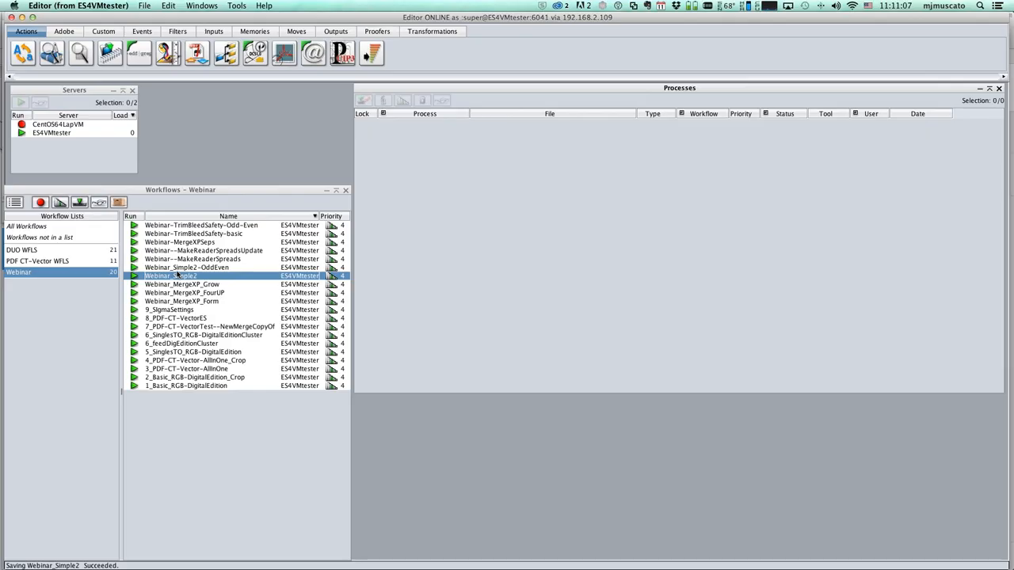
double_click(178, 276)
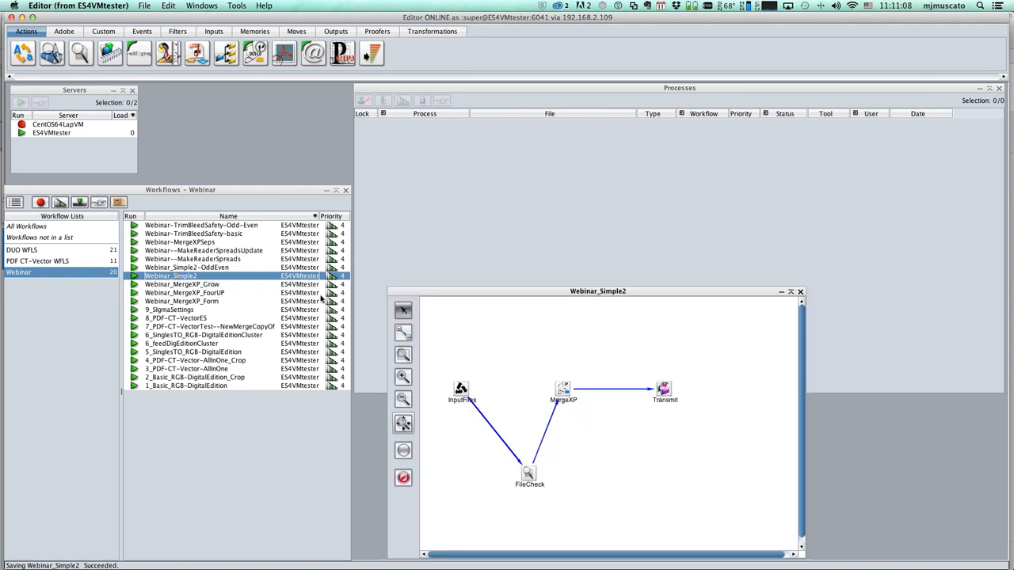
double_click(561, 389)
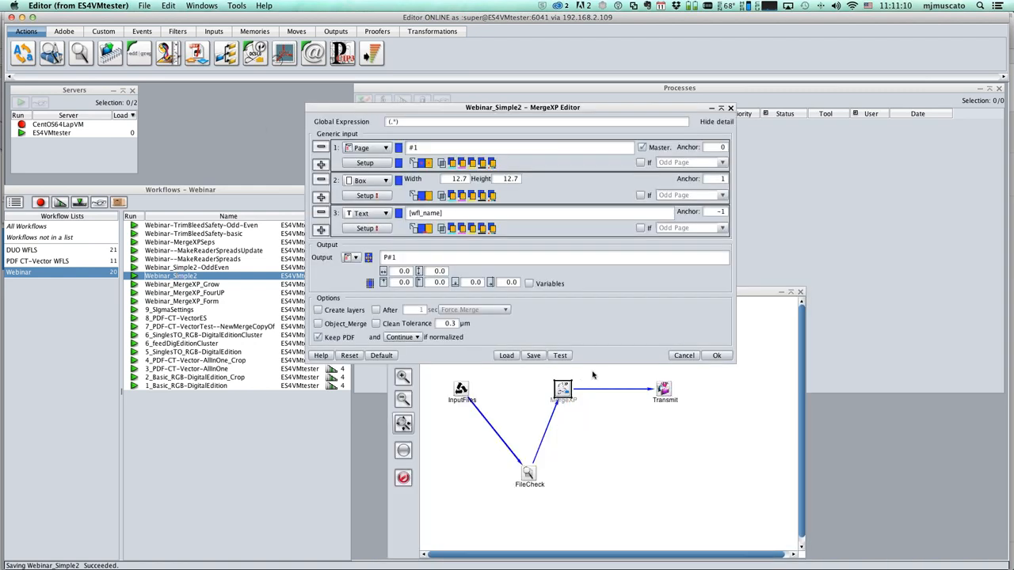
left_click(682, 356)
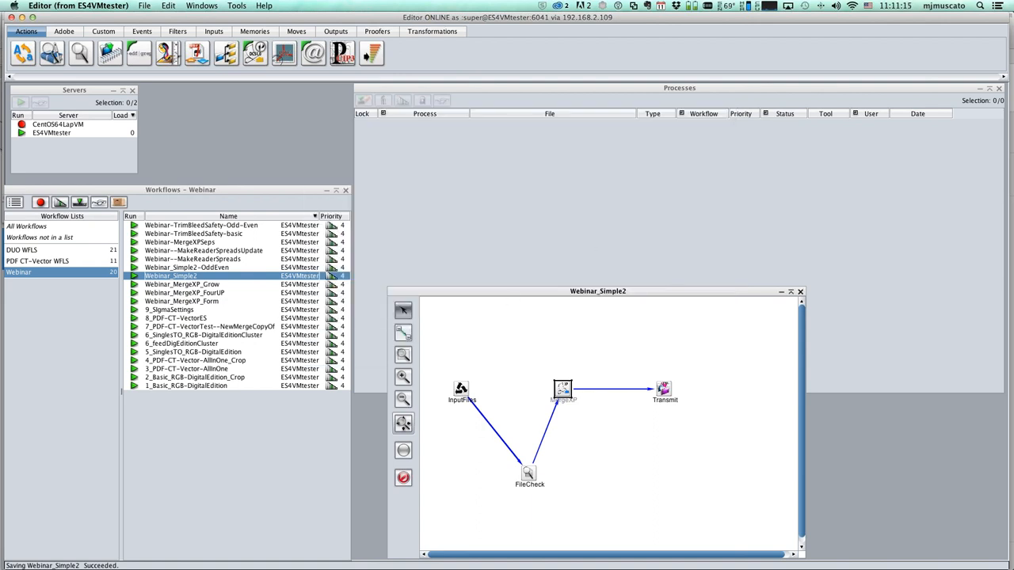
Submit Map.pdf from Finder to the Webinar_Simple2 workflow and preview the merged PMap.pdf in the output folder.
key("super+Tab")
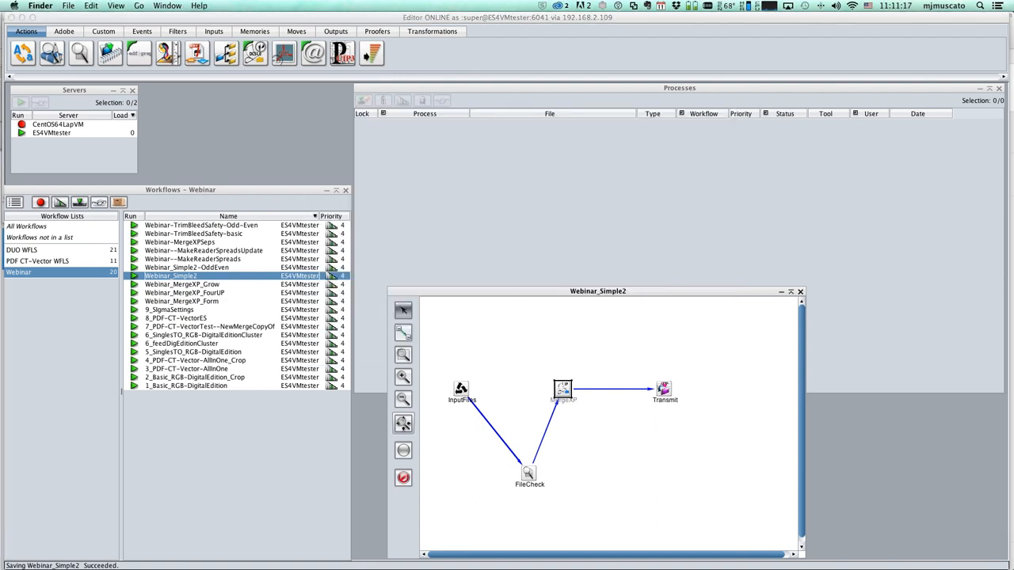
left_click_drag(362, 356, 183, 281)
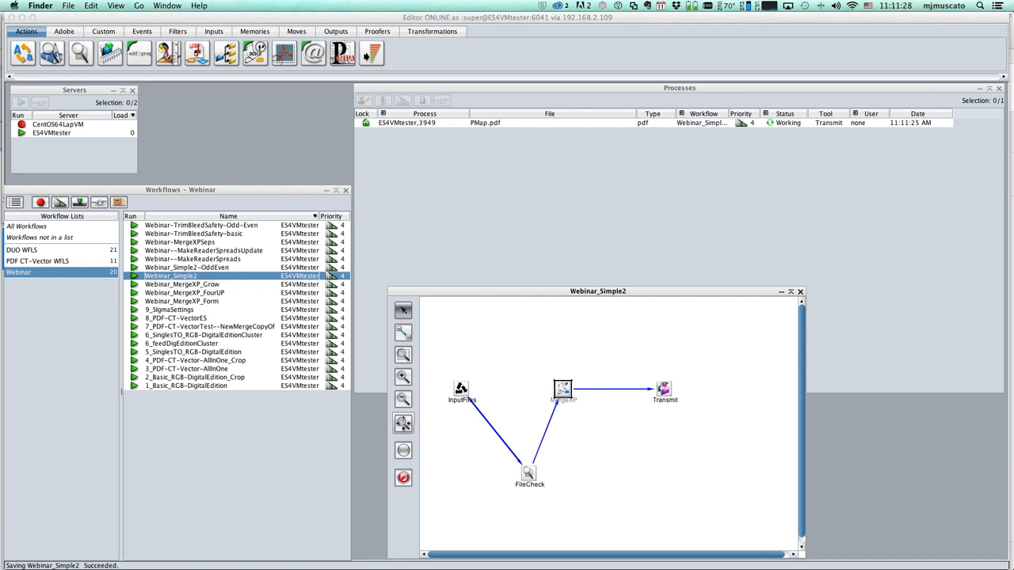
left_click_drag(1013, 119, 489, 91)
left_click(275, 159)
left_click_drag(327, 169, 320, 170)
key("space")
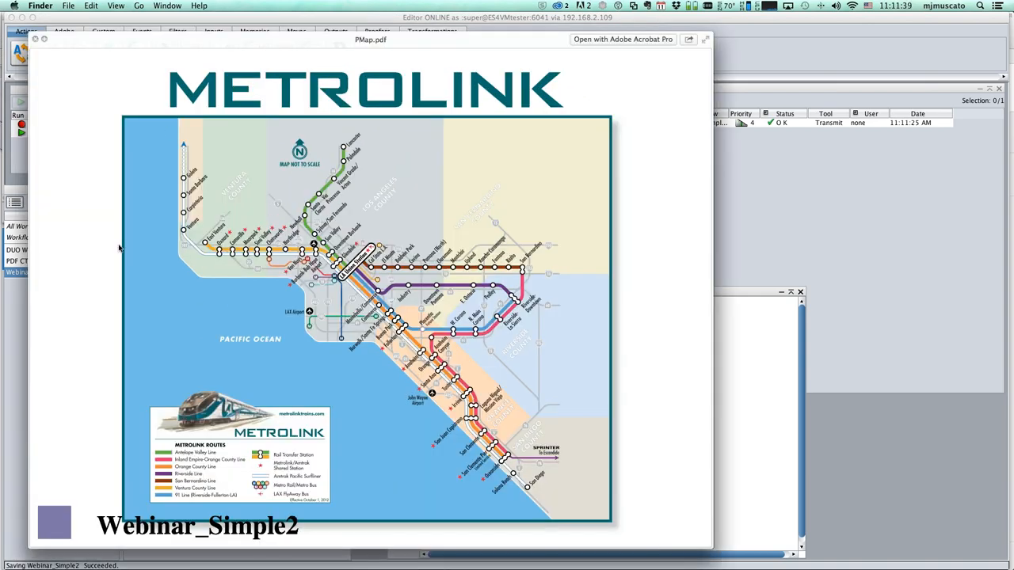
key("space")
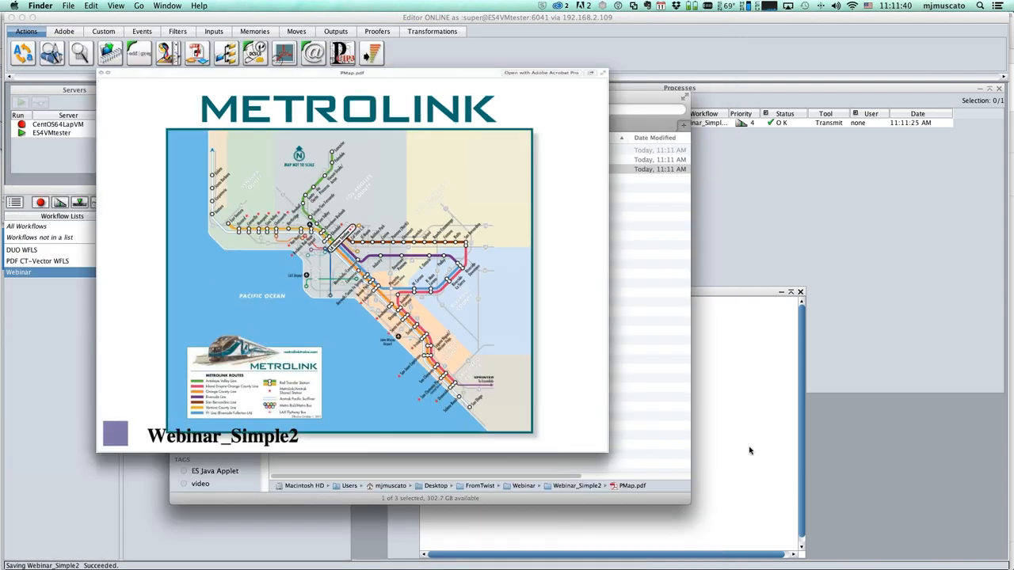
In the Webinar_Simple2 MergeXP text element's setup, set the string size to 8 points and string color to magenta, and save the workflow.
left_click(749, 450)
double_click(563, 390)
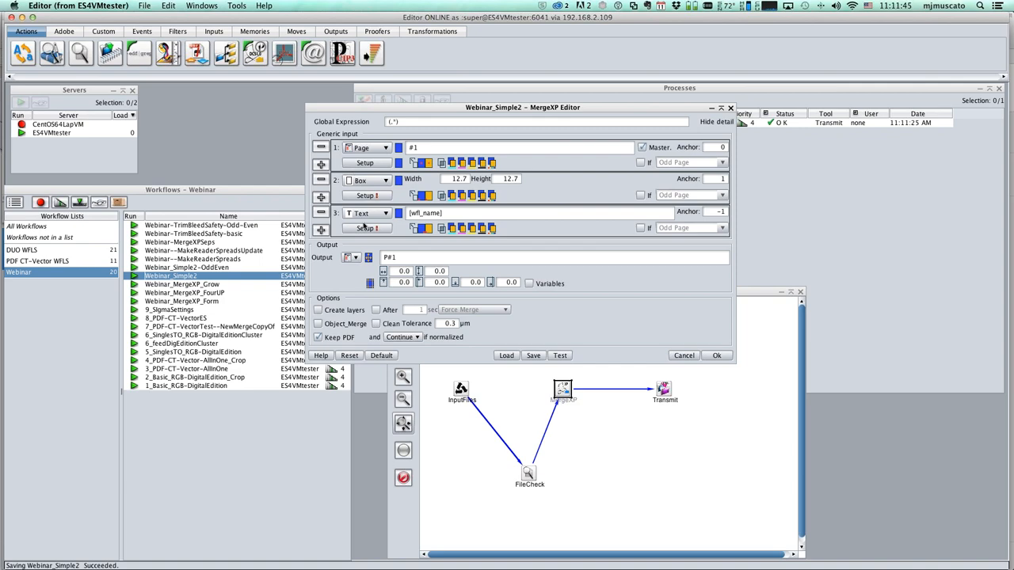
left_click(365, 228)
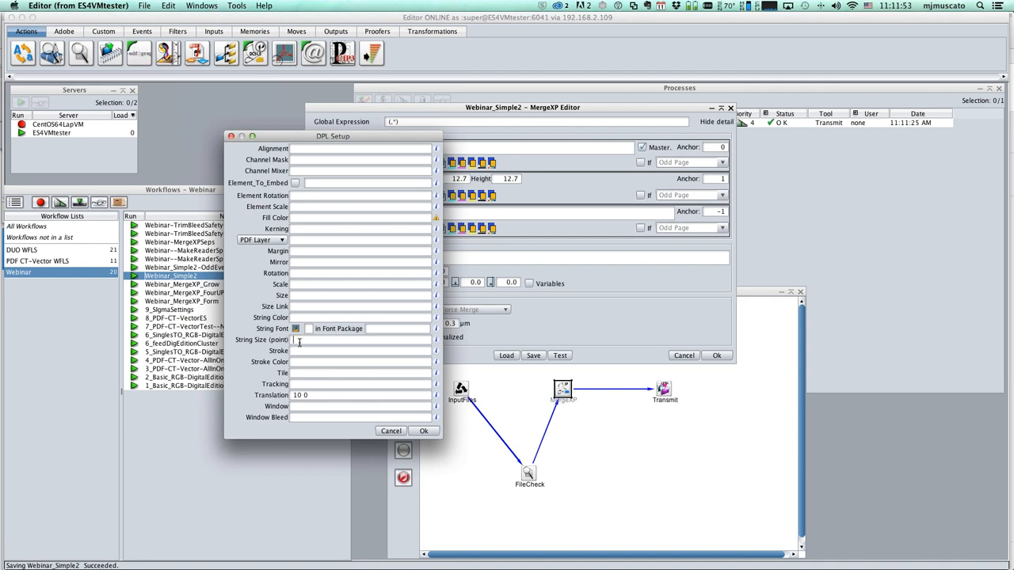
type("8")
left_click(305, 317)
type("magenta")
left_click(422, 431)
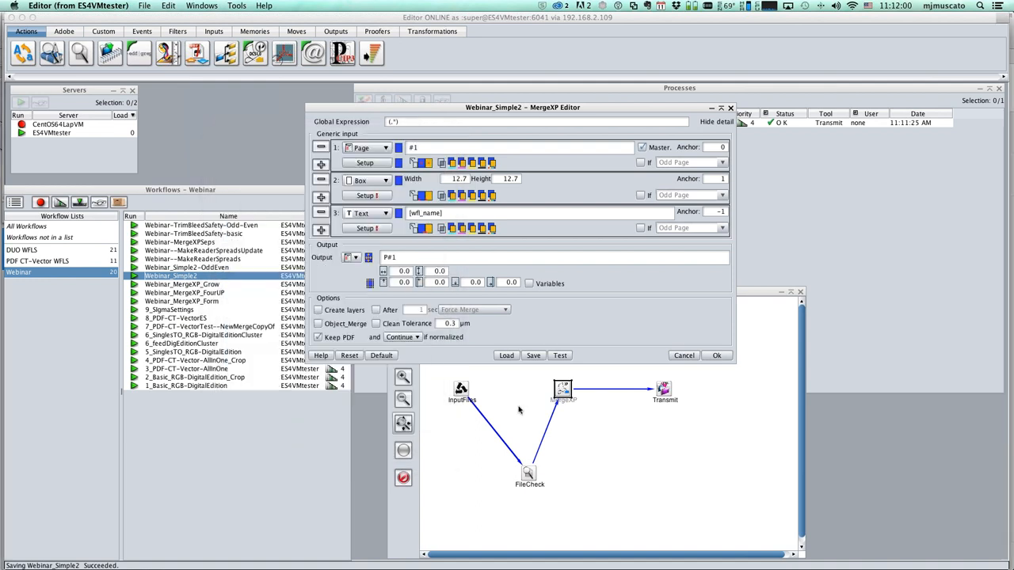
left_click(716, 355)
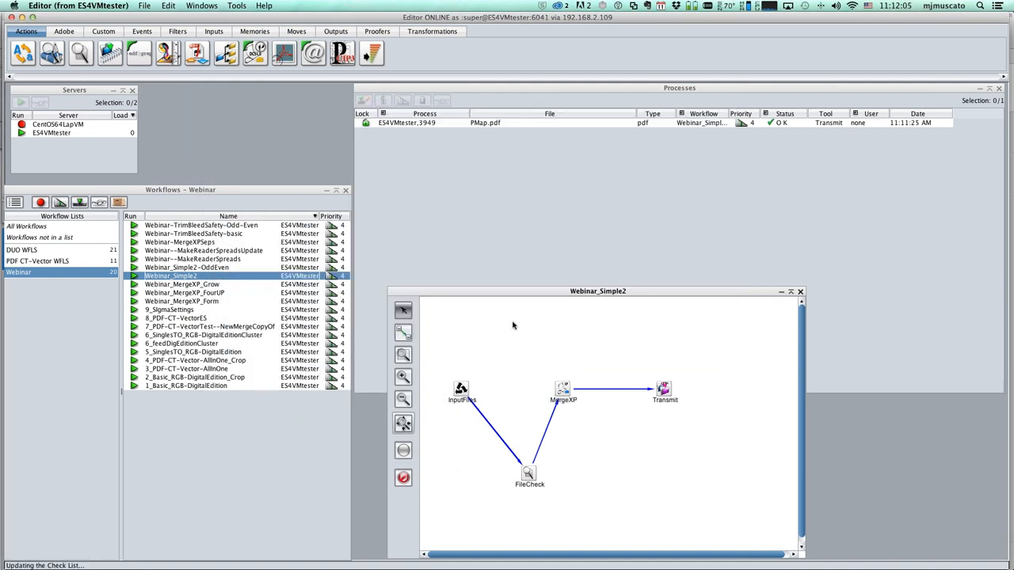
key("super+s")
Resubmit Map.pdf from Finder's MergeXP Stuff folder to the Webinar_Simple2 workflow.
key("super+Tab")
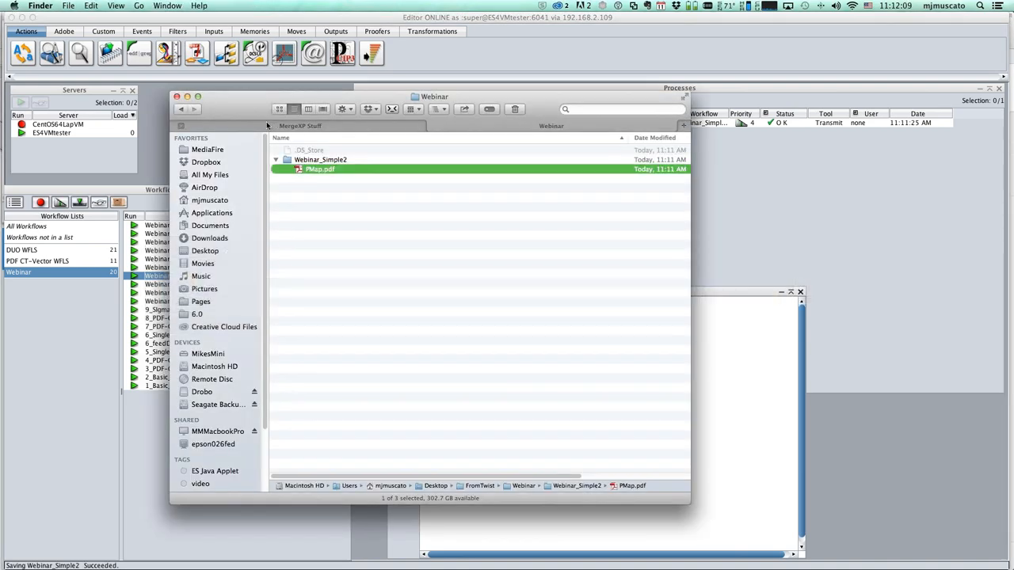
left_click(270, 126)
left_click_drag(244, 109, 632, 150)
left_click_drag(671, 225, 177, 276)
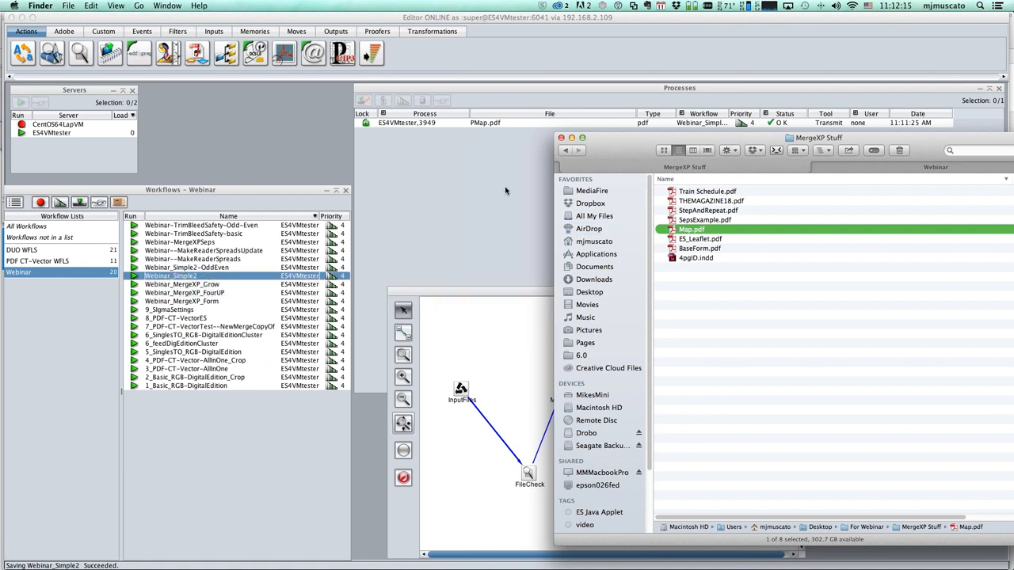
Preview the regenerated PMap.pdf in the Webinar output folder to check the workflow-name text, and close the preview.
left_click_drag(609, 154, 960, 169)
left_click_drag(538, 223, 478, 193)
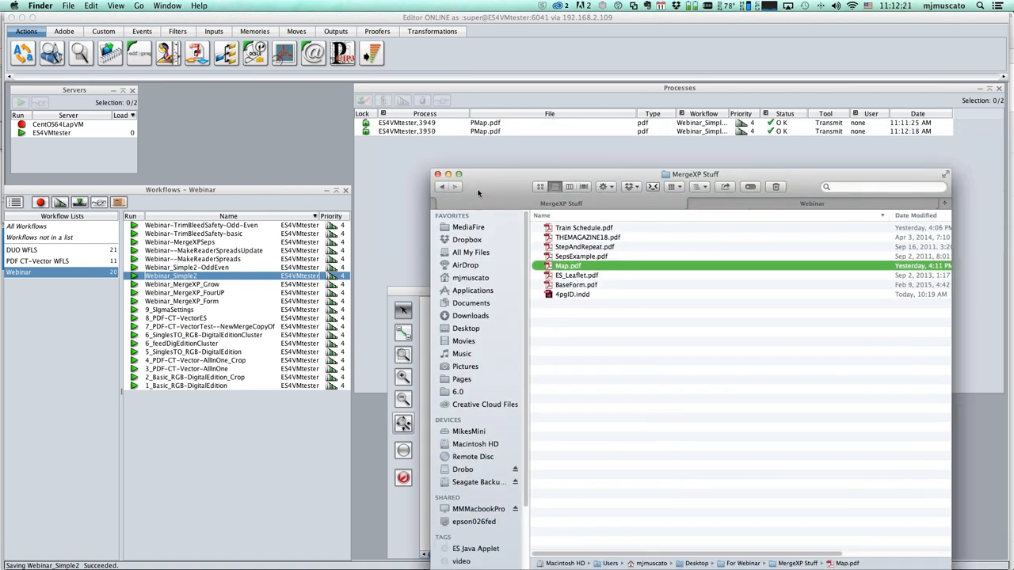
left_click_drag(643, 190, 470, 163)
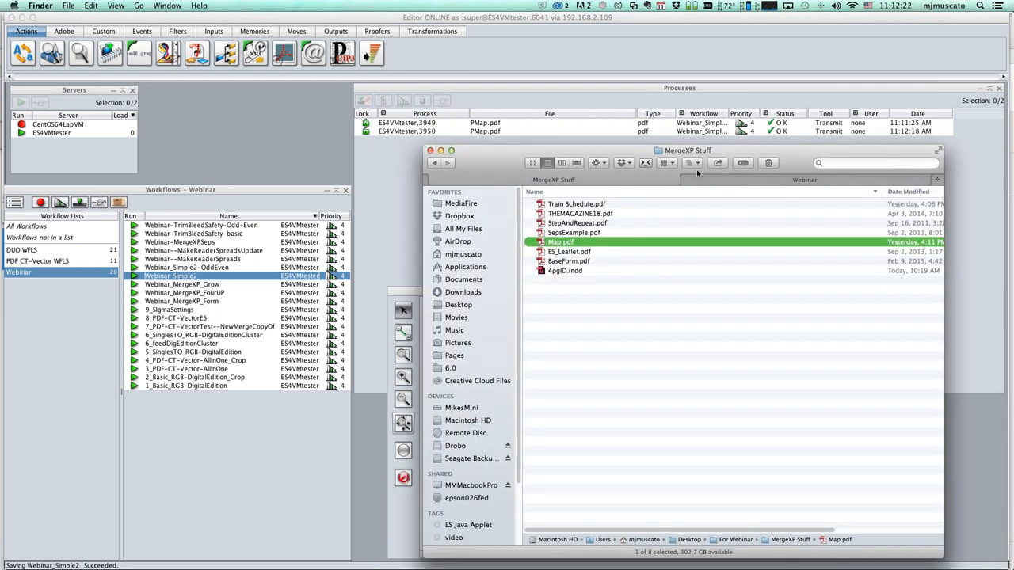
left_click(696, 162)
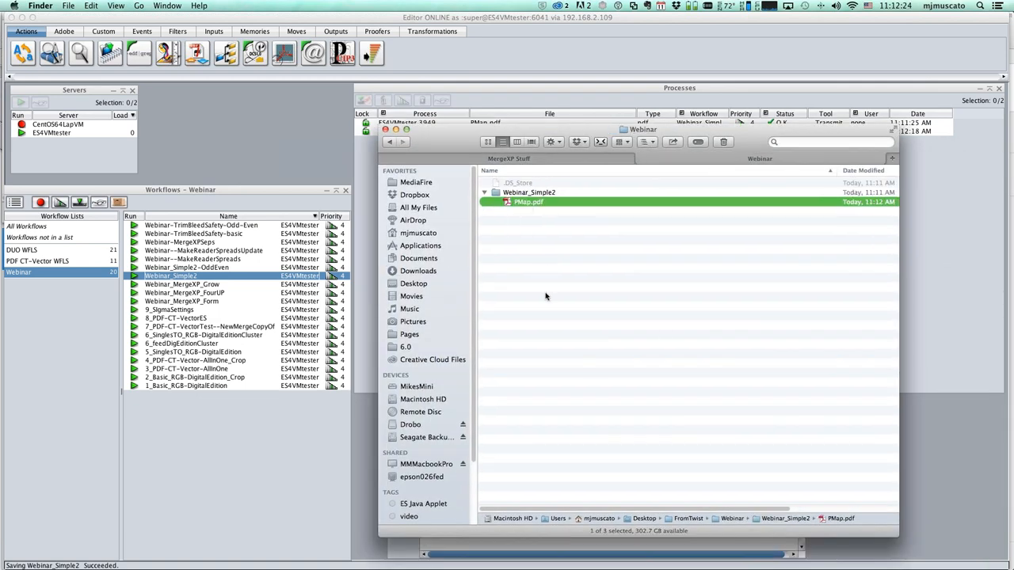
left_click_drag(527, 203, 524, 204)
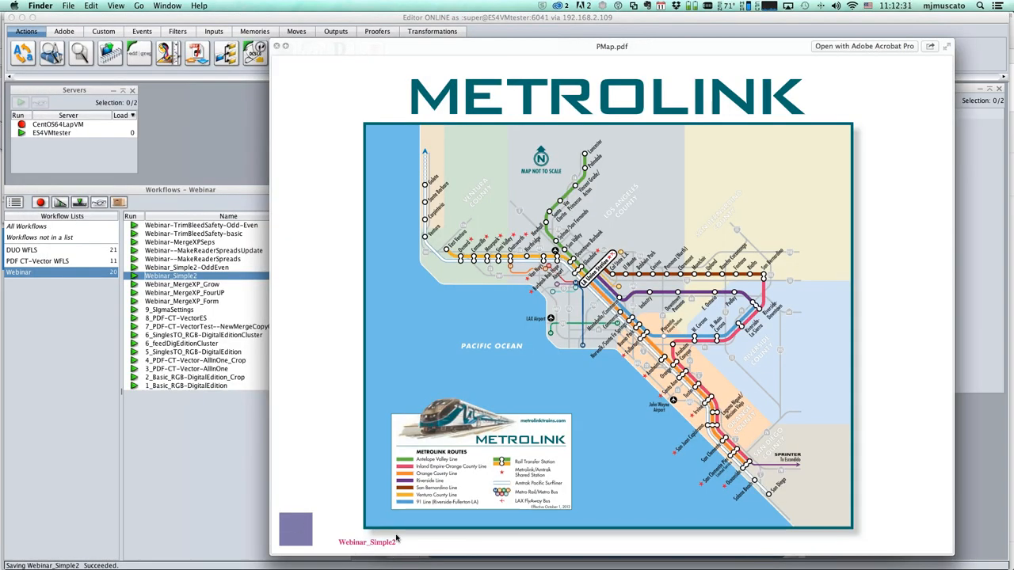
left_click(277, 47)
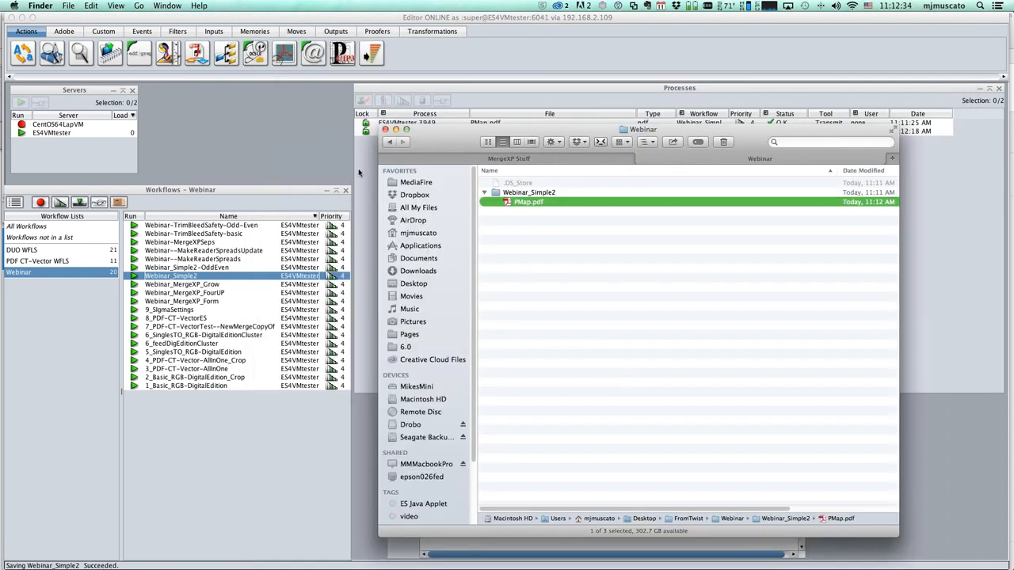
Reopen the MergeXP text element's DPL setup in Webinar_Simple2 for review, and leave both dialogs without changes.
left_click(681, 519)
double_click(568, 396)
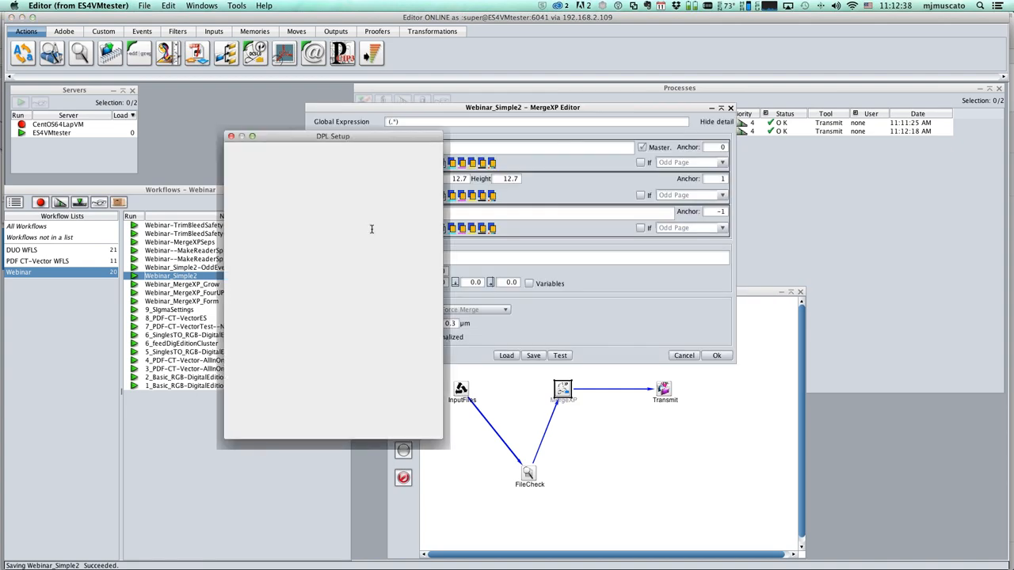
left_click(391, 431)
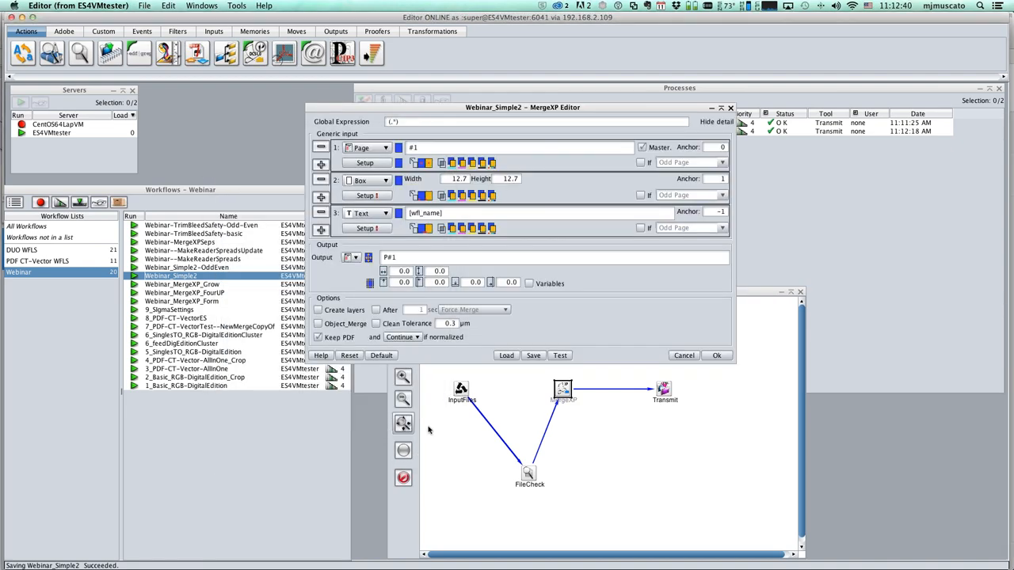
left_click(683, 355)
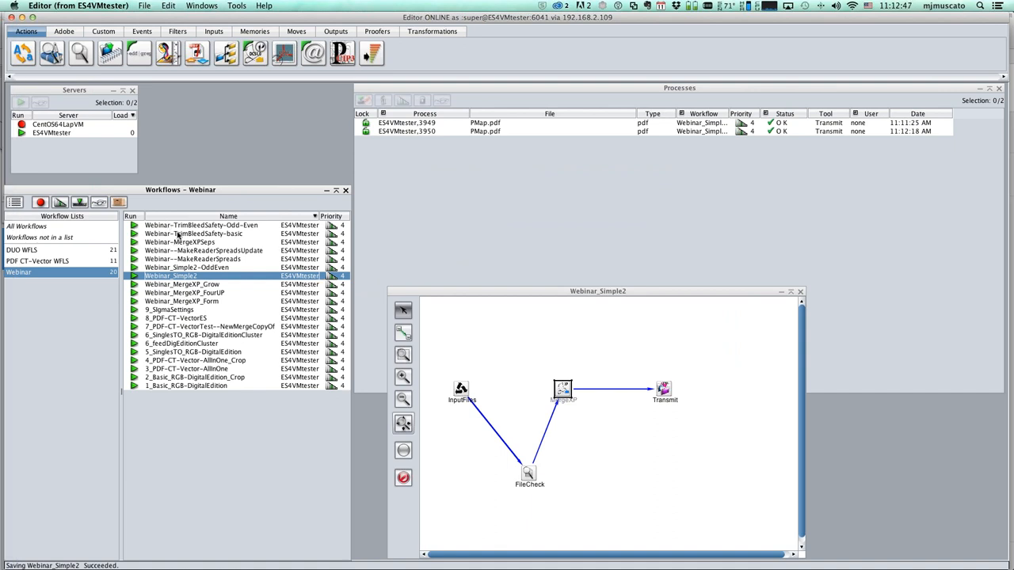
Submit ES_Leaflet.pdf from Finder's MergeXP Stuff folder to the Webinar-TrimBleedSafety-basic workflow.
key("super+Tab")
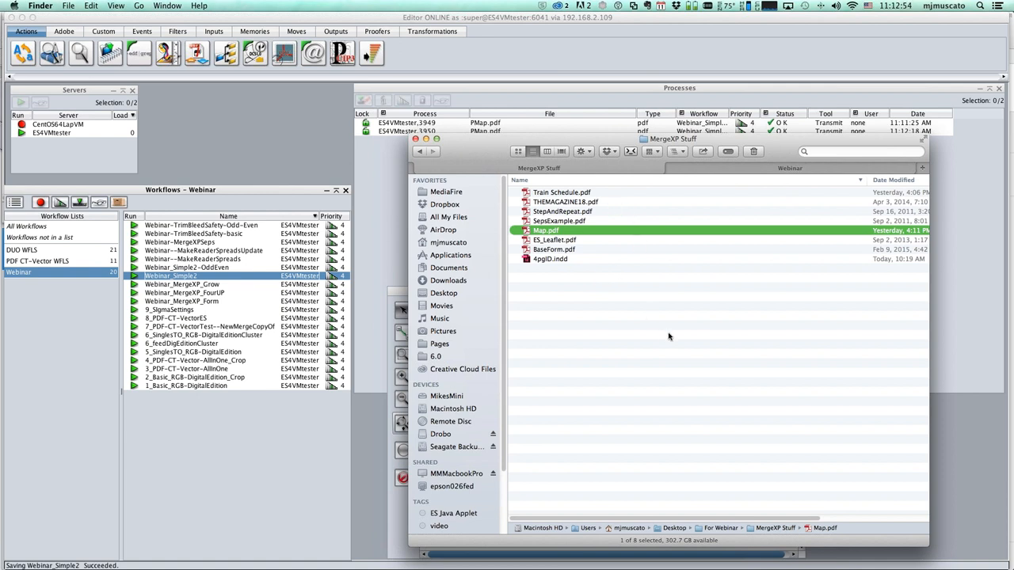
left_click(564, 240)
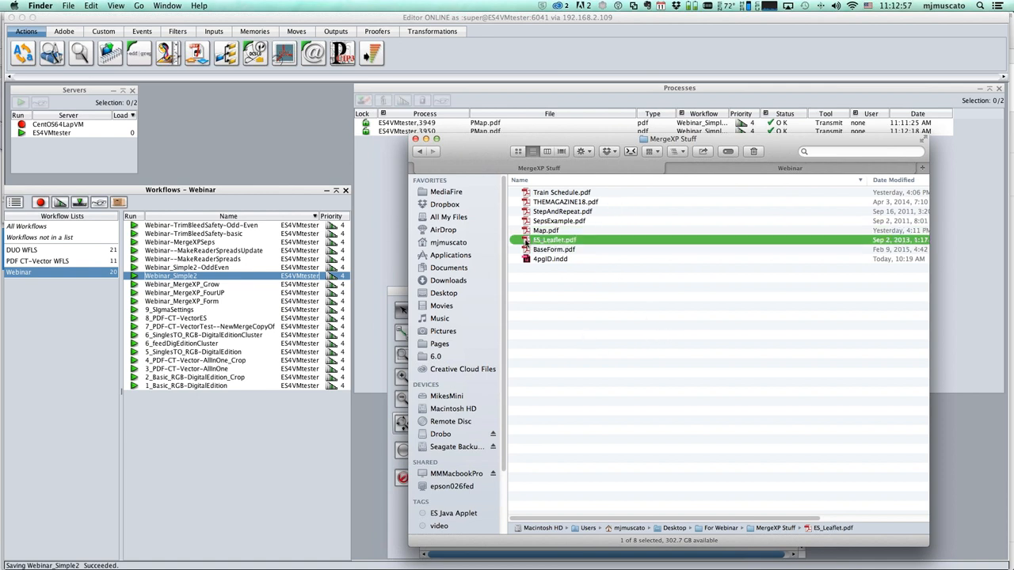
left_click_drag(527, 242, 180, 237)
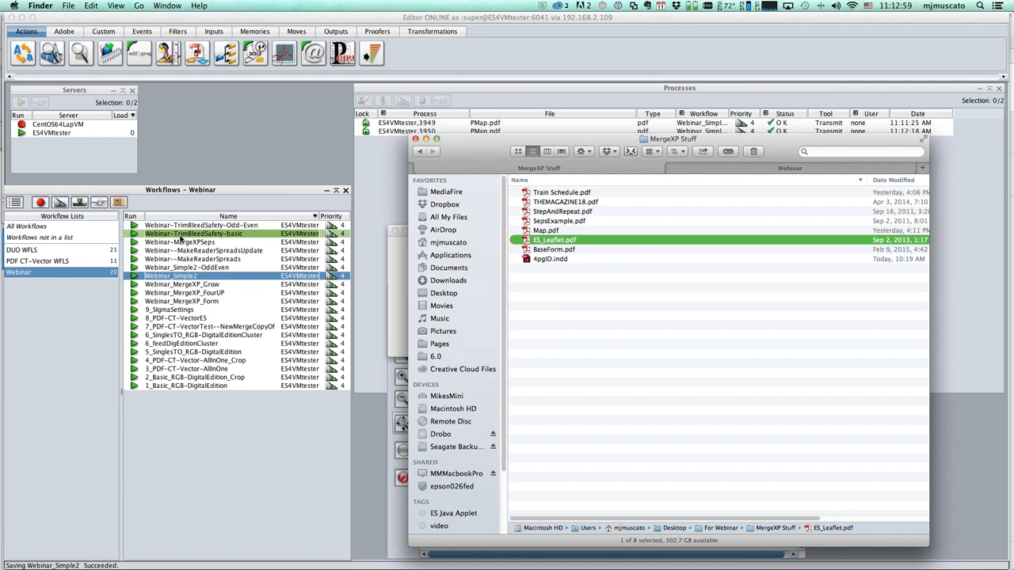
Open the process log of the ES_Leaflet.pdf job and examine the MergeXP page-processing entries.
left_click_drag(697, 166, 750, 226)
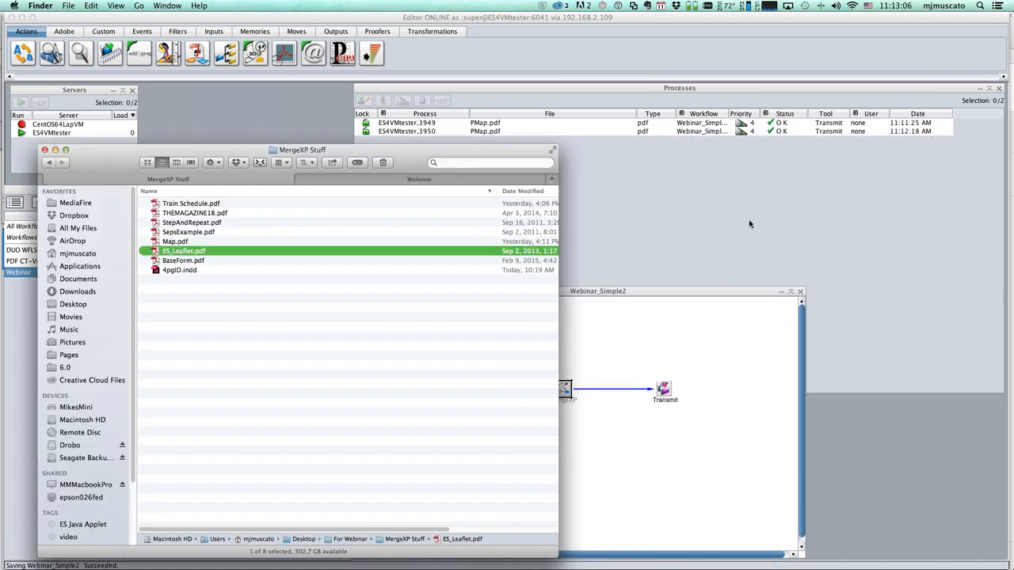
left_click(749, 222)
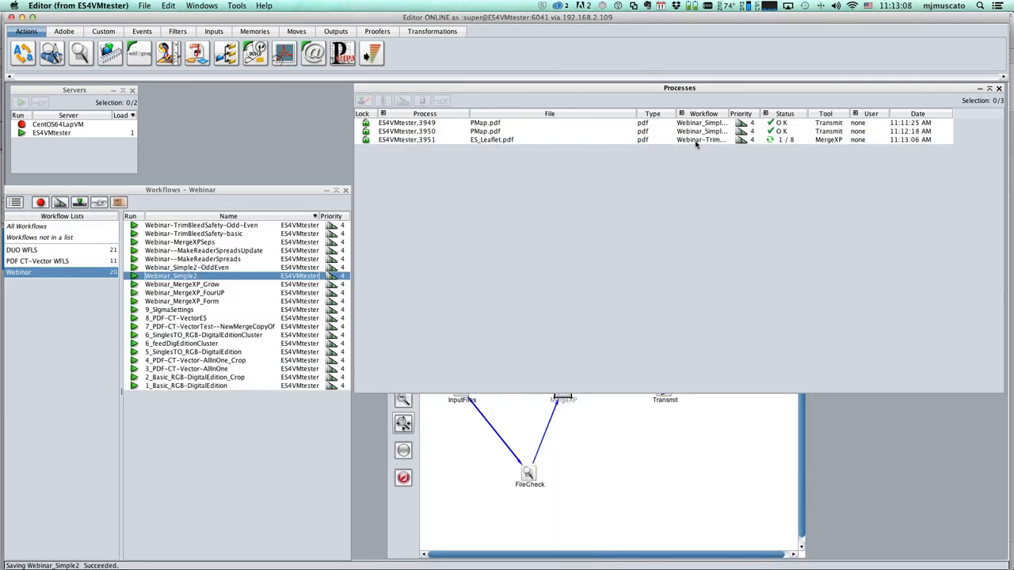
left_click(696, 140)
double_click(695, 140)
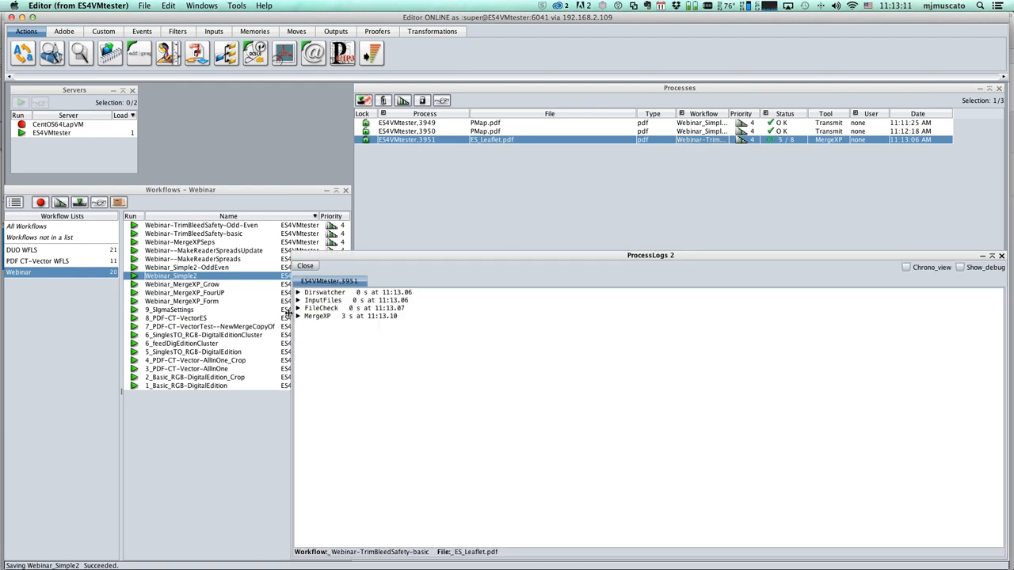
left_click_drag(437, 255, 300, 155)
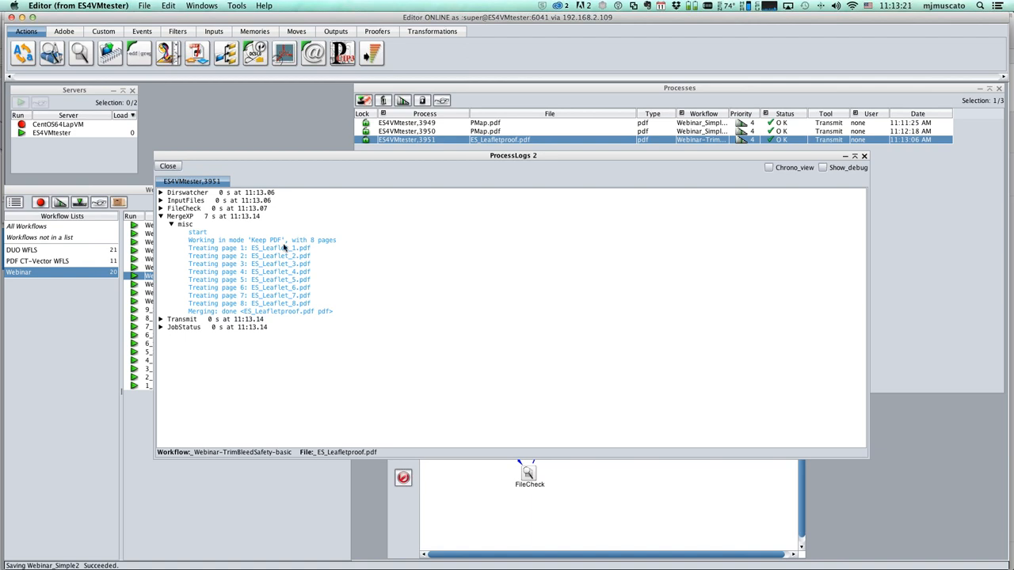
Preview ES_Leafletproof.pdf from Finder's Webinar-TrimBleedSafety-basic output folder to check the trim, bleed and safety lines.
key("super+Tab")
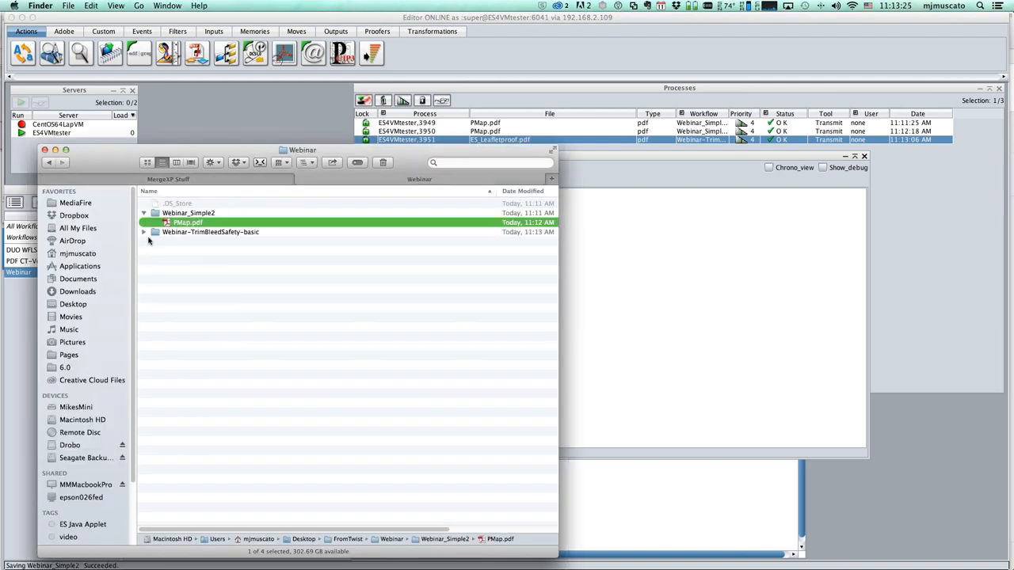
left_click(212, 245)
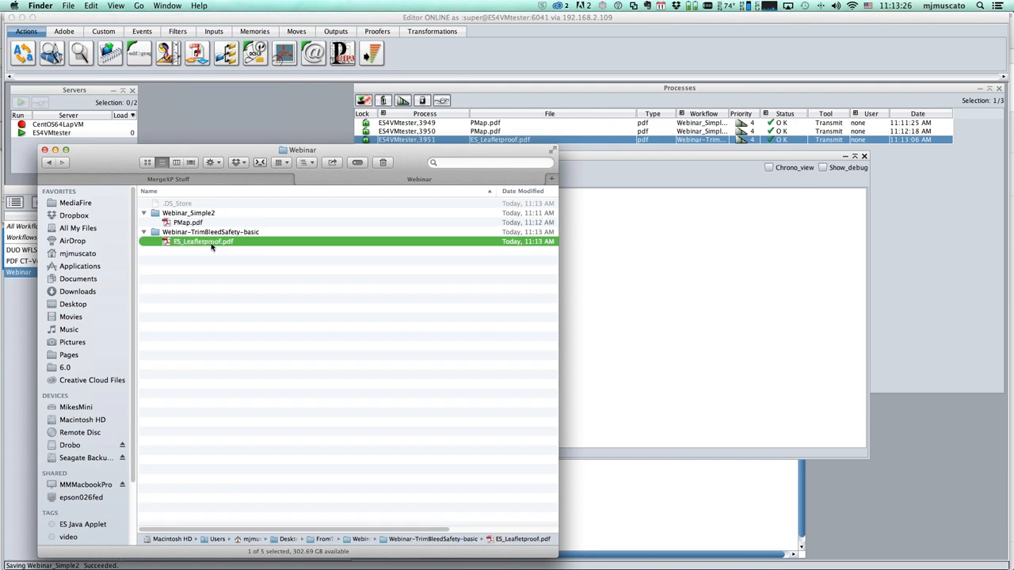
key("space")
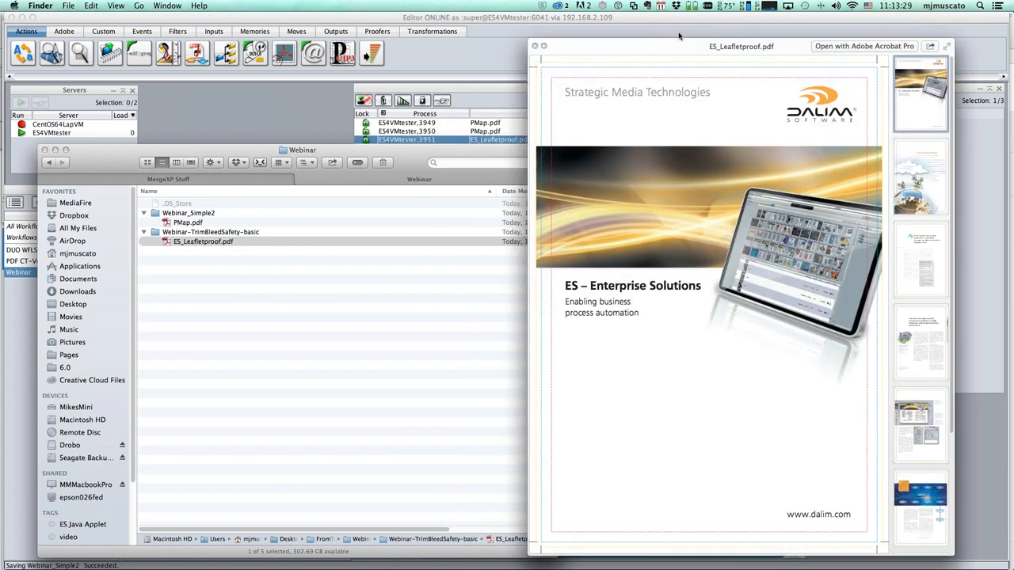
key("super+Tab")
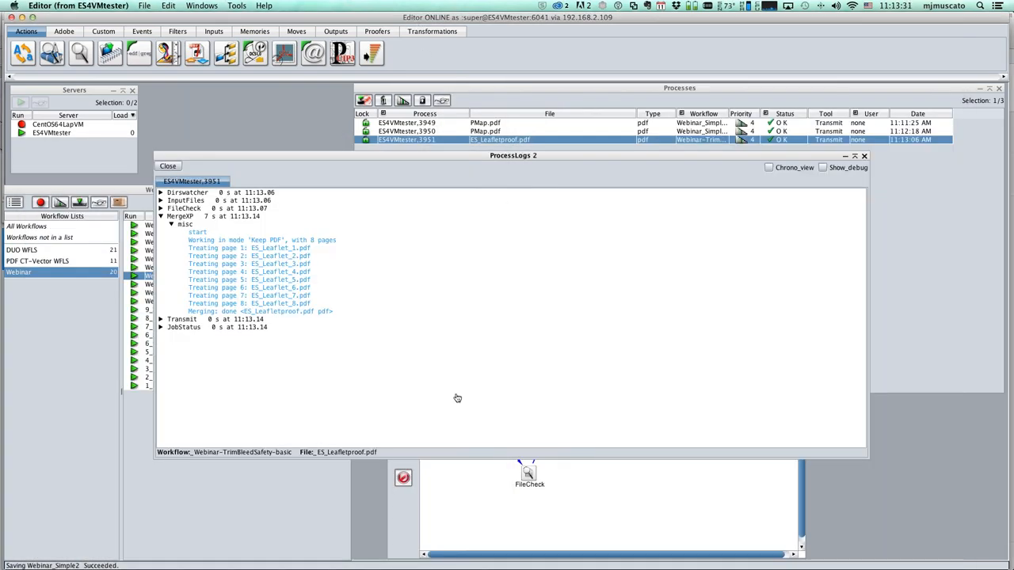
key("super+Tab")
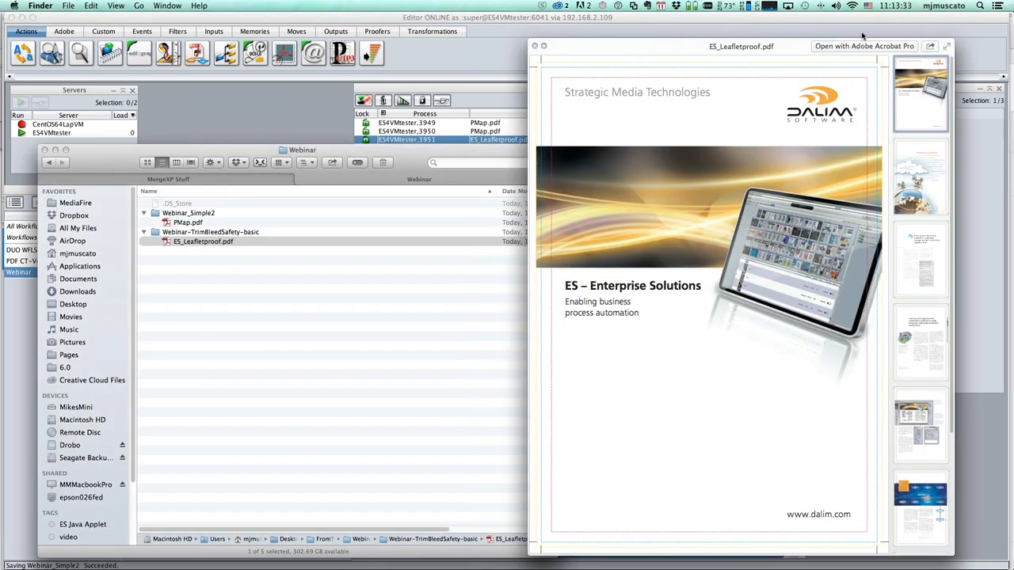
Open ES_Leafletproof.pdf in Acrobat, zoom in on the first page's upper-left corner to inspect the bleed, trim and safety lines, and close it.
key("space")
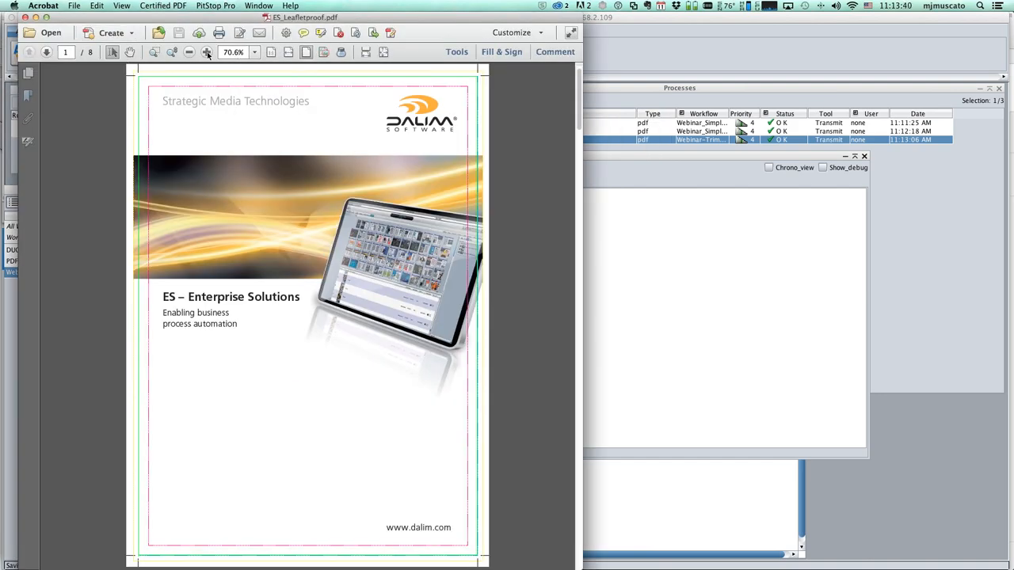
left_click(156, 53)
left_click_drag(181, 135, 122, 61)
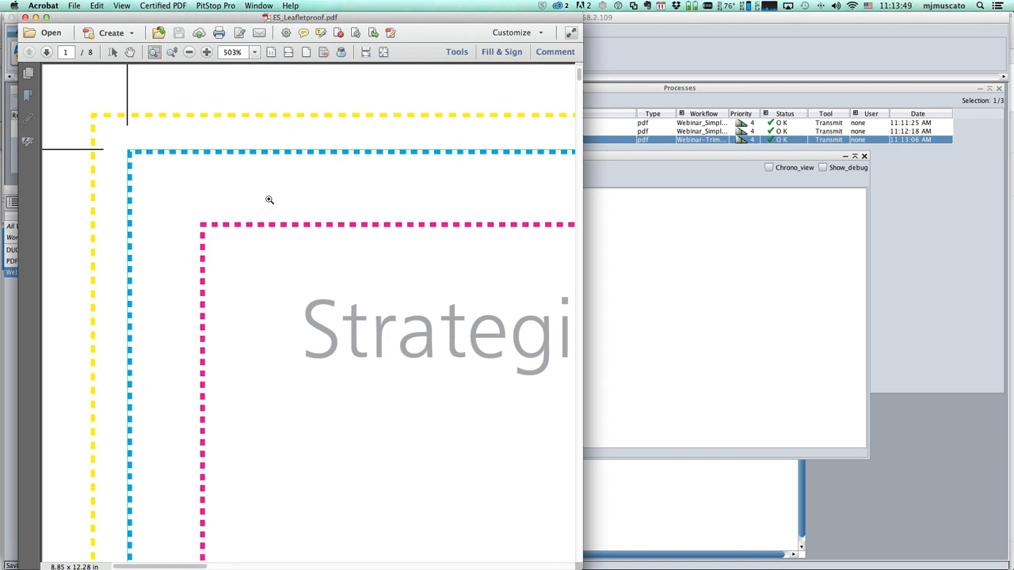
key("super+0")
left_click(25, 16)
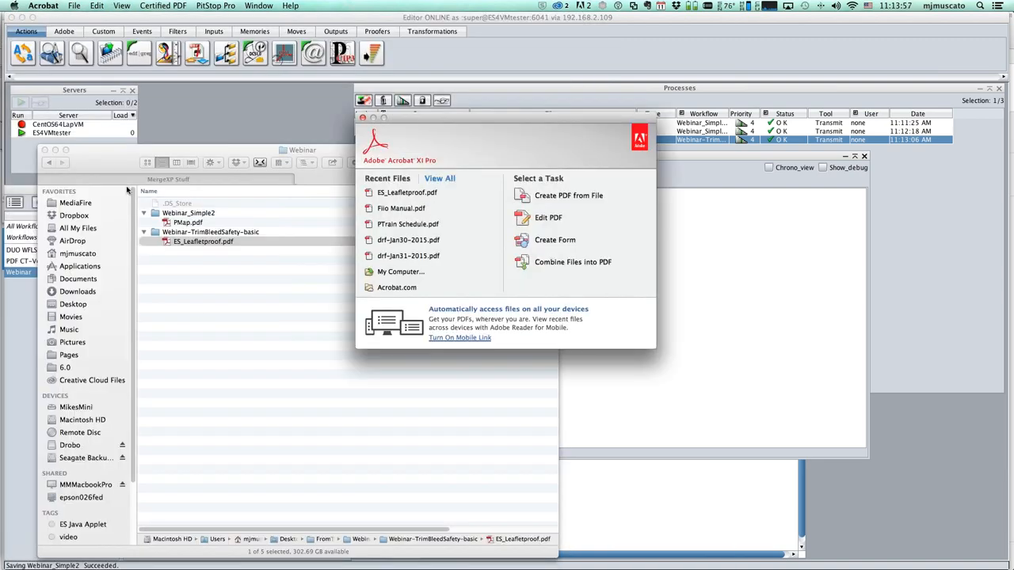
Clear the Finder and Acrobat welcome windows away and close the ES_Leaflet job's process log in the TWIST editor.
left_click(99, 156)
left_click_drag(99, 157, 335, 176)
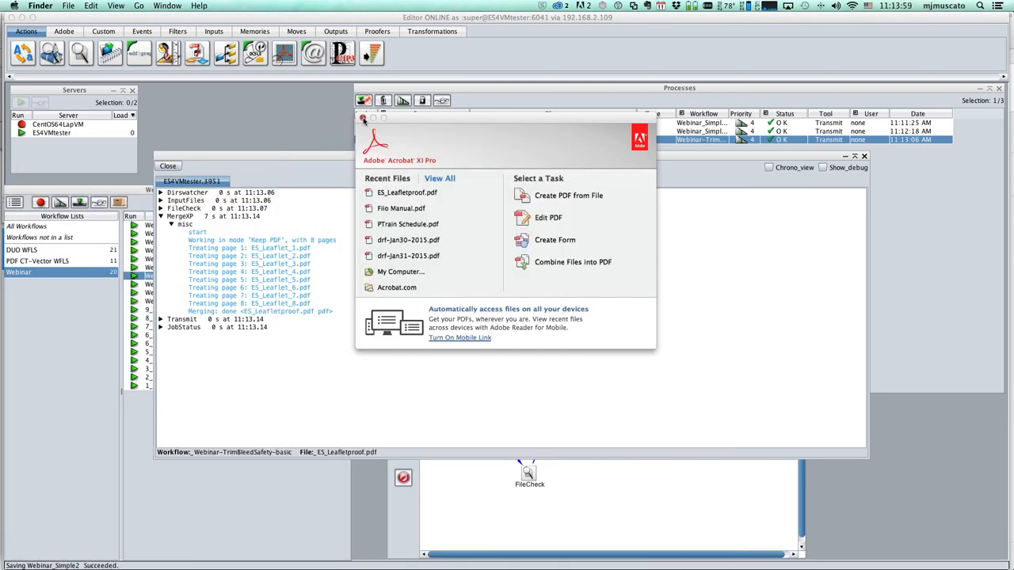
left_click(362, 118)
left_click(179, 166)
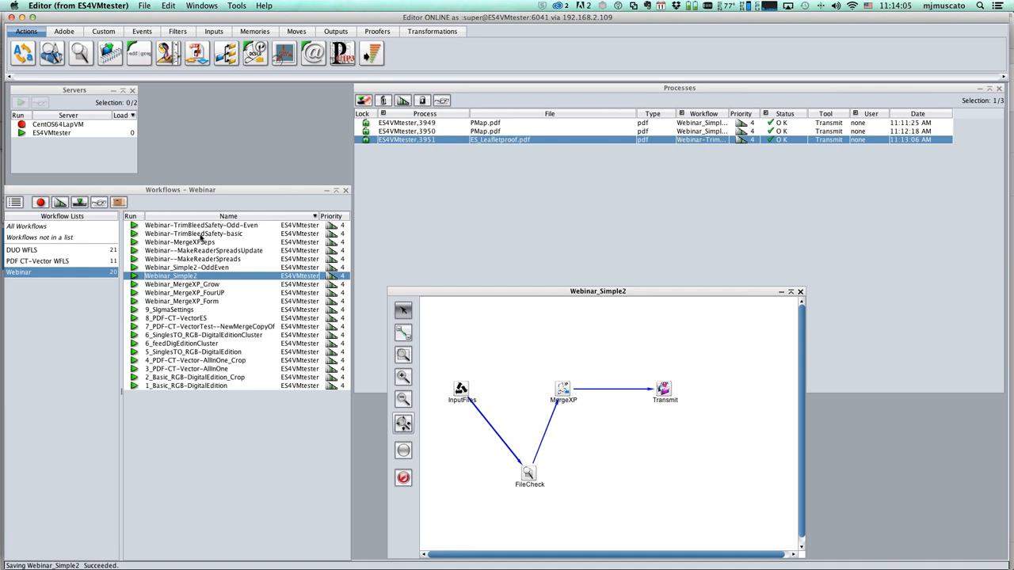
Open the Webinar-TrimBleedSafety-basic workflow and move its window clear of the Webinar_Simple2 window.
double_click(203, 233)
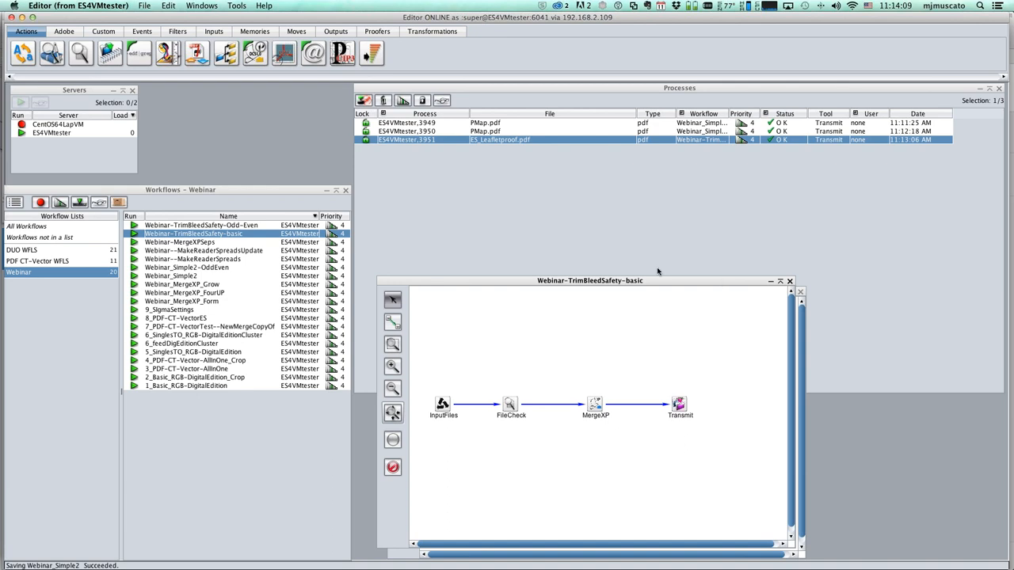
left_click_drag(667, 279, 505, 180)
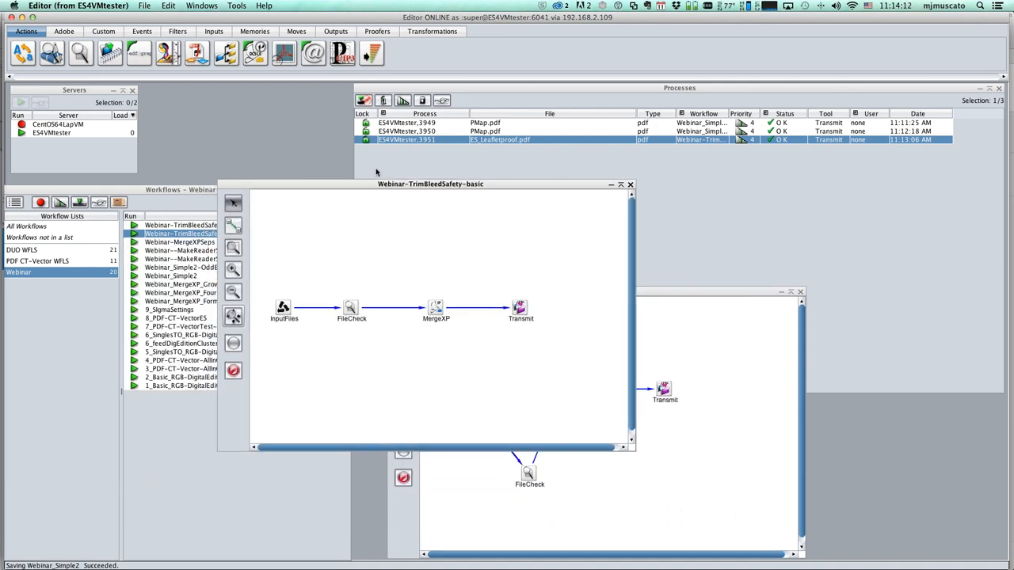
left_click_drag(351, 187, 424, 173)
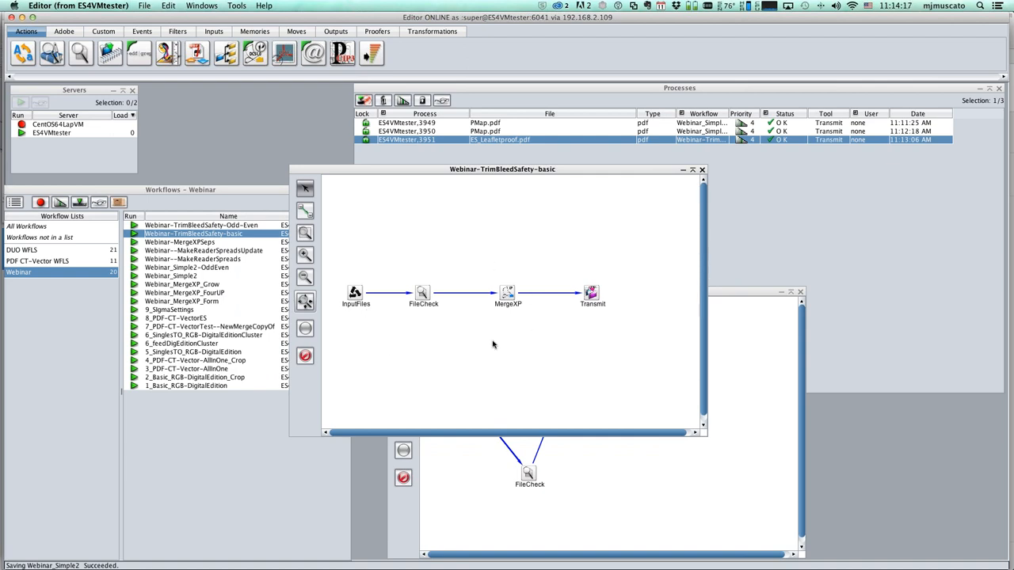
Review the document settings of the FileCheck step in Webinar-TrimBleedSafety-basic and leave them without changes.
left_click(507, 293)
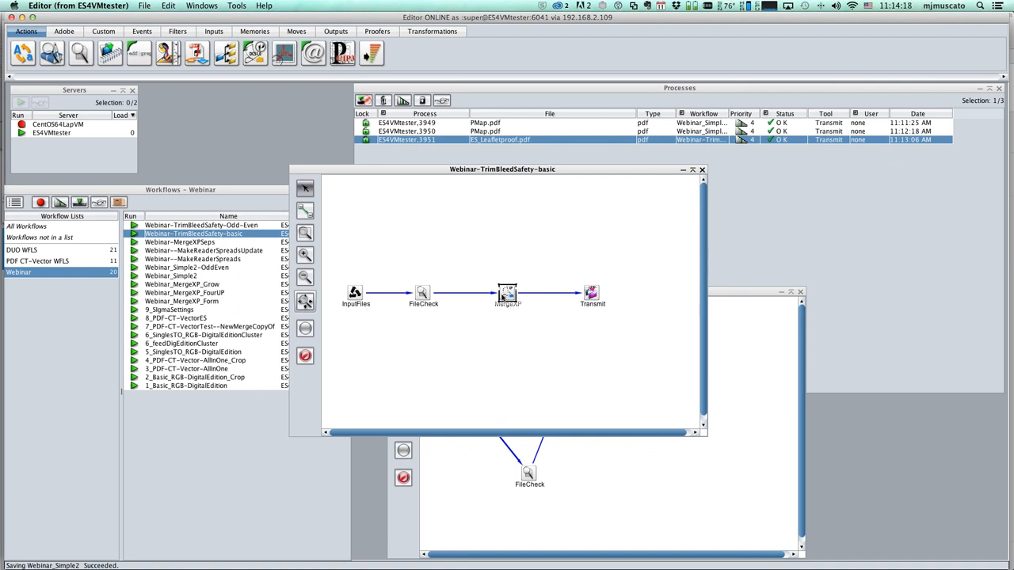
left_click(552, 398)
left_click(422, 293)
double_click(422, 293)
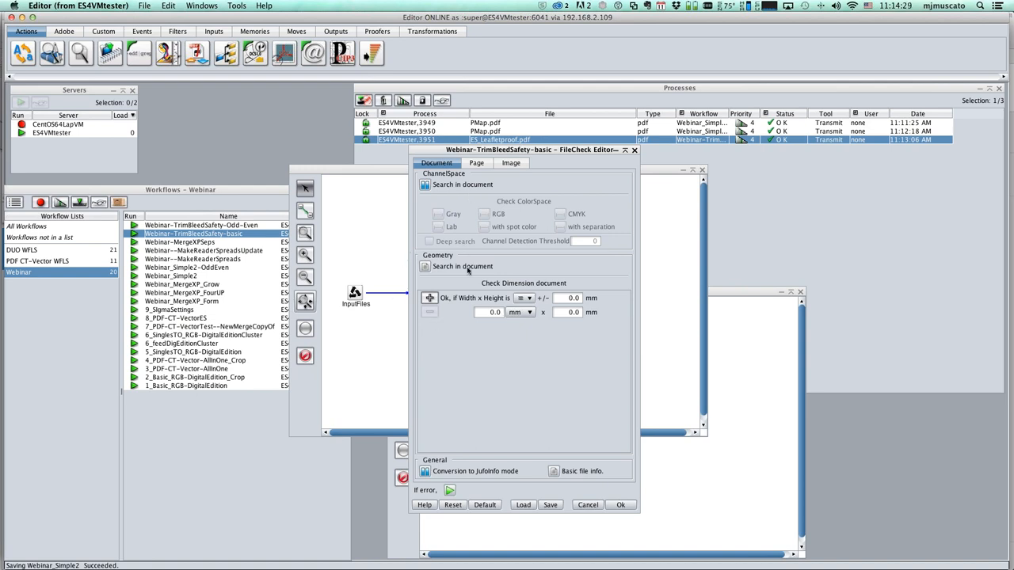
left_click(588, 505)
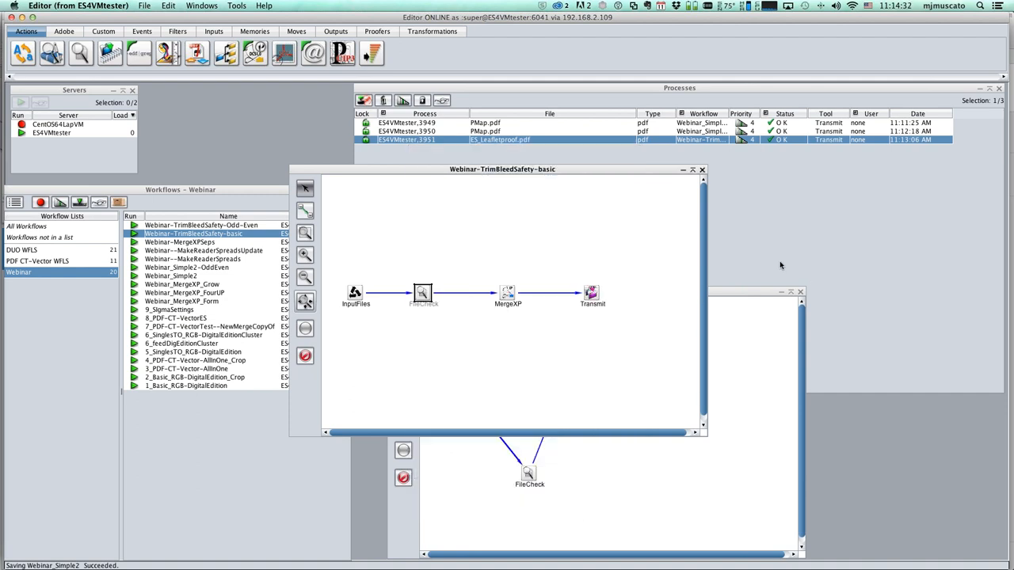
Examine the FileCheck info entries in the ES_Leafletproof.pdf process log for the document's margin and trim box variables, and close the log.
left_click(444, 103)
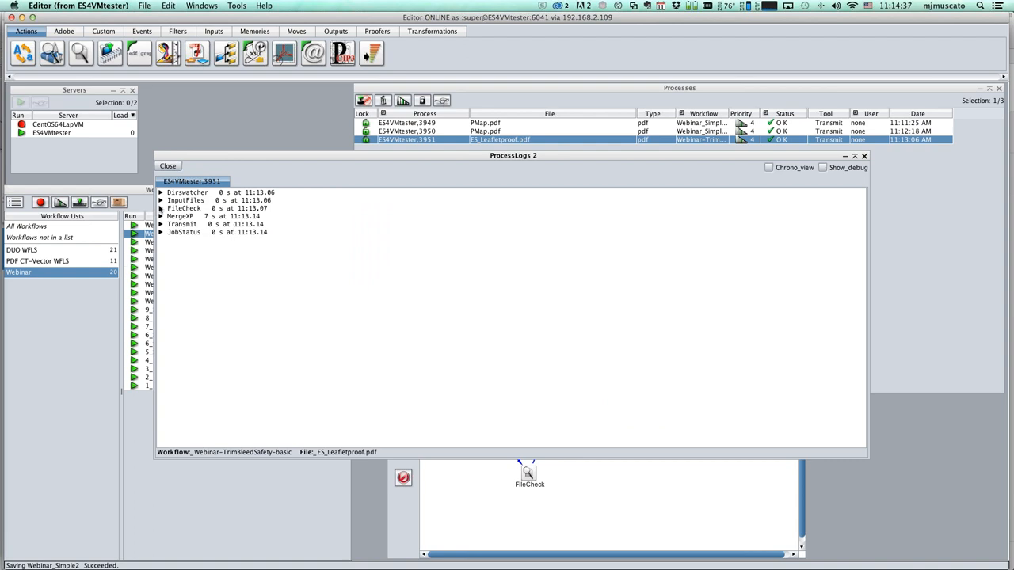
left_click(161, 209)
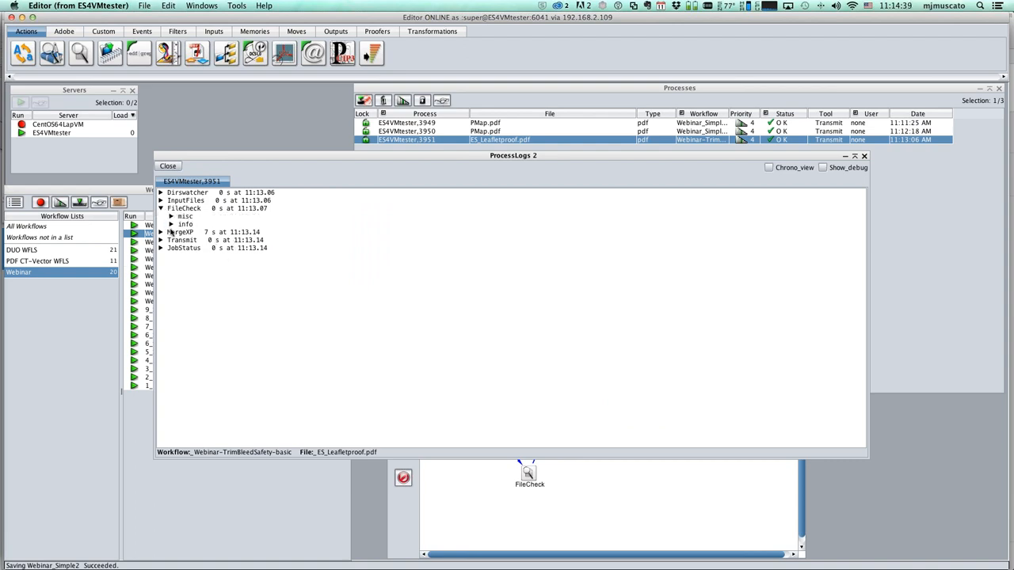
left_click(171, 224)
left_click(192, 240)
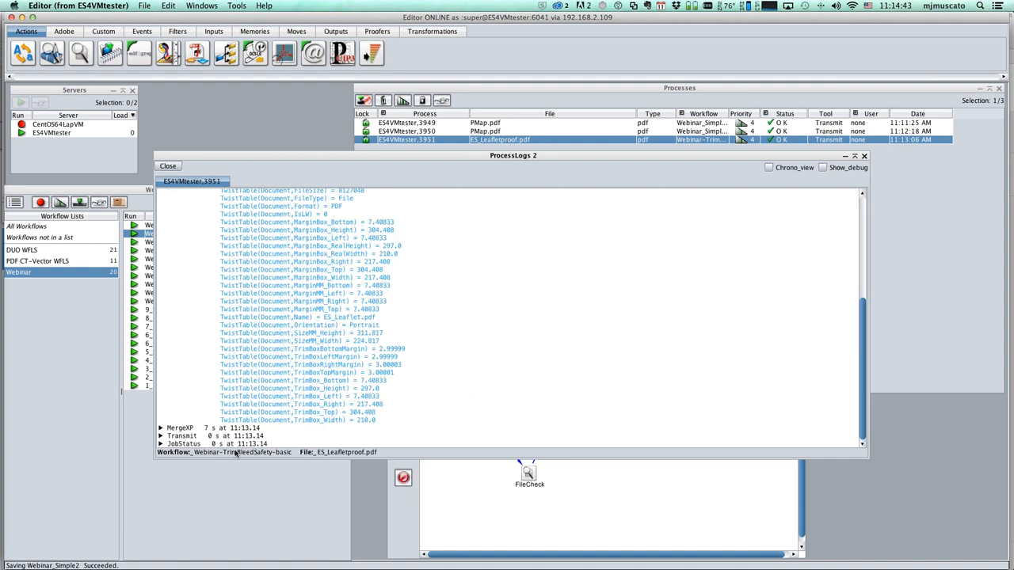
left_click(363, 413)
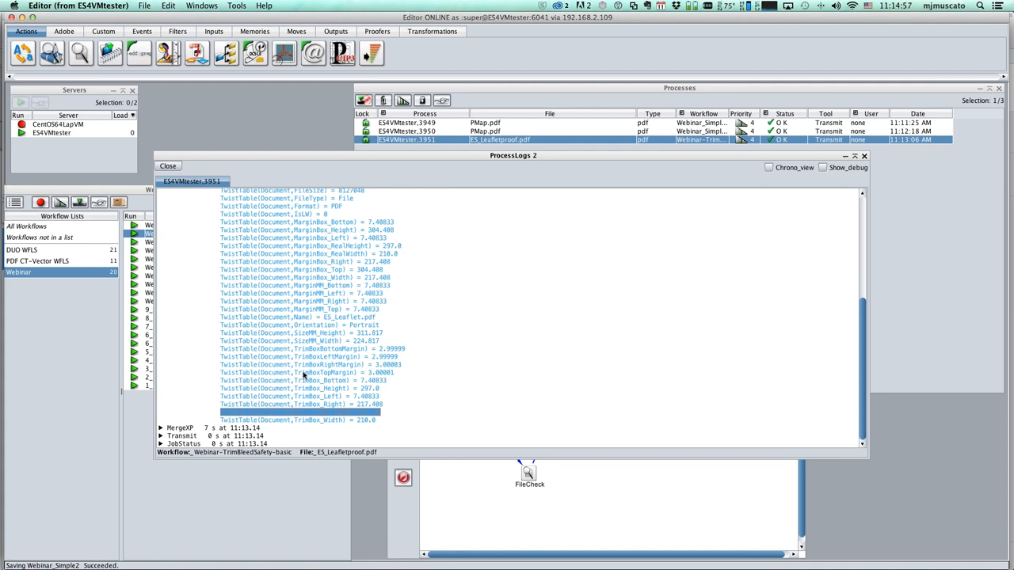
left_click(161, 168)
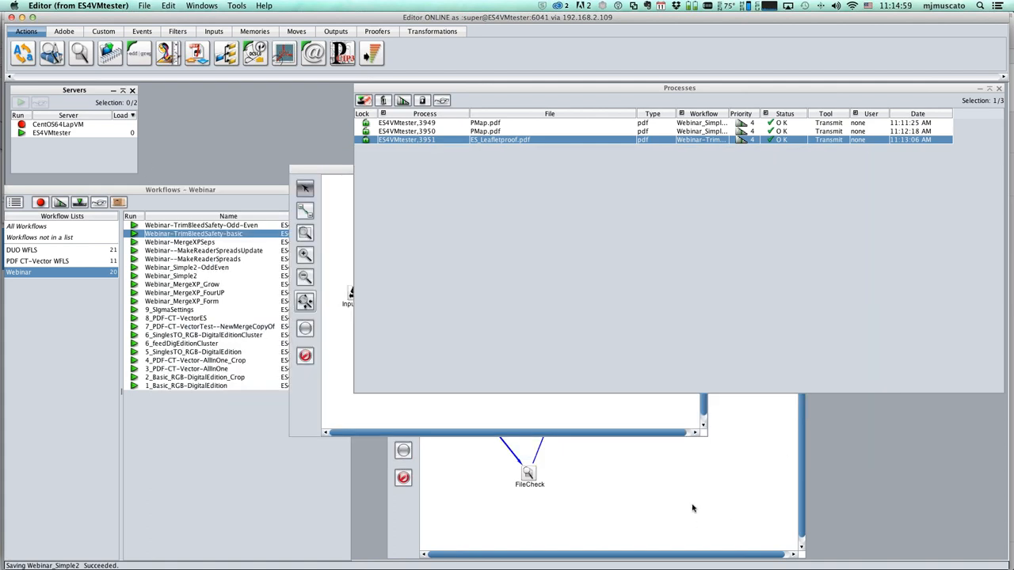
Cancel Webinar_Simple2's MergeXP editor without changes and close that workflow, returning to Webinar-TrimBleedSafety-basic.
left_click(688, 503)
left_click_drag(559, 390, 567, 420)
double_click(564, 390)
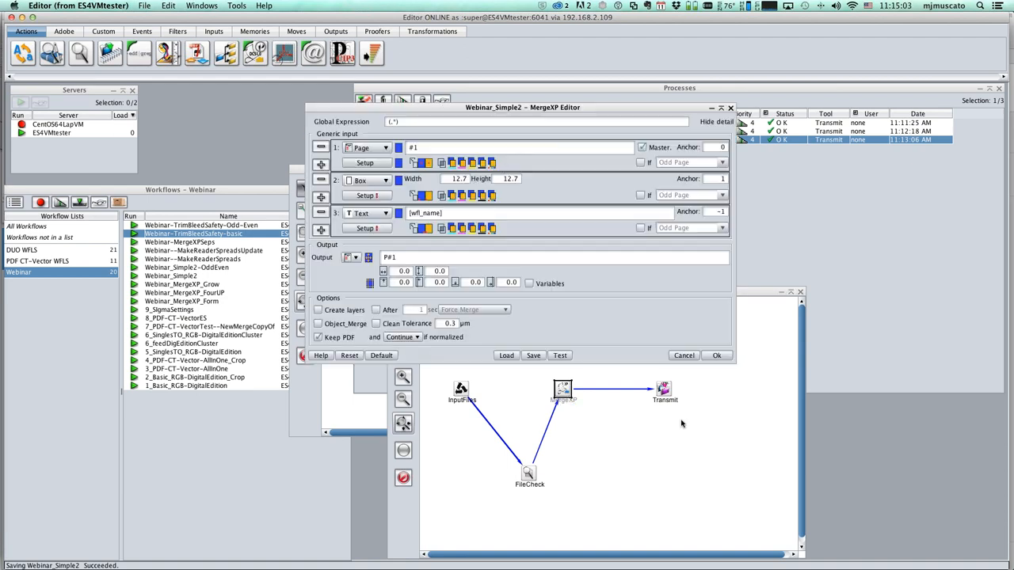
left_click(695, 355)
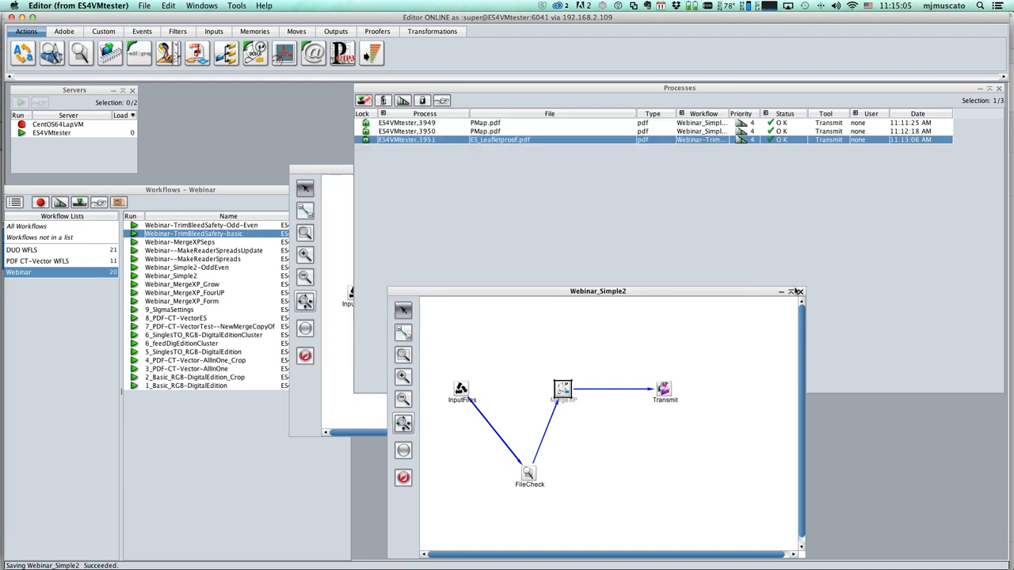
left_click(800, 292)
left_click(382, 416)
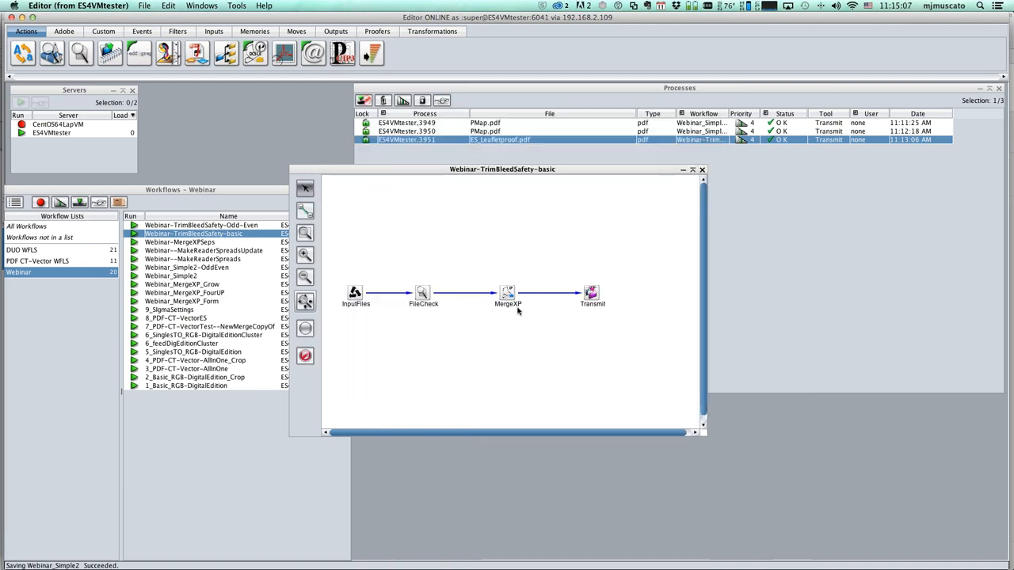
Open the MergeXP editor of Webinar-TrimBleedSafety-basic and review the page anchor and fill attachment of the first box element.
left_click_drag(508, 298, 511, 307)
double_click(511, 300)
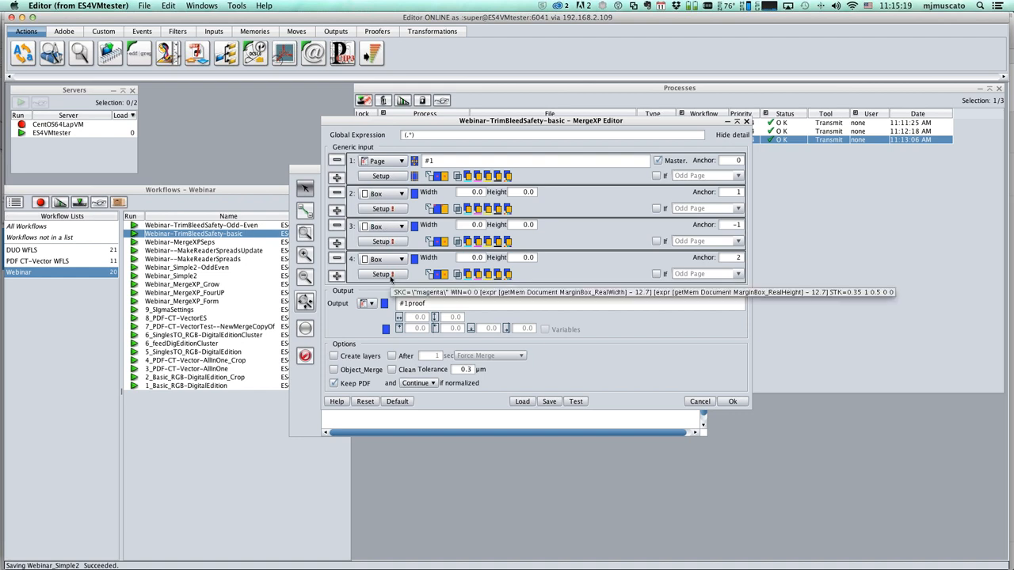
left_click(441, 210)
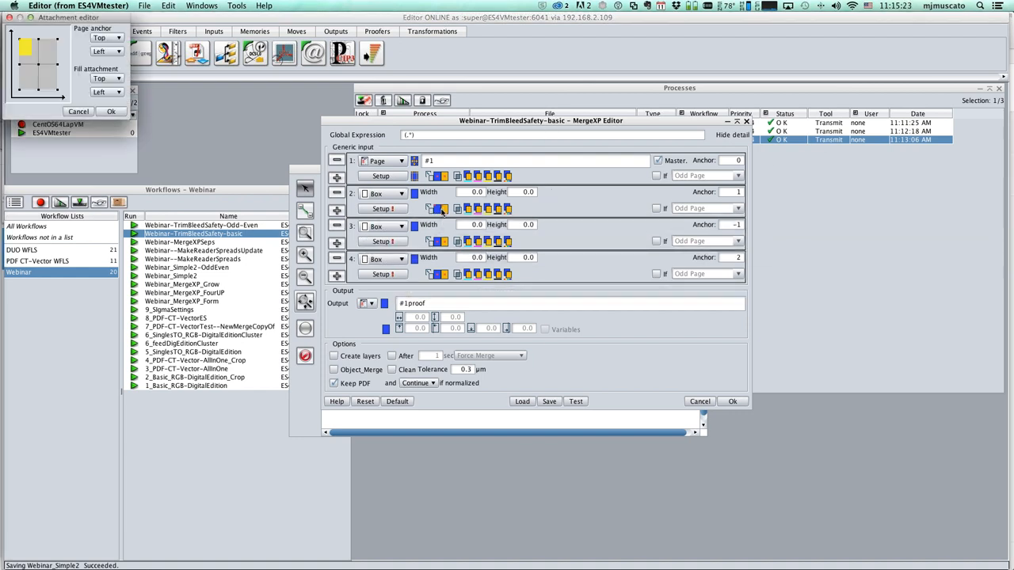
left_click(111, 113)
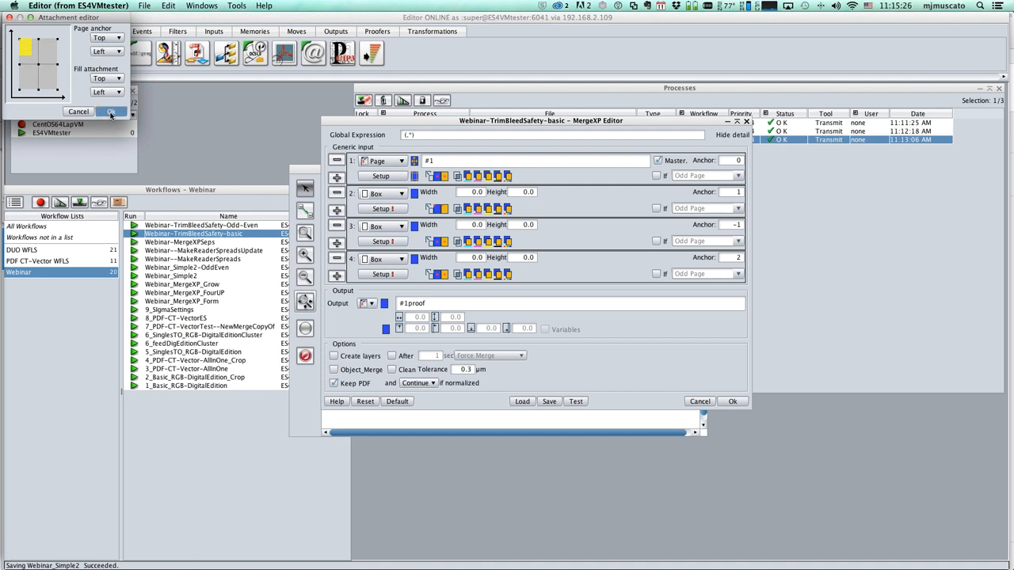
Open the first box's DPL setup and examine the MarginMM_Left and MarginMM_Top parts of its Translation expression.
left_click(384, 209)
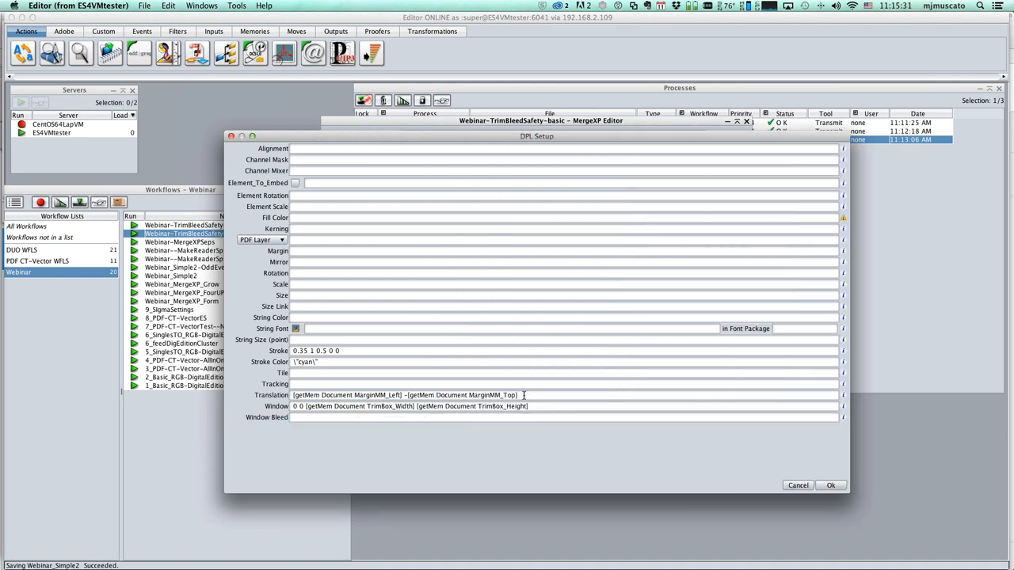
left_click_drag(524, 393, 278, 396)
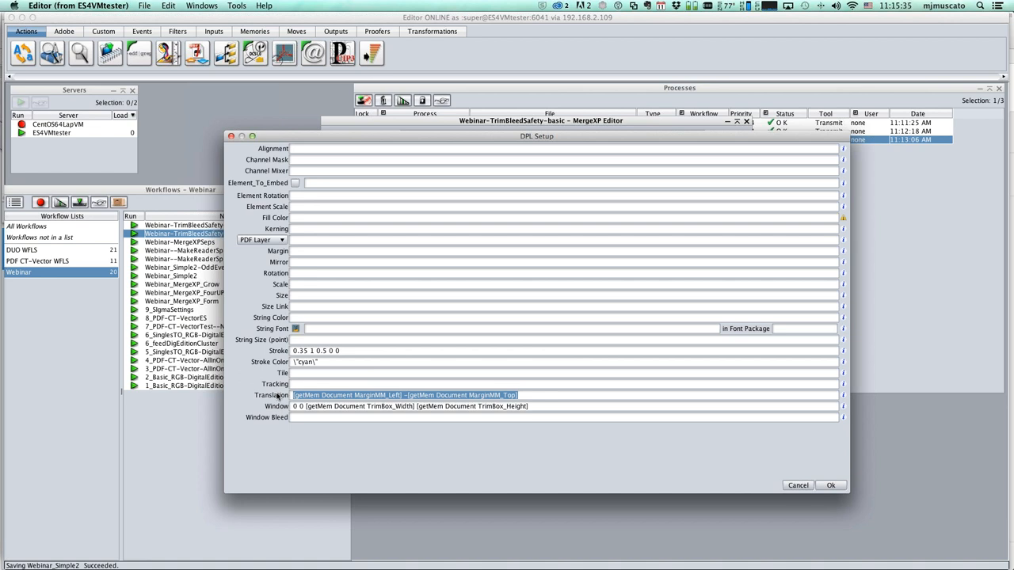
left_click(355, 393)
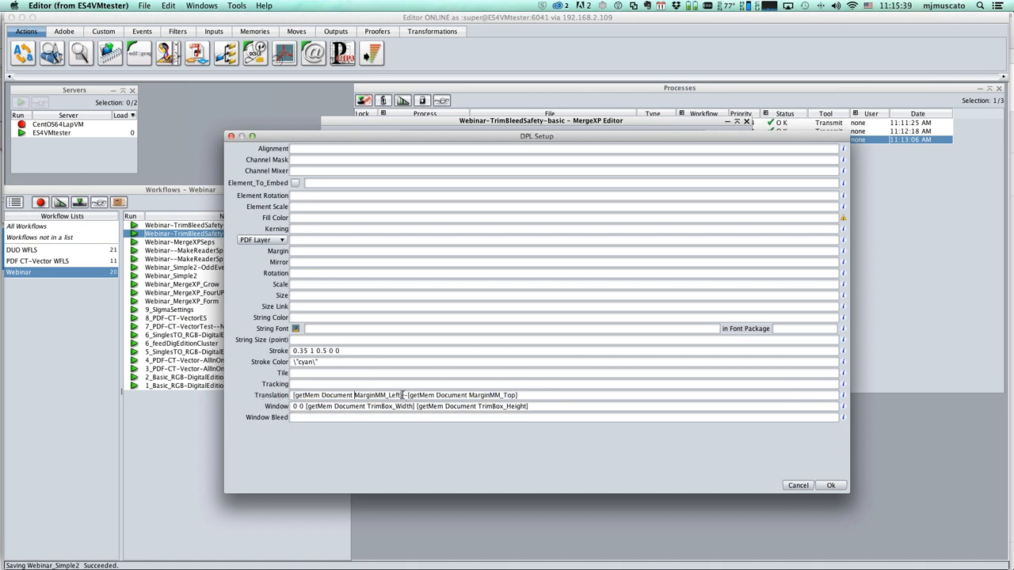
left_click_drag(403, 394, 292, 390)
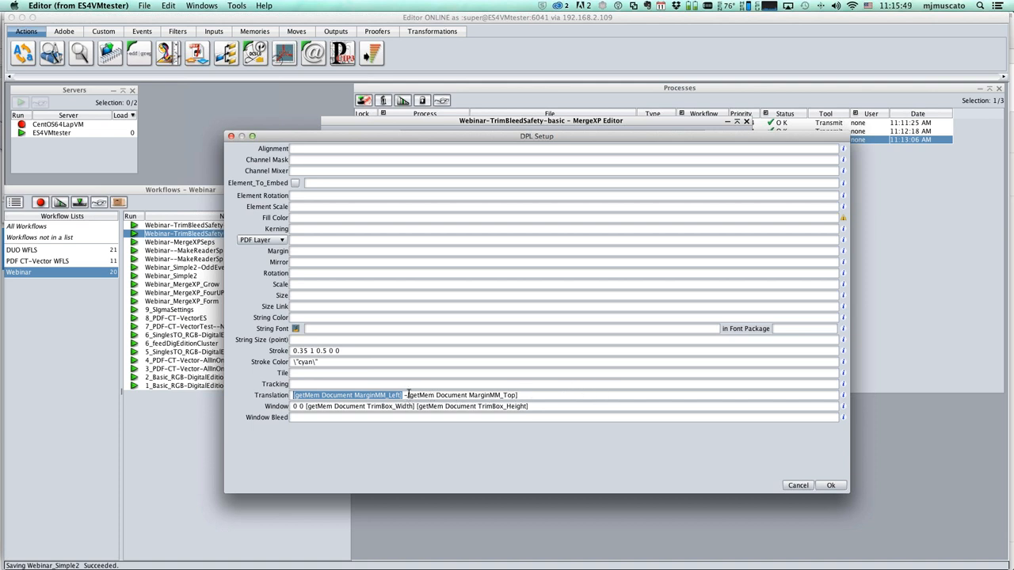
left_click_drag(408, 395, 547, 398)
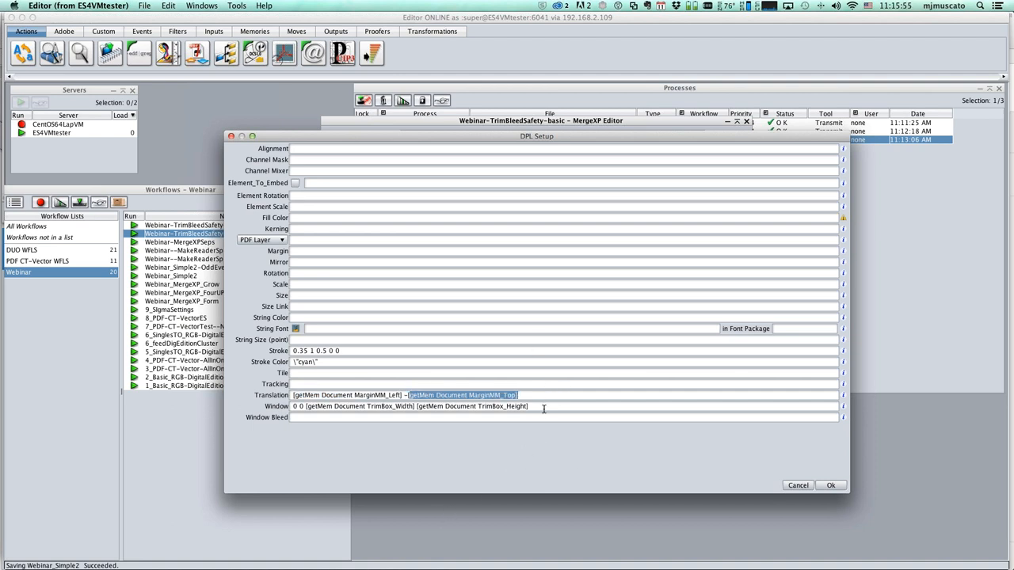
Examine the TrimBox width and height variables in the first box's Window expression.
left_click(544, 406)
left_click(275, 407)
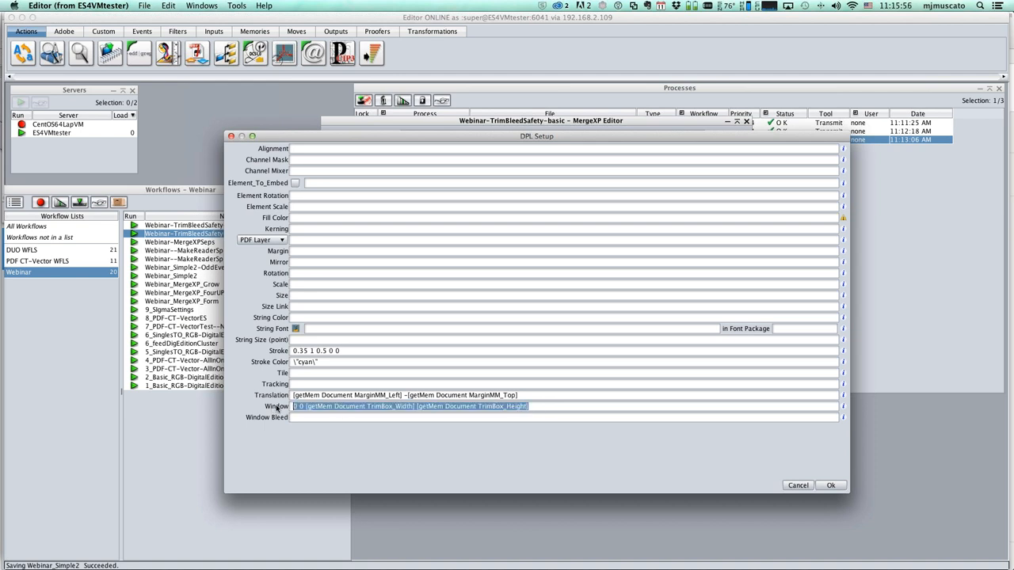
left_click(393, 409)
left_click_drag(374, 407, 393, 407)
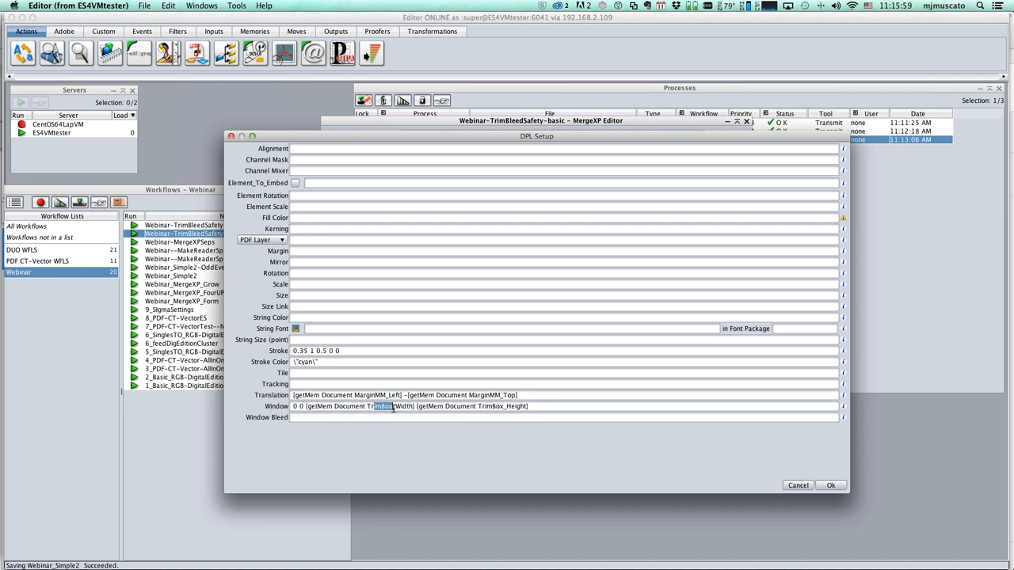
left_click_drag(481, 407, 496, 407)
mouse_move(845, 399)
left_click(372, 406)
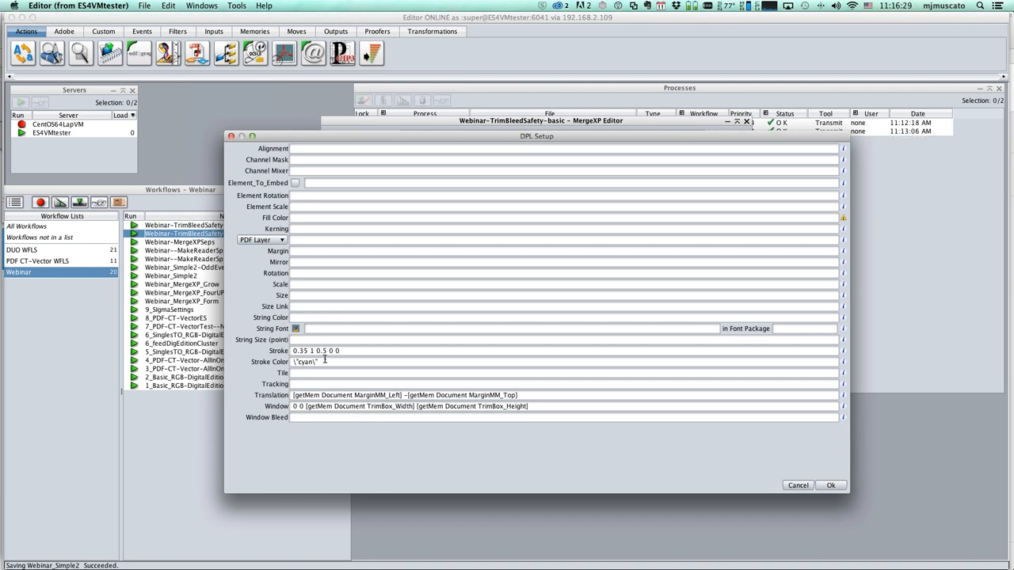
Review the first box's Stroke Color and Stroke values, and cancel the DPL setup without changes.
left_click_drag(317, 361, 265, 361)
left_click_drag(363, 352, 287, 350)
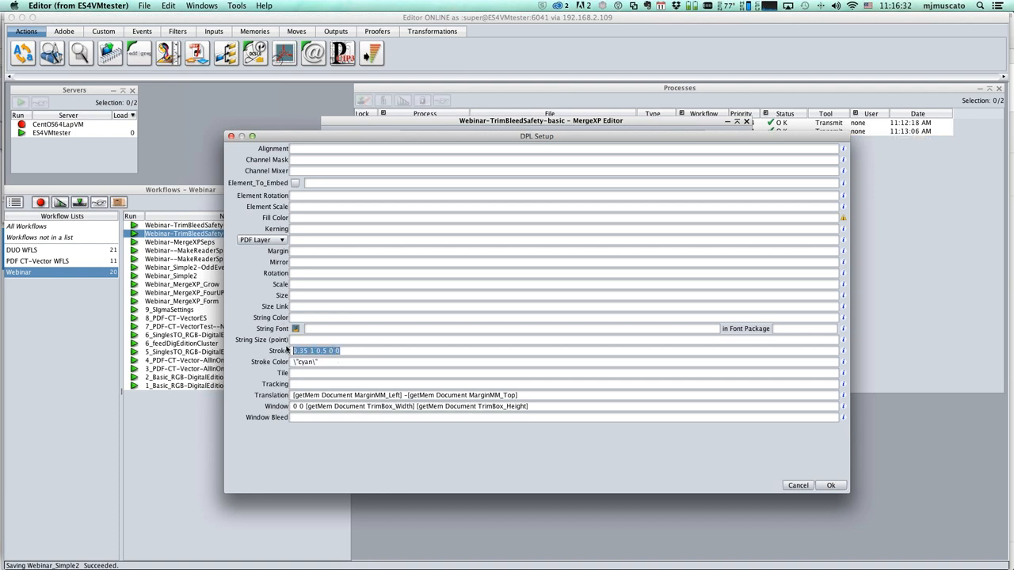
left_click(342, 351)
left_click(798, 486)
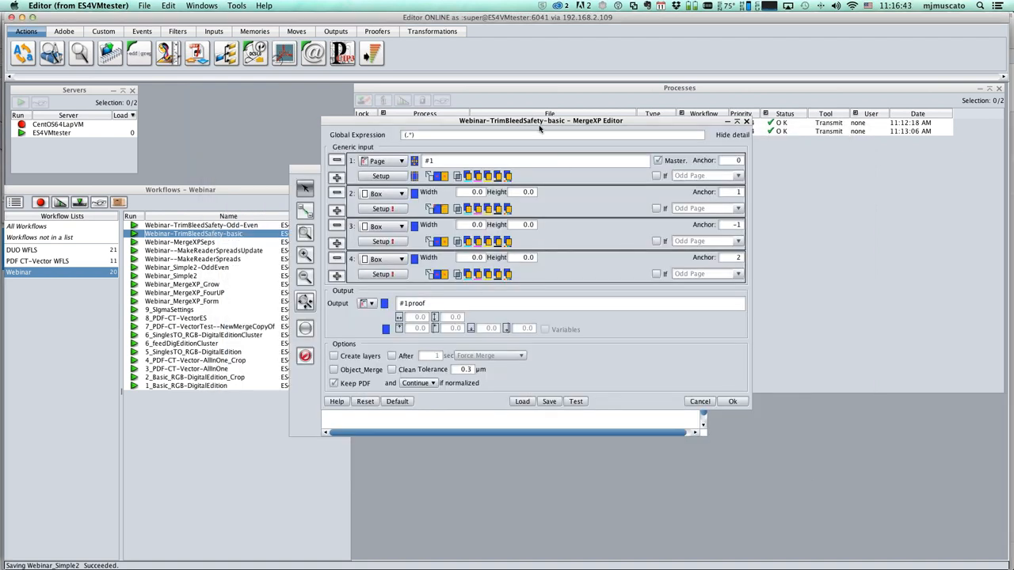
Review the page anchor and fill attachment of the second box element, and close the Attachment editor.
left_click_drag(406, 125, 405, 126)
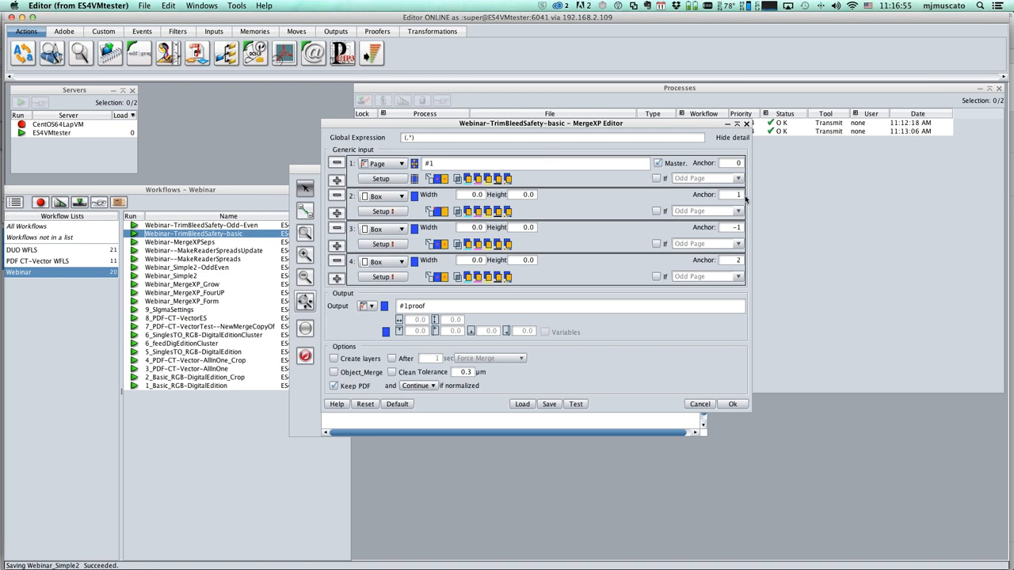
left_click(445, 249)
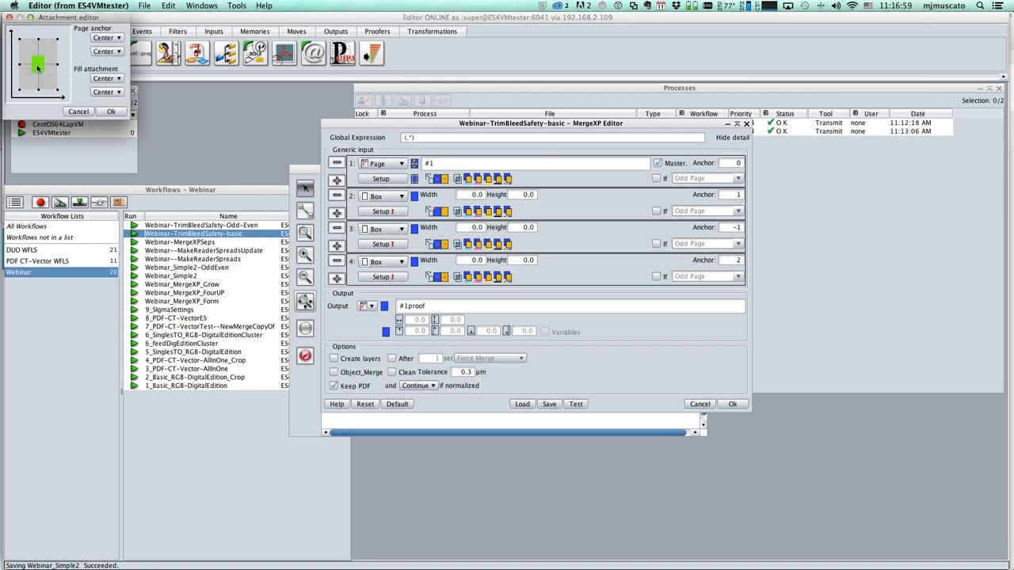
left_click(112, 114)
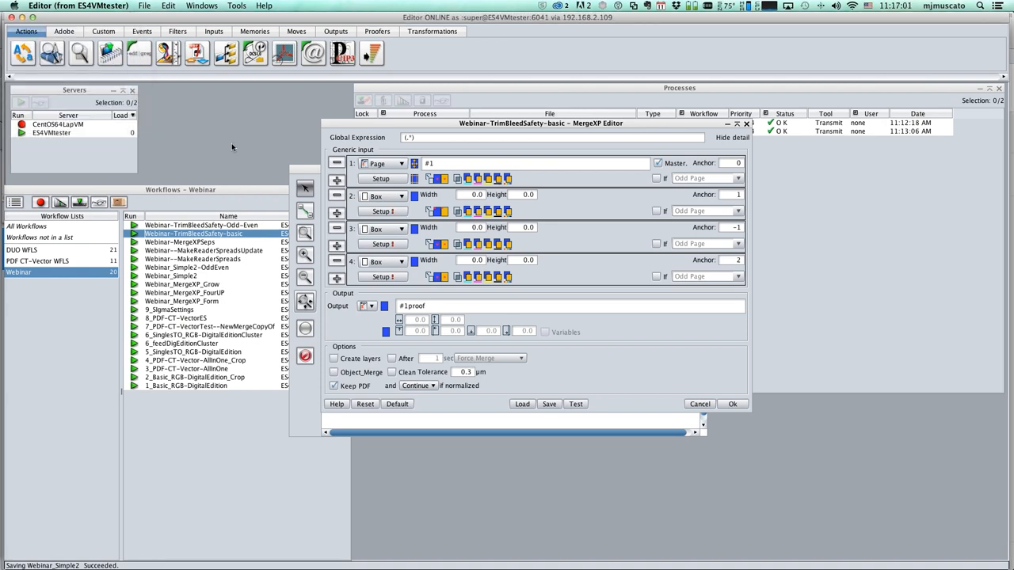
Examine the TrimBox width and height variables and their added offset in the second box's Window expression, and cancel its DPL setup.
left_click(388, 246)
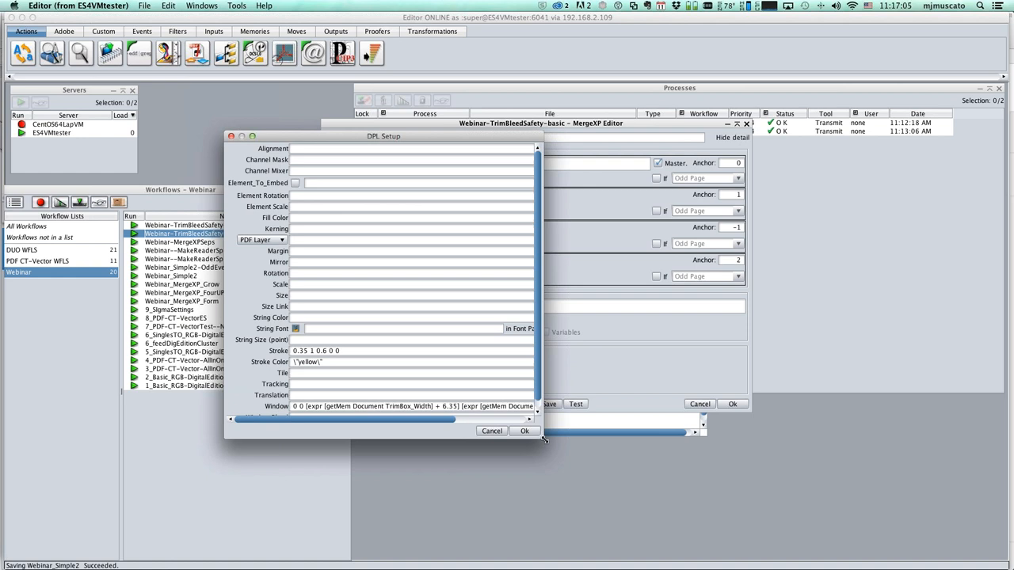
left_click_drag(544, 443, 900, 515)
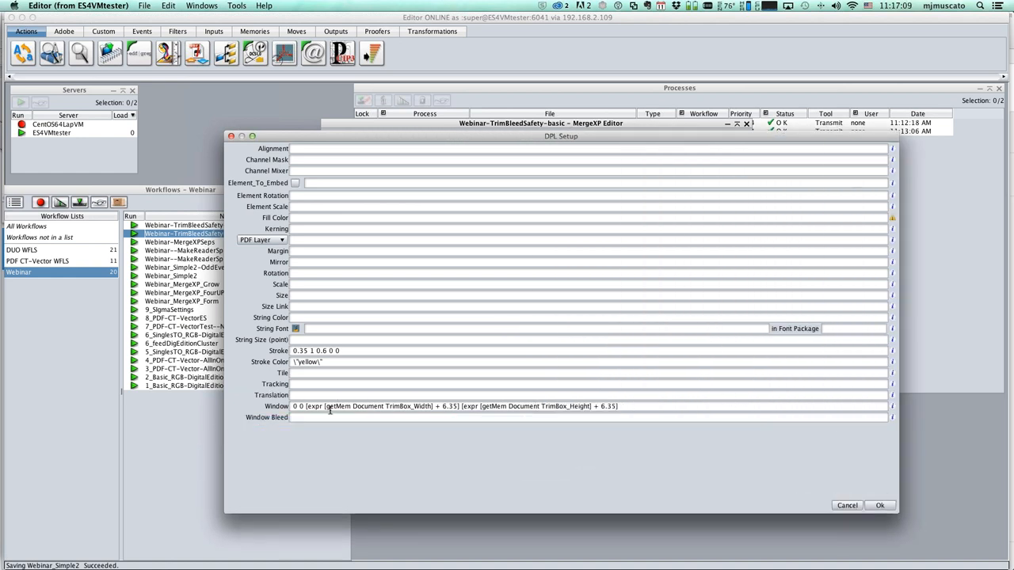
left_click_drag(325, 407, 459, 407)
left_click(541, 407)
left_click_drag(542, 406, 590, 407)
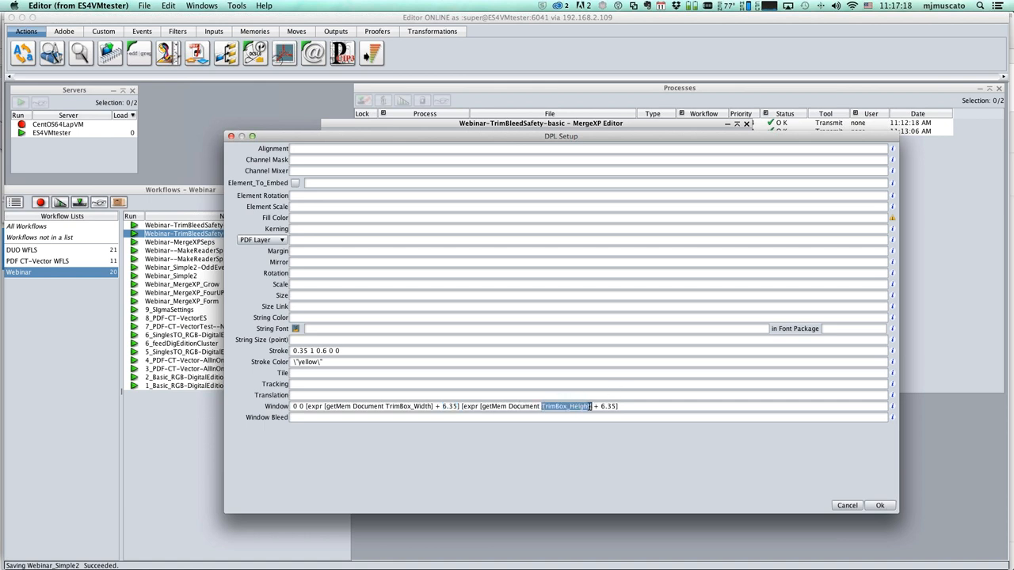
left_click(604, 405)
double_click(606, 405)
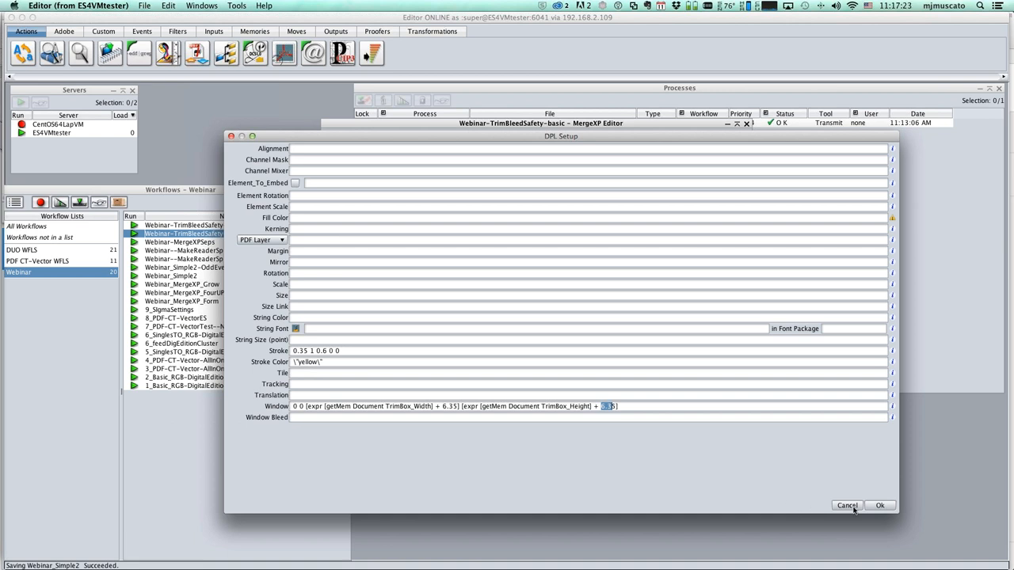
left_click(880, 505)
Review the stroke and MarginBox Window expression in the third box's DPL setup, and close the MergeXP editor without changes.
left_click(385, 279)
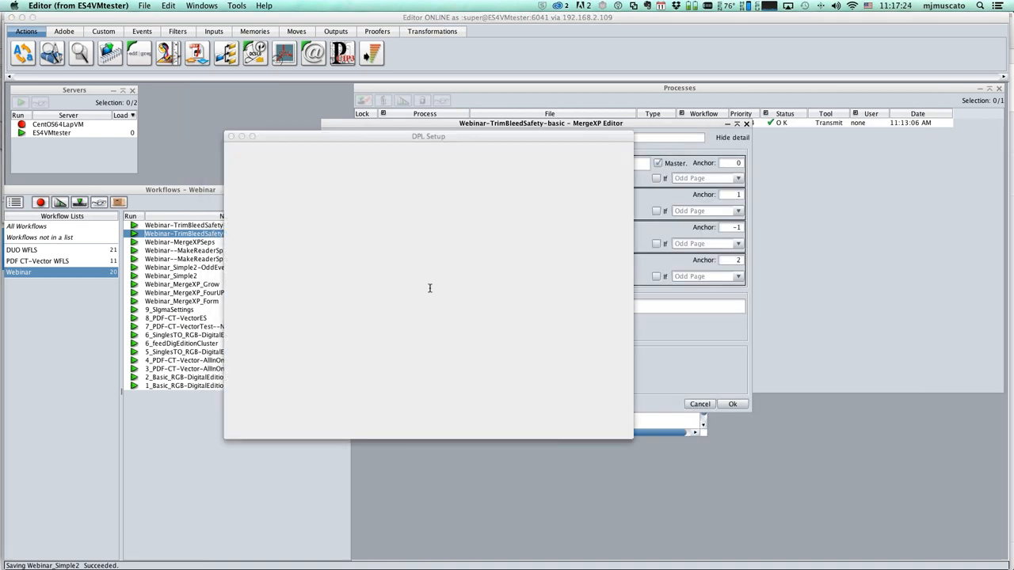
scroll(344, 357, "down", 1)
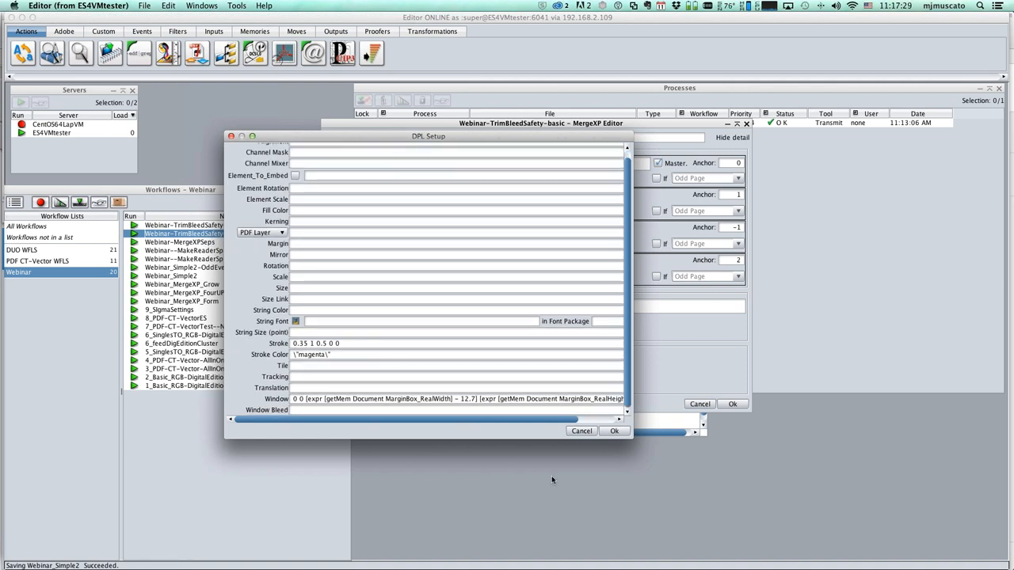
left_click(581, 431)
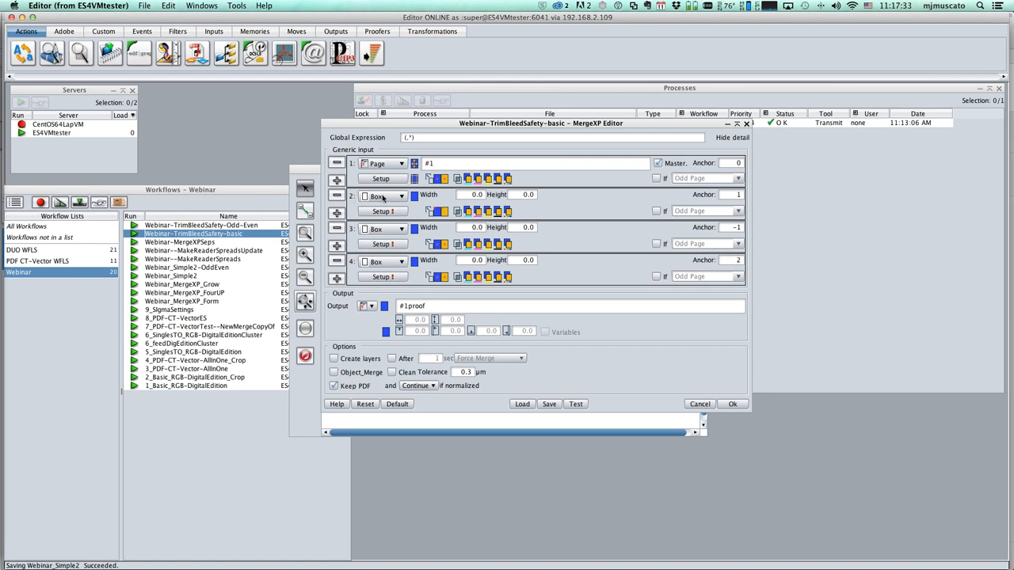
left_click(382, 279)
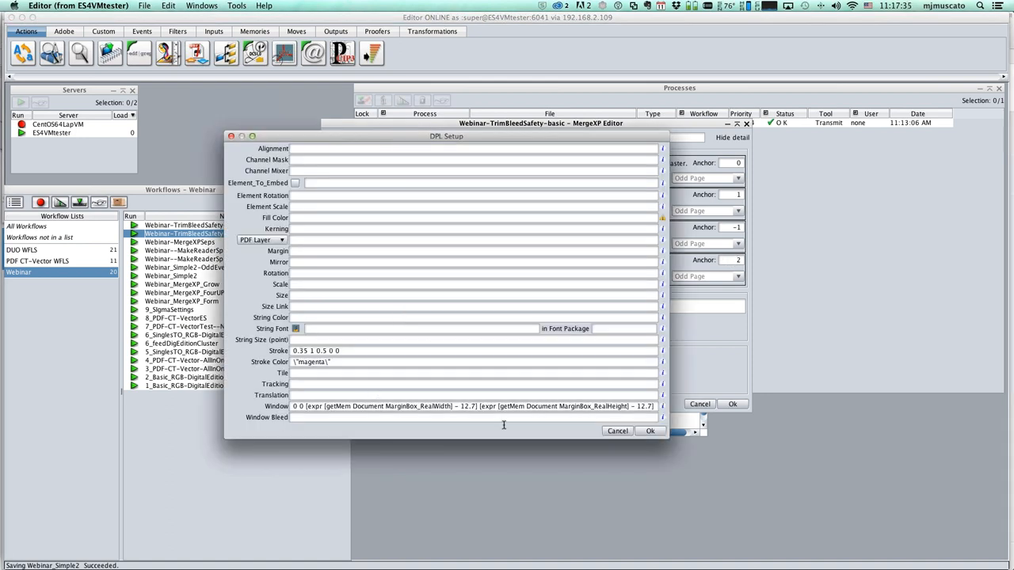
left_click(617, 432)
left_click(706, 407)
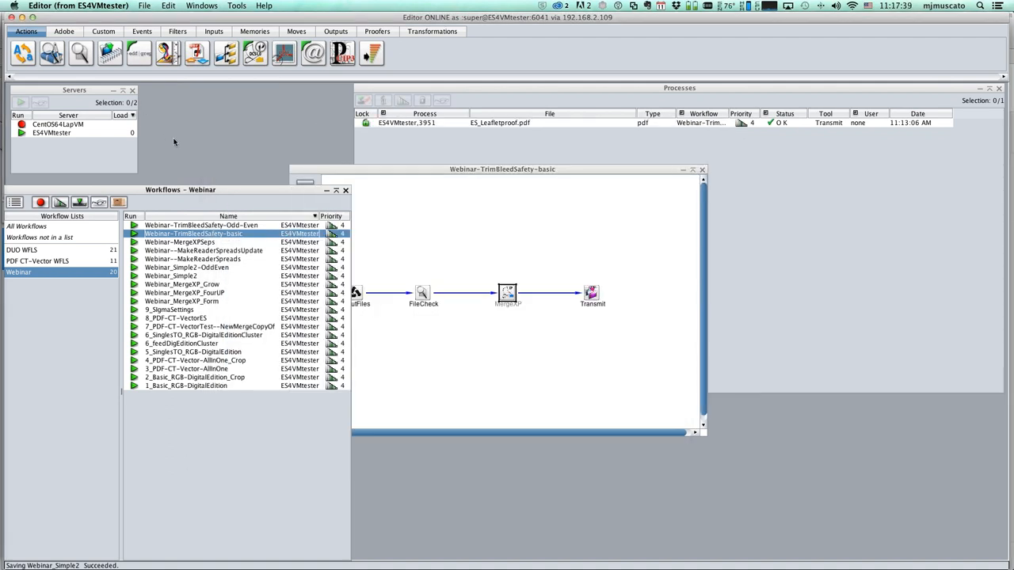
Submit ES_Leaflet.pdf from the MergeXP Stuff folder in Finder to the Webinar-TrimBleedSafety-Odd-Even workflow.
left_click(260, 226)
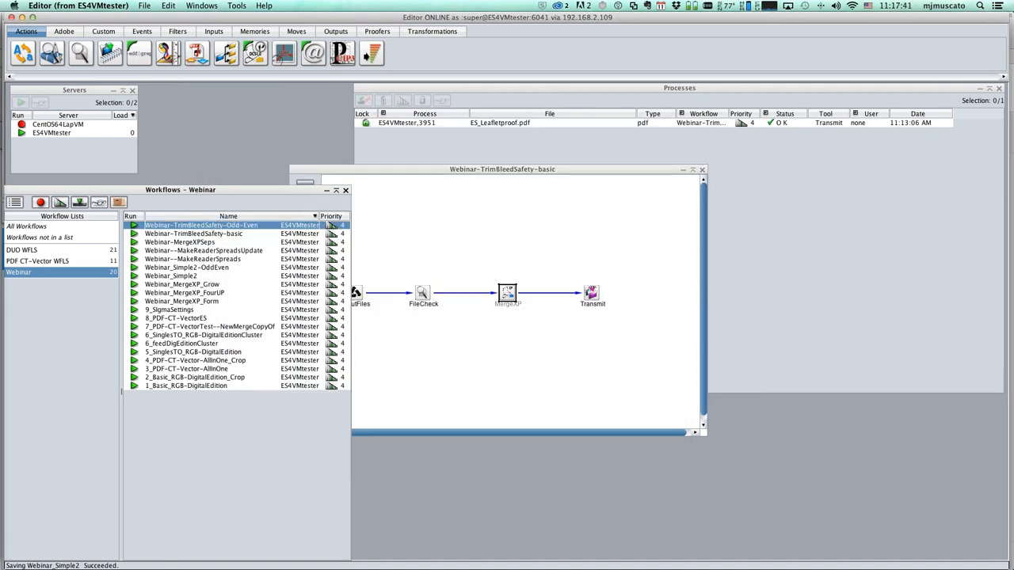
key("super+Tab")
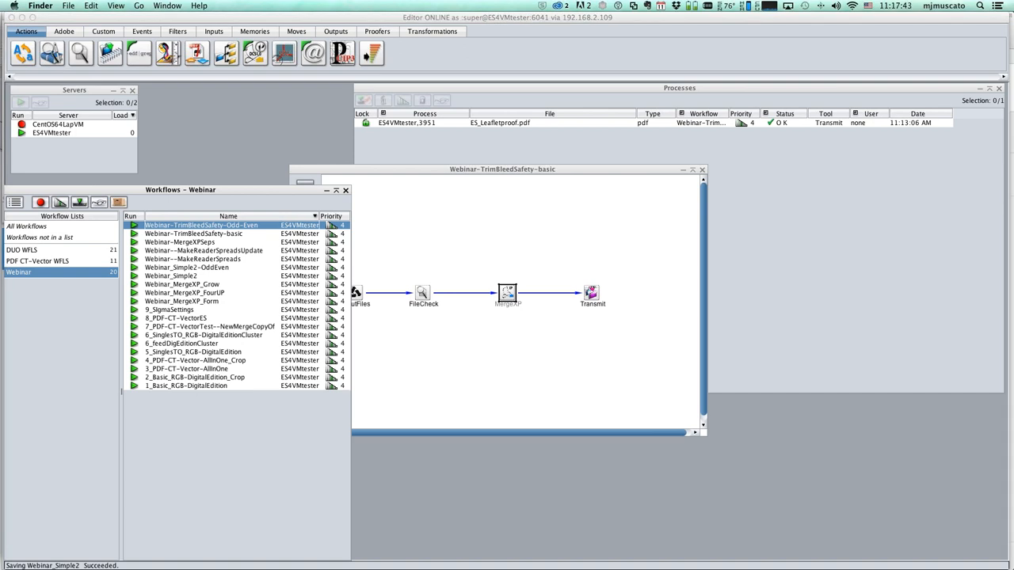
left_click_drag(1013, 151, 634, 162)
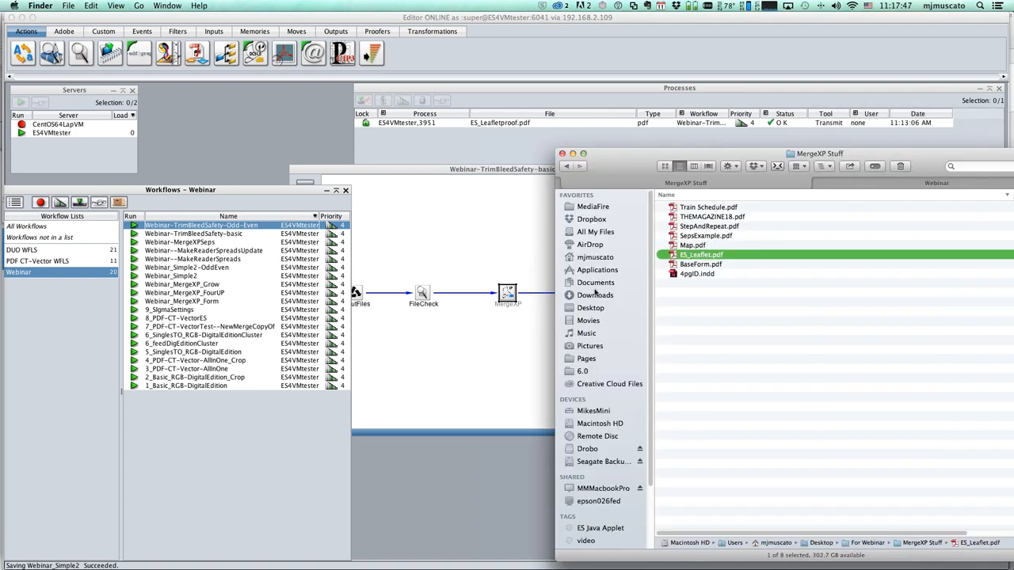
left_click_drag(675, 255, 206, 225)
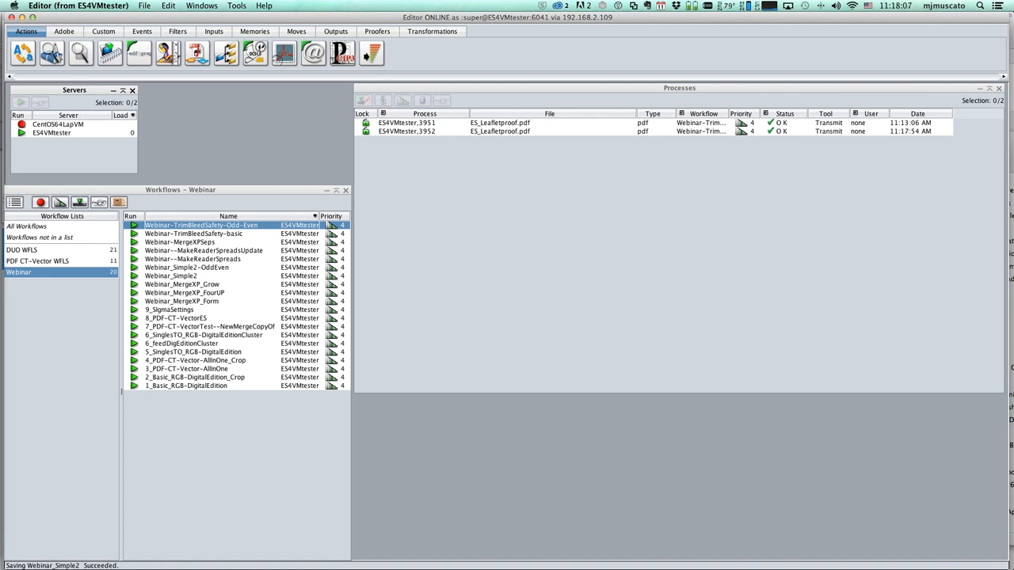
Open the Webinar-TrimBleedSafety-Odd-Even workflow and examine the page, box and odd/even text elements in its MergeXP settings.
double_click(246, 230)
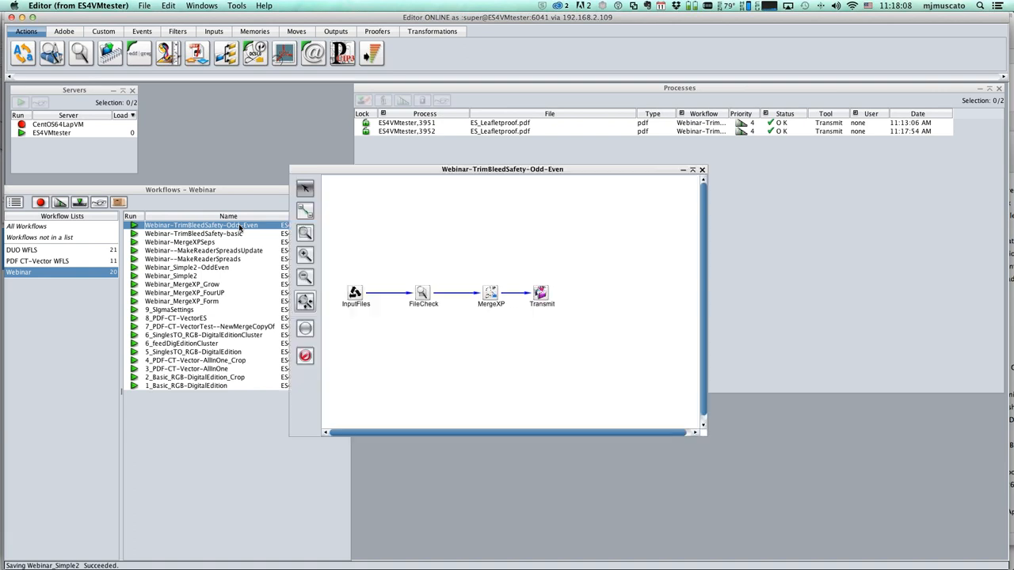
mouse_move(498, 300)
left_mouse_down()
mouse_move(492, 331)
mouse_move(488, 295)
left_mouse_up()
double_click(489, 295)
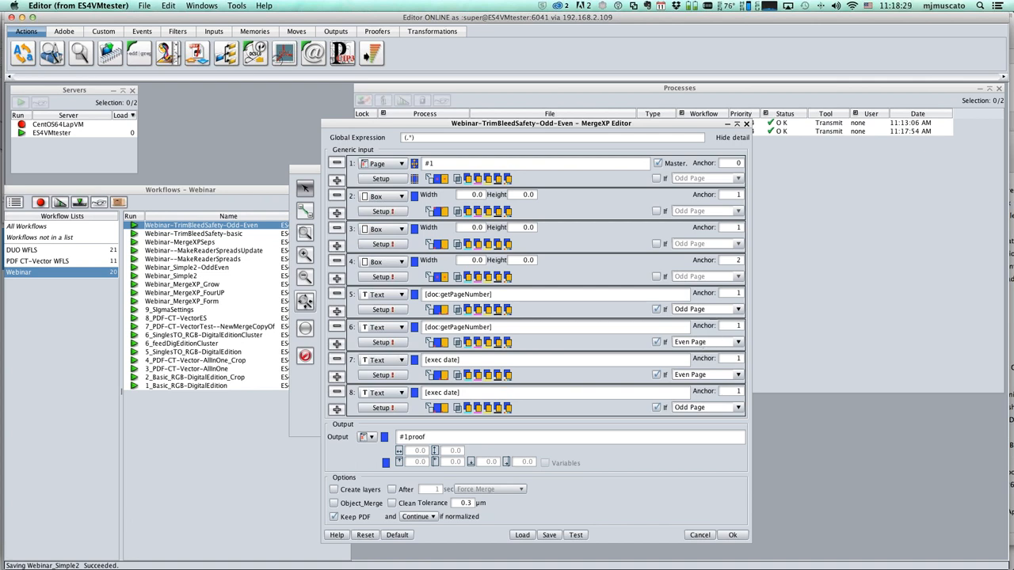
Open ES_Leafletproof.pdf from the Webinar-TrimBleedSafety-Odd-Even output folder in Acrobat, showing the whole first page.
left_click(1010, 159)
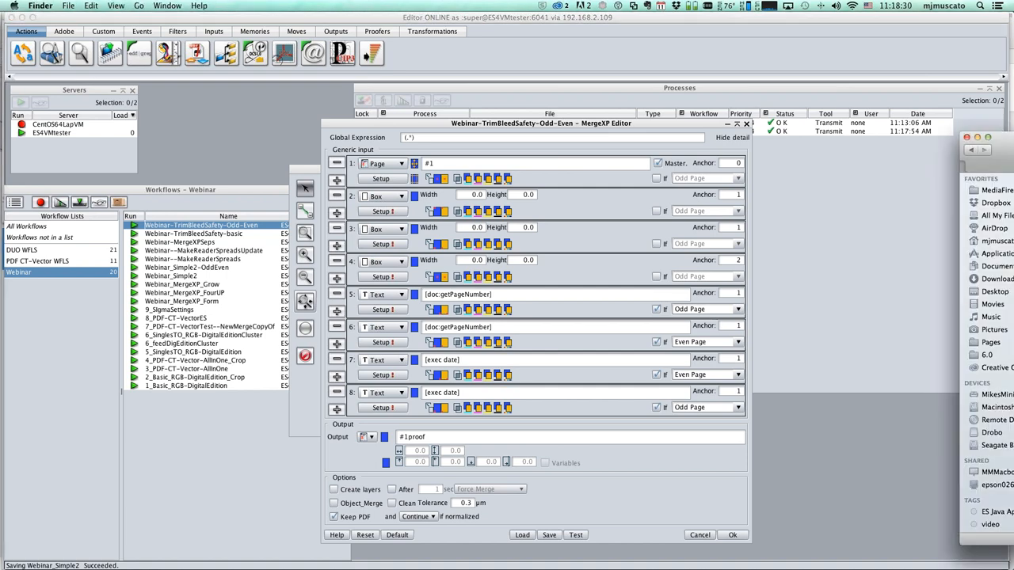
left_click_drag(979, 147, 587, 104)
left_click(571, 134)
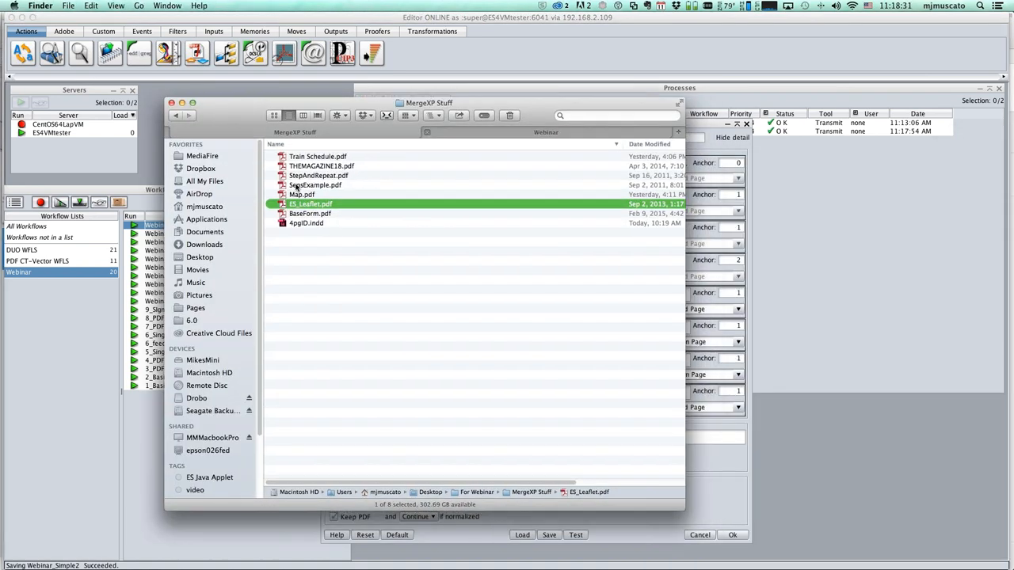
left_click(270, 204)
double_click(327, 213)
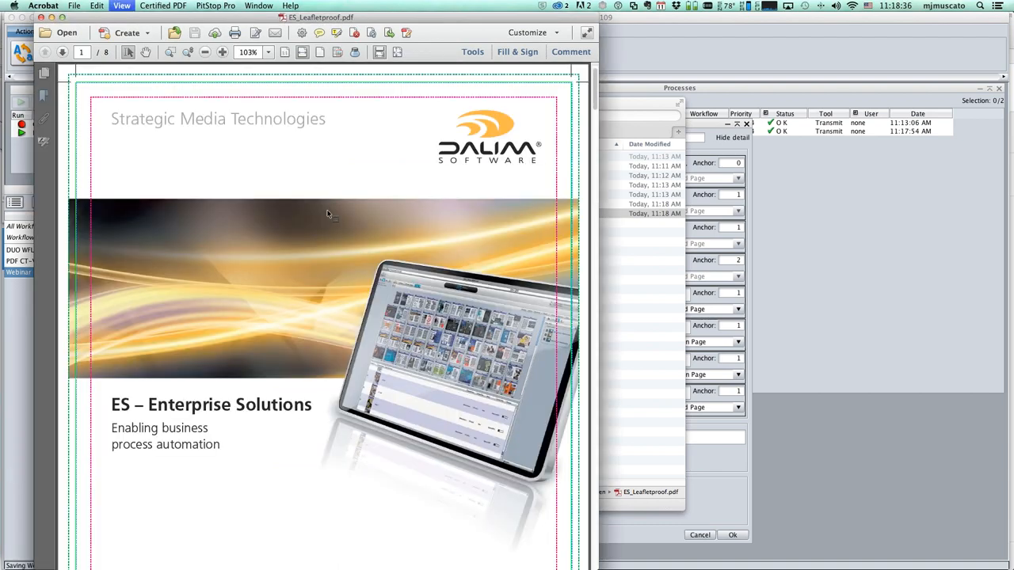
key("super+0")
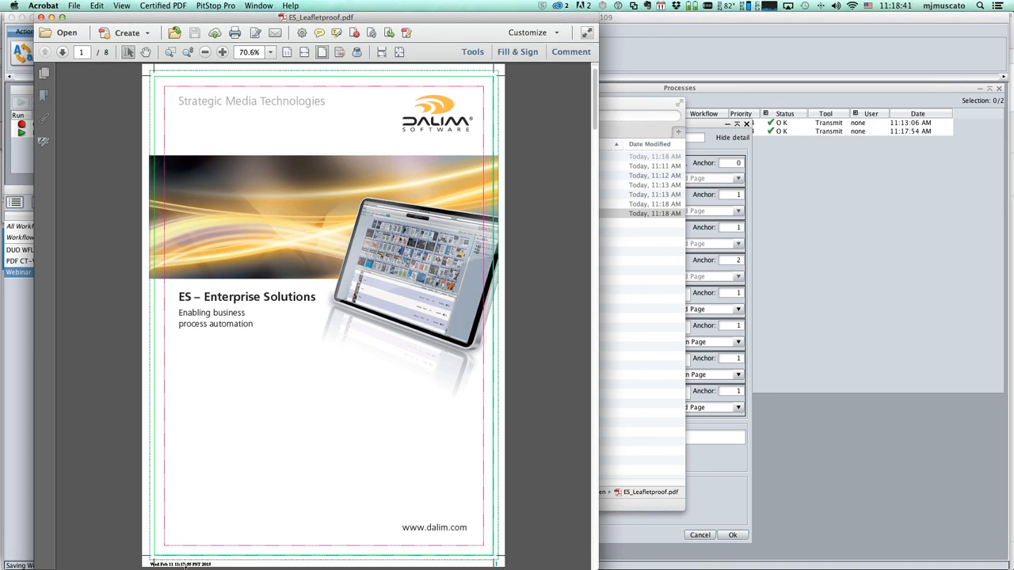
Check the page number and date placement on odd and even pages of the proof through page 8, and quit Acrobat.
left_click(62, 52)
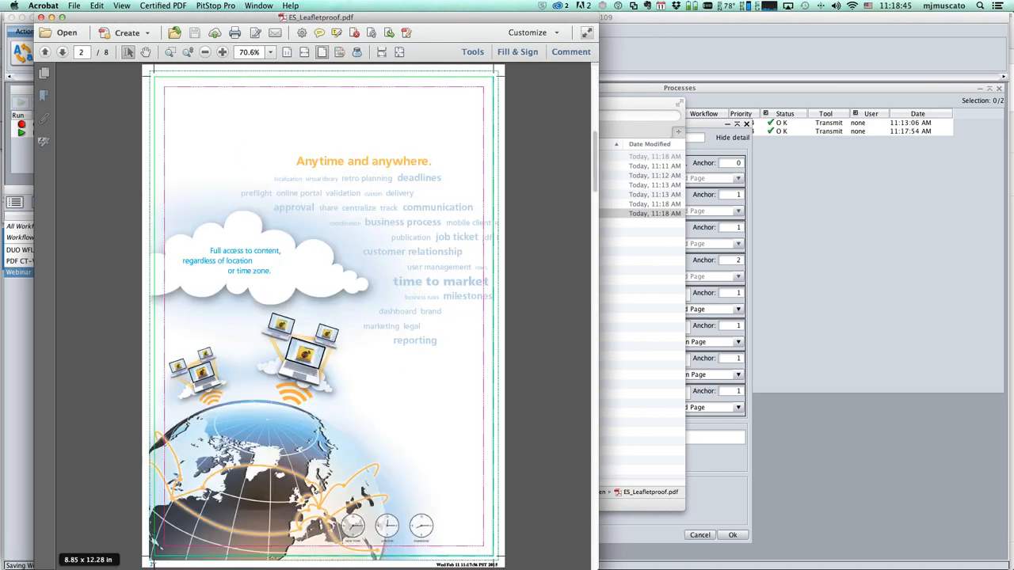
left_click(62, 52)
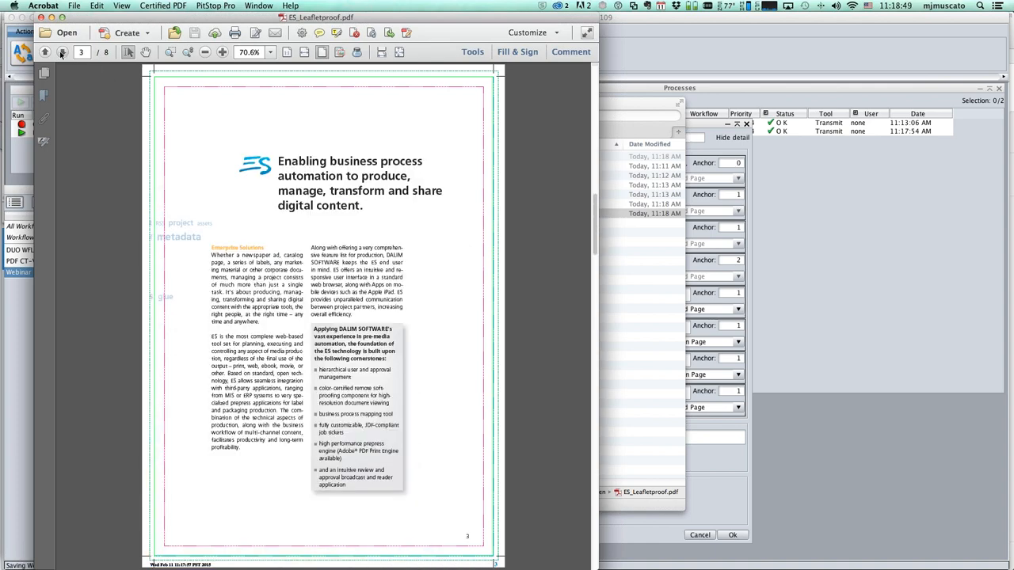
left_click(63, 53)
left_click(63, 52)
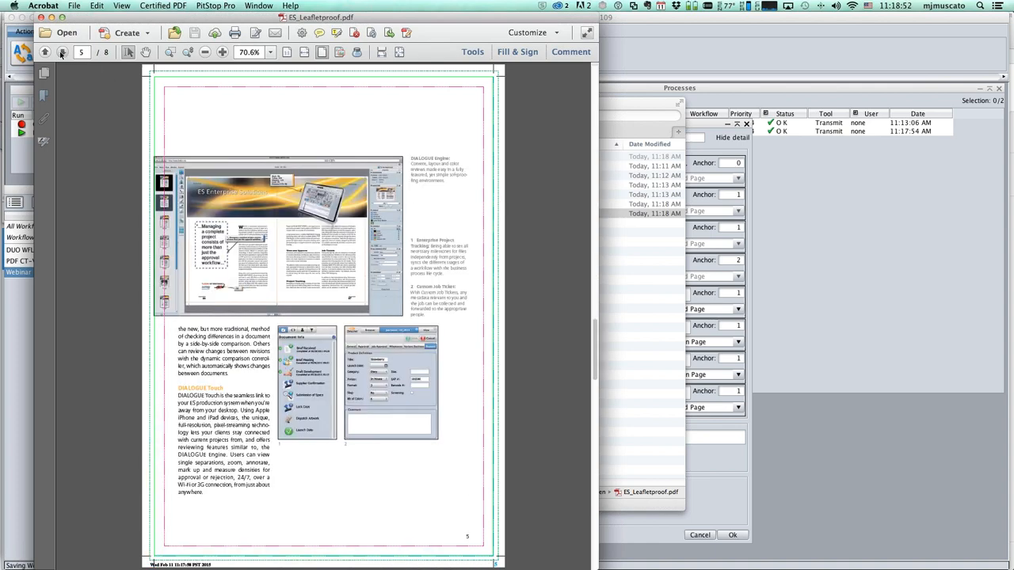
left_click(62, 53)
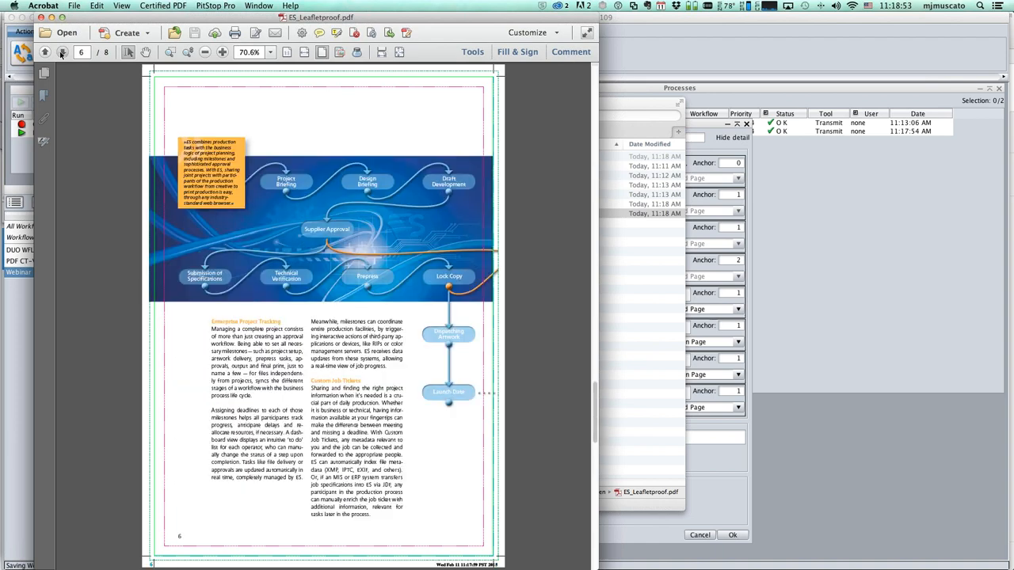
left_click(63, 53)
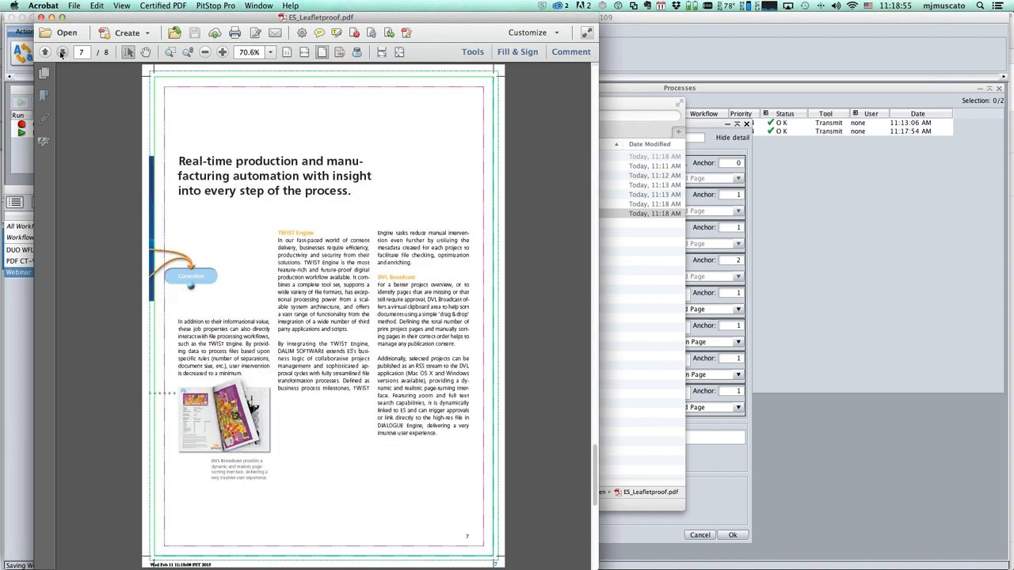
left_click(62, 52)
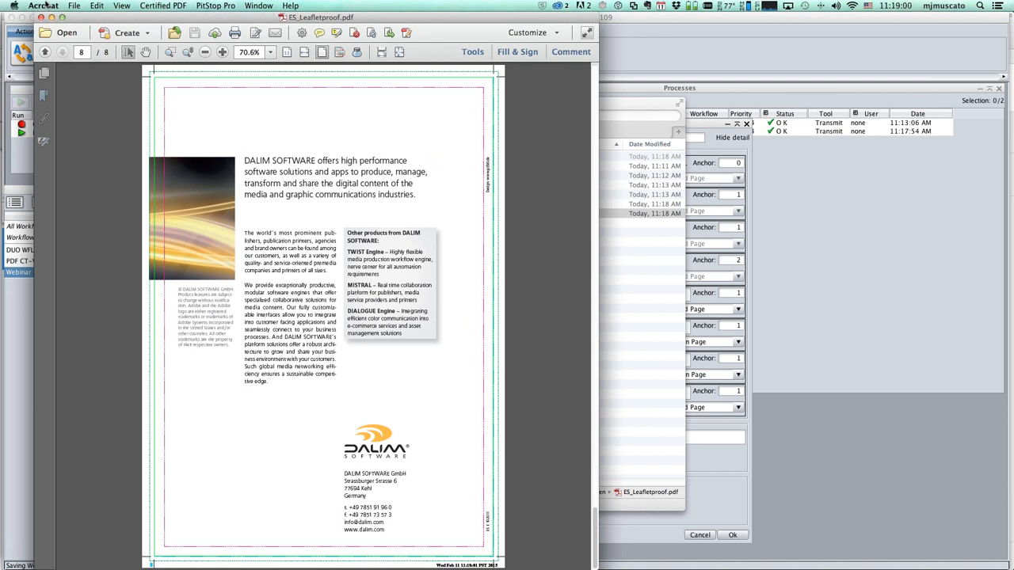
left_click(44, 6)
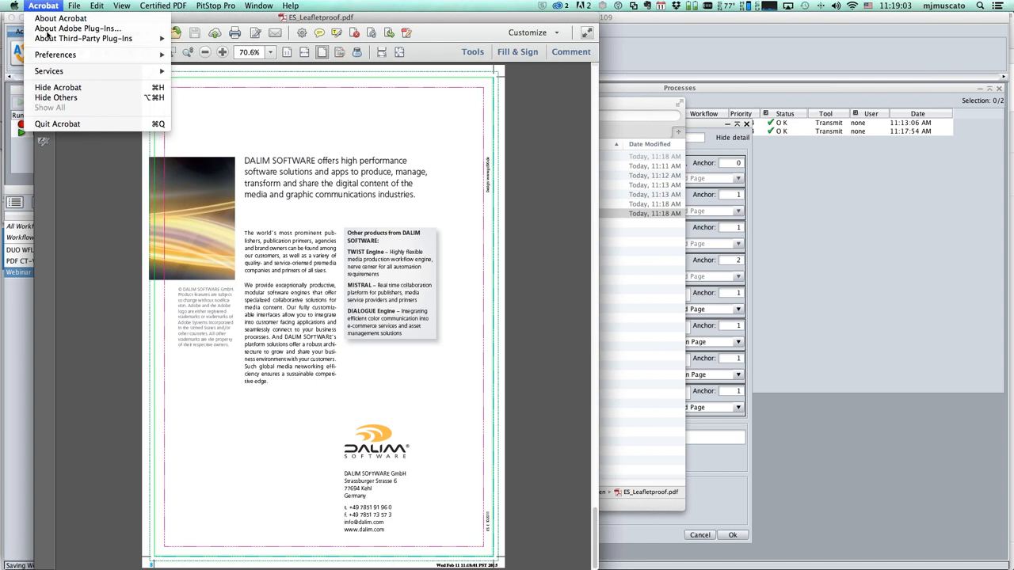
left_click(57, 124)
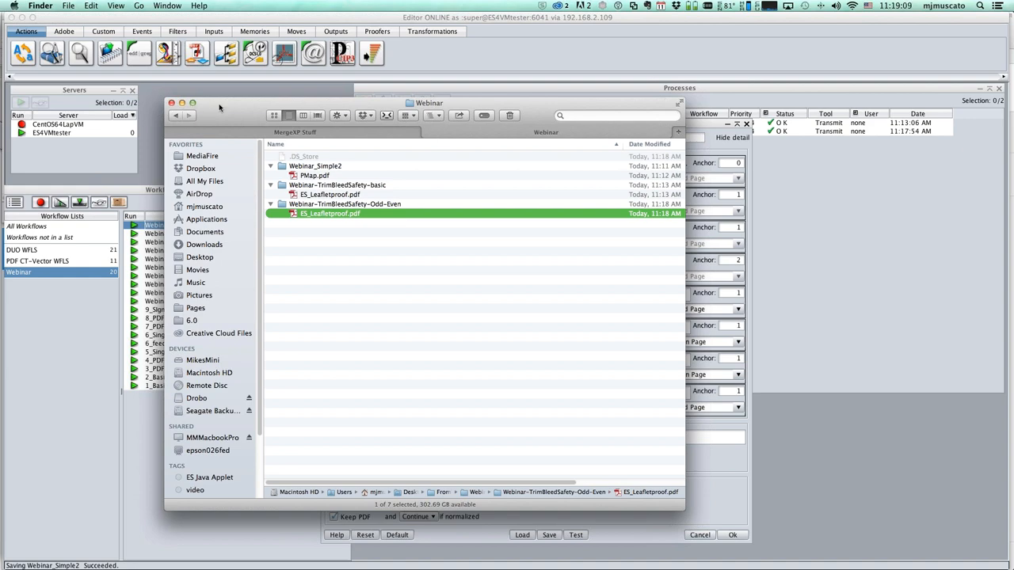
Preview the Odd-Even ES_Leafletproof.pdf in Finder with Quick Look, and close the Webinar folder window.
left_click_drag(221, 107, 321, 105)
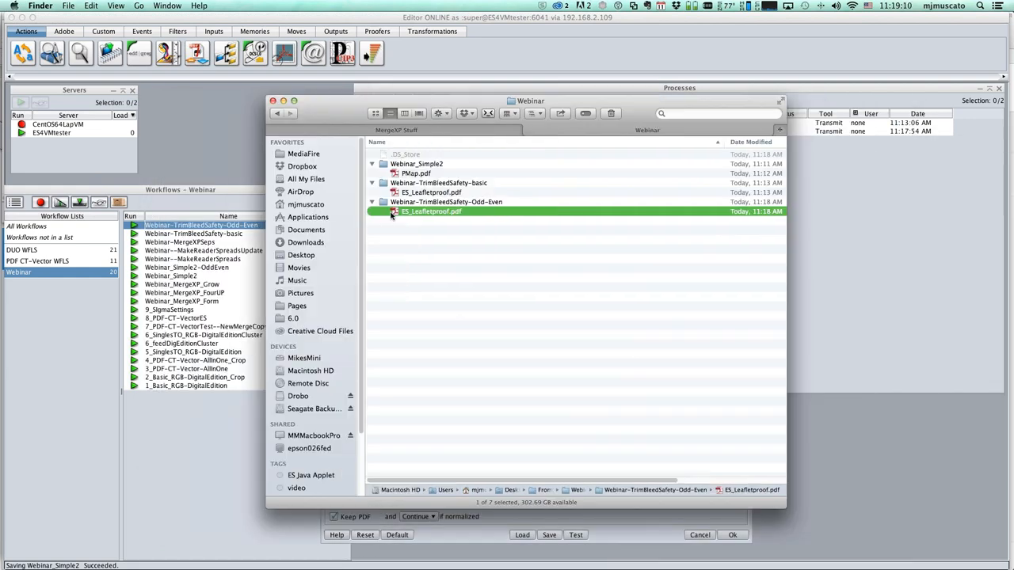
key("space")
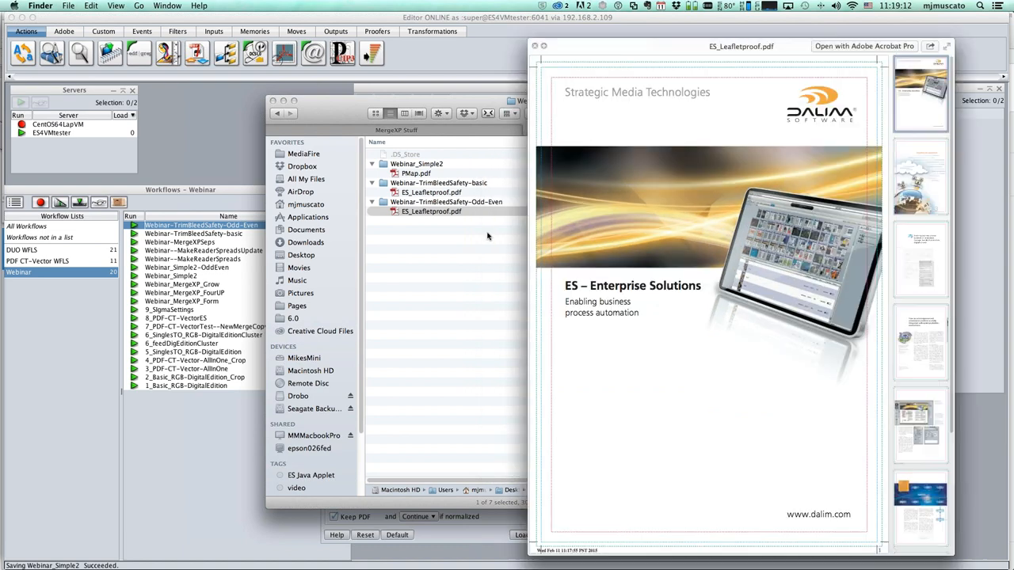
key("space")
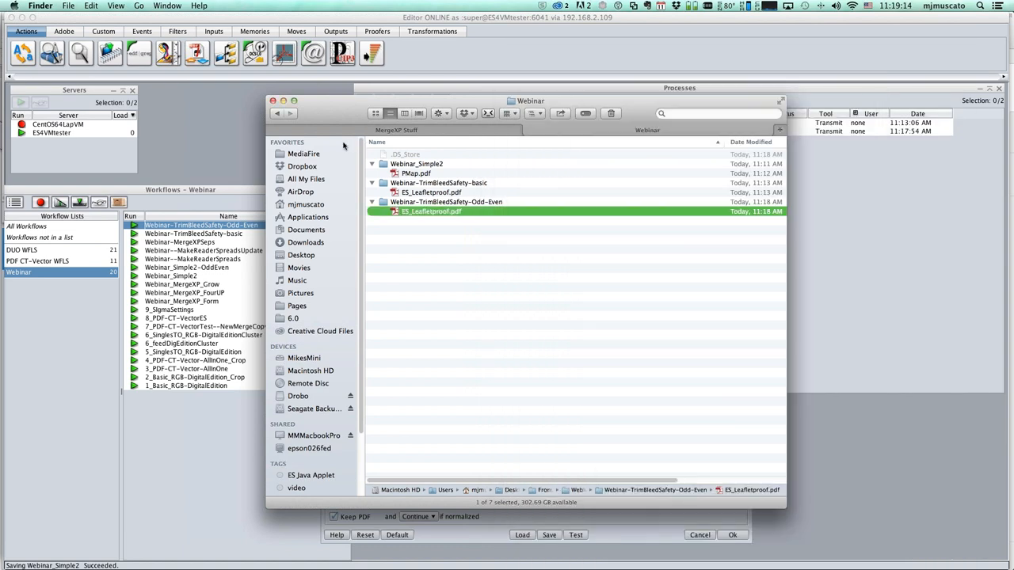
left_click(273, 101)
Close the MergeXP editor without changes and close the Webinar-TrimBleedSafety-Odd-Even workflow window.
left_click(733, 535)
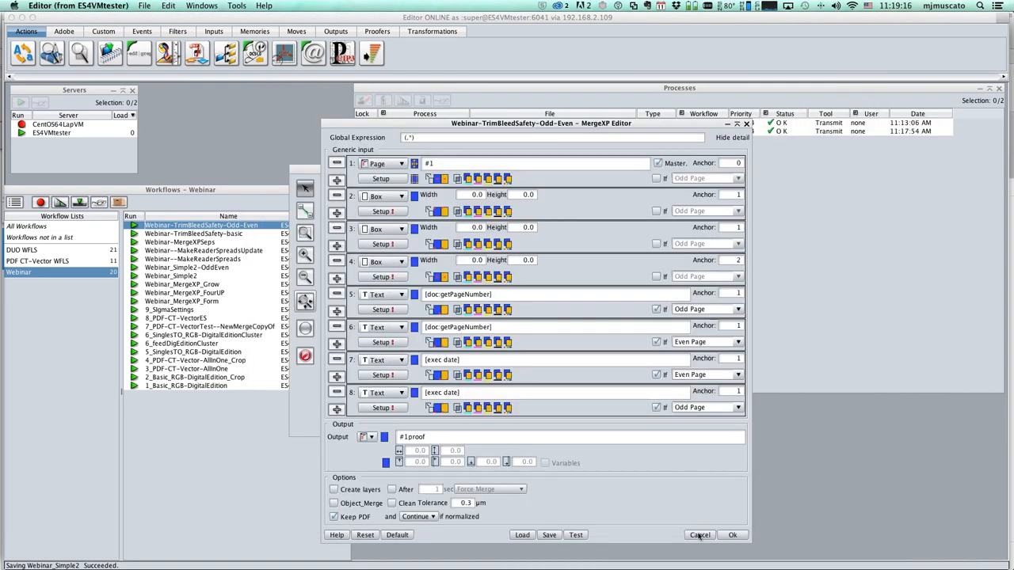
left_click_drag(353, 168, 449, 236)
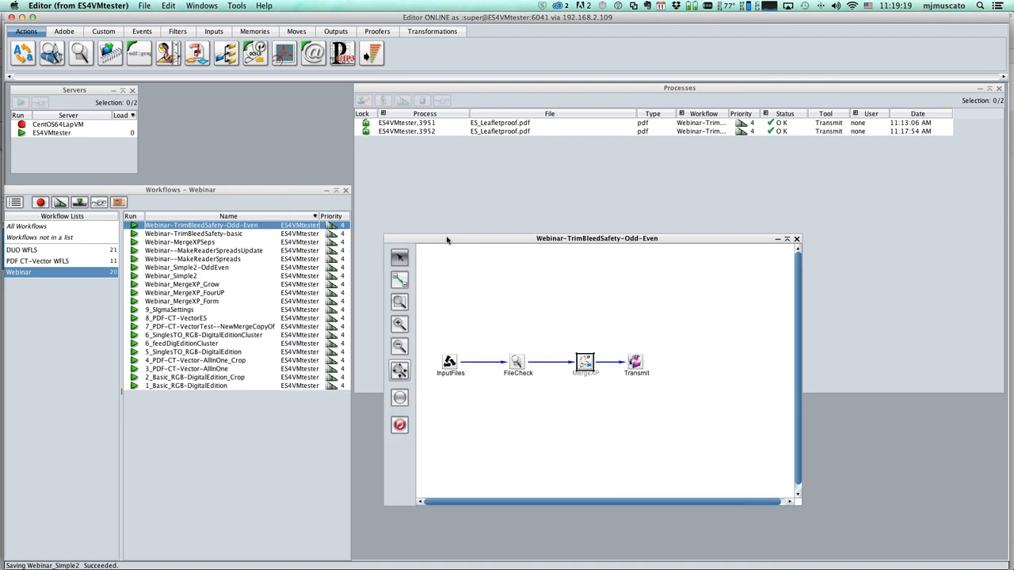
left_click(797, 238)
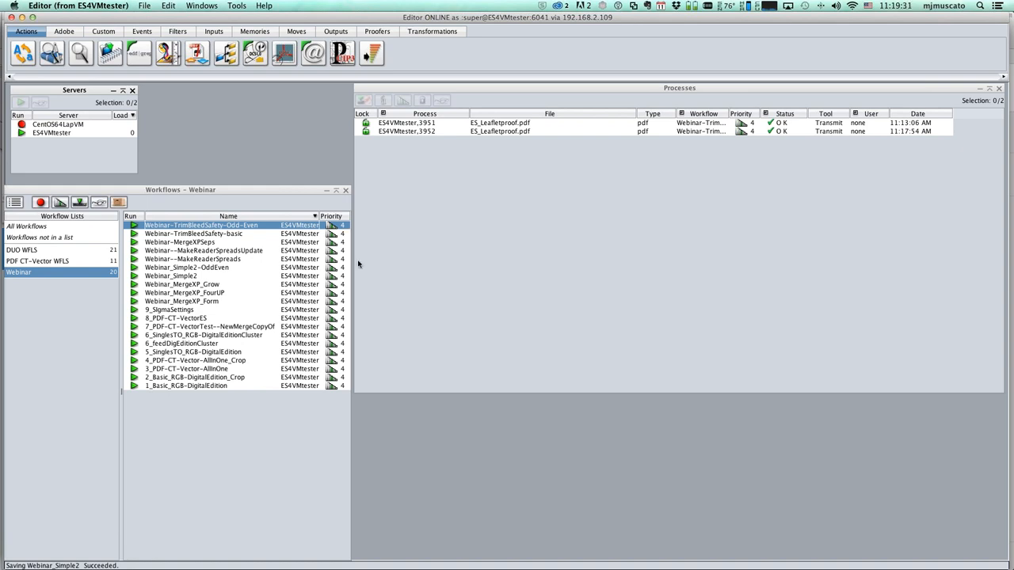
Switch to Finder, go to the MergeXP Stuff folder inside For Webinar on the Desktop, and preview BaseForm.pdf with Quick Look.
key("super+Tab")
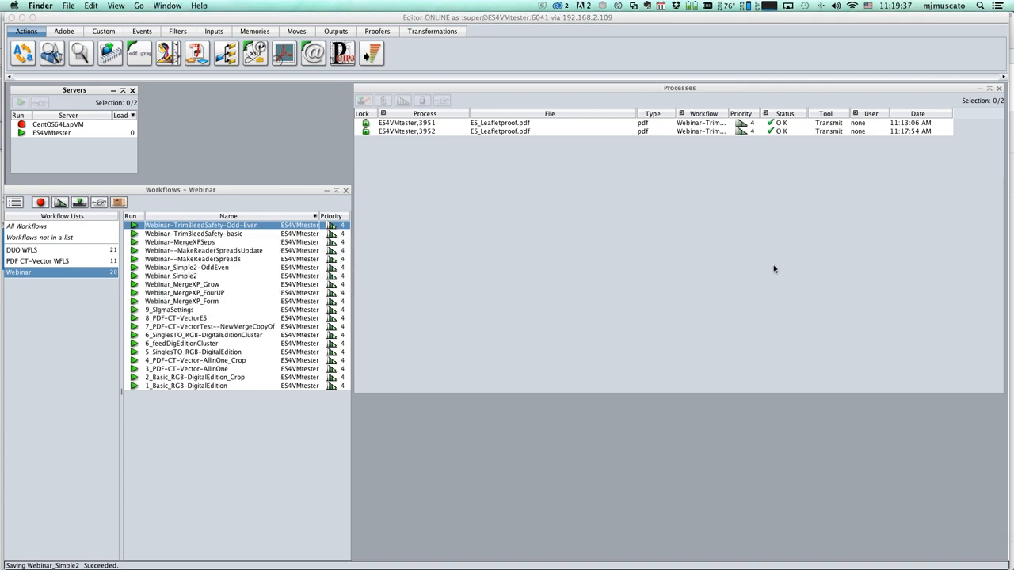
key("super+n")
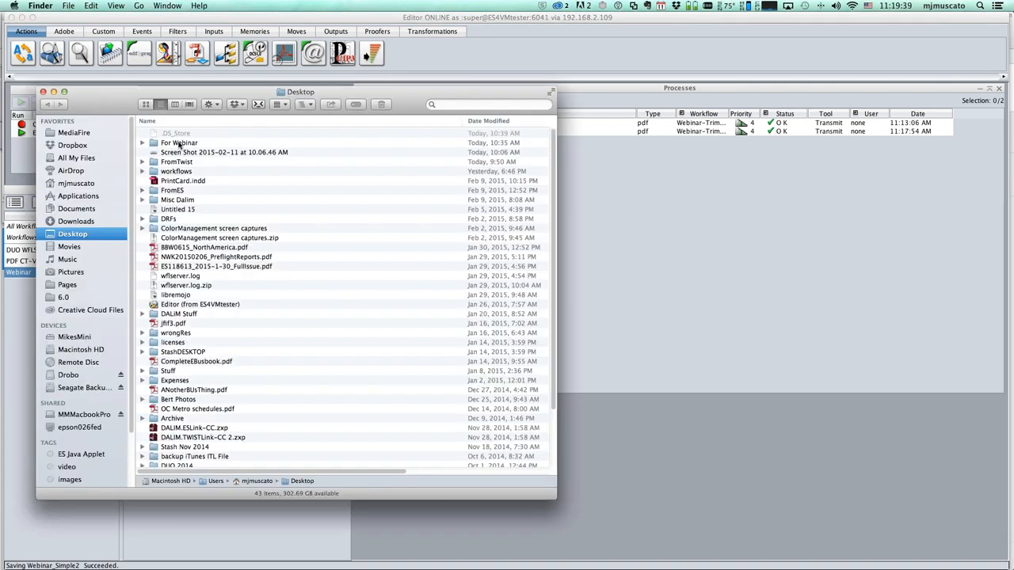
left_click(180, 144)
double_click(180, 144)
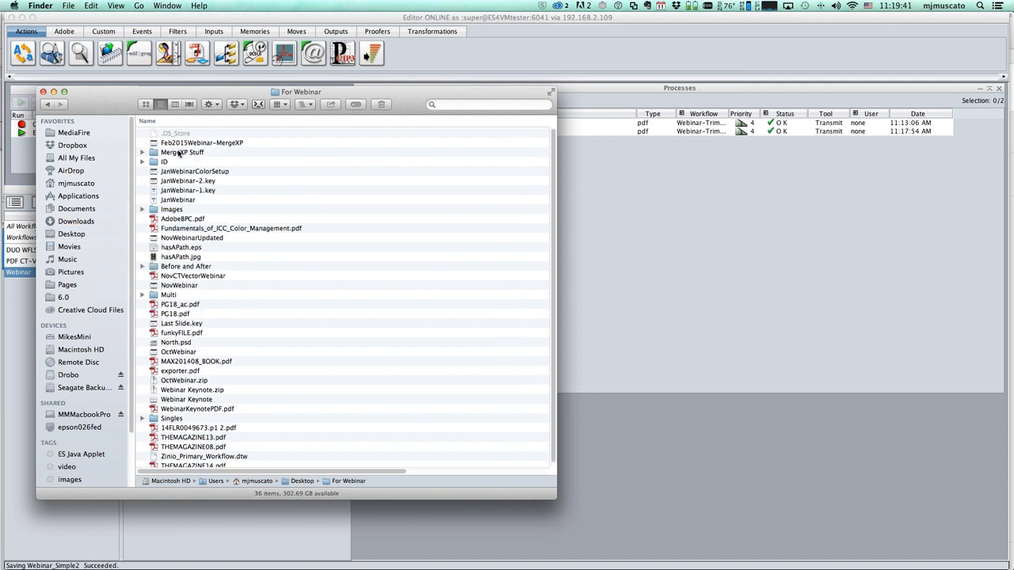
double_click(163, 172)
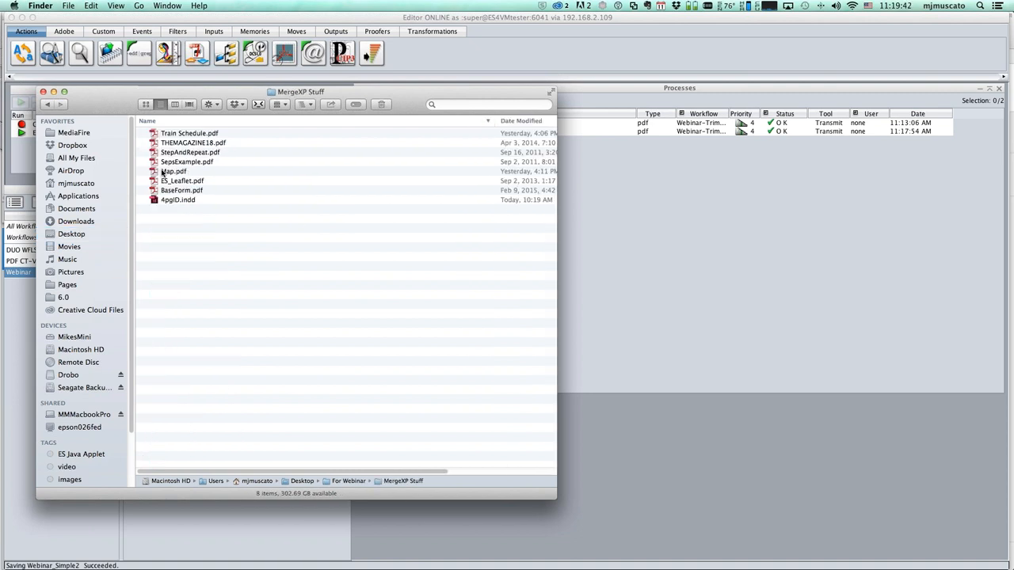
left_click(202, 192)
key("space")
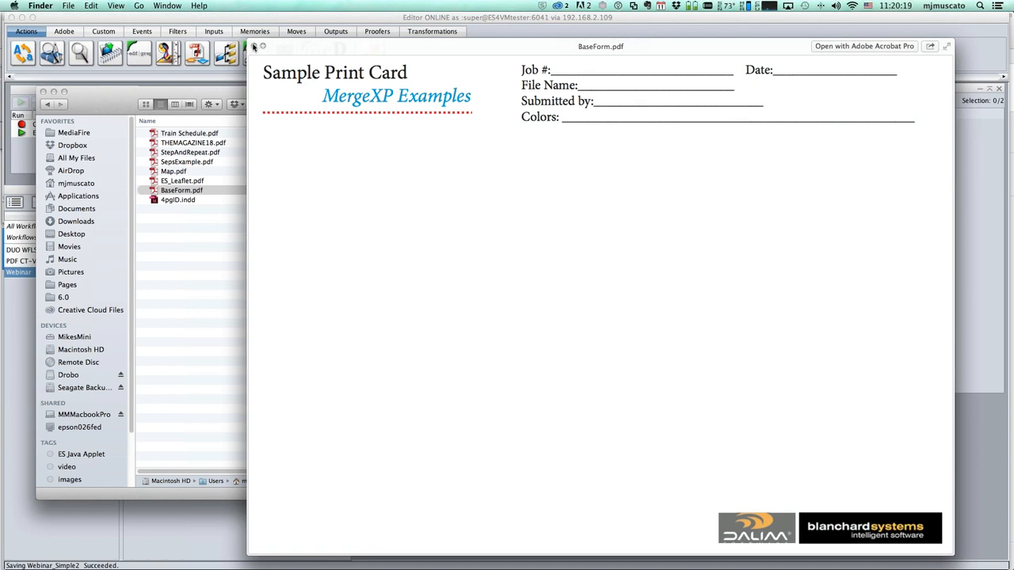
left_click(254, 47)
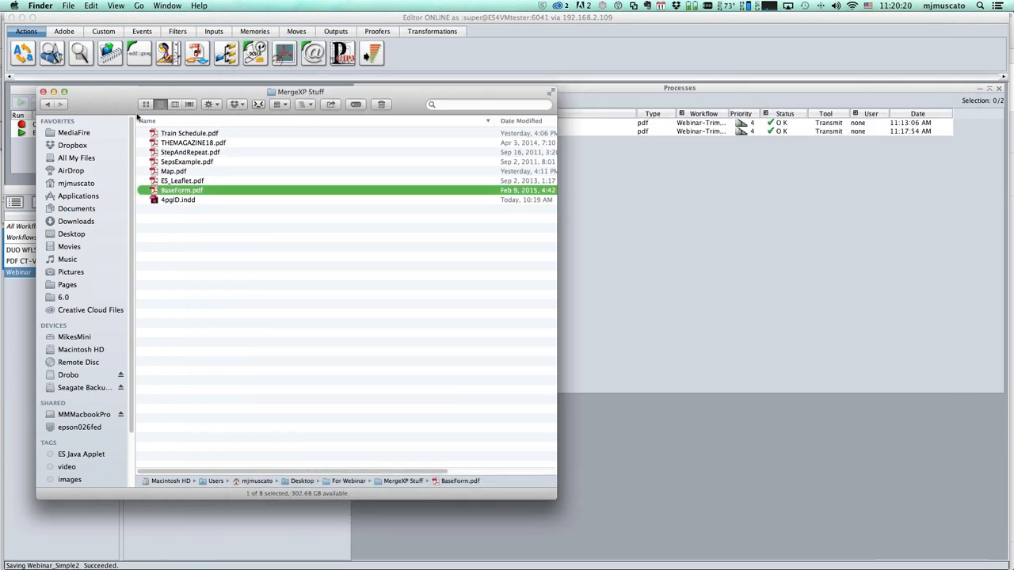
Return to the TWIST Editor and open the Webinar_MergeXP_Form workflow's MergeXP settings, arranging the windows so the input list is visible.
left_click(4, 271)
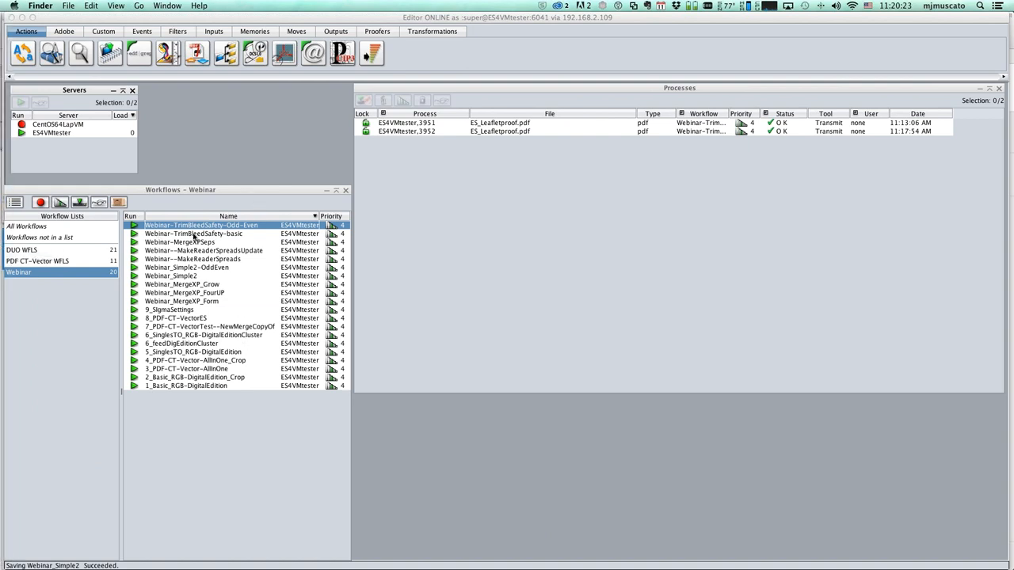
double_click(212, 302)
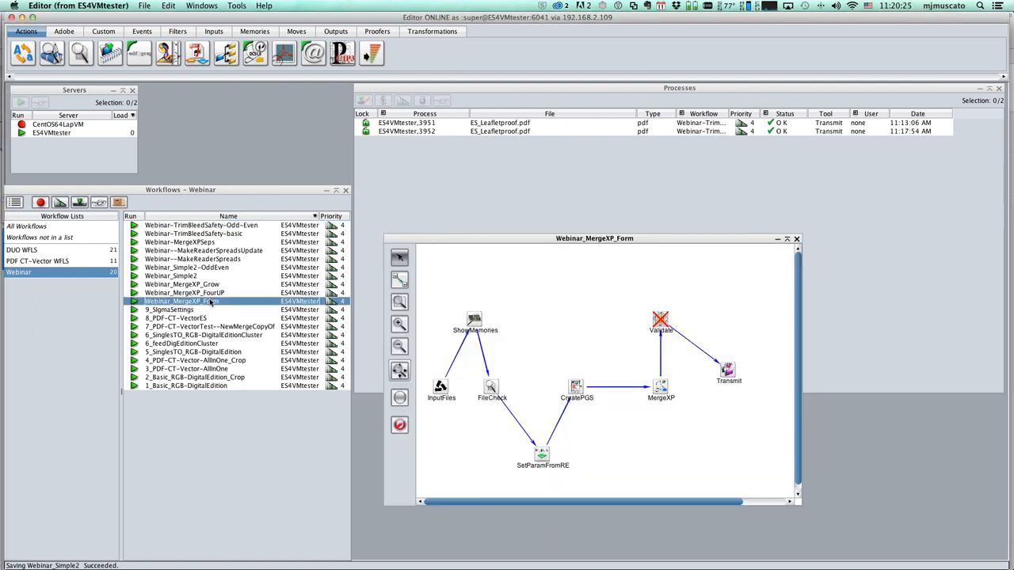
left_click_drag(467, 241, 394, 195)
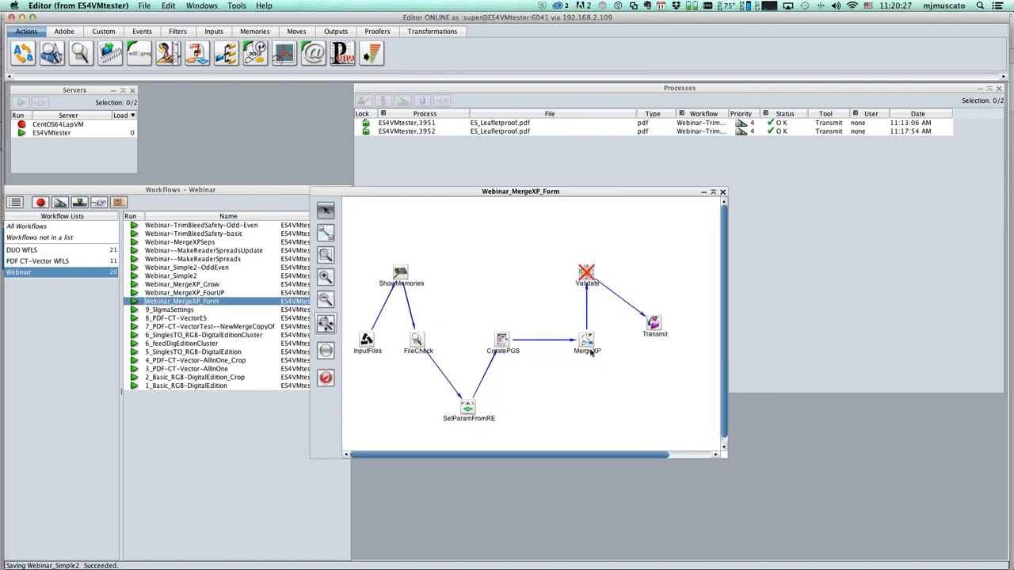
left_click_drag(588, 345, 590, 353)
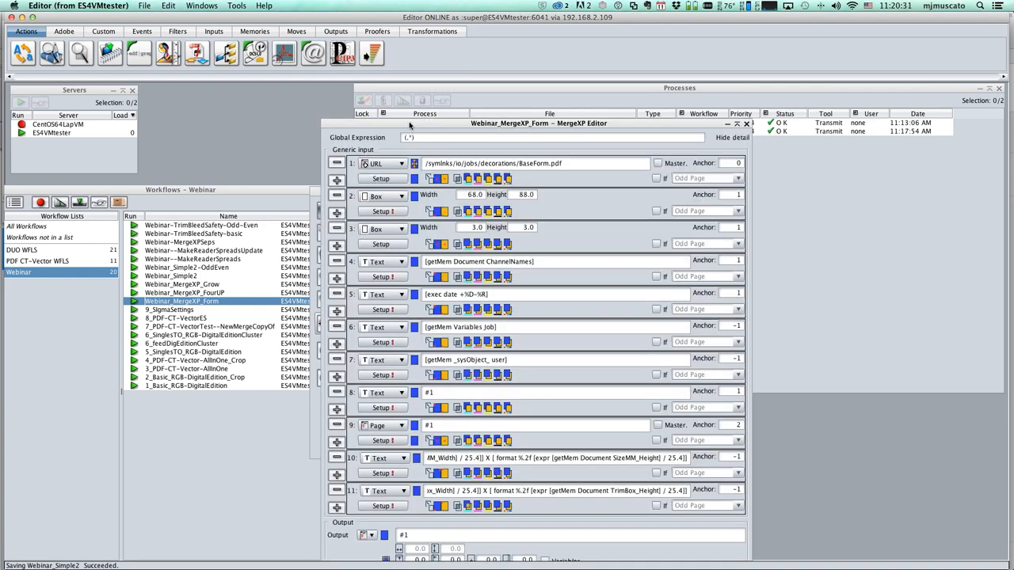
left_click_drag(406, 121, 395, 97)
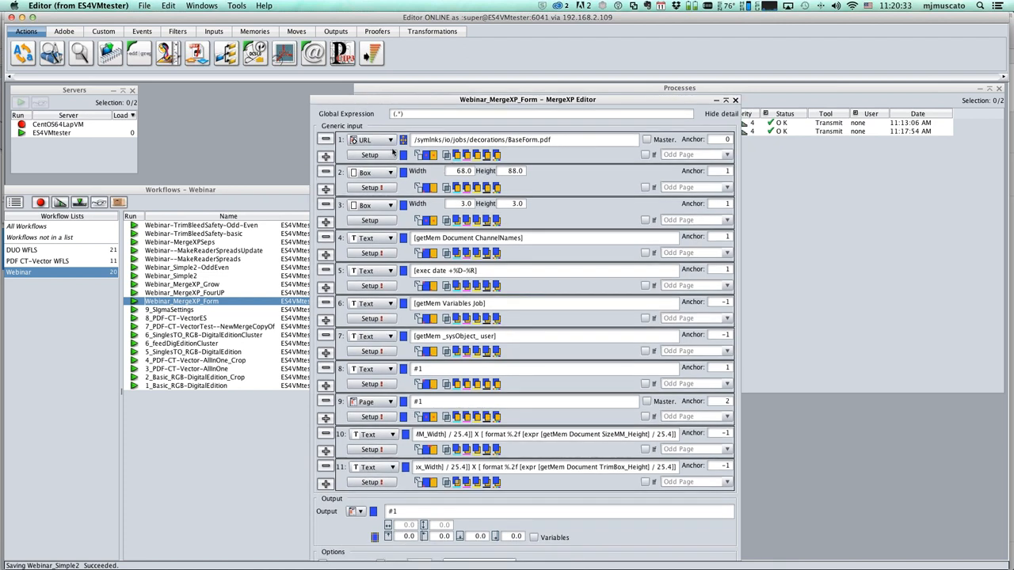
Review the available types for generic input 1, keep it as URL, and examine its BaseForm.pdf path.
left_click(391, 141)
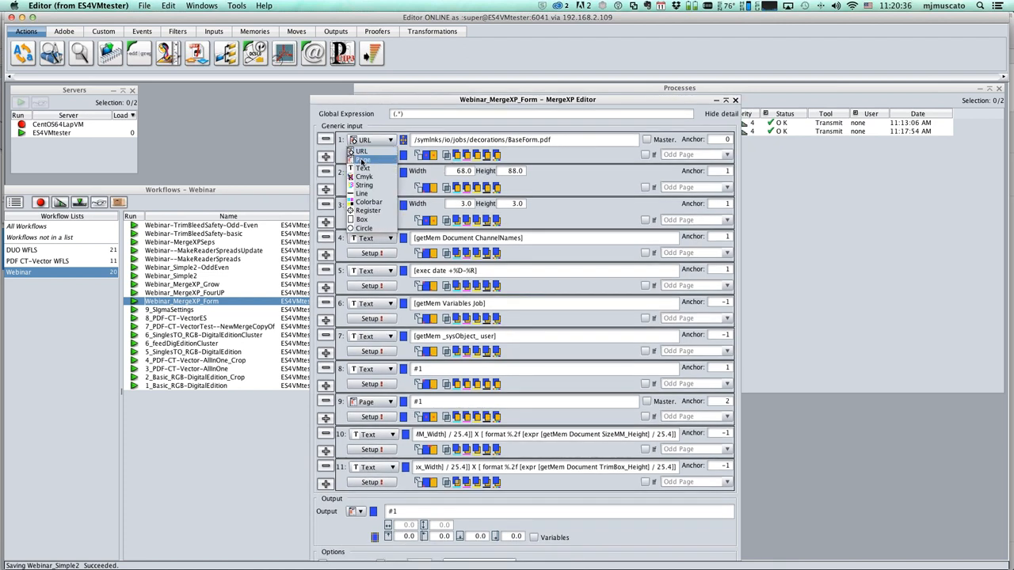
left_click(363, 152)
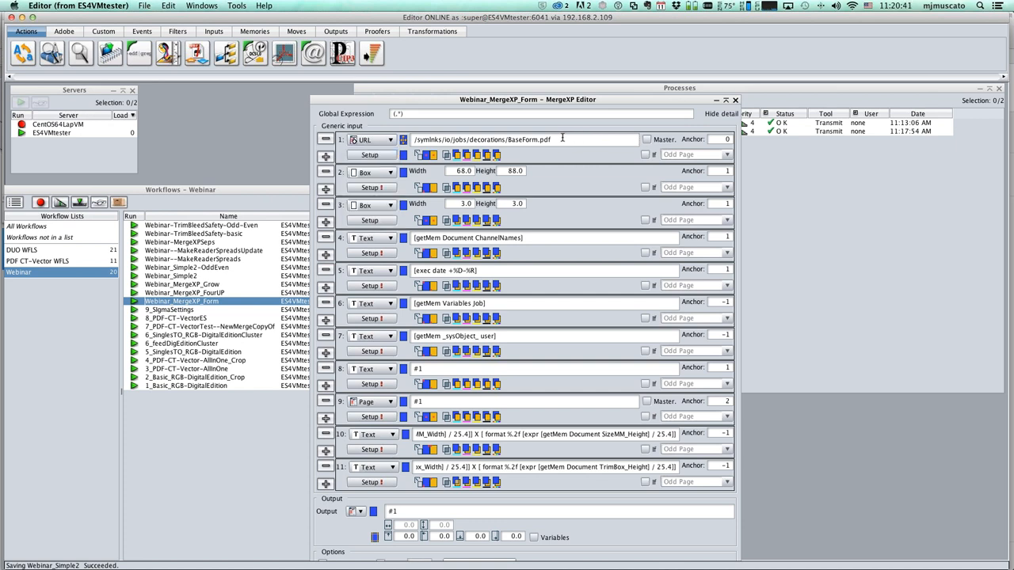
left_click_drag(563, 140, 389, 145)
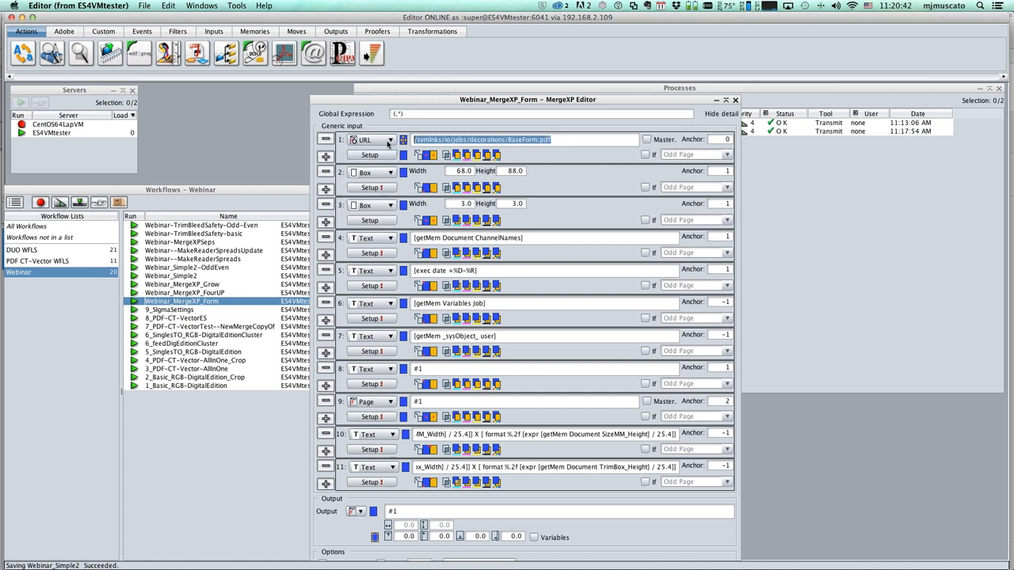
left_click(575, 142)
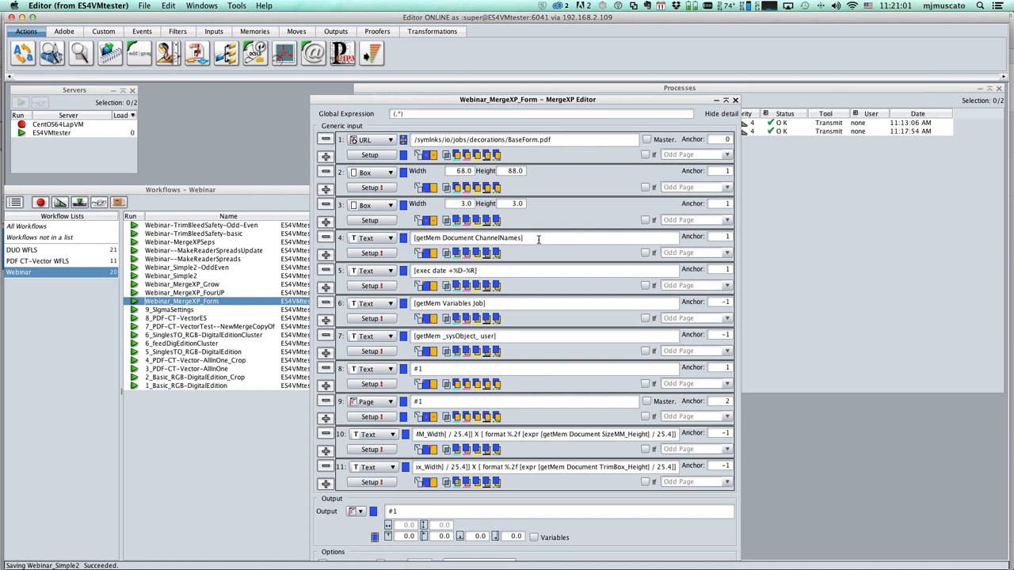
Examine the text expressions for channel names, date, job, user and media box size in generic inputs 4 to 7 and 10.
left_click_drag(537, 239, 400, 241)
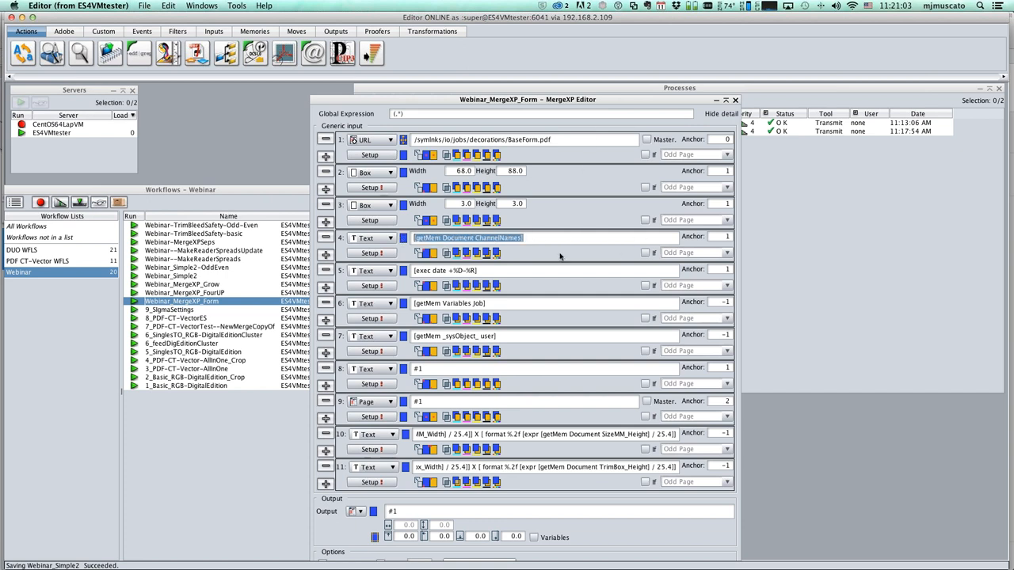
left_click(443, 237)
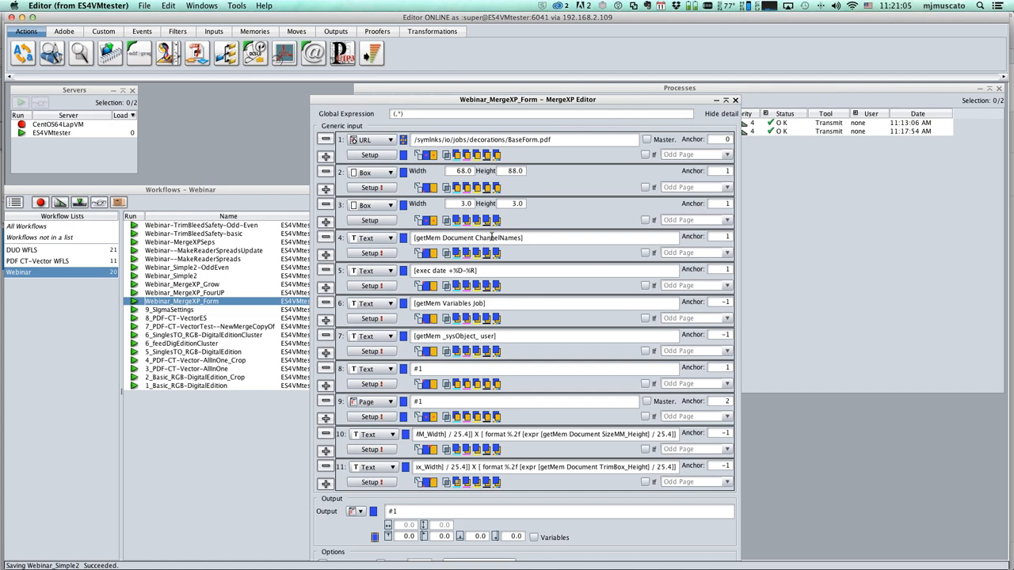
left_click_drag(484, 271, 402, 271)
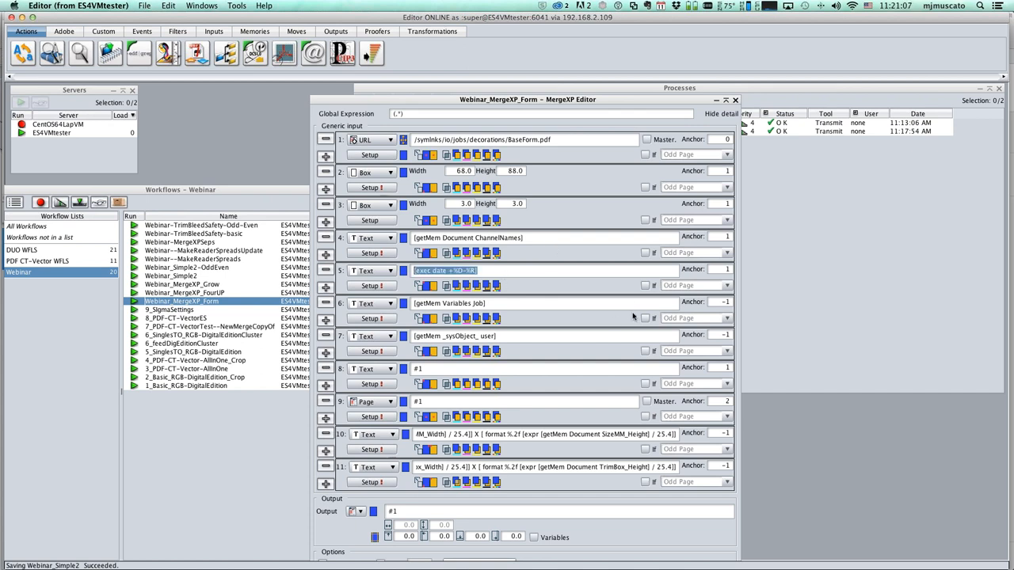
left_click(511, 300)
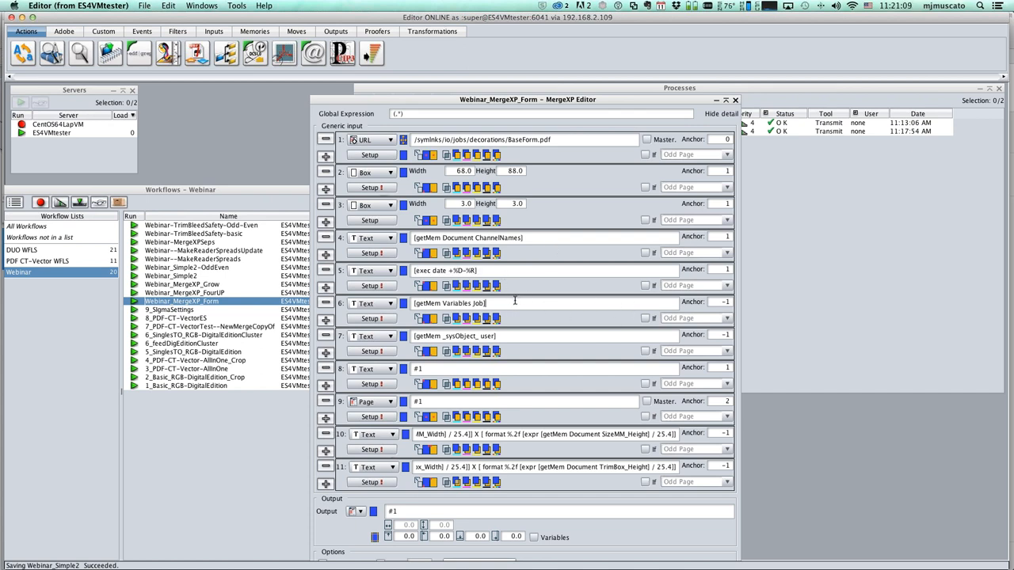
left_click_drag(514, 298, 420, 299)
left_click(521, 337)
left_click_drag(497, 336, 408, 336)
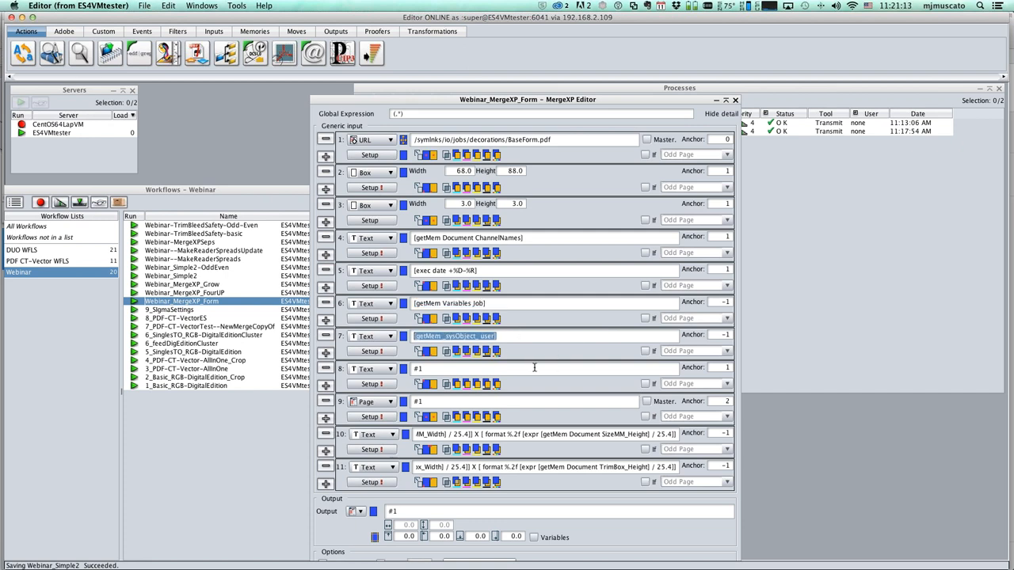
left_click(482, 433)
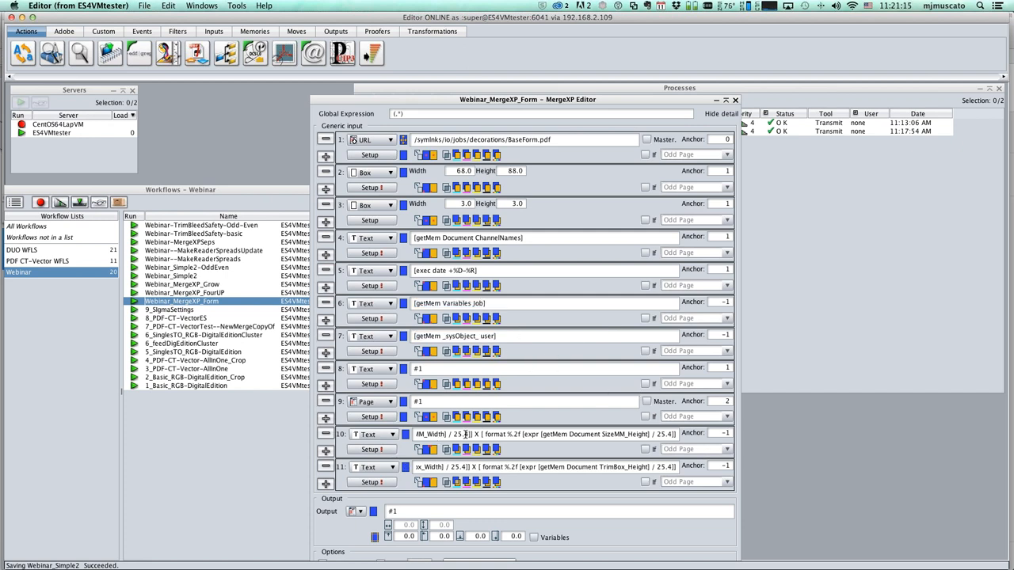
left_click_drag(468, 434, 389, 436)
left_click(580, 436)
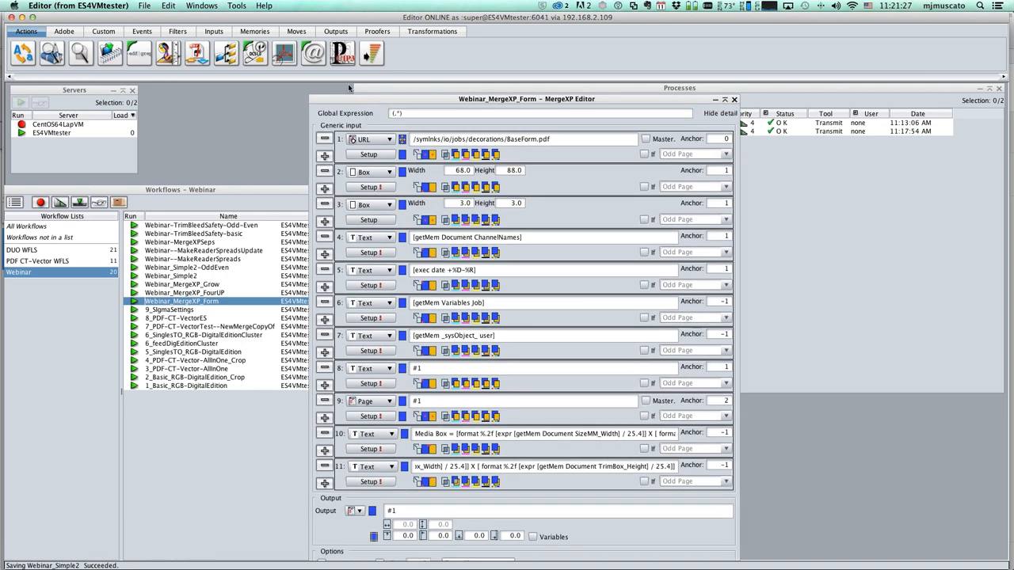
Resize the MergeXP Editor to reach its closing options and accept its settings.
left_click_drag(333, 101, 290, 109)
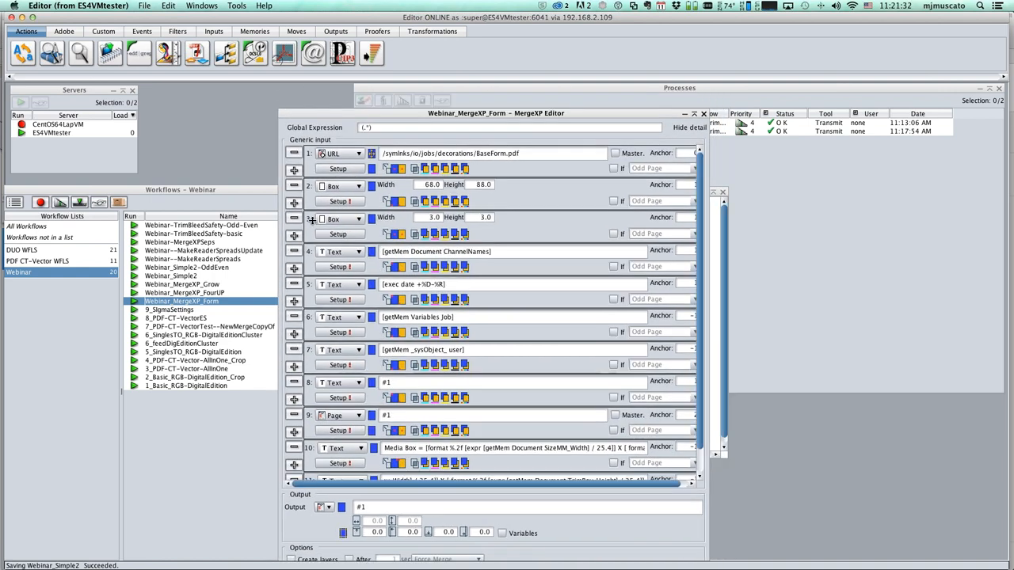
left_click_drag(312, 221, 313, 229)
left_click_drag(313, 234, 364, 150)
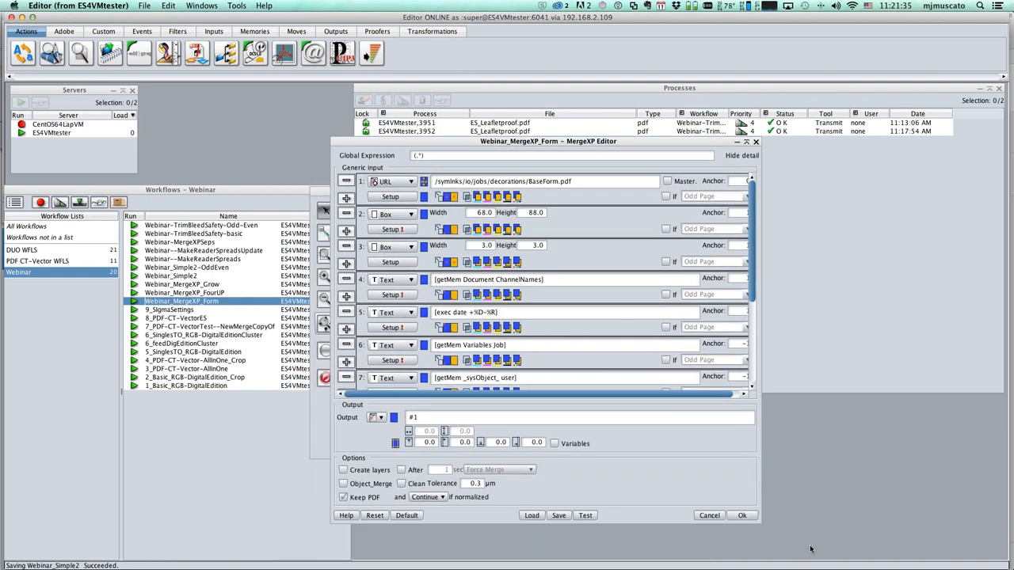
left_click(742, 516)
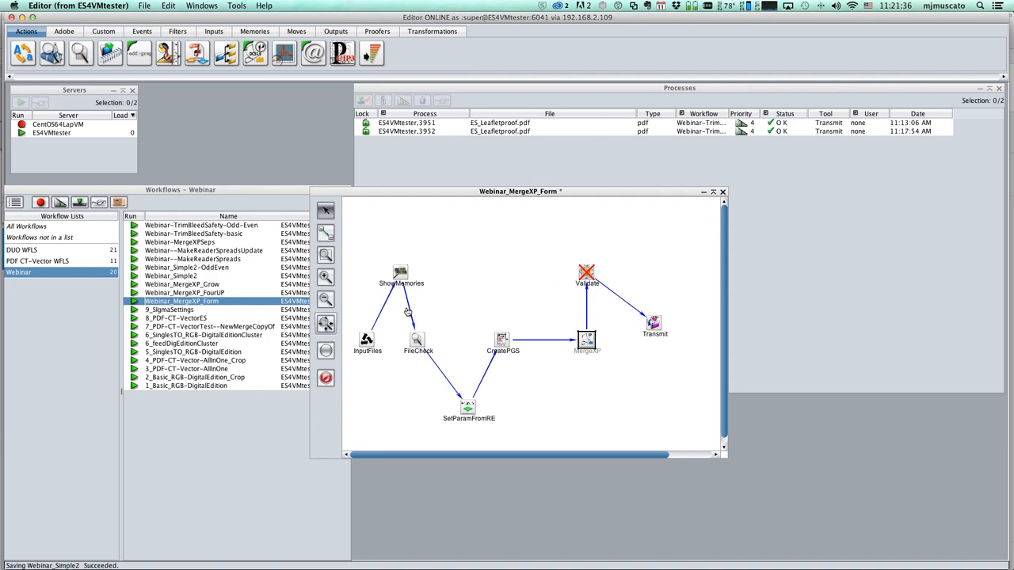
Switch to Dalim WEBLINK in Safari, open the upload page for Webinar_MergeXP_Form, and enter the job number.
key("super+Tab")
left_click(472, 300)
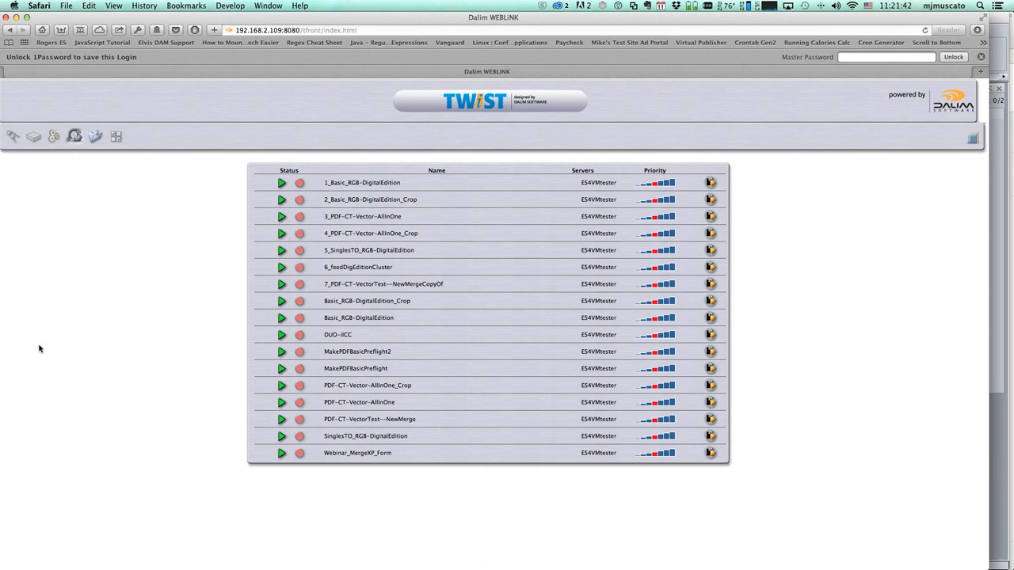
left_click(218, 183)
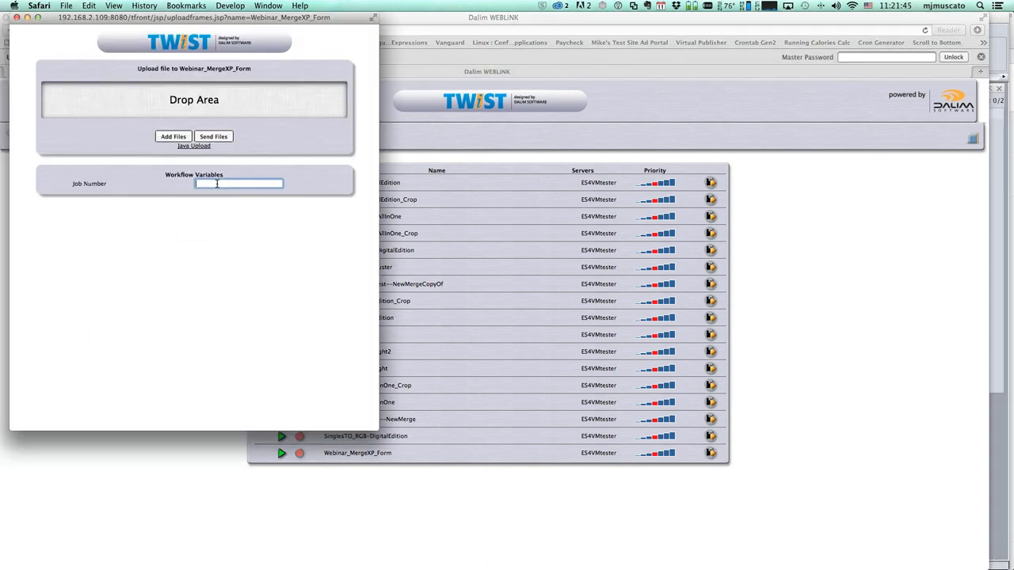
type("83746553")
Add SepsExample.pdf and Map.pdf from the MergeXP Stuff folder to the Webinar_MergeXP_Form upload and send them.
key("super+Tab")
key("super+Tab")
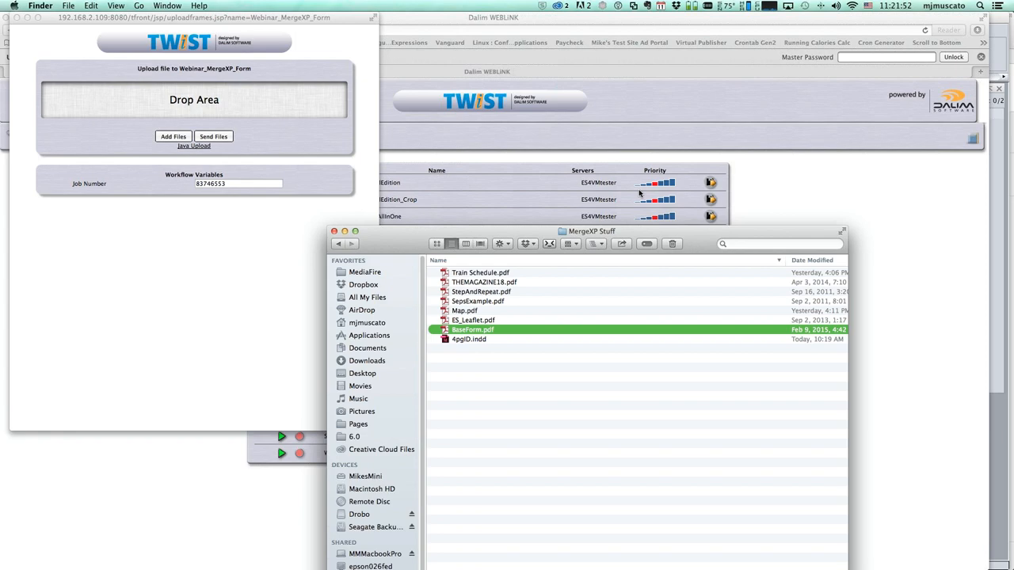
left_click_drag(724, 232, 689, 173)
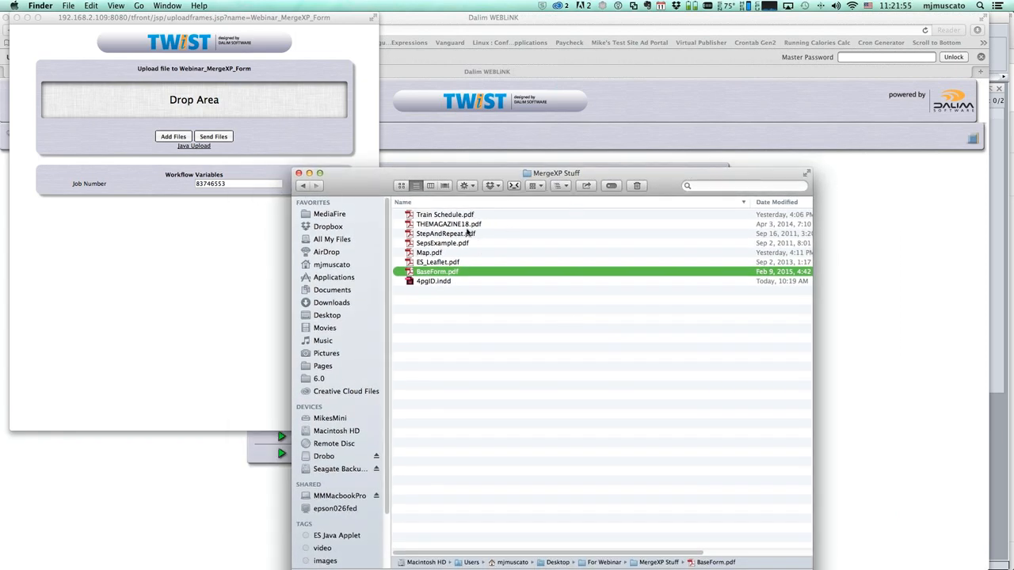
left_click(436, 255)
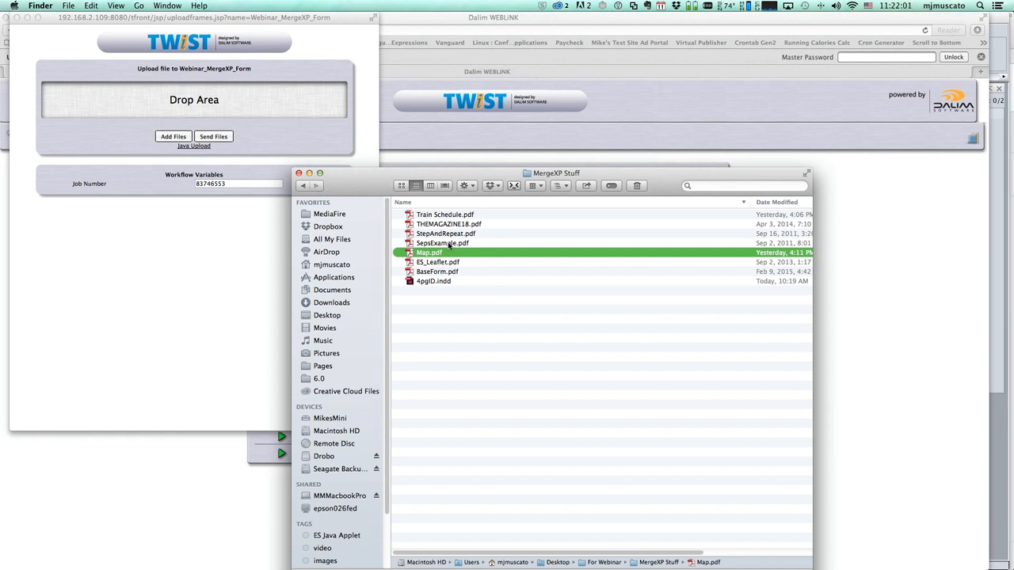
left_click(447, 244, "shift")
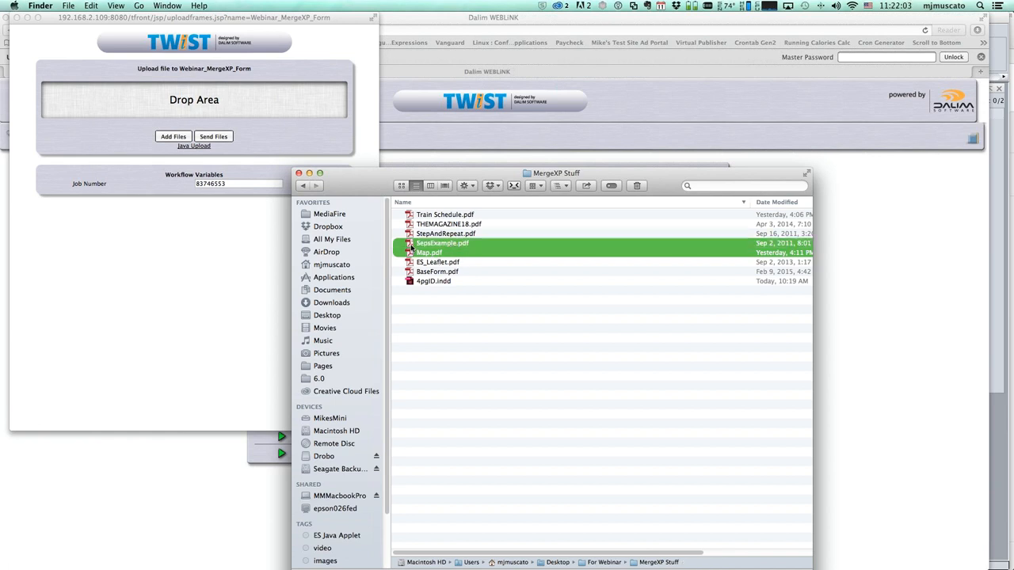
left_click_drag(409, 246, 269, 121)
left_click(167, 314)
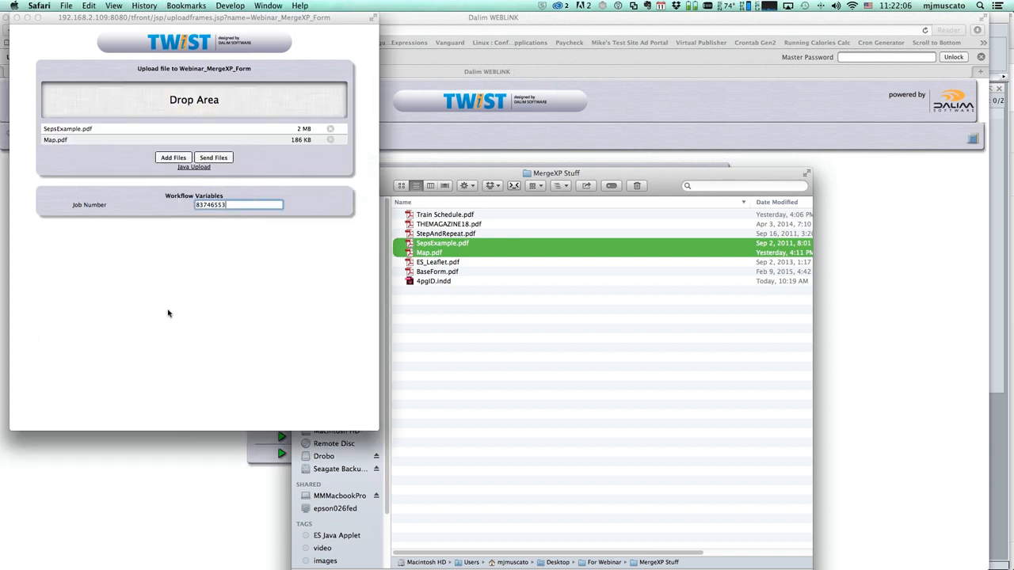
left_click(208, 158)
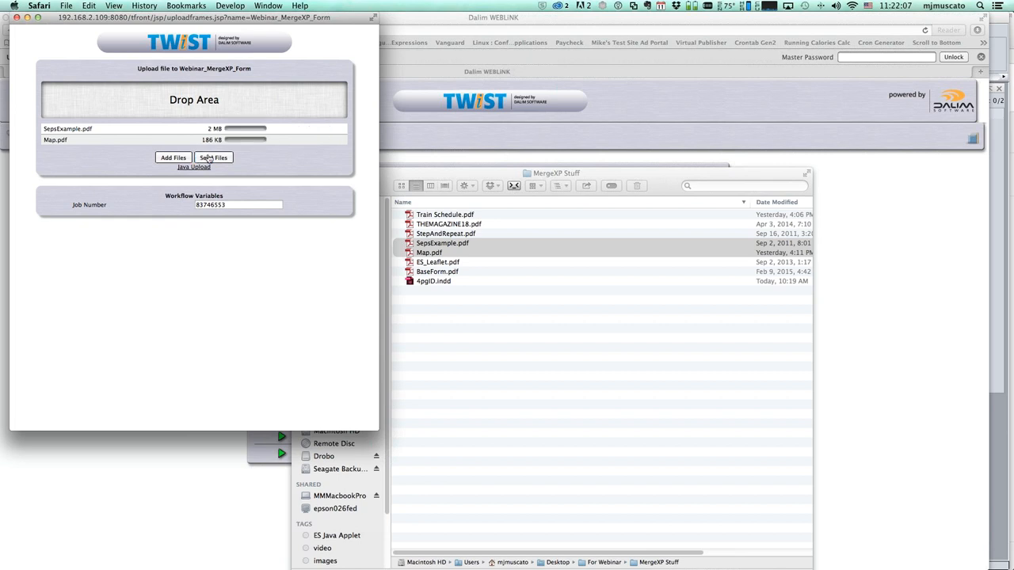
Open the Webinar folder inside FromTwist on the Desktop and expand its Webinar_MergeXP_Form output folder.
left_click(464, 190)
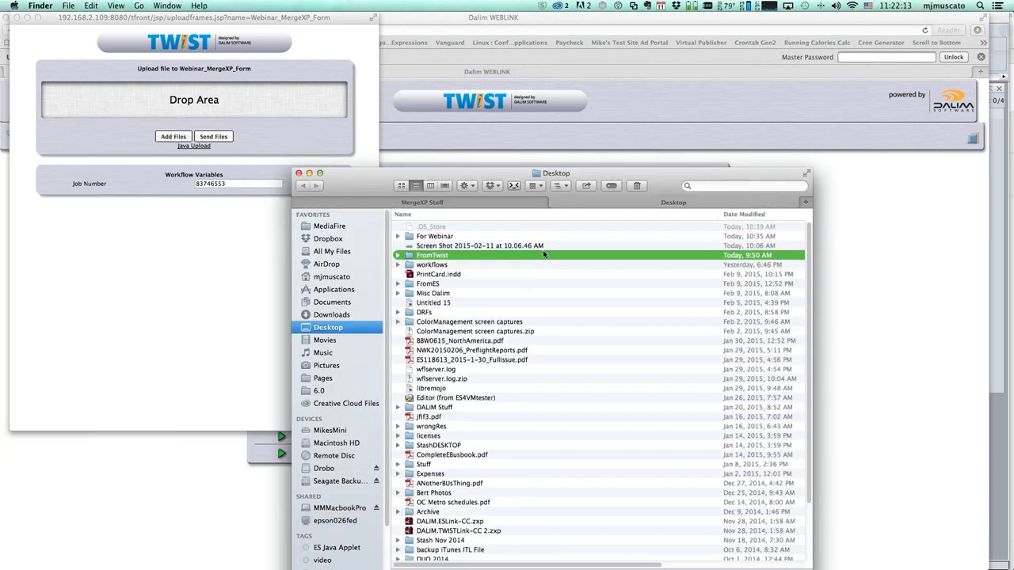
double_click(544, 255)
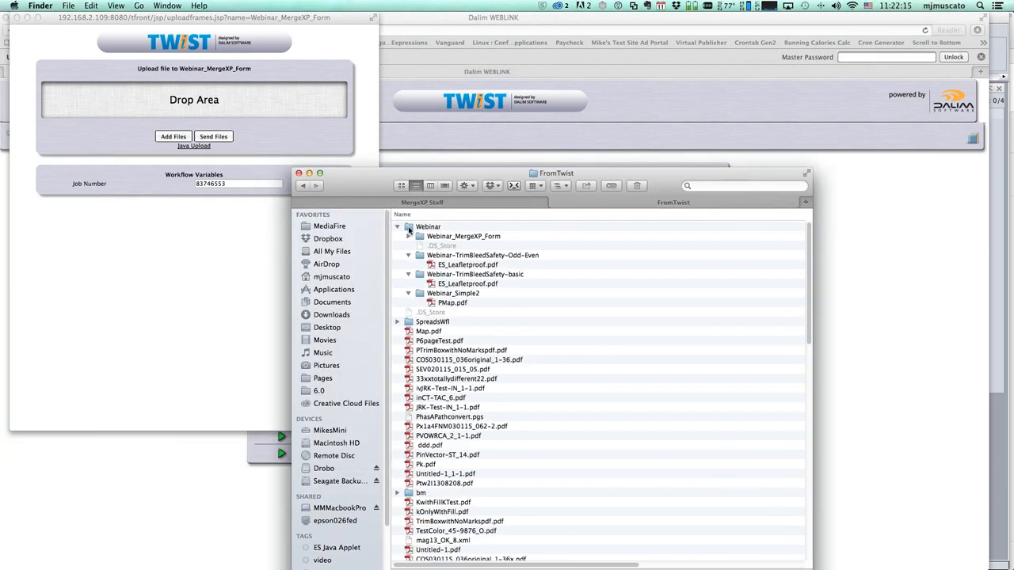
double_click(407, 227)
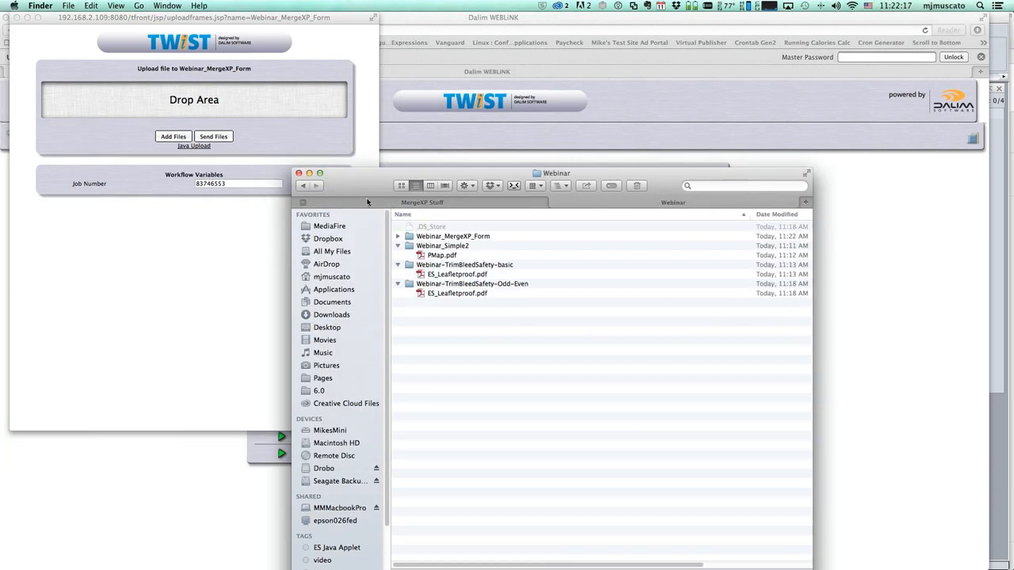
left_click(398, 237)
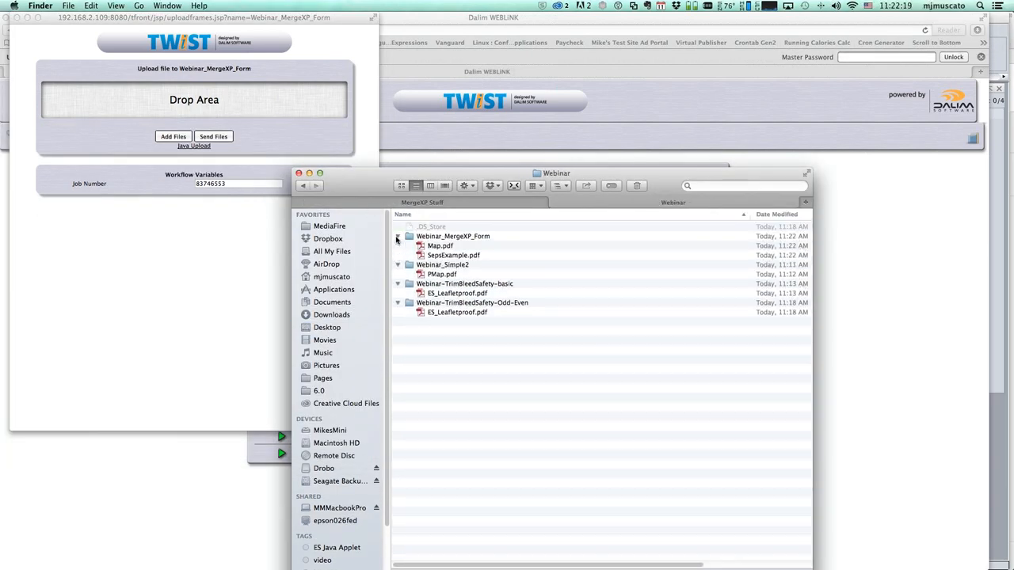
Preview the merged Map.pdf and SepsExample.pdf print cards in the Webinar_MergeXP_Form folder, and put the Finder window away.
left_click(438, 248)
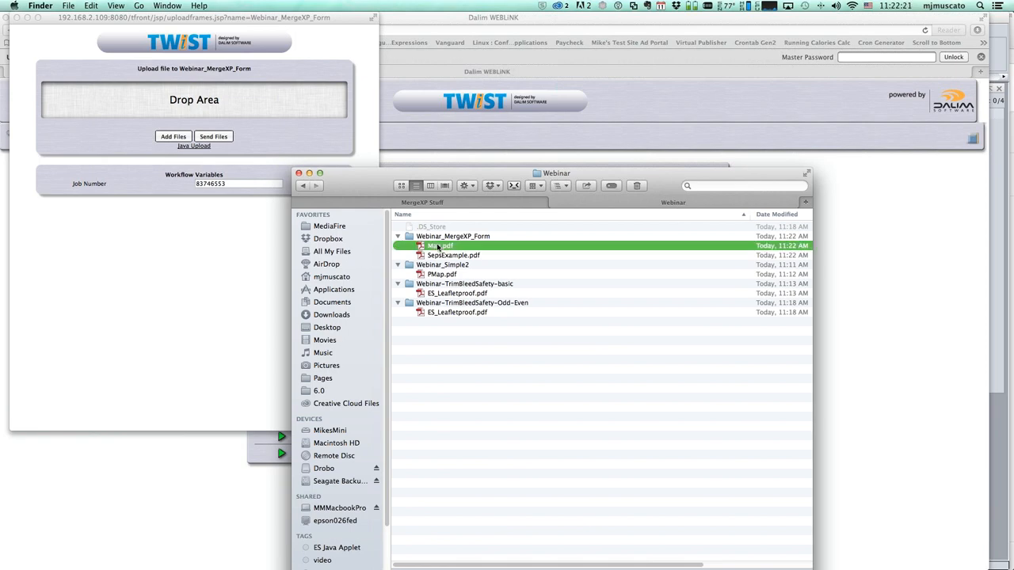
key("space")
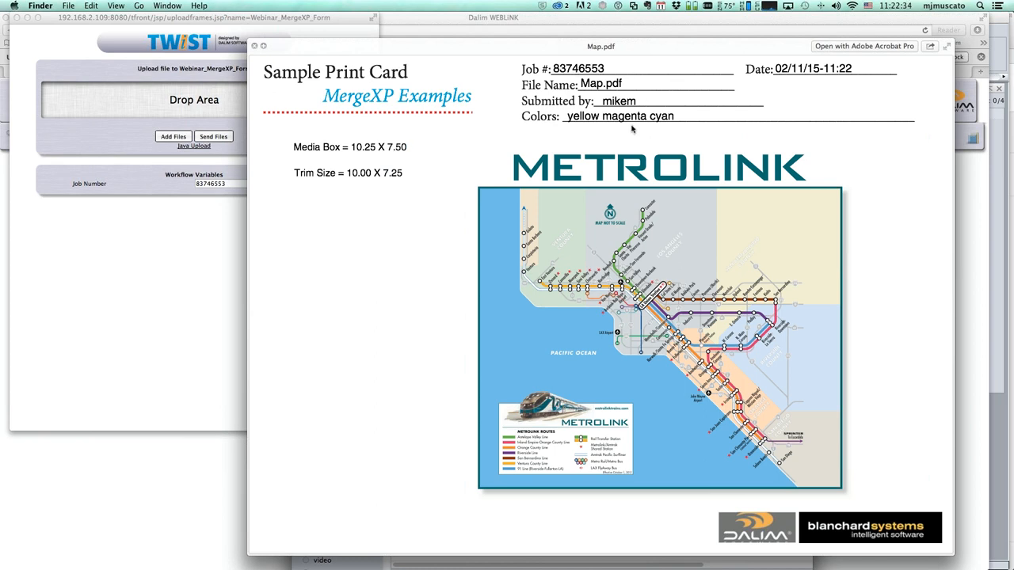
key("Down")
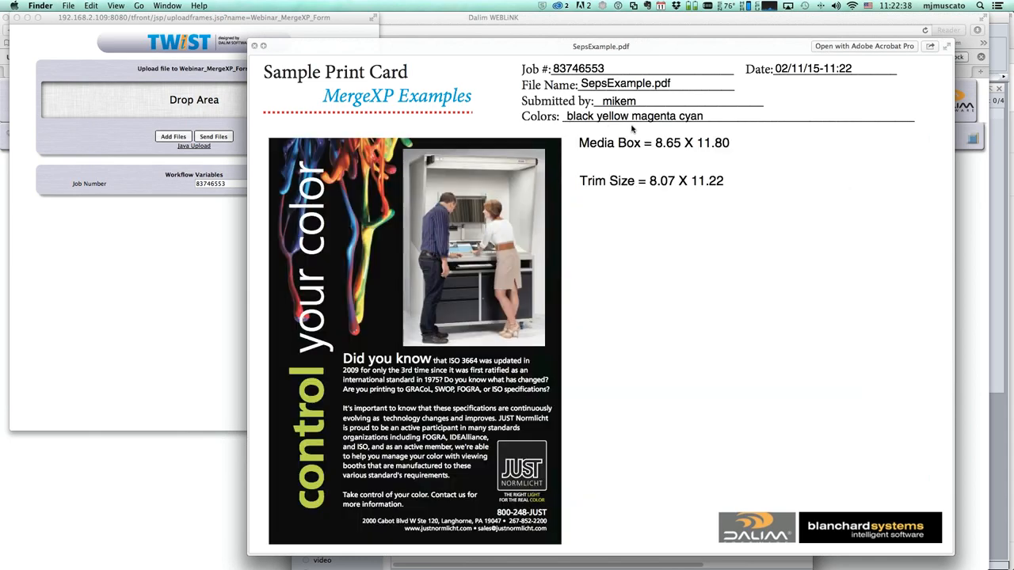
key("Up")
key("space")
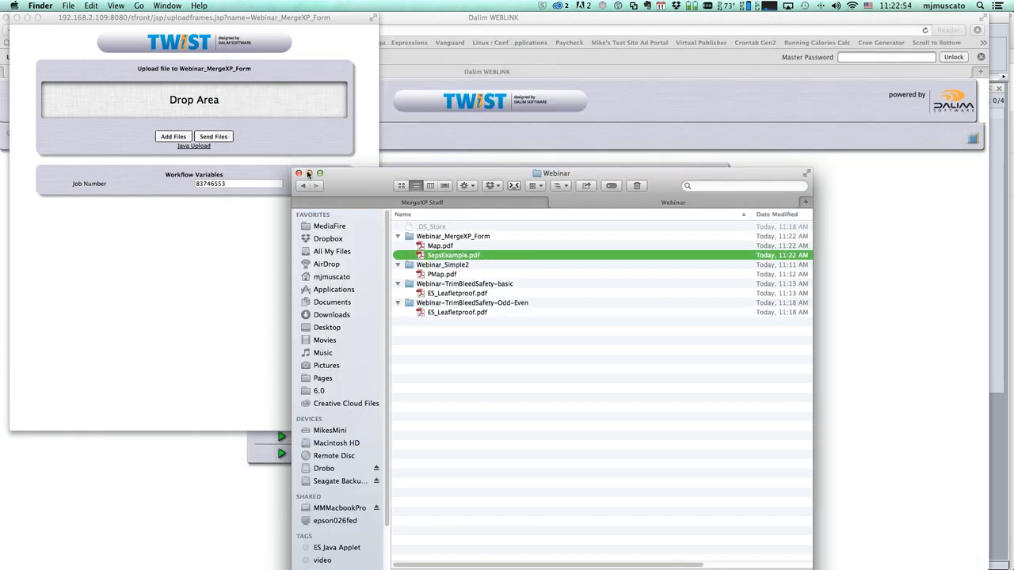
left_click_drag(308, 174, 311, 174)
key("super+w")
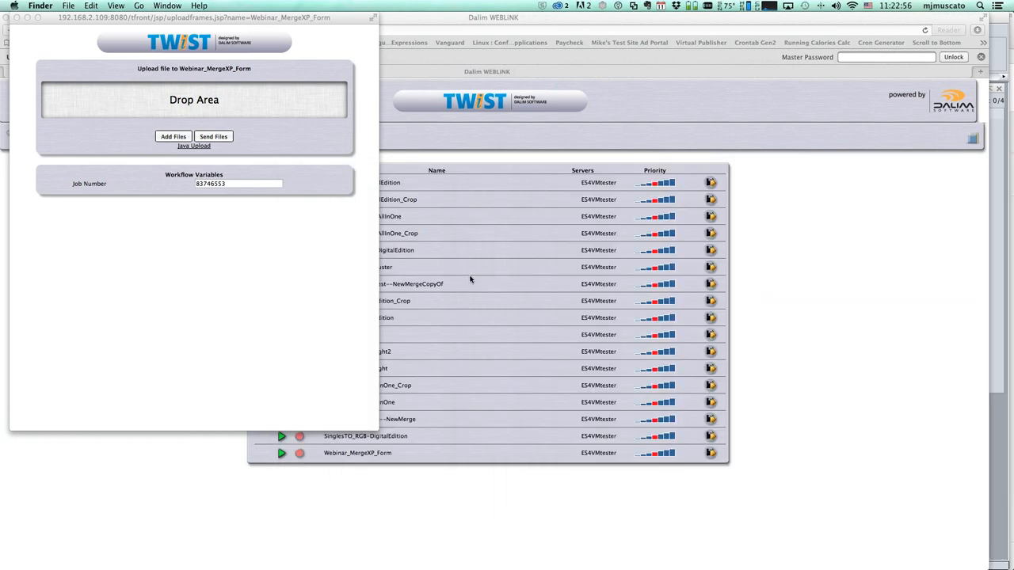
Switch to the DALIM Editor and inspect the box sizes and the Size Link setup of Page input 9 in the MergeXP settings.
key("super+Tab")
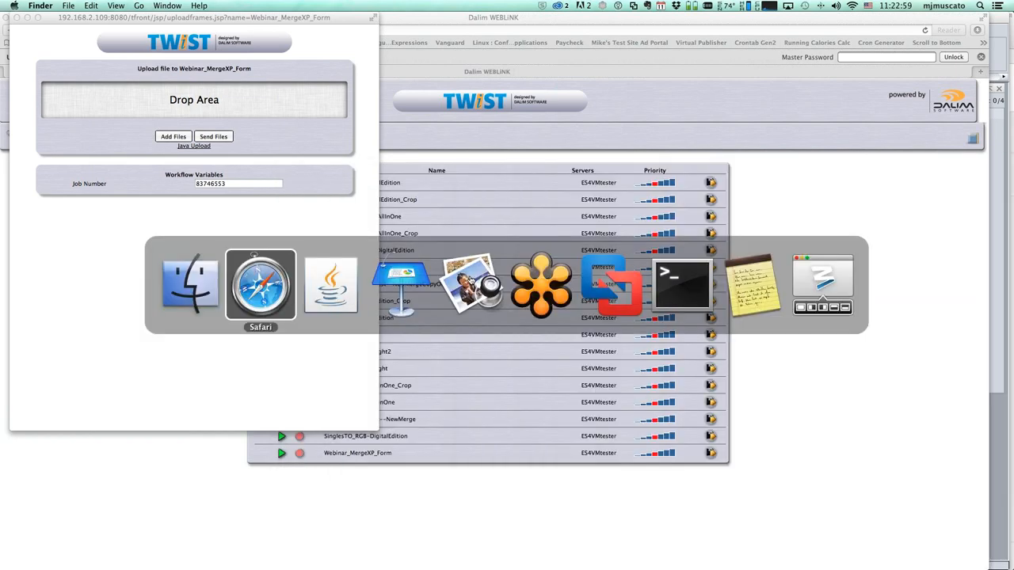
key("super+Tab")
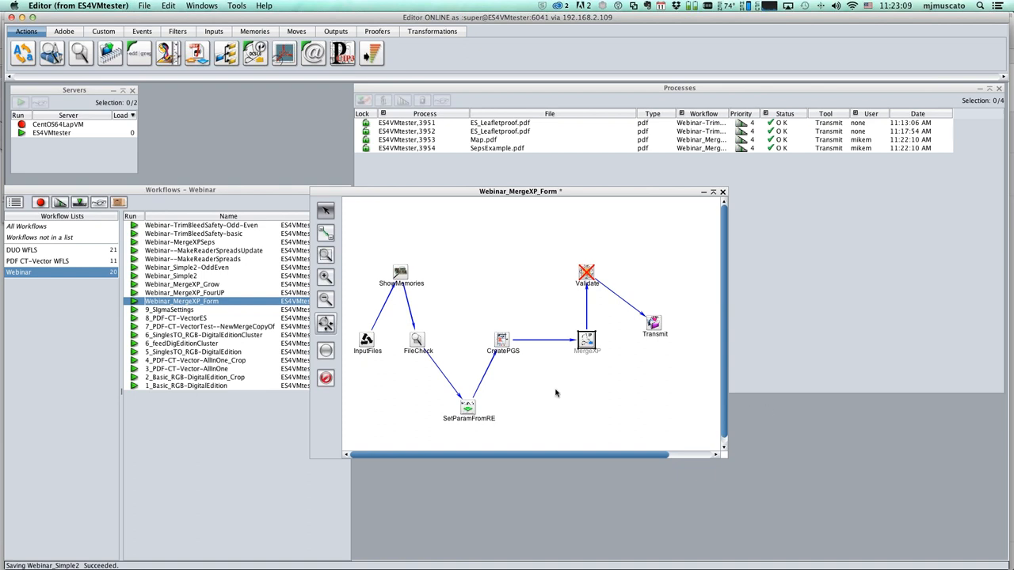
left_click_drag(586, 347, 593, 369)
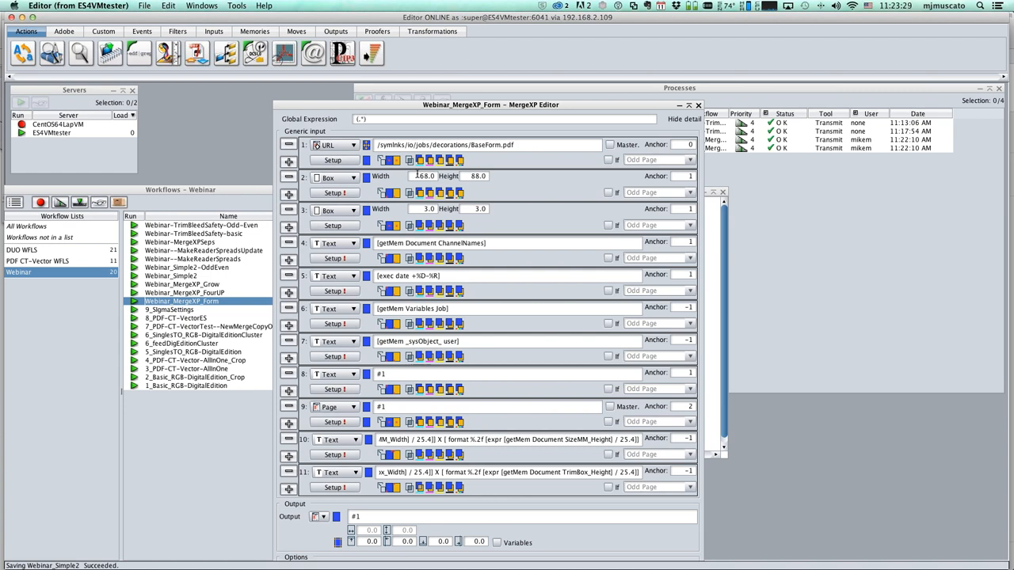
left_click_drag(417, 175, 509, 182)
left_click(332, 422)
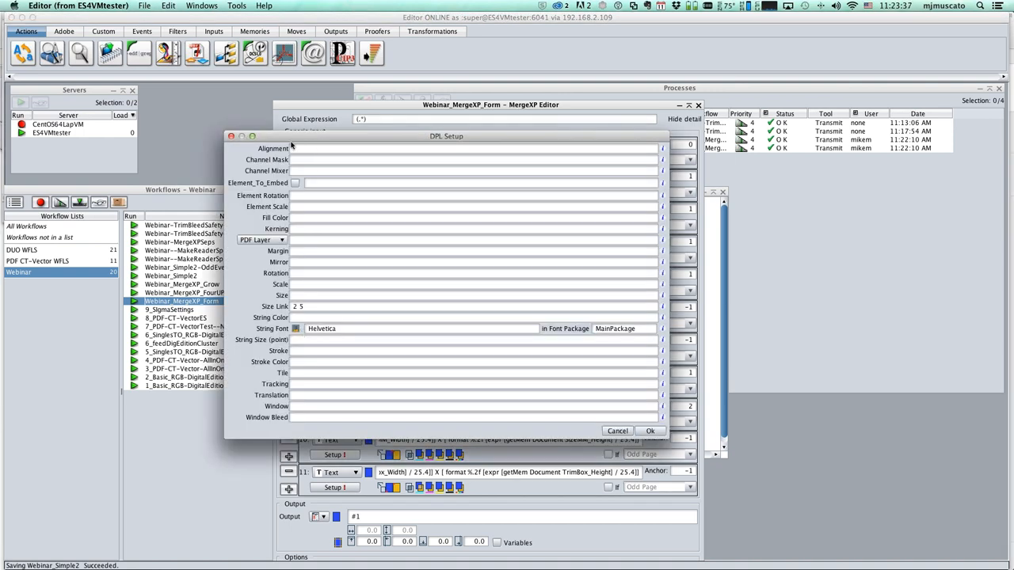
left_click_drag(292, 138, 562, 235)
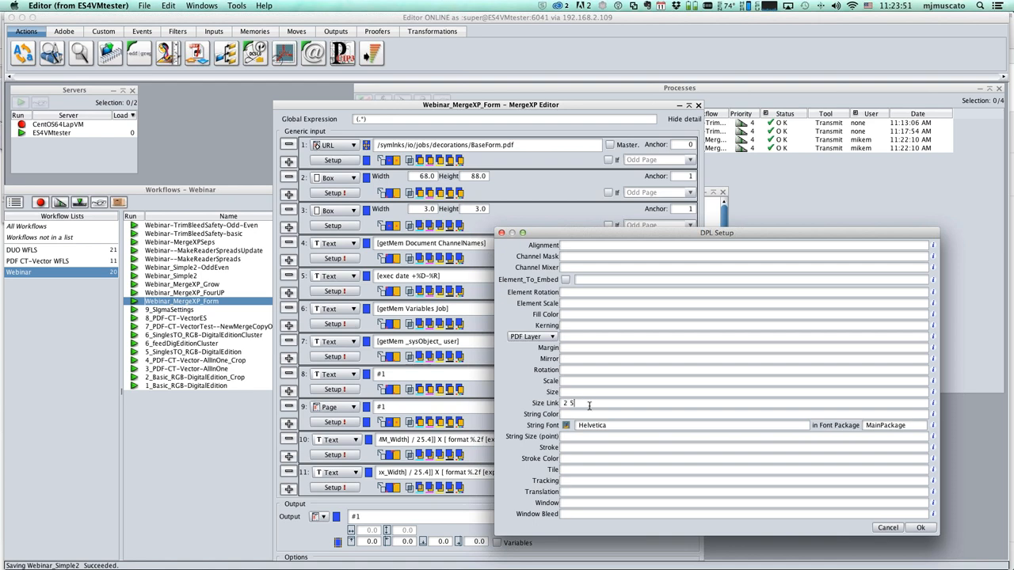
left_click(888, 528)
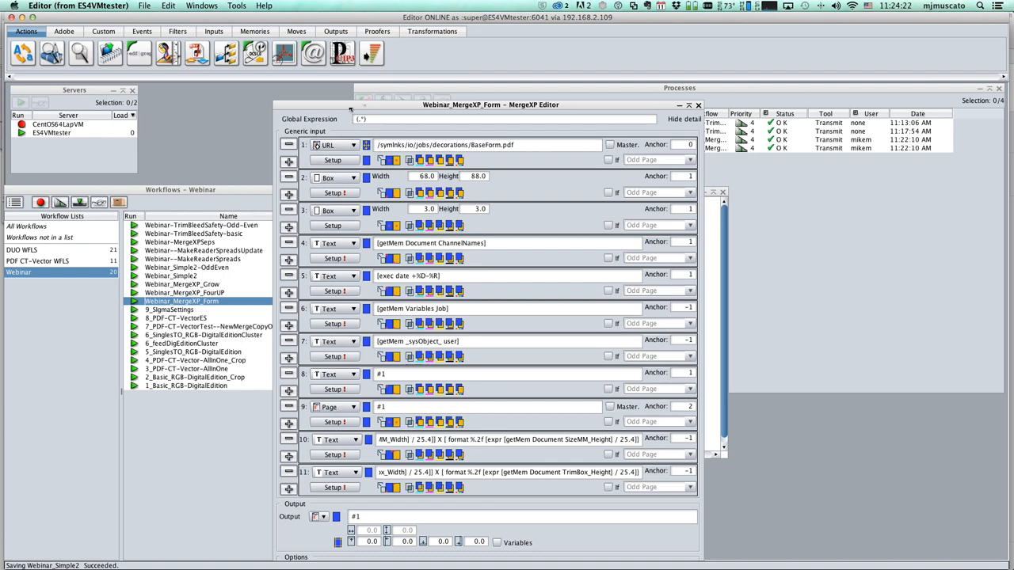
left_click_drag(351, 108, 254, 82)
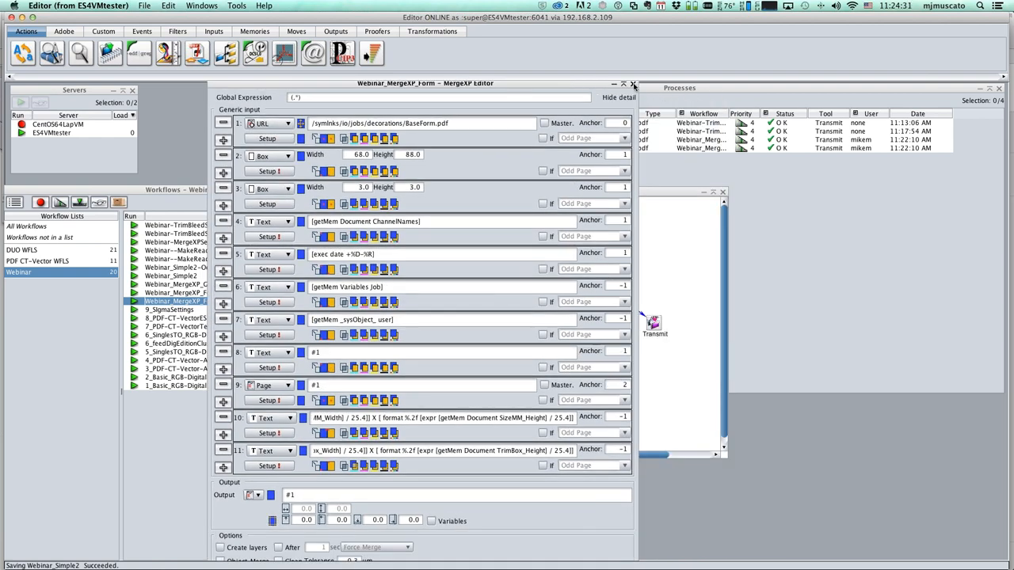
left_click(633, 85)
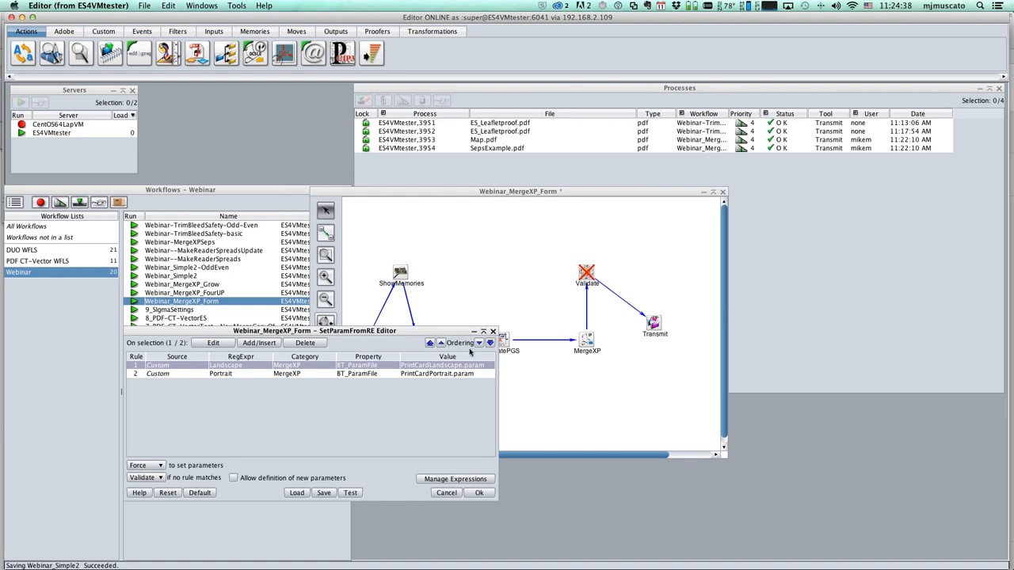
Review the Landscape and Portrait rules of the SetParamFromRE step and leave its editor without saving.
left_click_drag(423, 331, 618, 268)
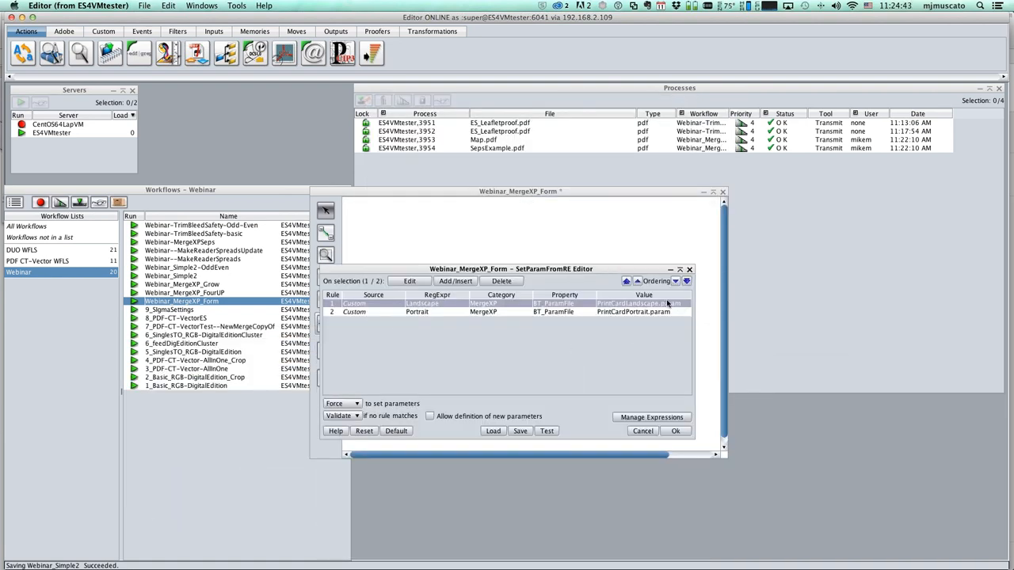
left_click(412, 314)
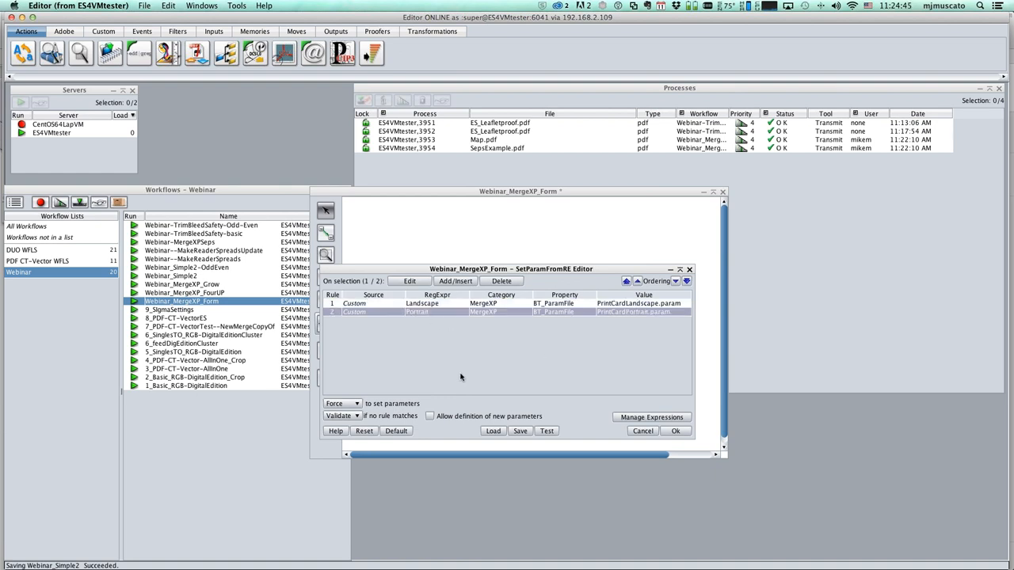
left_click(642, 431)
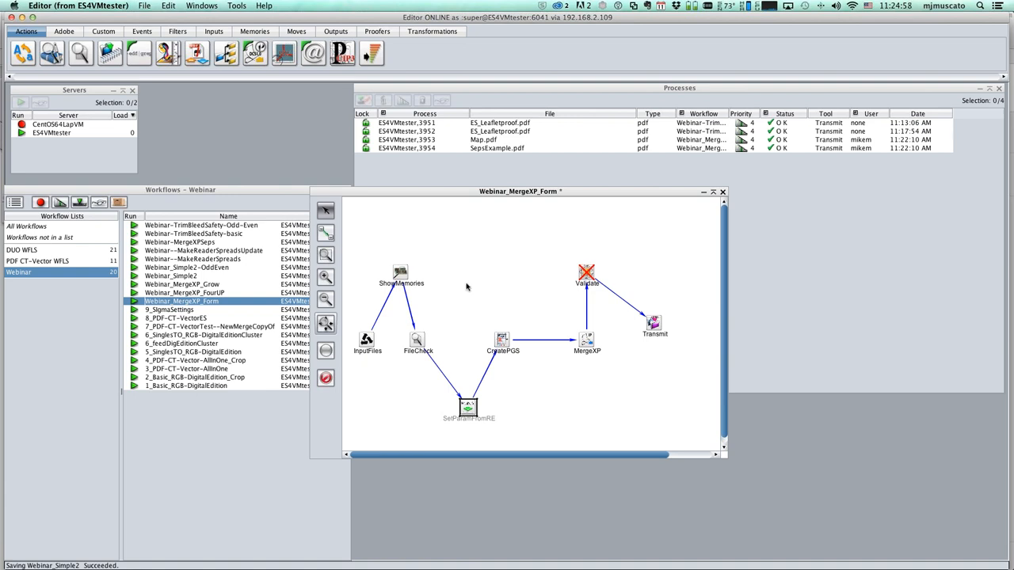
left_click(515, 378)
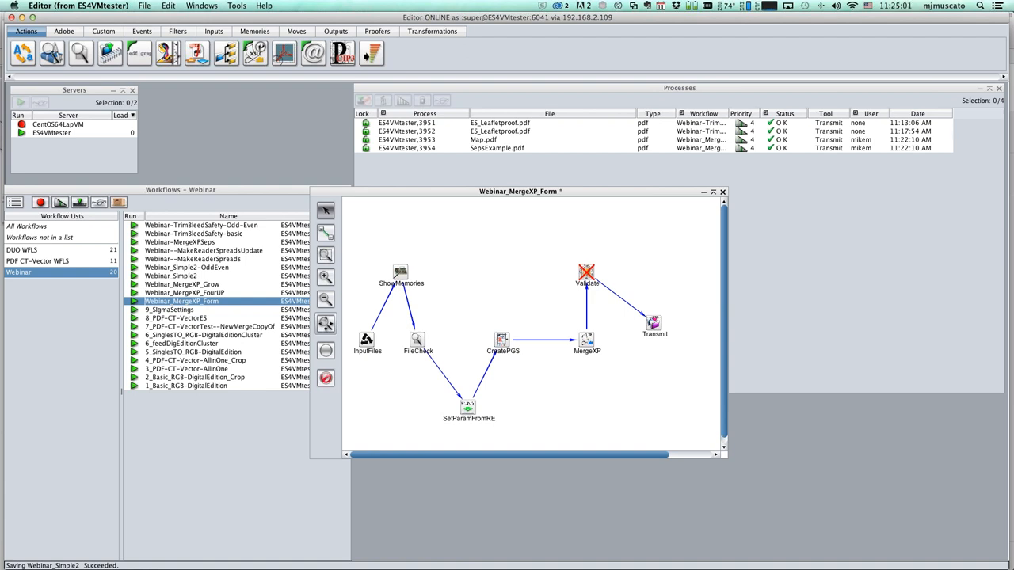
Switch to Finder and preview the blank print card BaseForm.pdf in the MergeXP Stuff folder, returning to the workflow.
key("super+Tab")
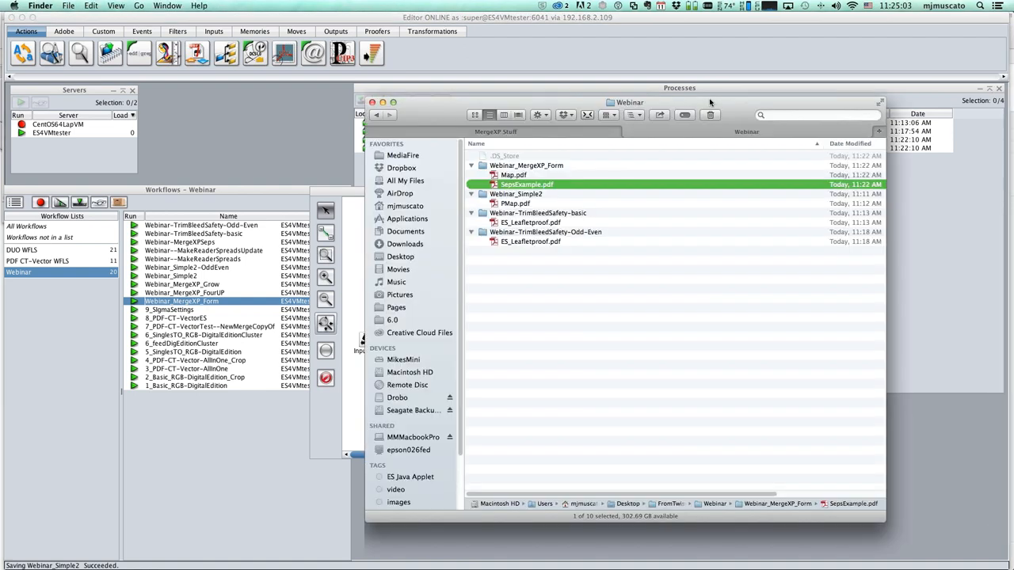
left_click_drag(710, 102, 681, 94)
left_click(467, 124)
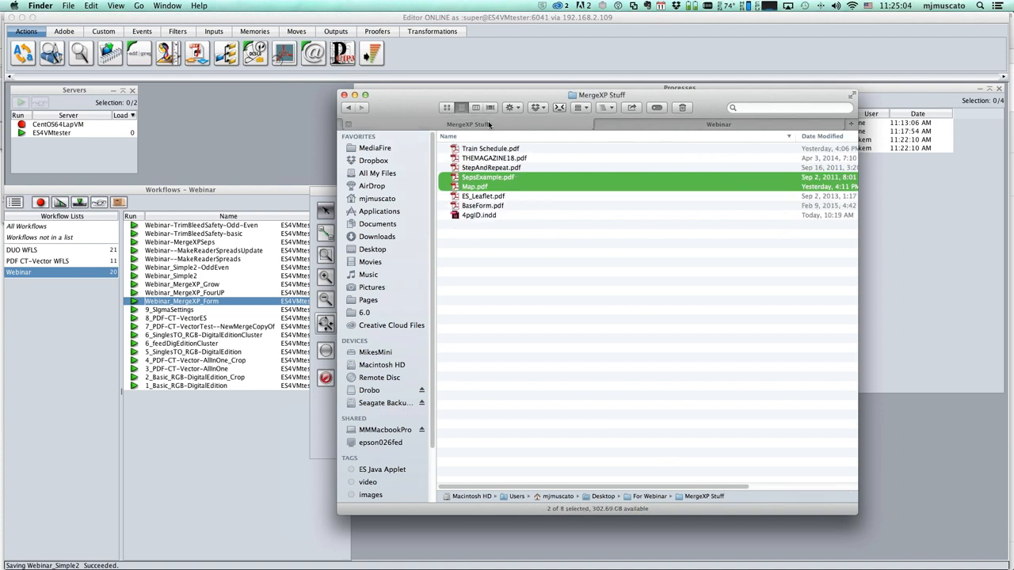
left_click(490, 207)
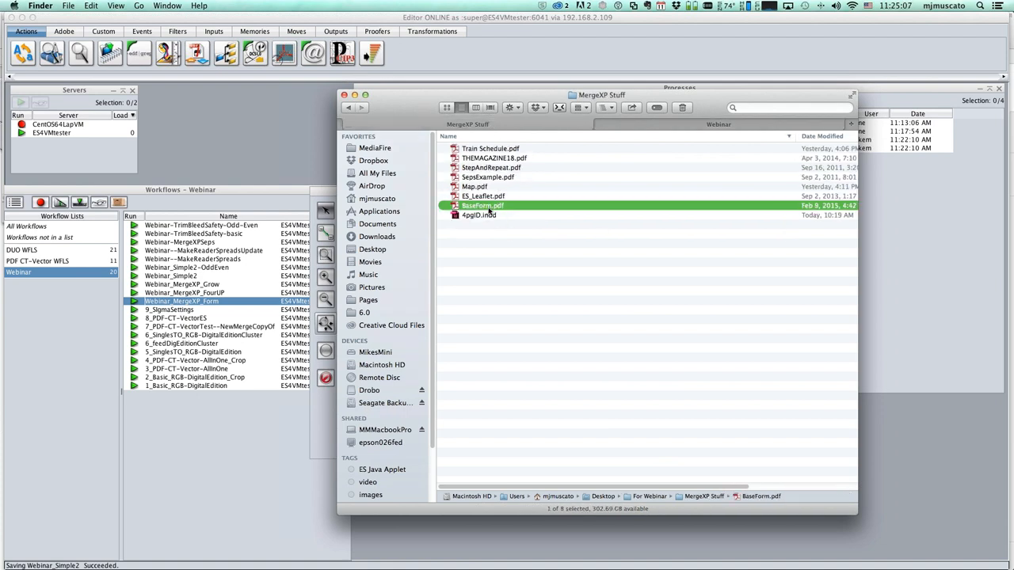
key("space")
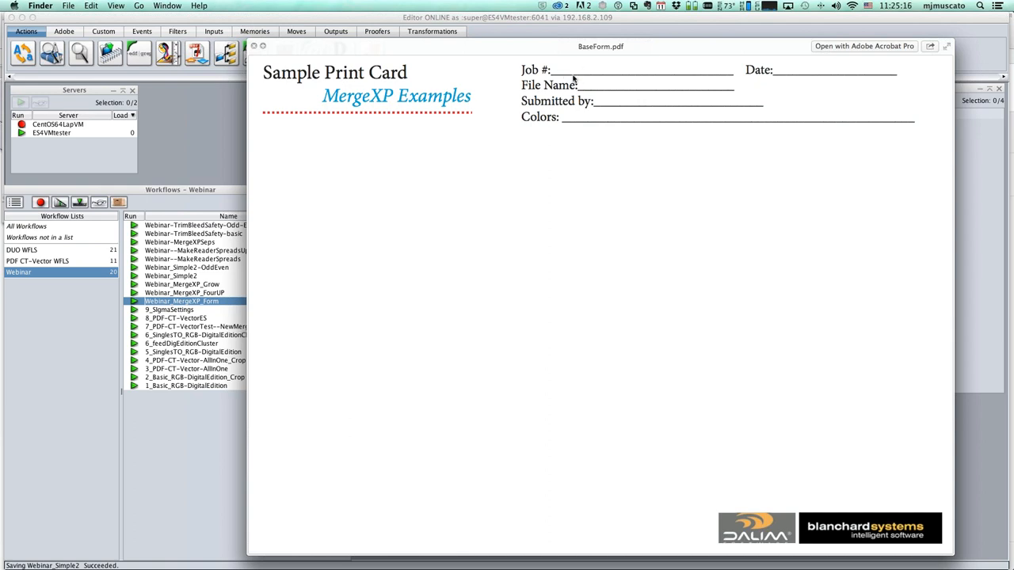
left_click(254, 47)
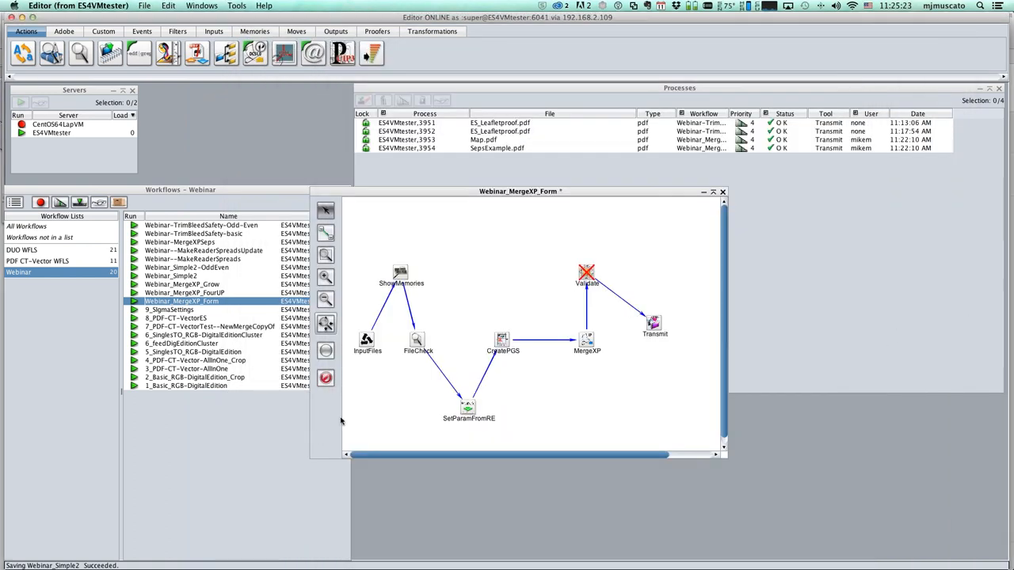
left_click(321, 440)
Reopen the MergeXP settings and check the Translation values in the setups of text inputs 4 and 6.
left_click_drag(585, 342, 587, 372)
double_click(586, 342)
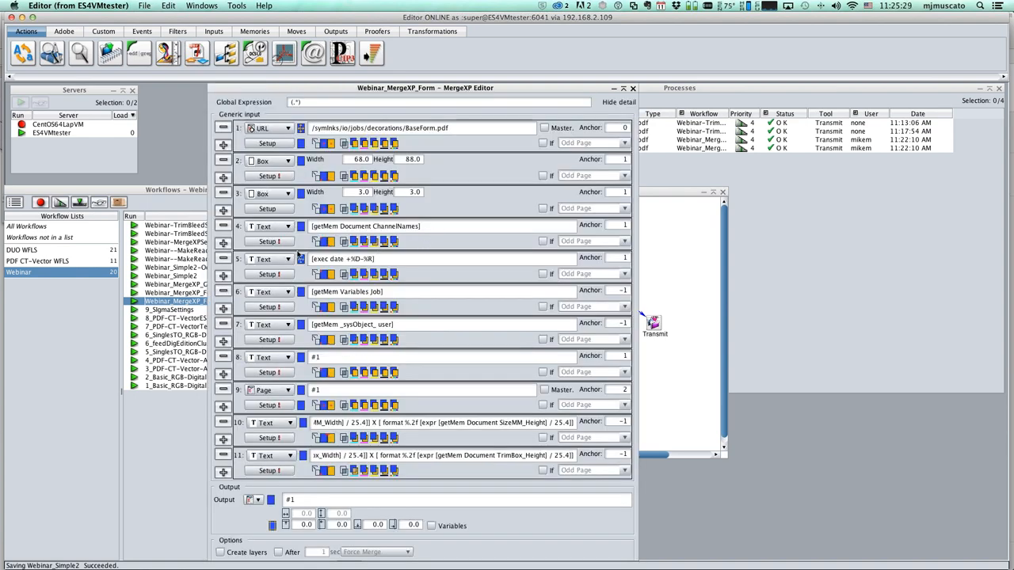
left_click(274, 242)
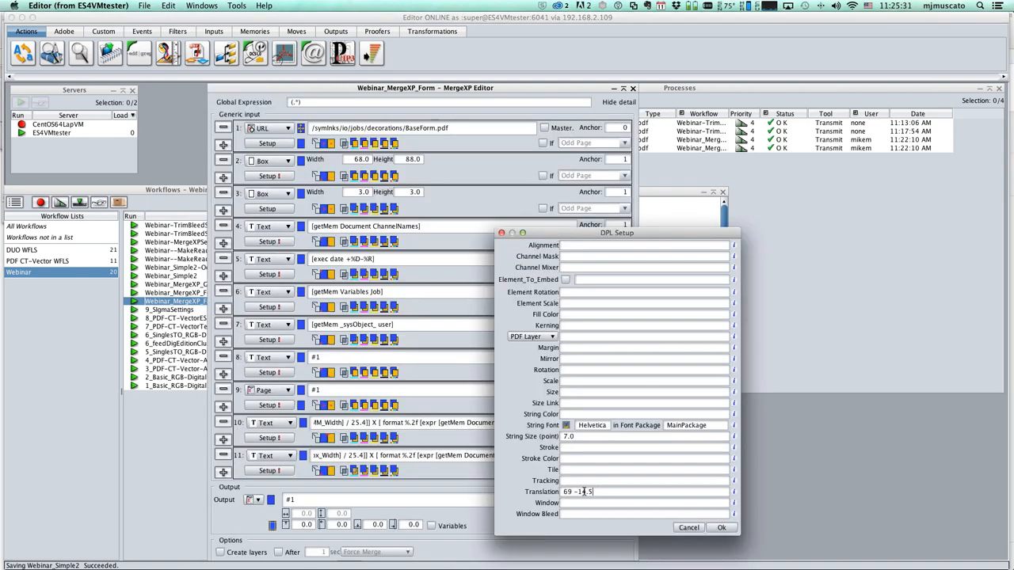
left_click_drag(583, 491, 544, 491)
left_click(689, 527)
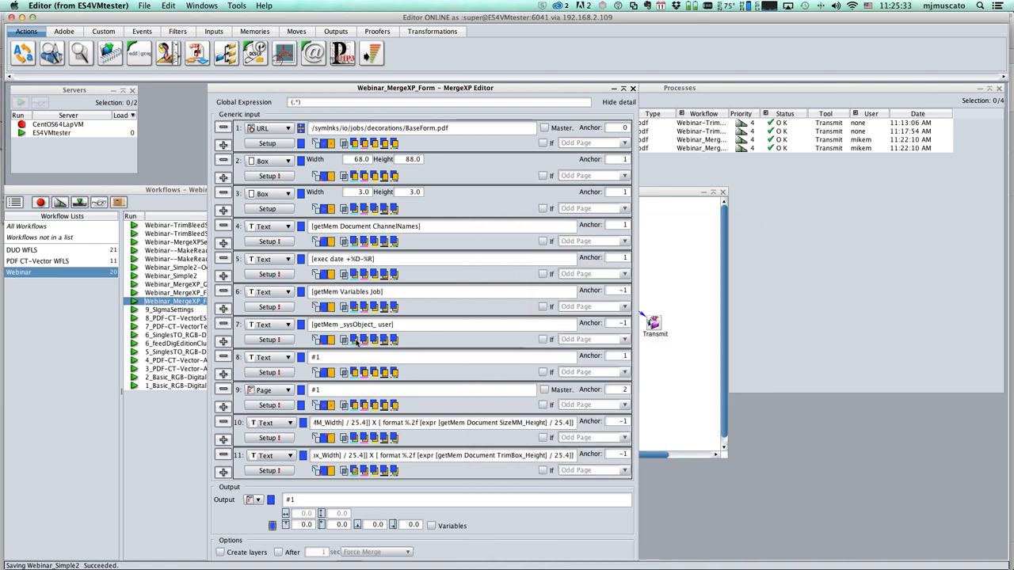
left_click(267, 307)
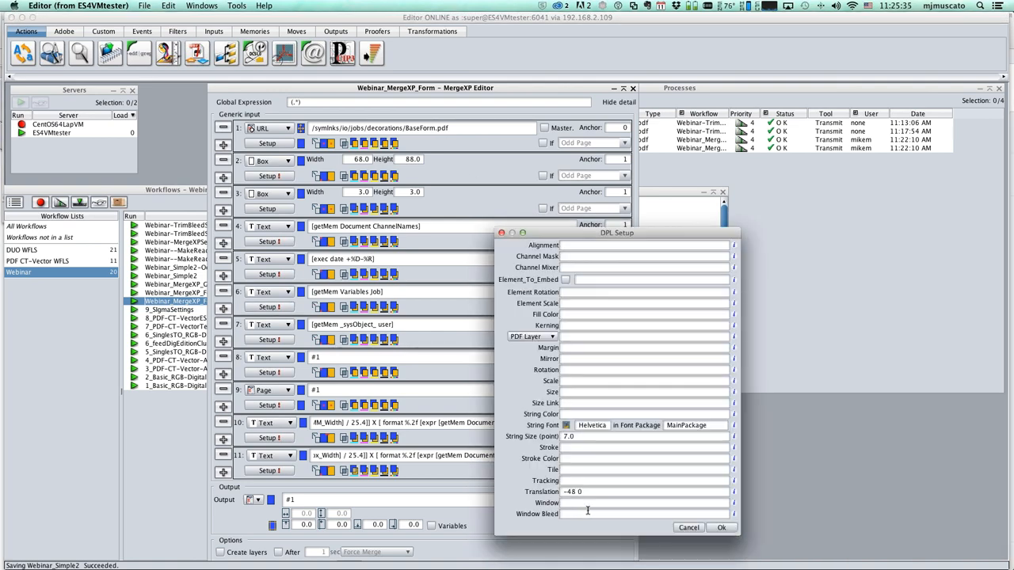
left_click_drag(588, 491, 515, 490)
left_click(688, 528)
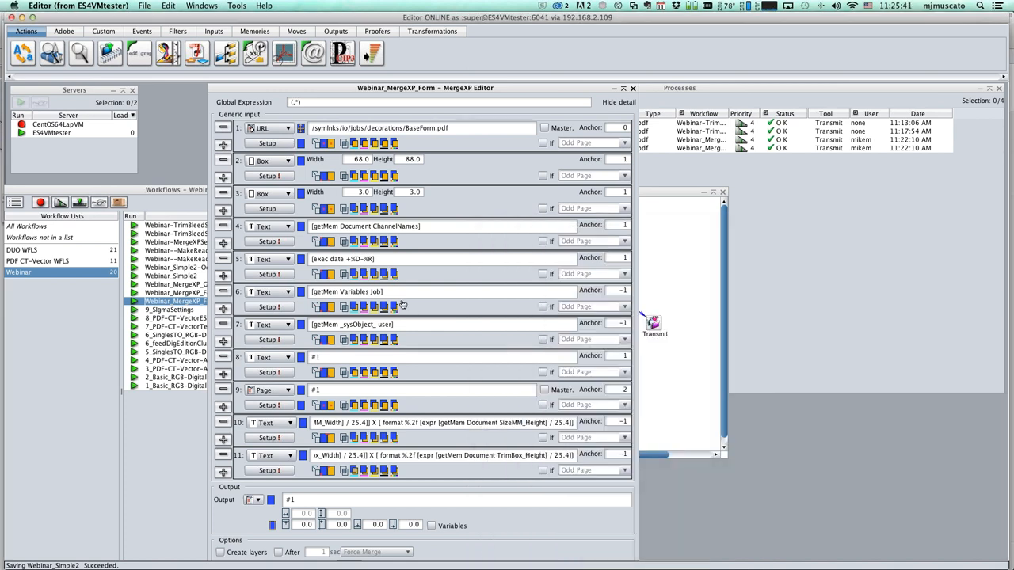
Look at the field positions on BaseForm.pdf once more, return to the DALIM Editor and close the MergeXP settings.
key("super+Tab")
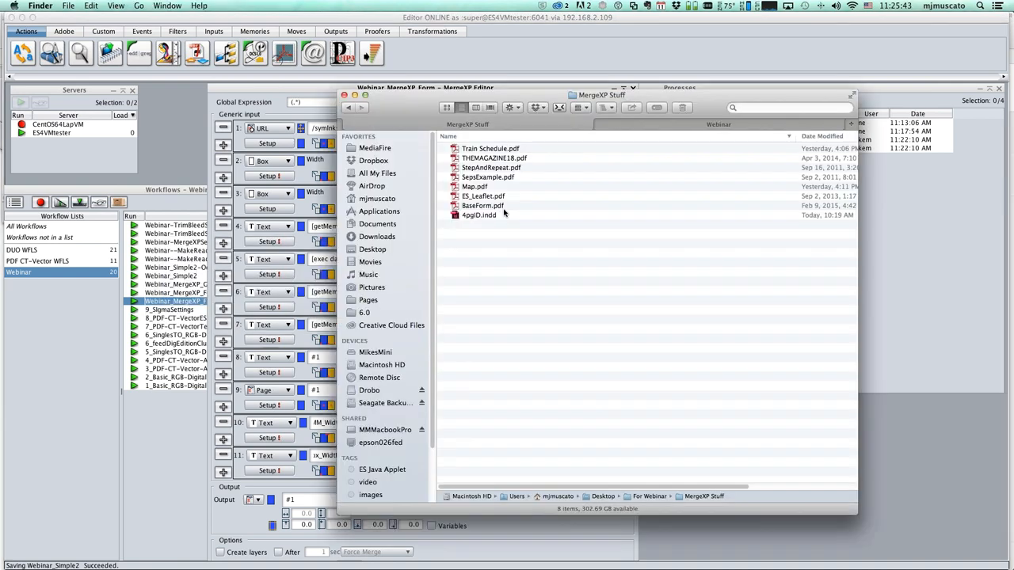
left_click(504, 208)
key("space")
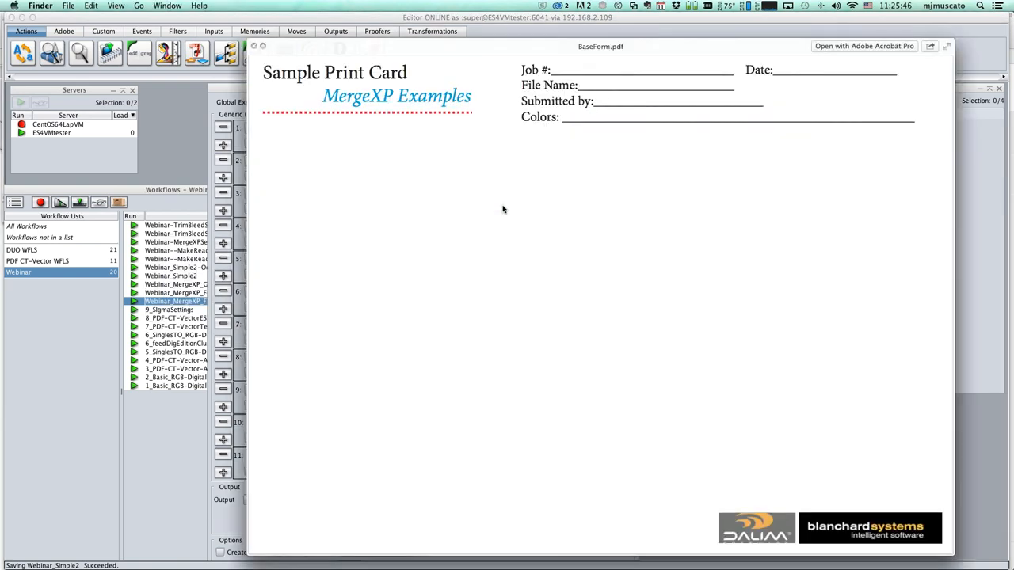
key("space")
key("super+Tab")
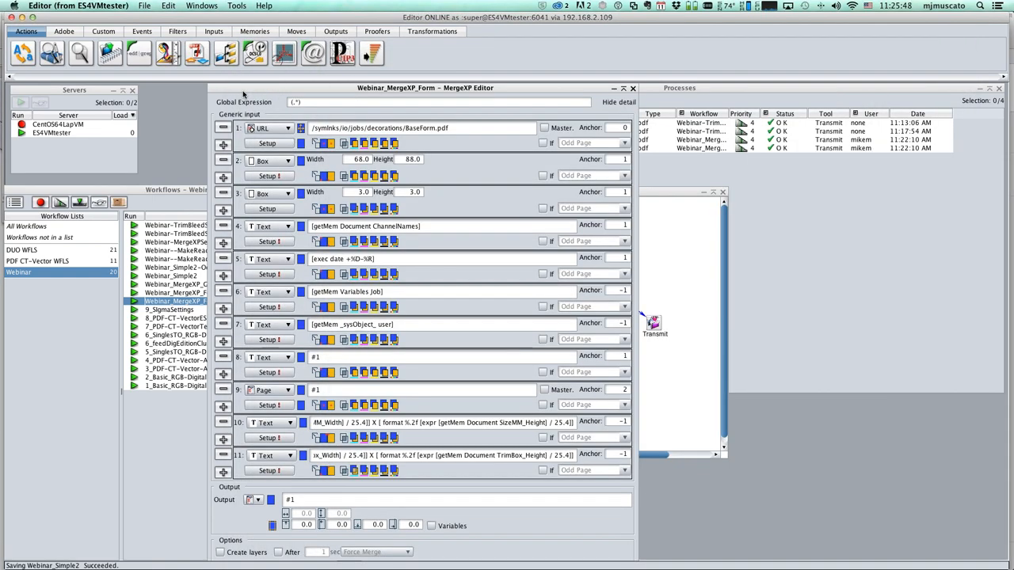
left_click(633, 89)
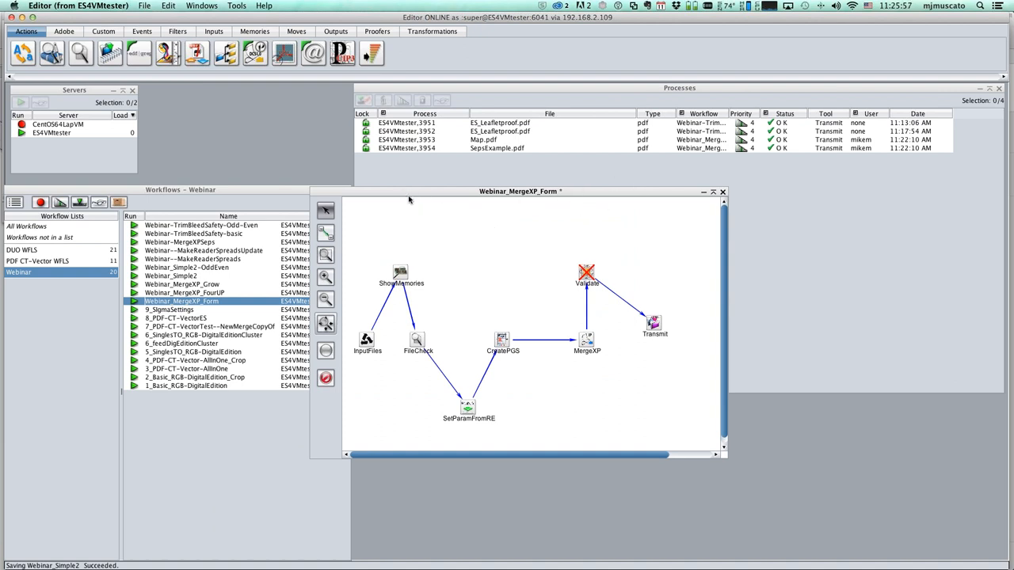
Close the Webinar_MergeXP_Form workflow and save its edits.
left_click_drag(407, 195, 462, 223)
left_click(778, 222)
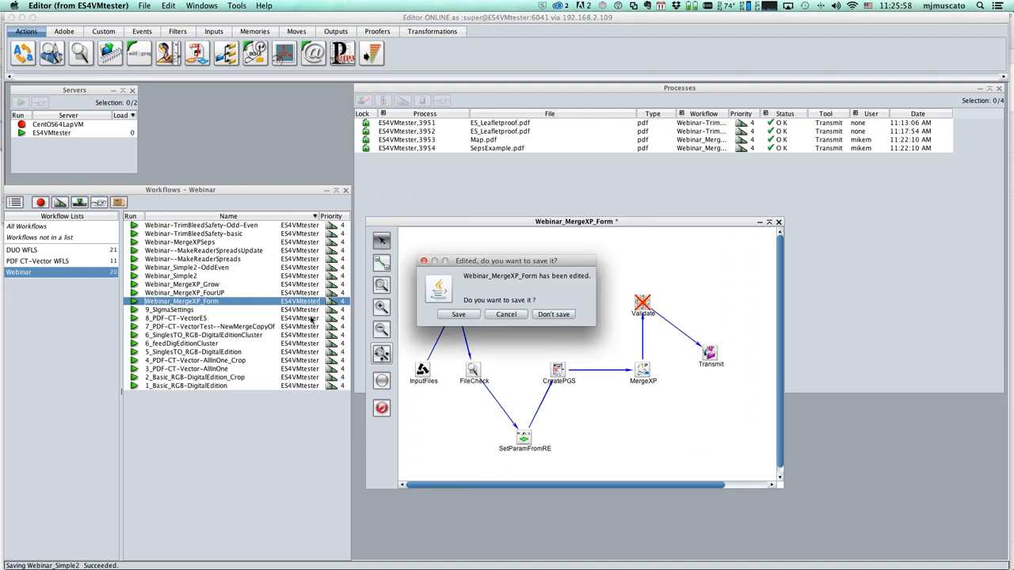
key("Return")
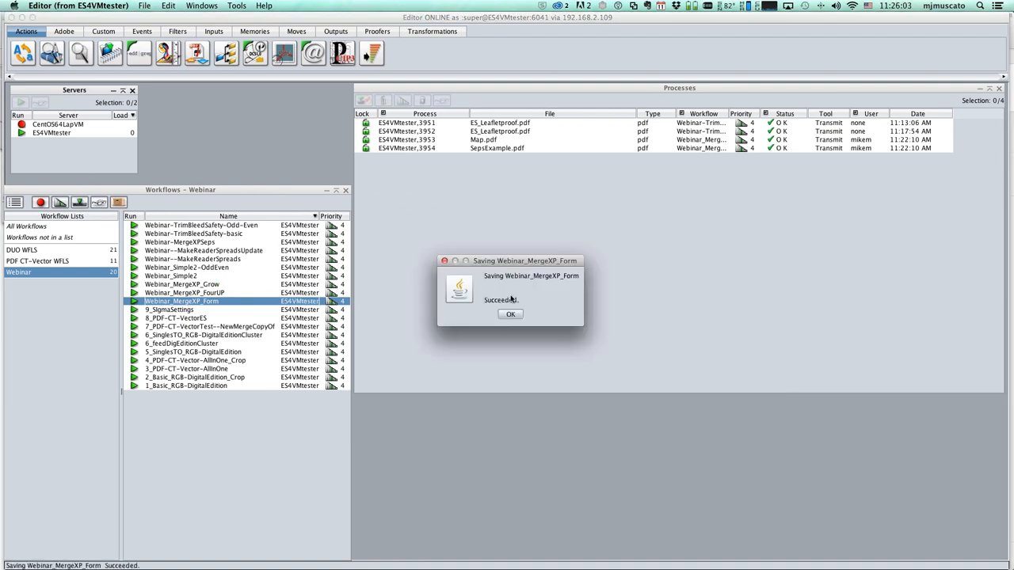
left_click(511, 314)
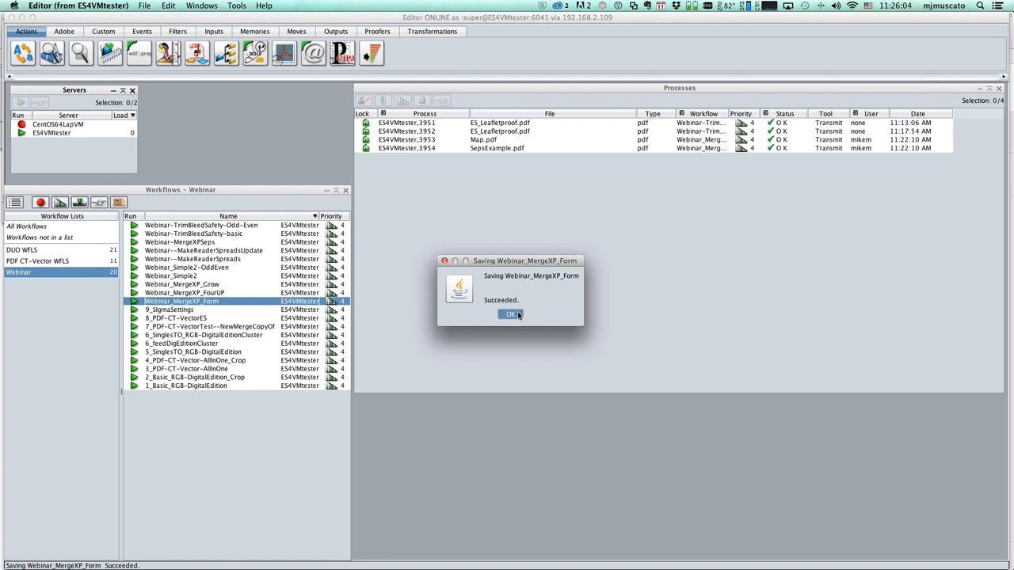
Open the MergeXP settings of the Webinar_MergeXP_Grow workflow and make page input 1 the size reference.
left_click(213, 286)
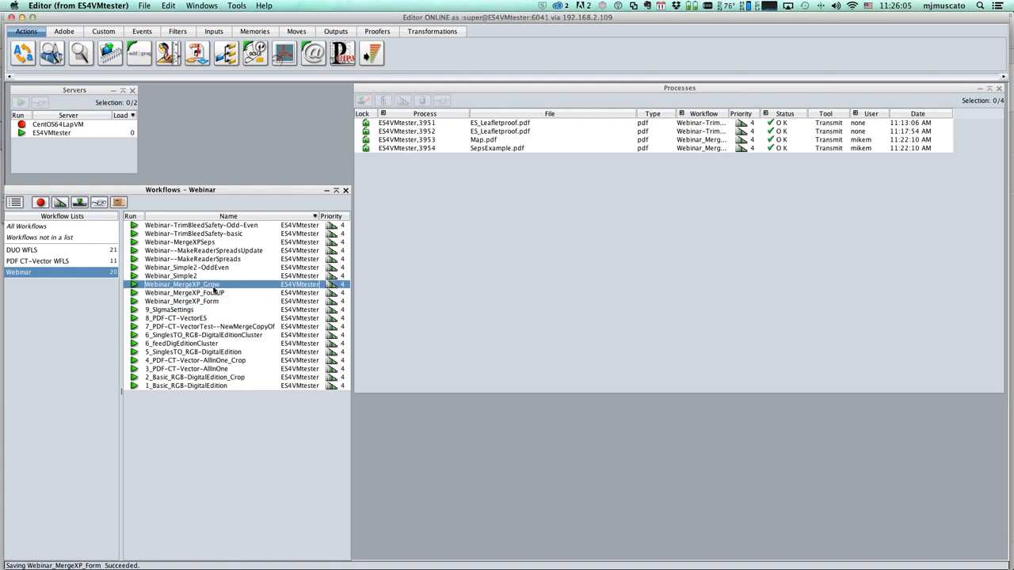
double_click(210, 285)
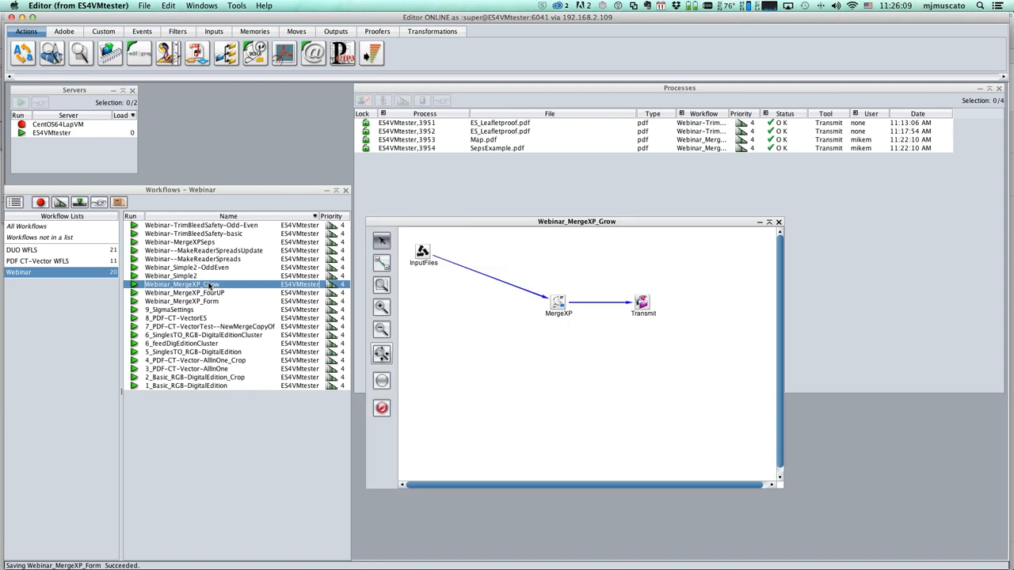
mouse_move(558, 302)
left_mouse_down()
mouse_move(564, 335)
mouse_move(558, 303)
left_mouse_up()
double_click(559, 302)
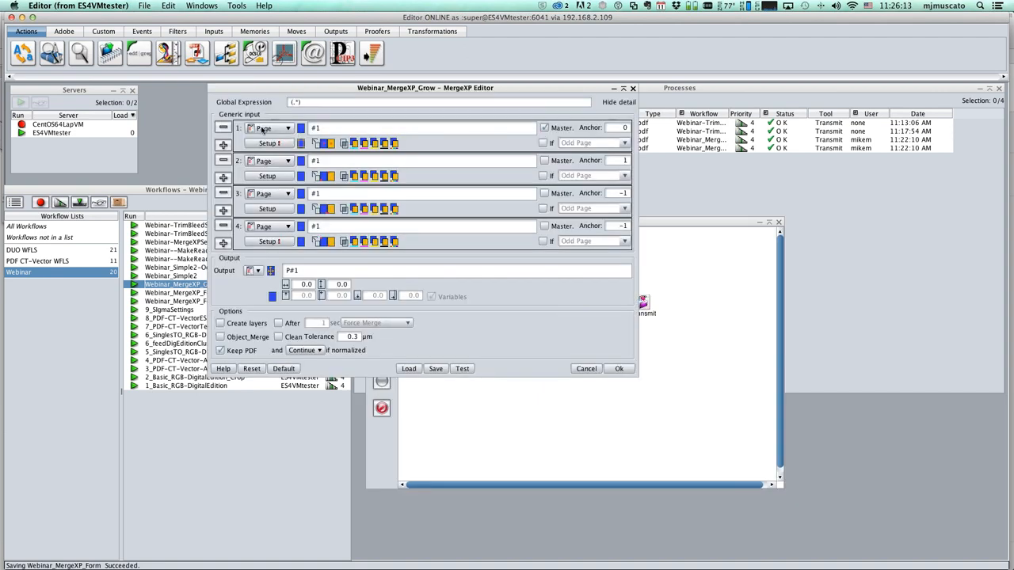
left_click(302, 128)
Check the page anchor and fill attachment of page inputs 2, 3 and 4 in the Attachment editor.
left_click(327, 176)
left_click(24, 95)
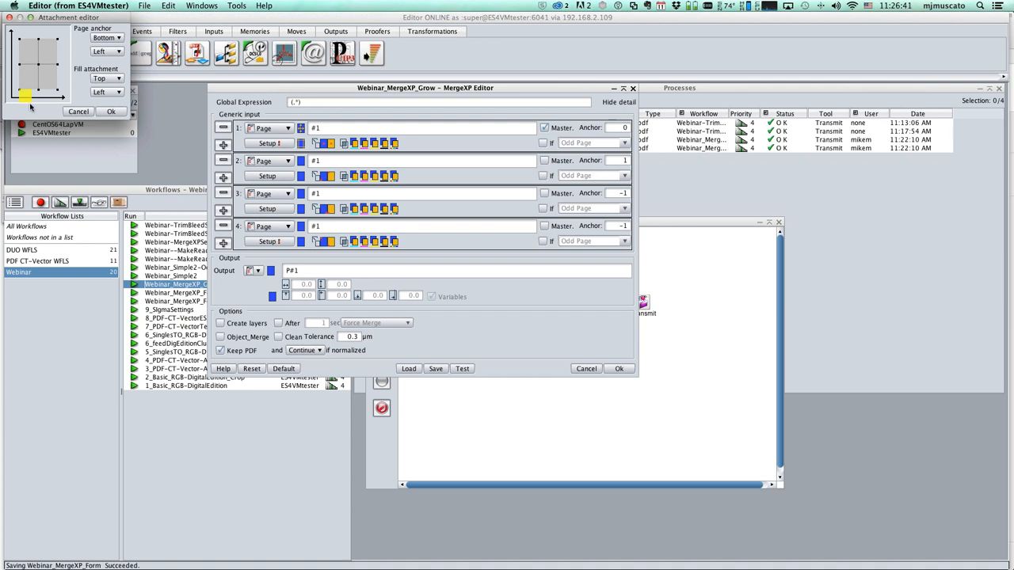
left_click(111, 112)
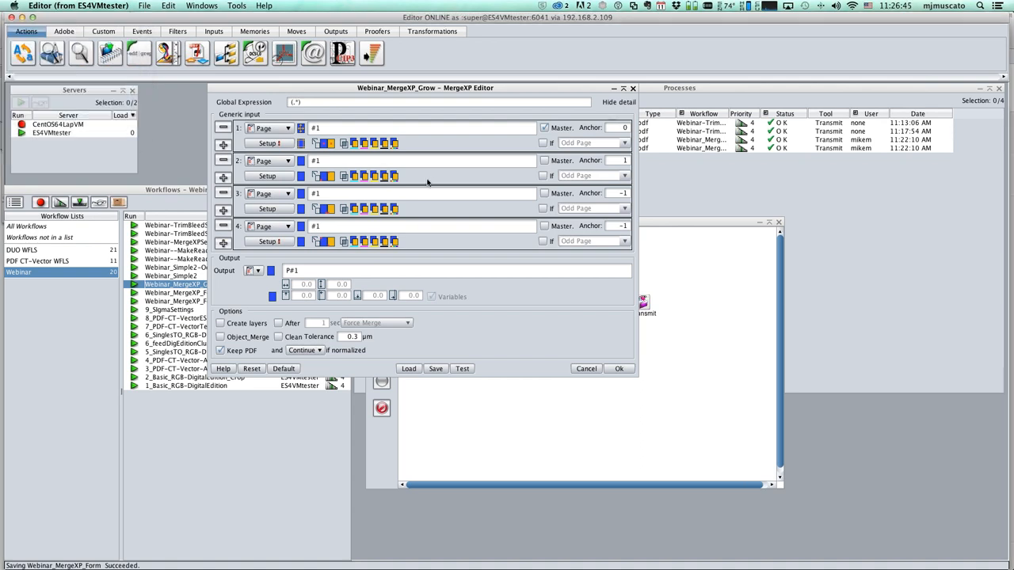
left_click(328, 211)
left_click(64, 83)
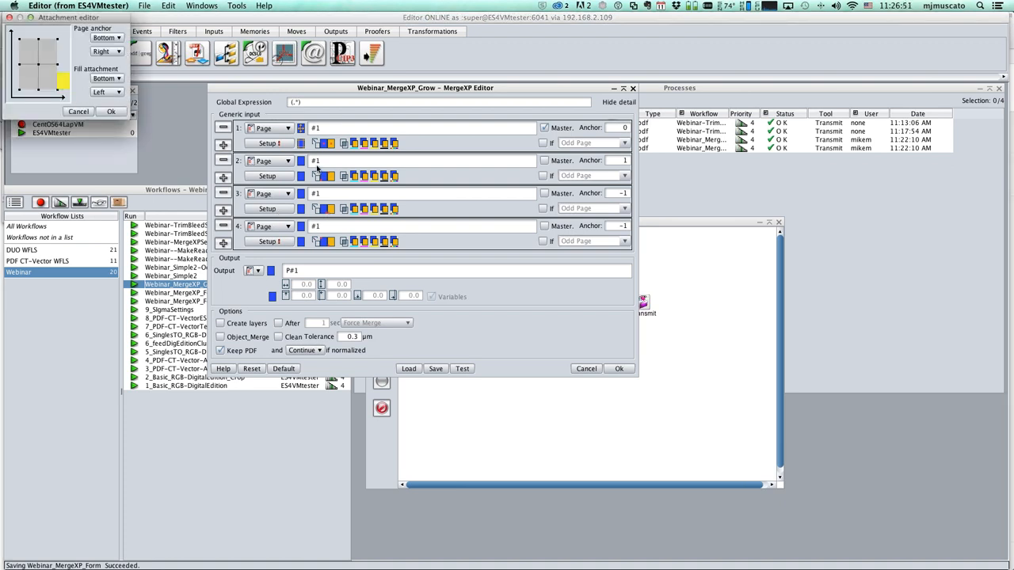
left_click(110, 112)
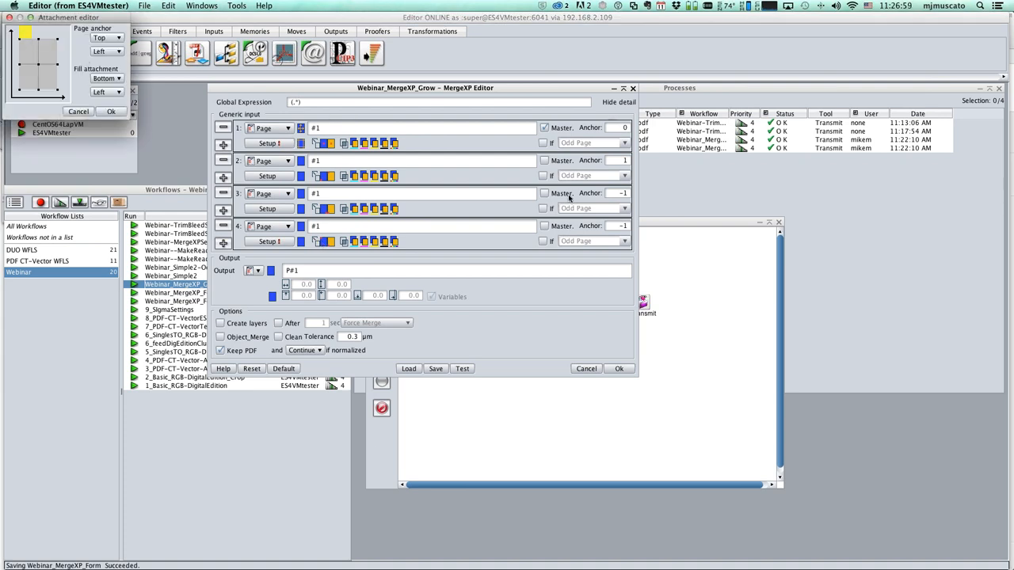
left_click(110, 111)
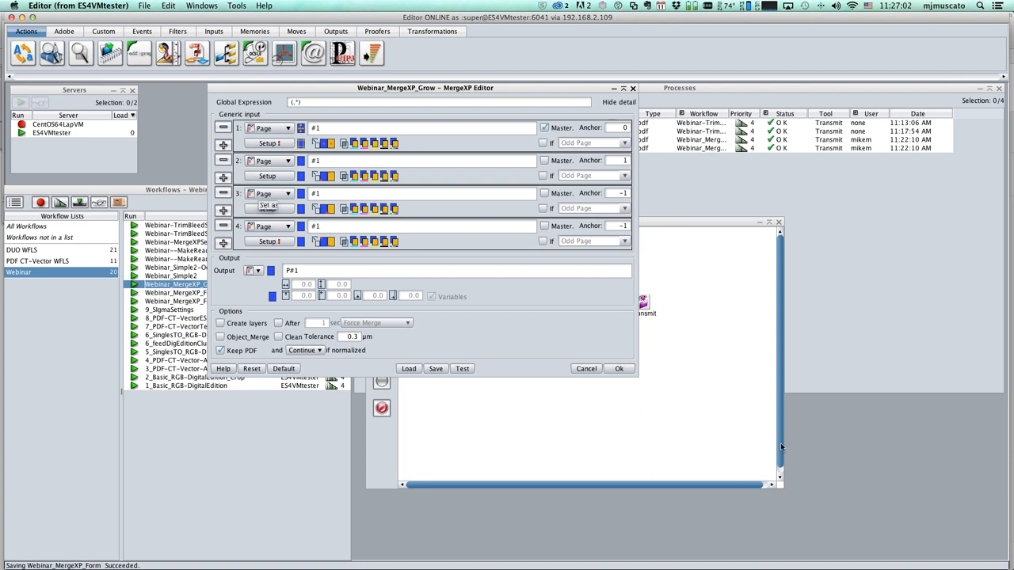
Accept the MergeXP settings and save the Webinar_MergeXP_Grow workflow.
left_click(615, 369)
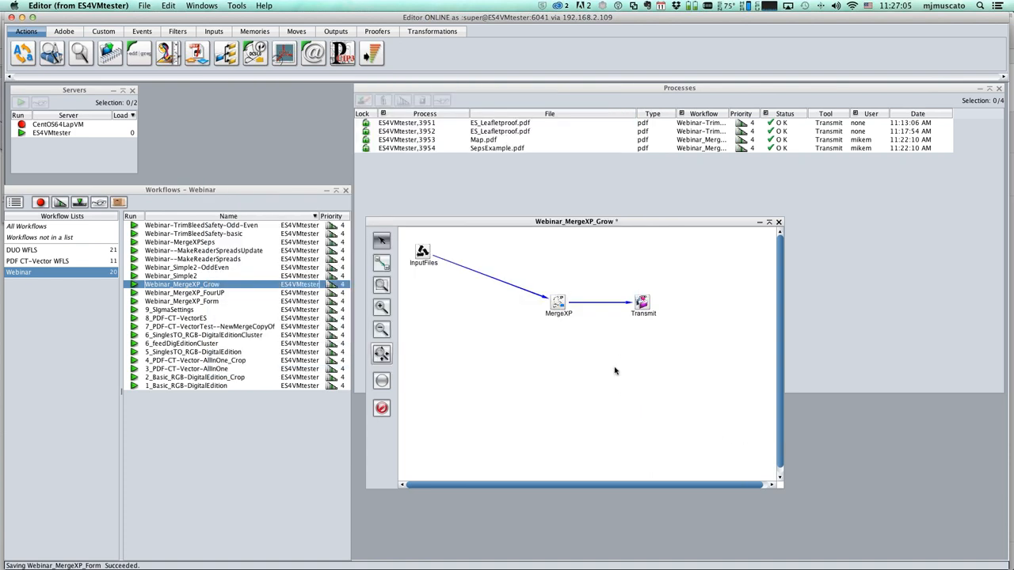
key("super+s")
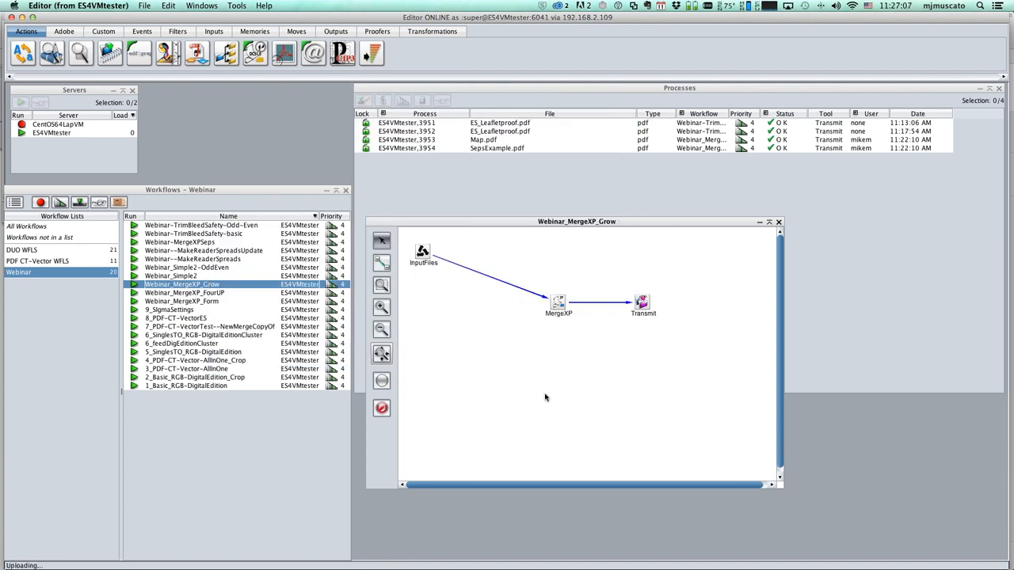
left_click(510, 315)
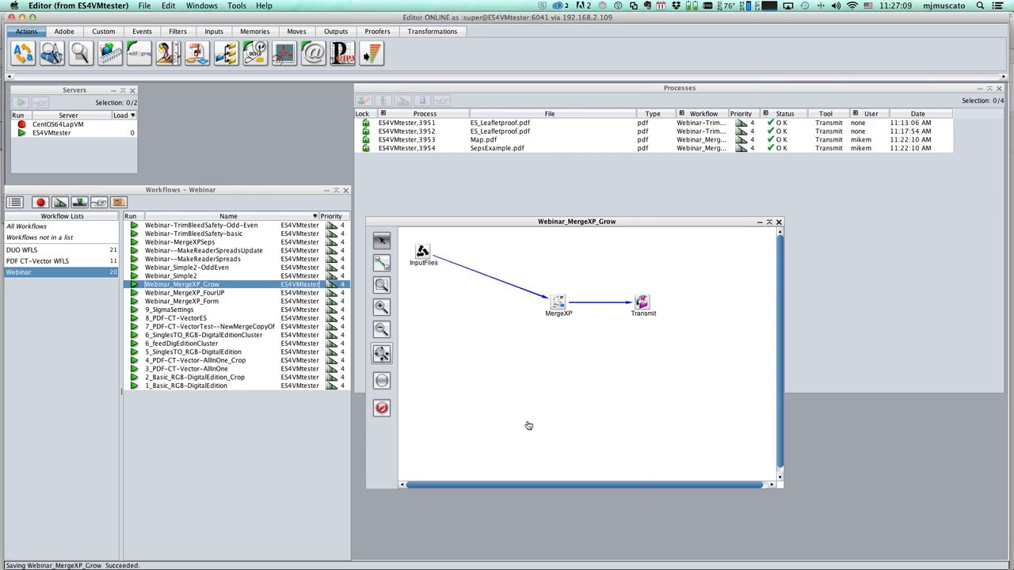
Switch to Finder and submit StepAndRepeat.pdf from MergeXP Stuff to the Webinar_MergeXP_Grow workflow.
key("super+Tab")
left_click(257, 313)
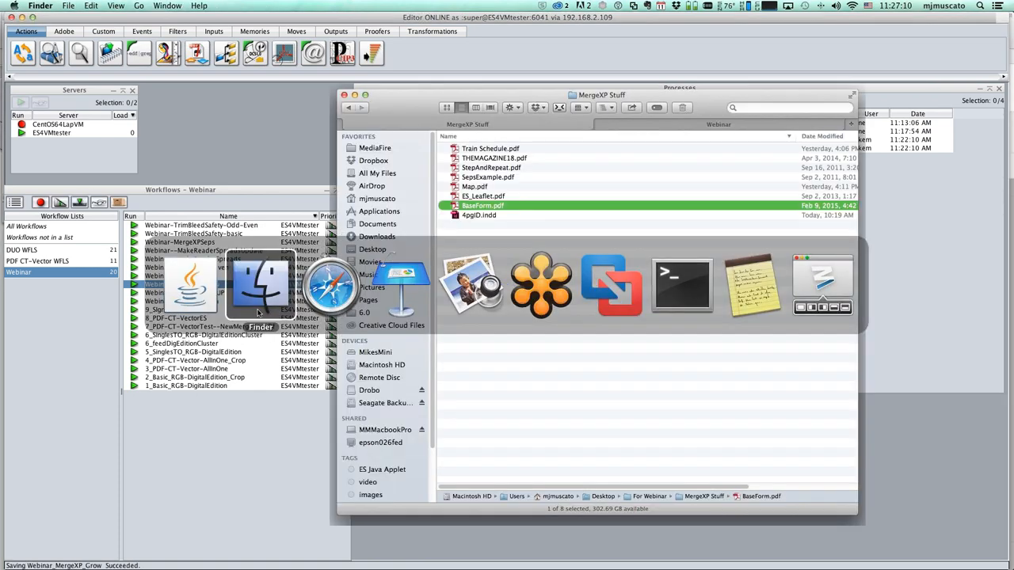
key("super+w")
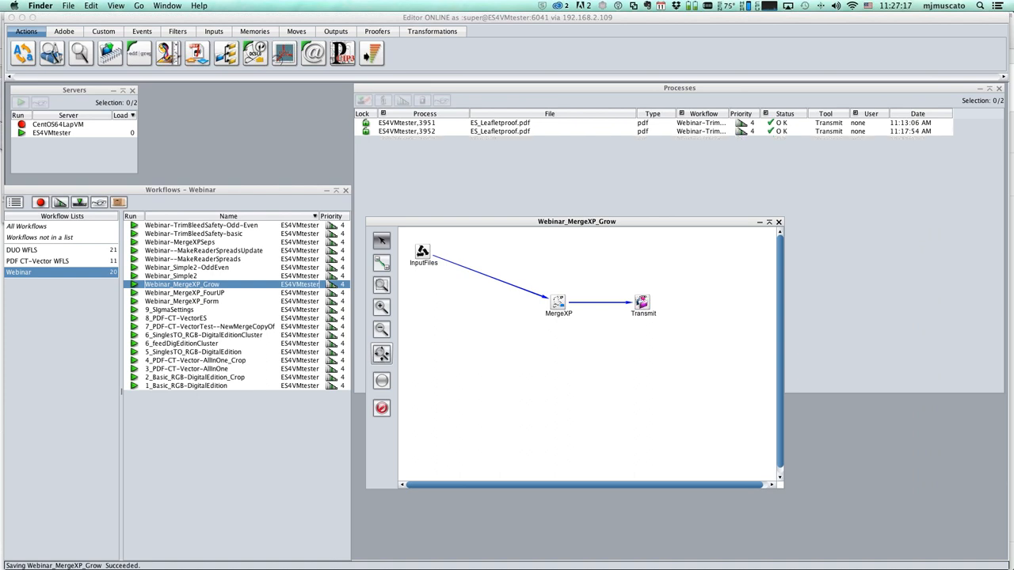
left_click_drag(371, 409, 188, 288)
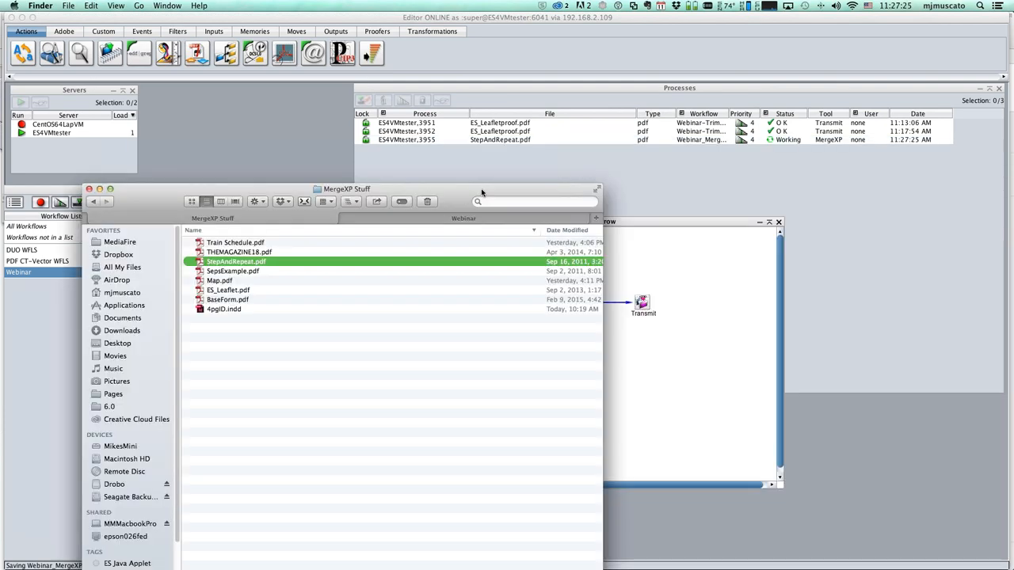
Preview the merged PStepAndRepeat.pdf in the Webinar_MergeXP_Grow folder of the Webinar output location.
scroll(542, 258, "right", 1)
scroll(520, 227, "right", 2)
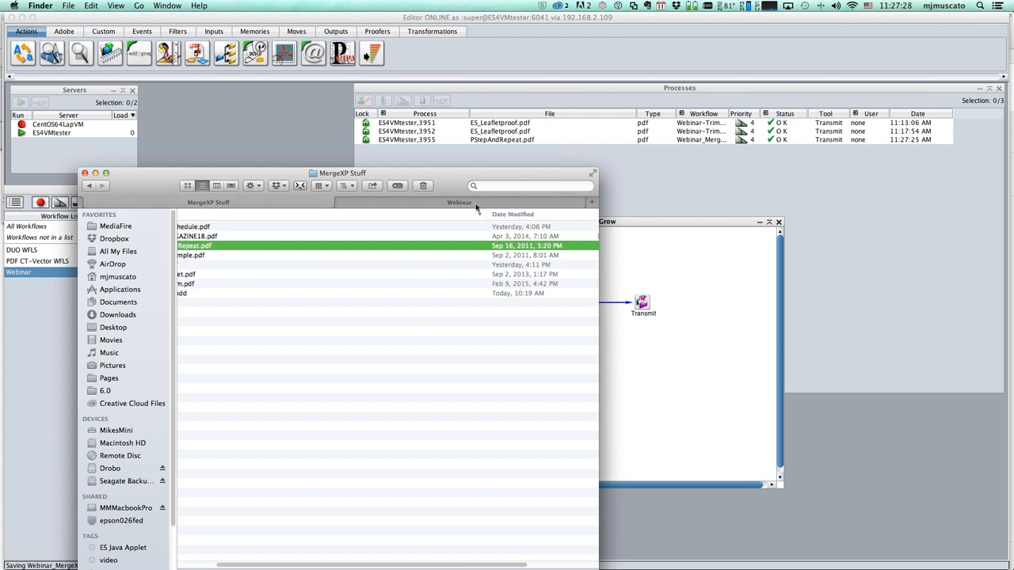
left_click(473, 202)
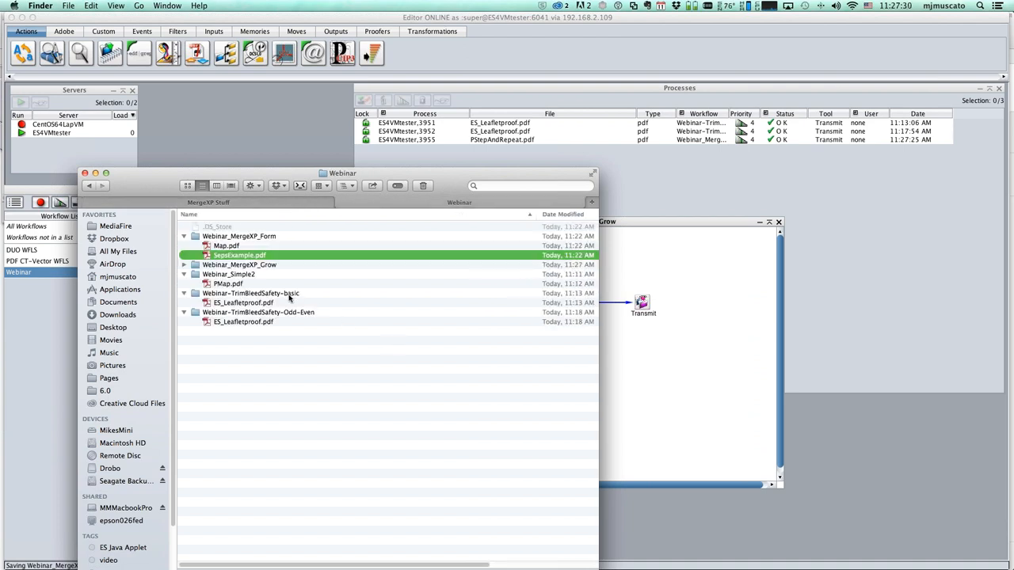
left_click(185, 266)
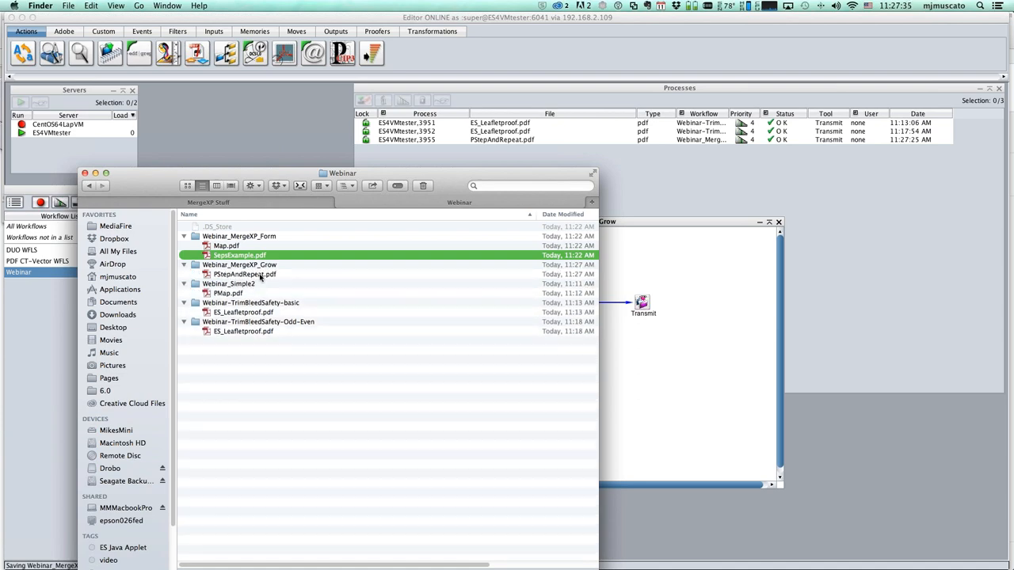
left_click(260, 275)
key("space")
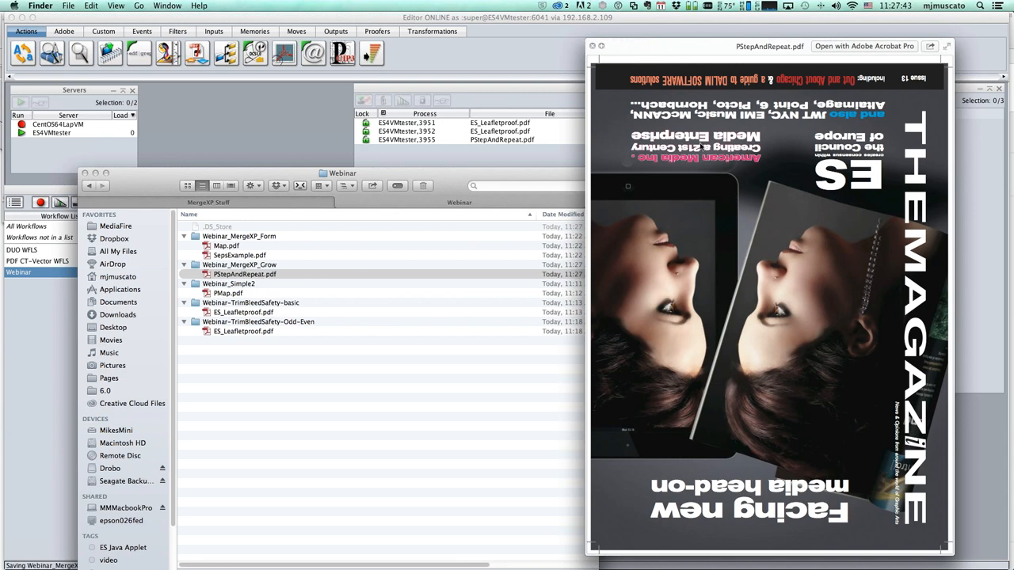
key("space")
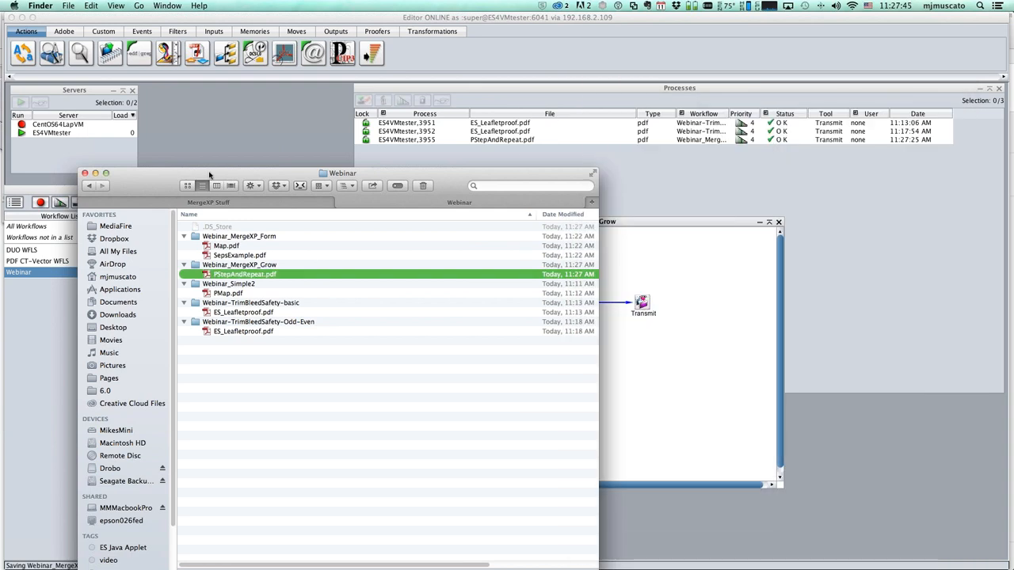
Return to the DALIM Editor, make the output the size reference in the MergeXP settings and save the Webinar_MergeXP_Grow workflow.
left_click_drag(514, 167, 1013, 143)
left_click(659, 367)
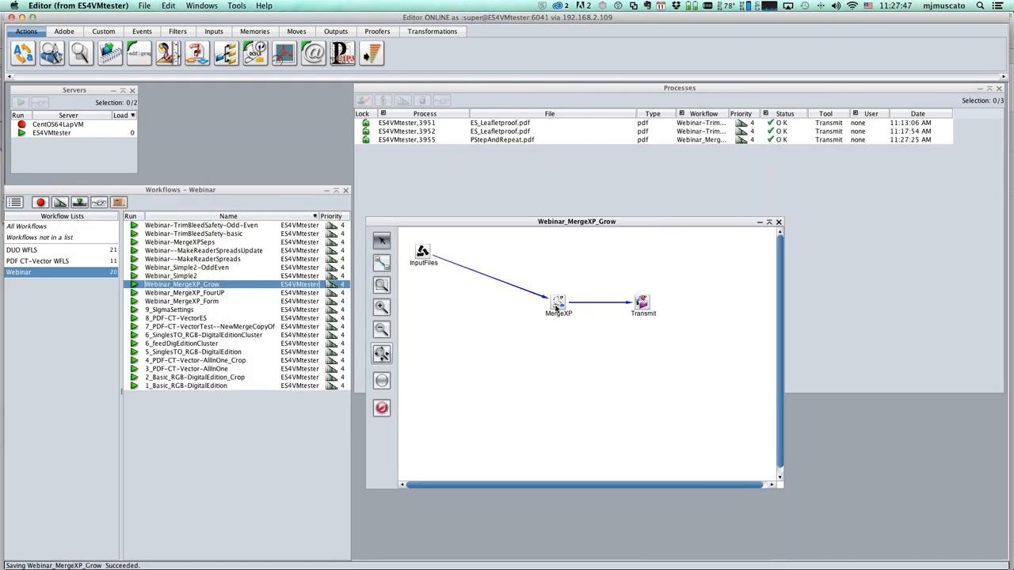
double_click(559, 302)
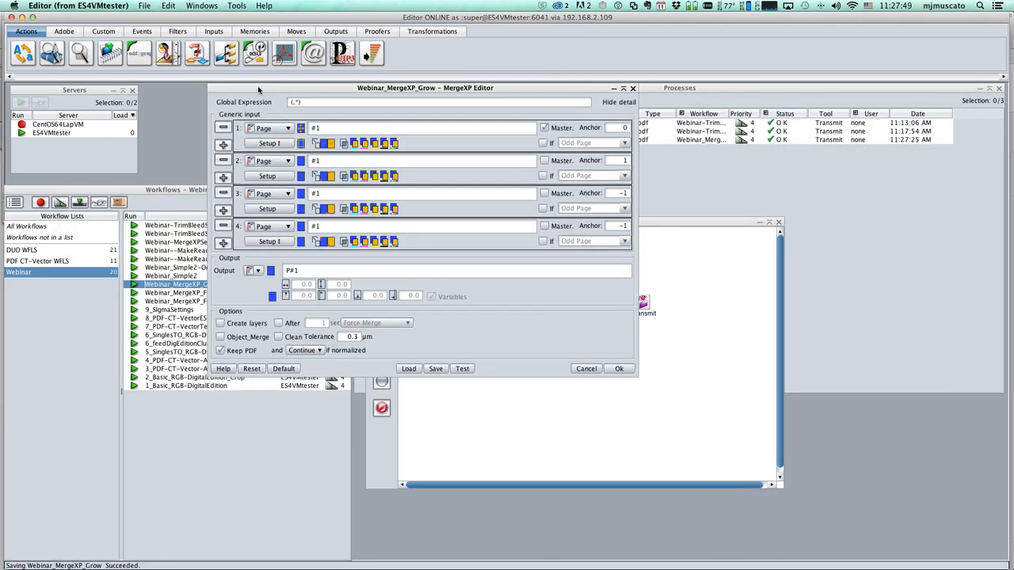
left_click_drag(259, 92, 260, 95)
left_click_drag(357, 156, 360, 157)
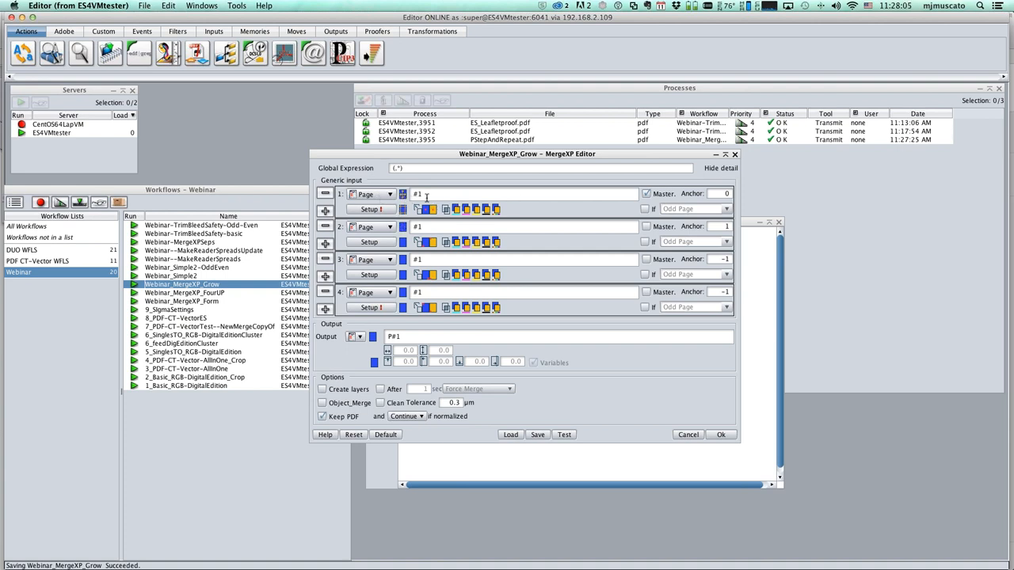
left_click(403, 195)
left_click_drag(362, 156, 374, 142)
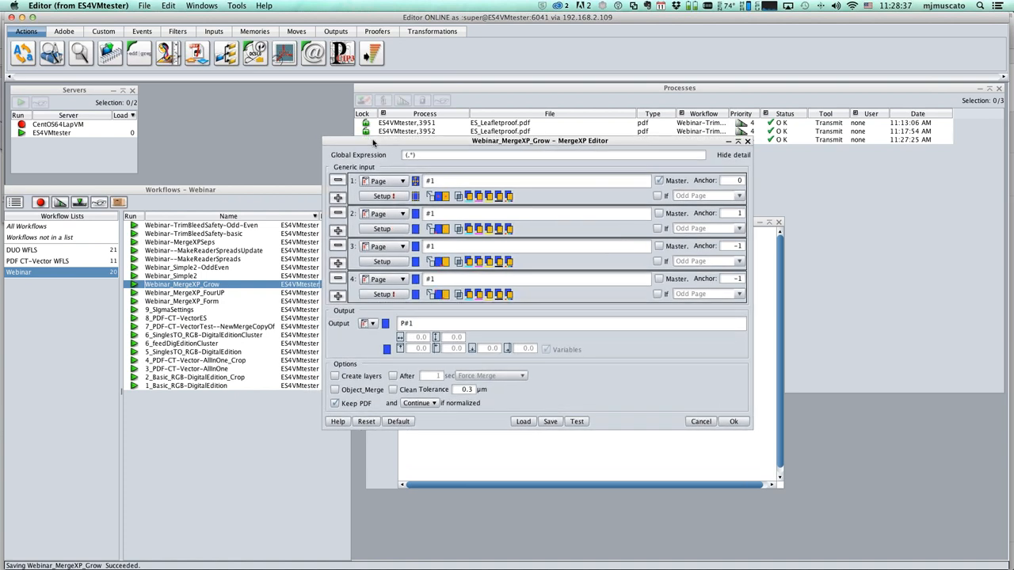
left_click(386, 325)
left_click(733, 421)
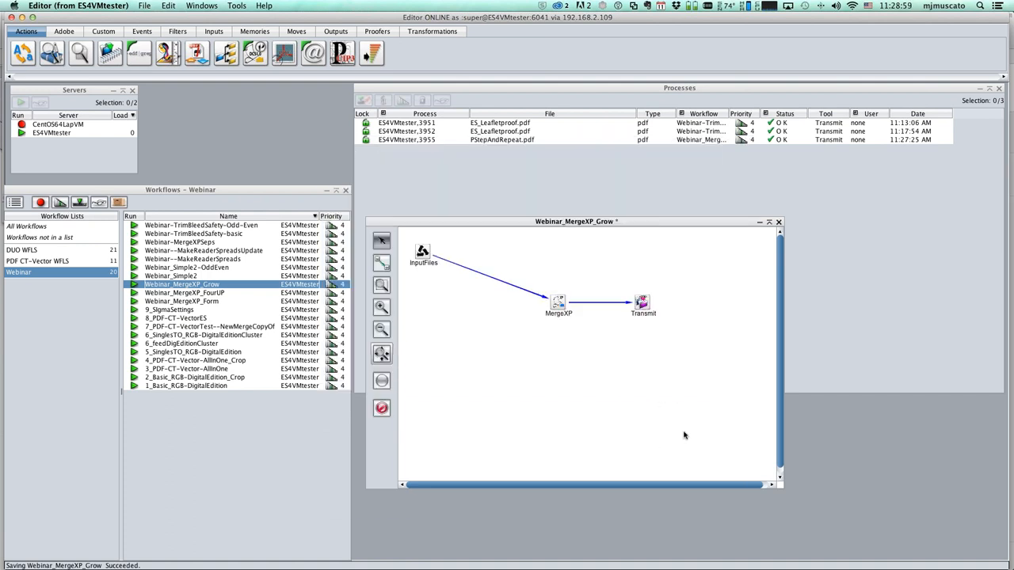
key("super+s")
Bring the Finder window back and run StepAndRepeat.pdf through the Webinar_MergeXP_Grow workflow again.
left_click(1004, 176)
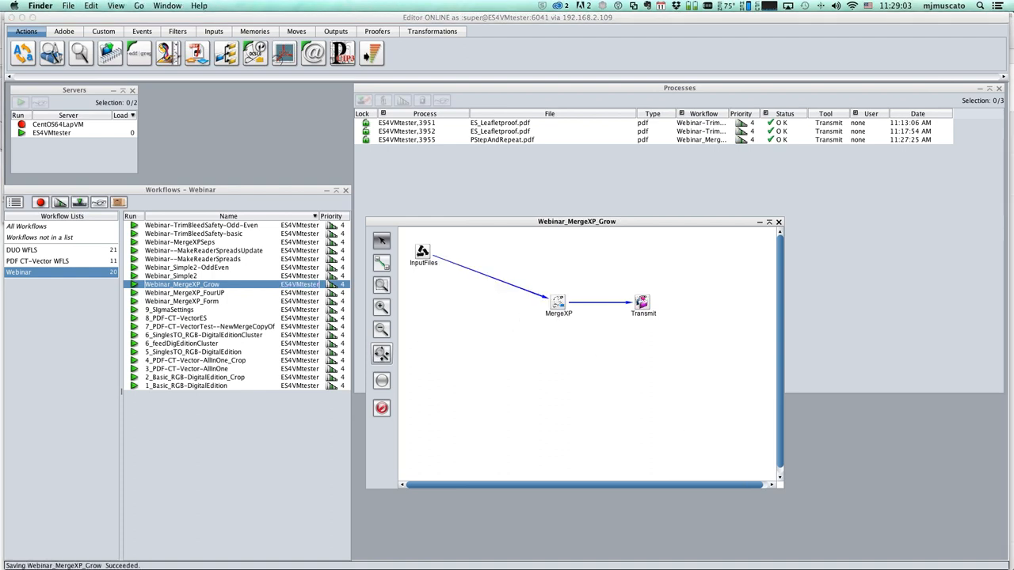
left_click_drag(1013, 150, 732, 150)
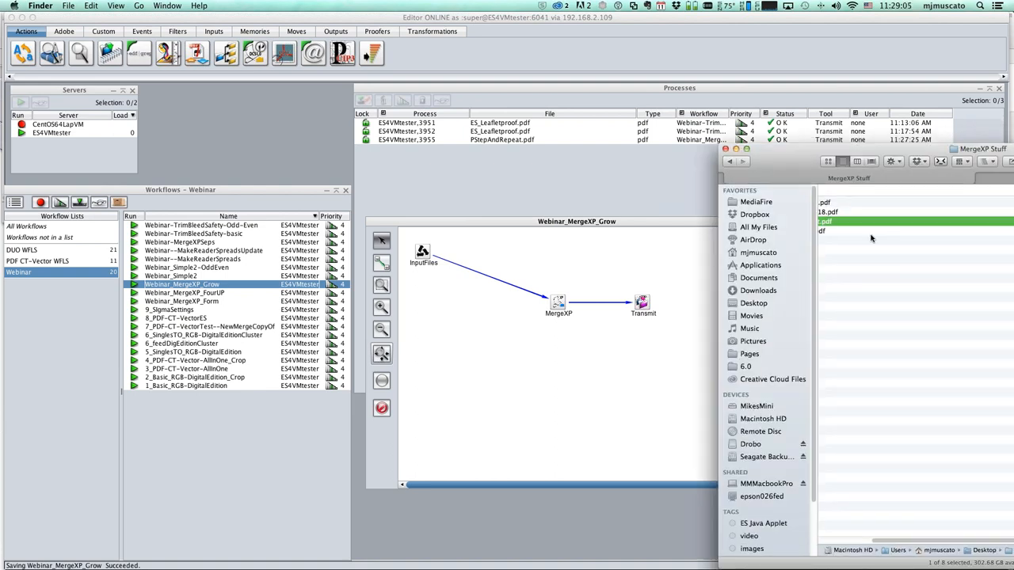
left_click_drag(871, 238, 176, 286)
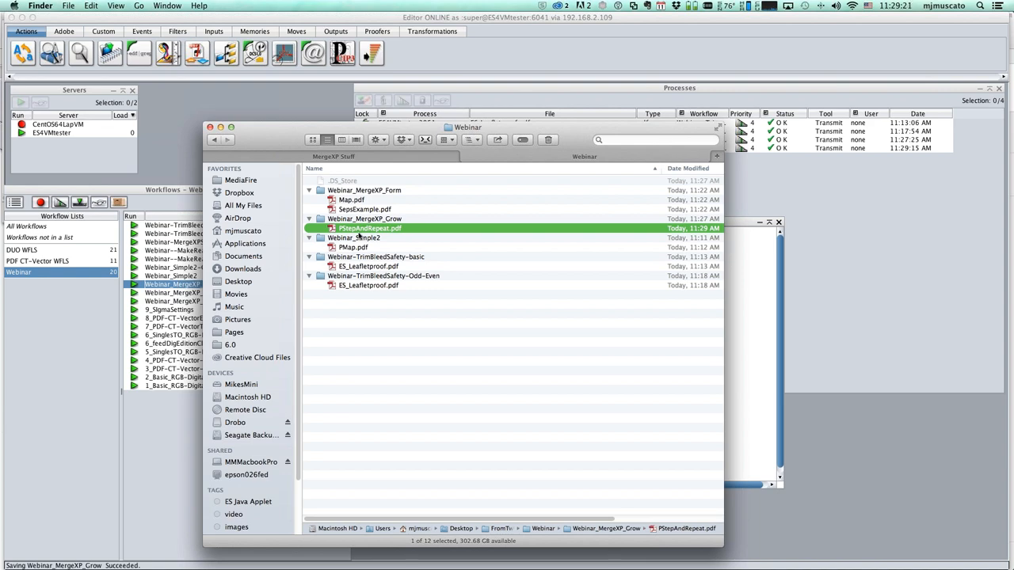
Preview the newly generated PStepAndRepeat.pdf in the Webinar_MergeXP_Grow output folder and close the preview.
left_click(363, 219)
left_click(360, 229)
key("space")
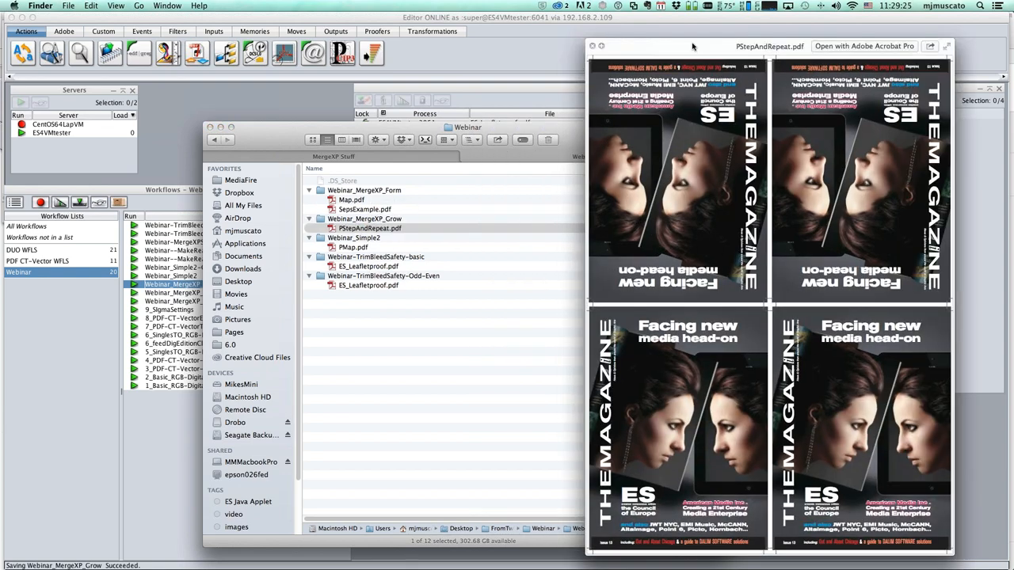
left_click_drag(692, 46, 368, 42)
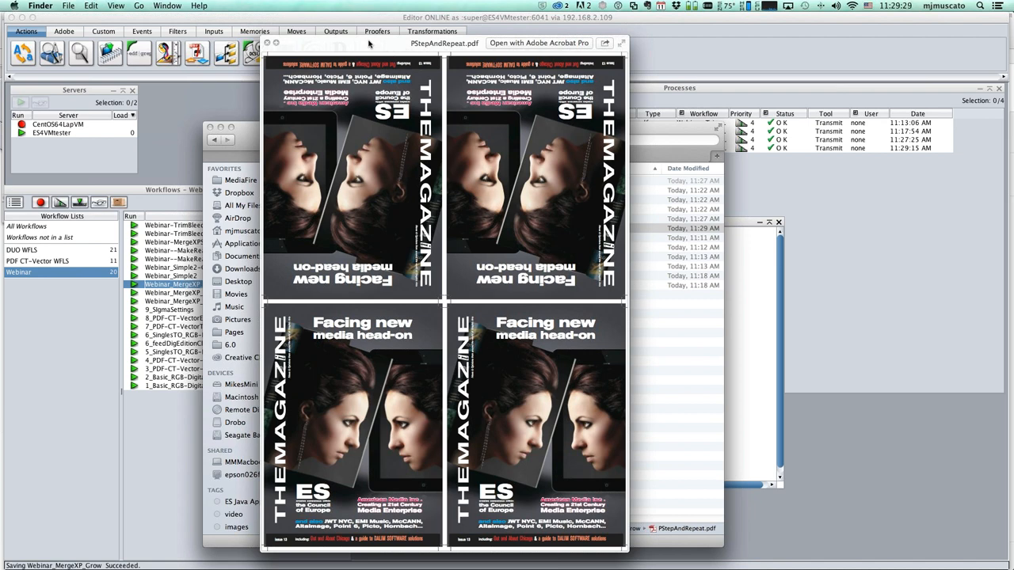
left_click(269, 44)
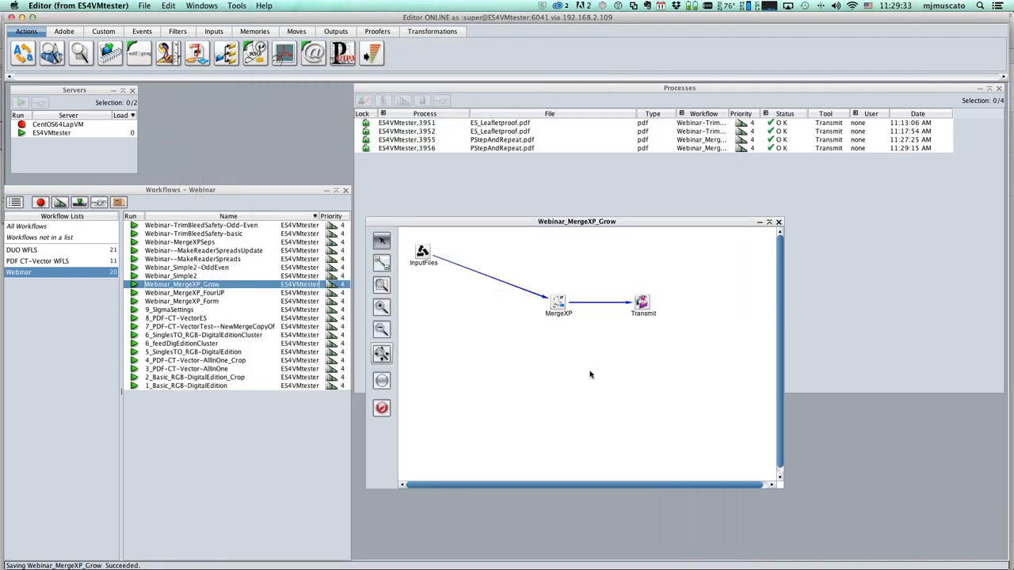
Open the MergeXP settings of the Webinar_MergeXP_Grow workflow and examine the Rotation entry in the first input's DPL Setup, leaving it unchanged.
left_click(559, 304)
double_click(560, 305)
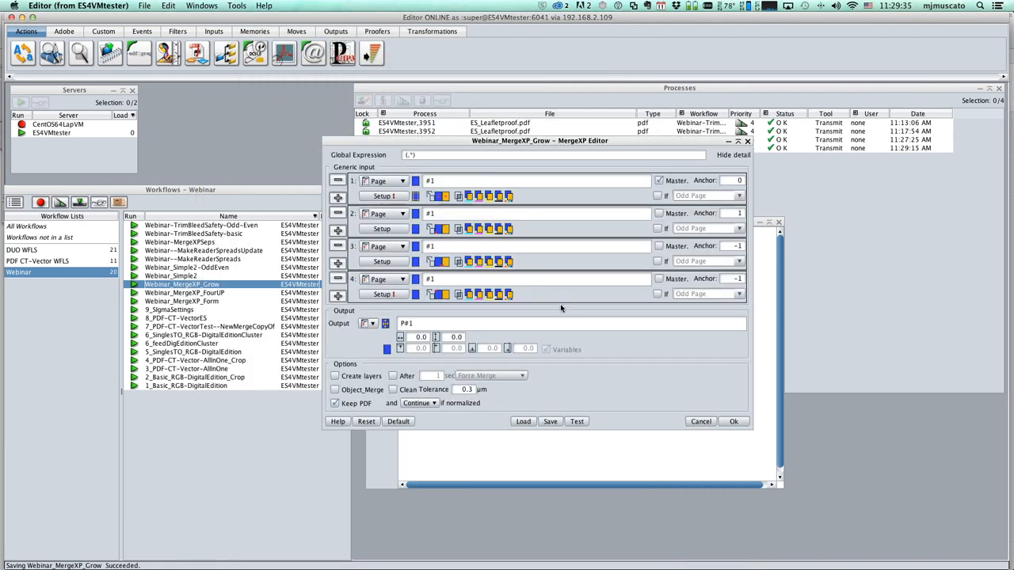
left_click(385, 196)
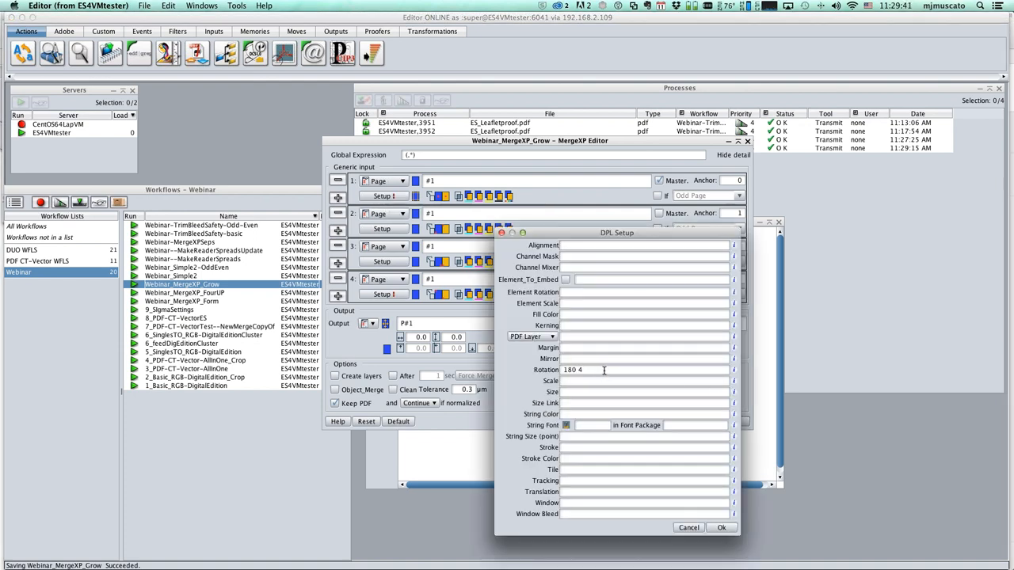
left_click_drag(555, 373, 655, 374)
left_click(602, 370)
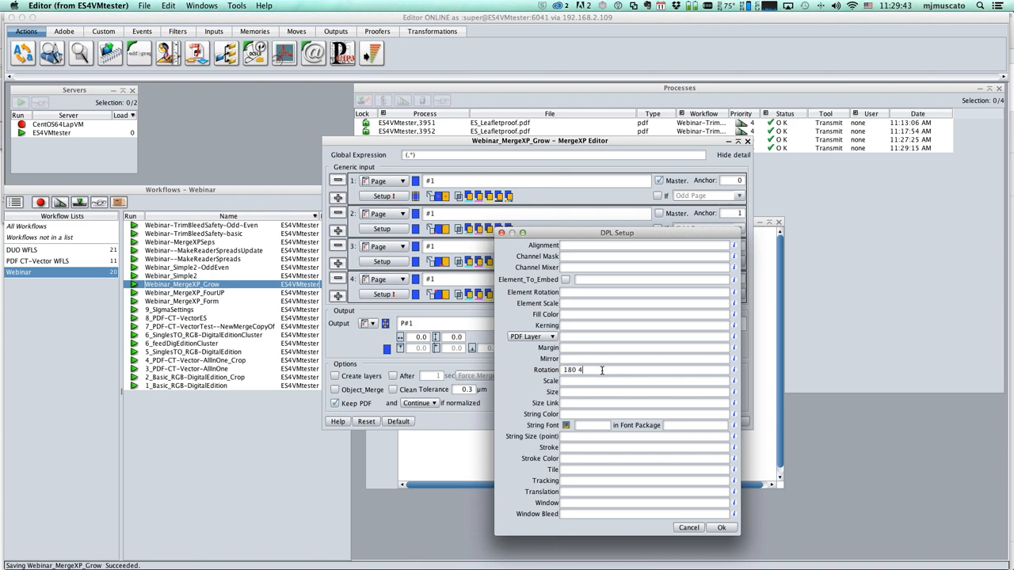
left_click(687, 528)
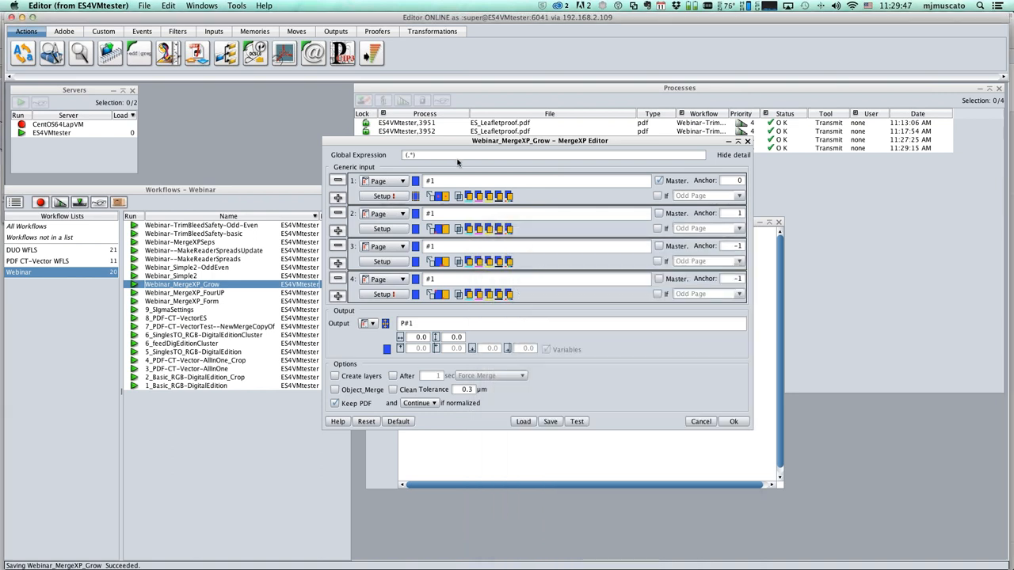
Examine the anchor points in the second input's Attachment editor and close it without keeping changes.
left_click(441, 231)
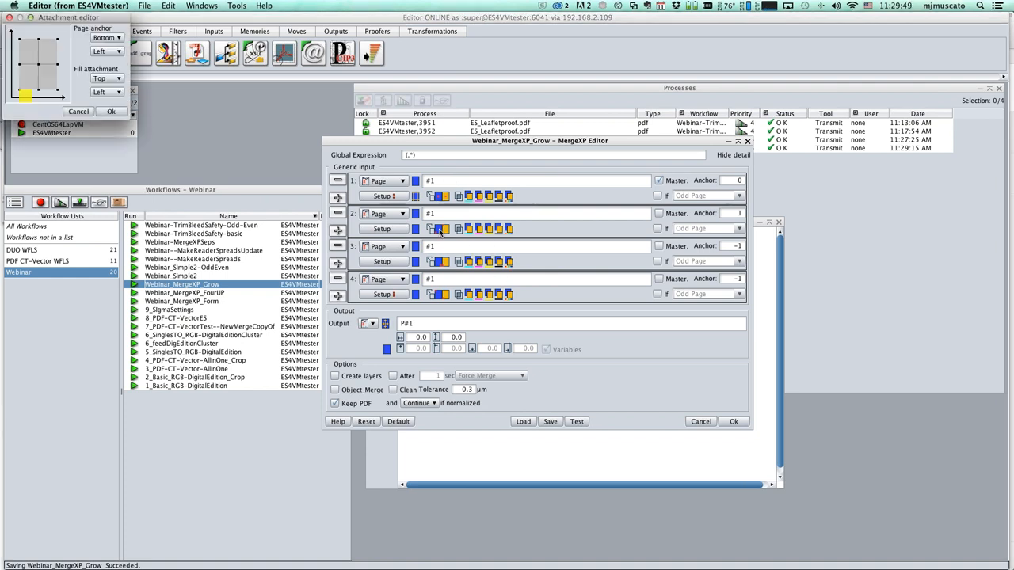
left_click_drag(61, 19, 558, 204)
left_click_drag(524, 252, 511, 227)
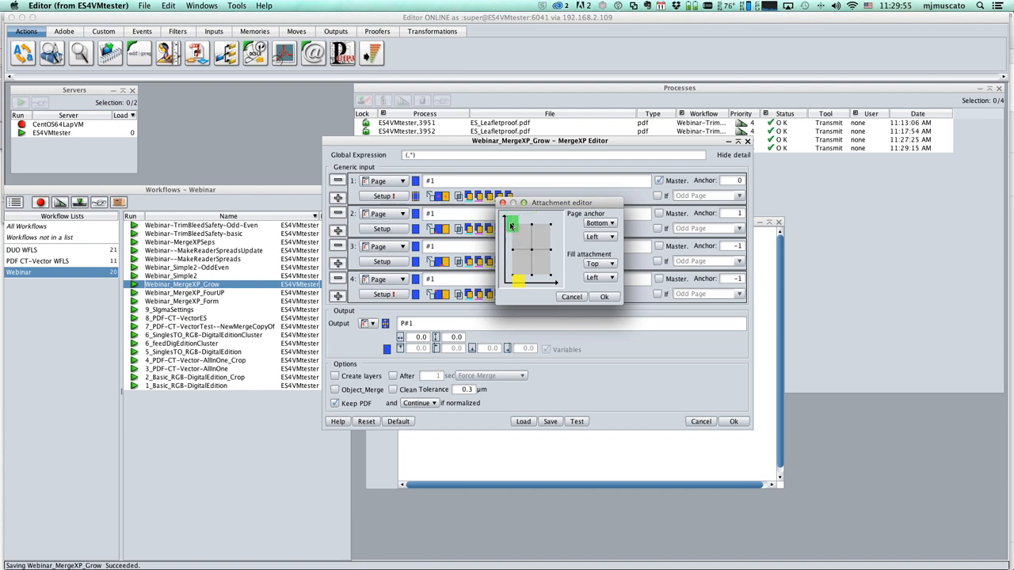
left_click_drag(513, 228, 532, 252)
left_click_drag(531, 252, 532, 253)
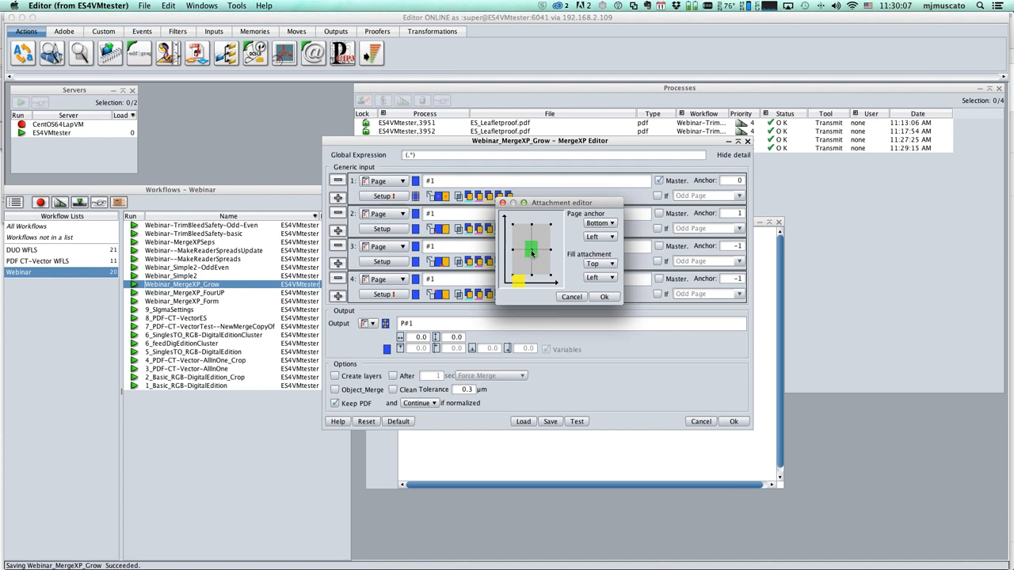
left_click_drag(533, 252, 563, 300)
left_click(571, 296)
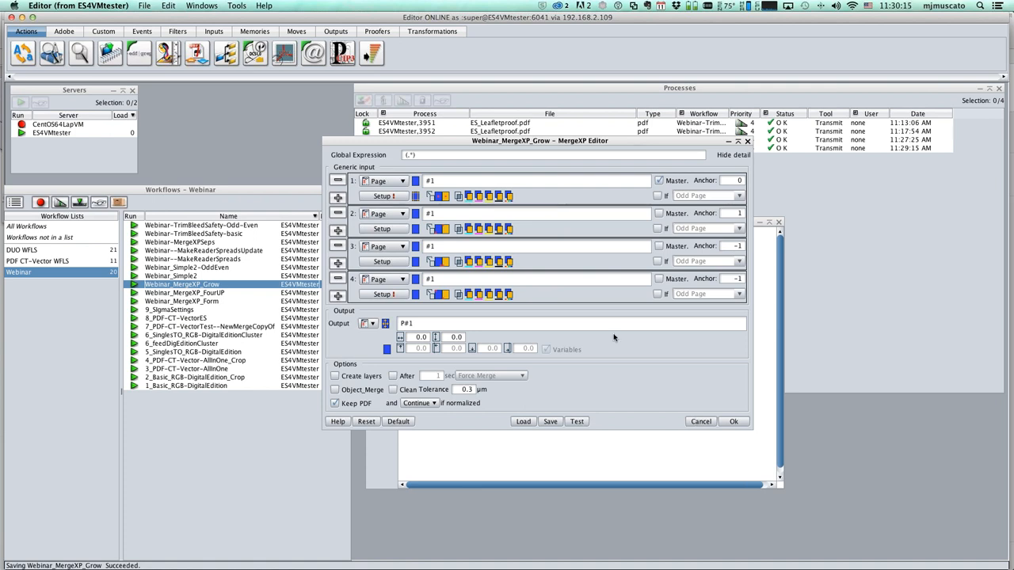
Review the DPL Setup options of the second input and cancel out of them.
left_click(383, 231)
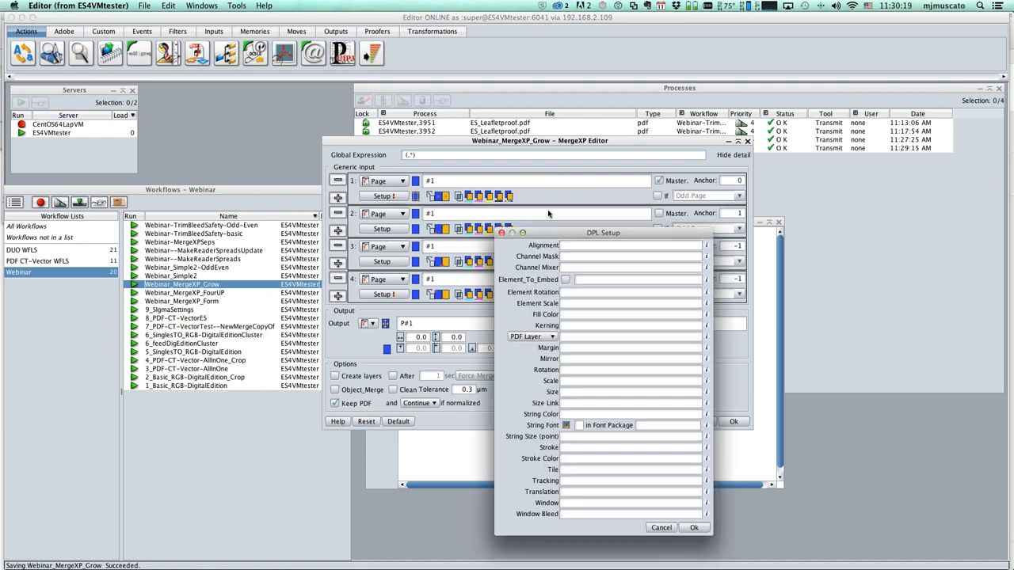
left_click_drag(555, 232, 438, 164)
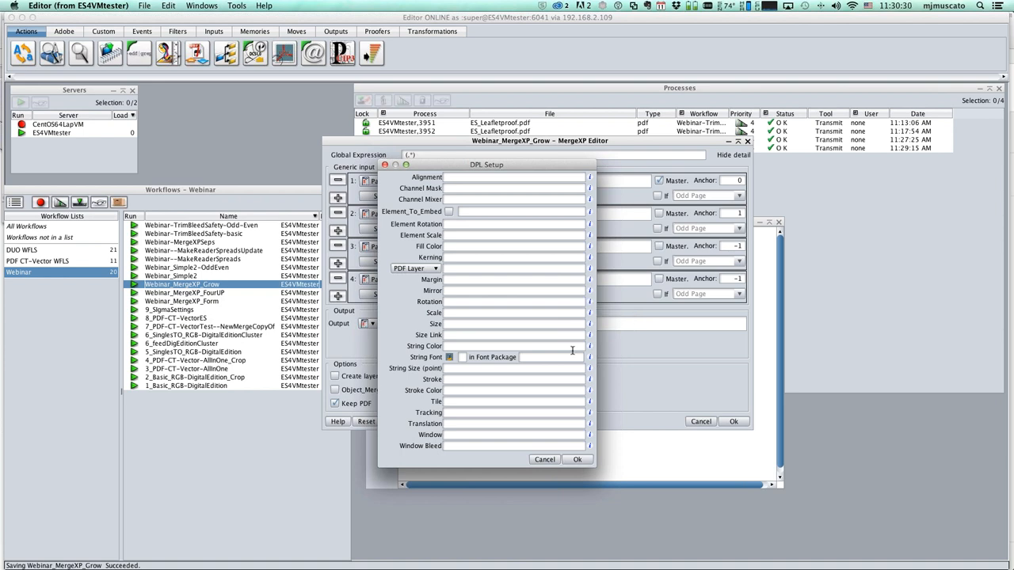
left_click(545, 461)
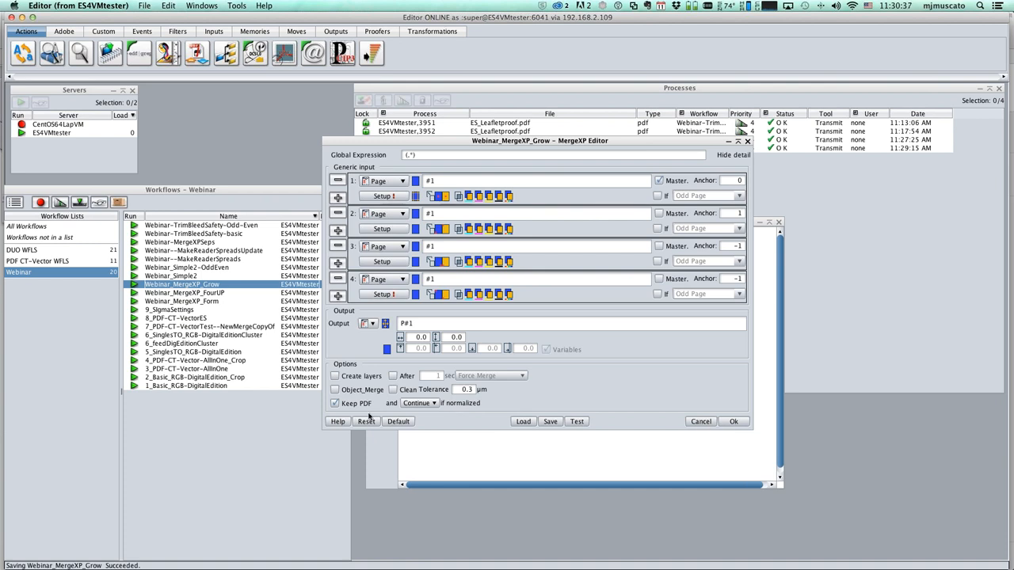
Switch to Preview, search the MergeXP-en.pdf manual for "rotation", then close the manual and cancel the MergeXP settings.
key("super+Tab")
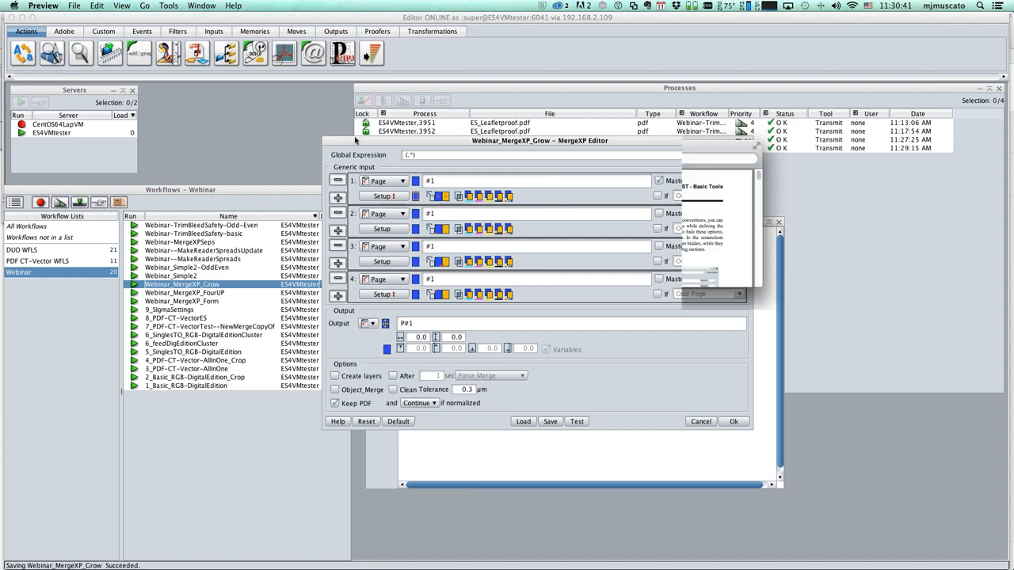
left_click_drag(562, 149, 412, 20)
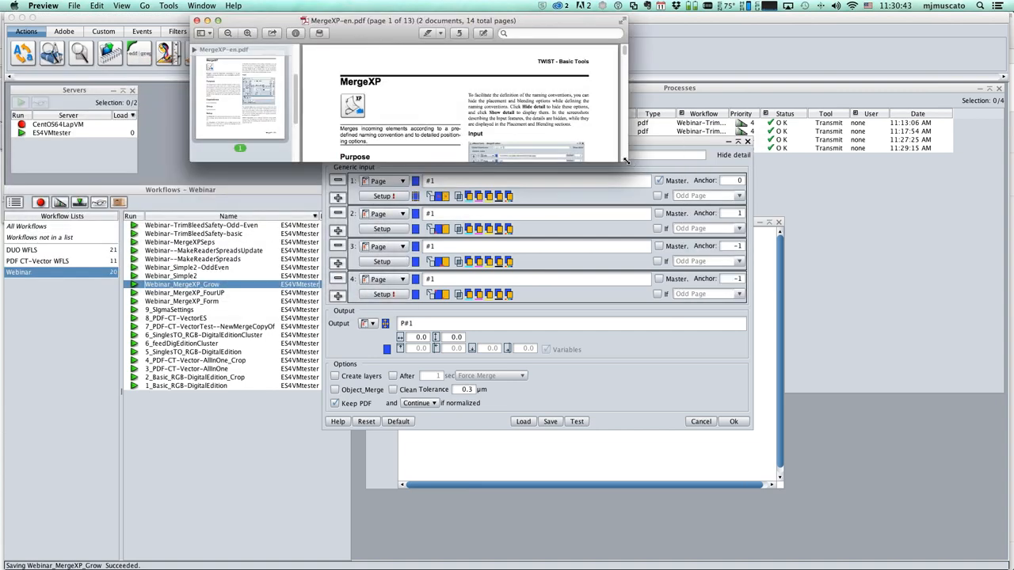
left_click_drag(627, 162, 748, 565)
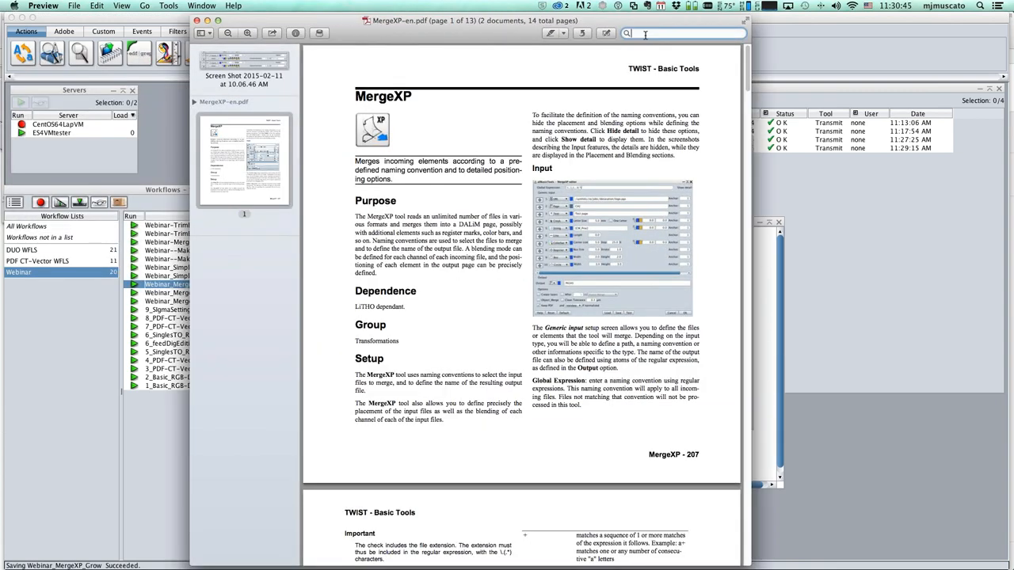
type("rota")
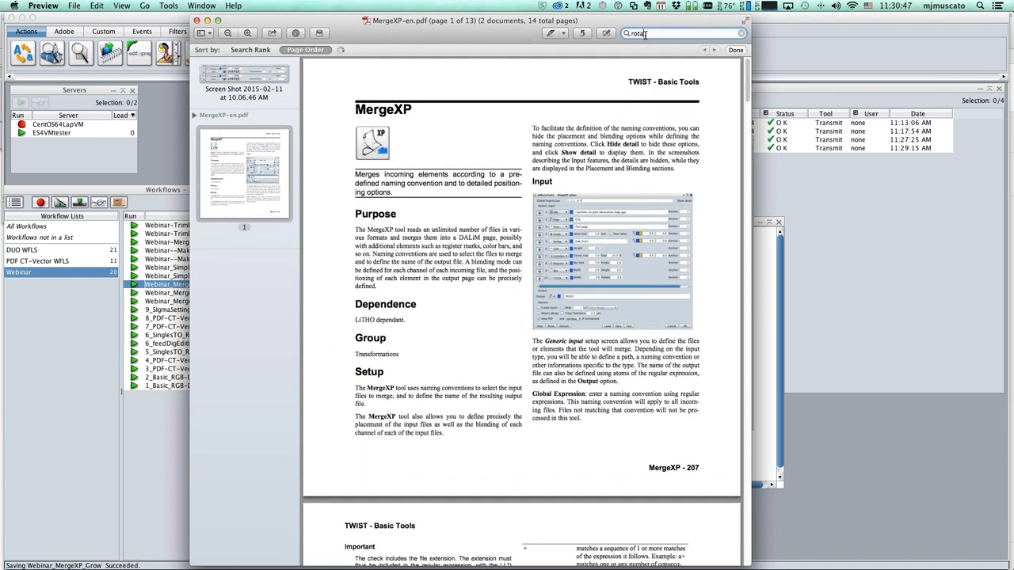
type("tion")
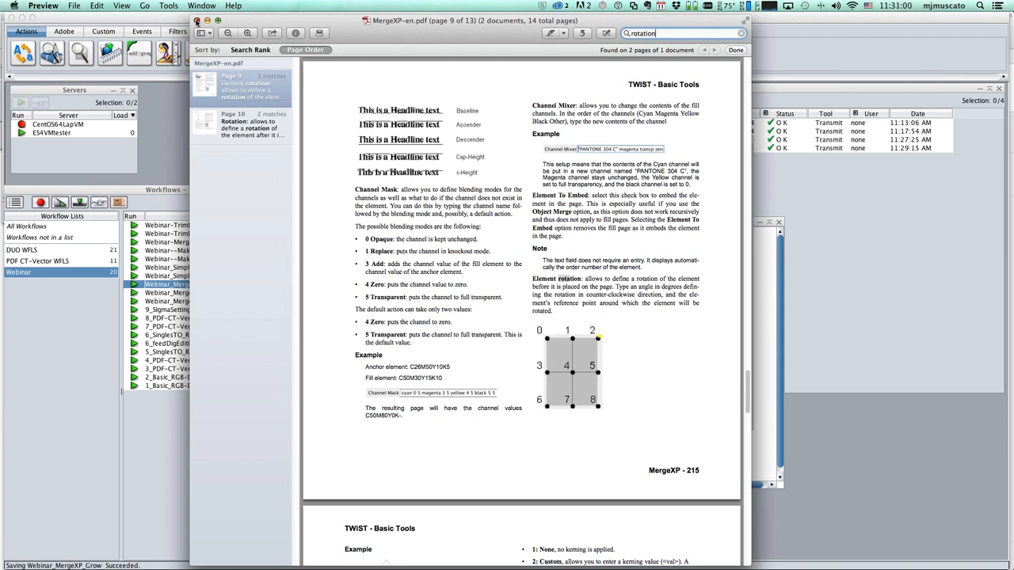
left_click(196, 21)
left_click(703, 422)
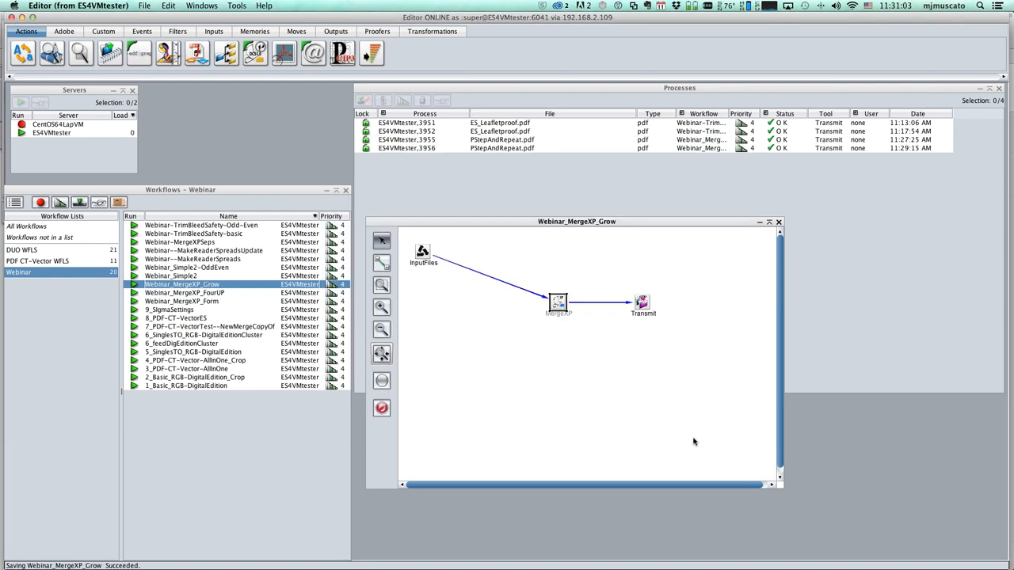
Select the Webinar_MergeXP_FourUP workflow and place the Finder window beside the workflow list, showing the MergeXP Stuff folder.
left_click_drag(656, 224, 704, 237)
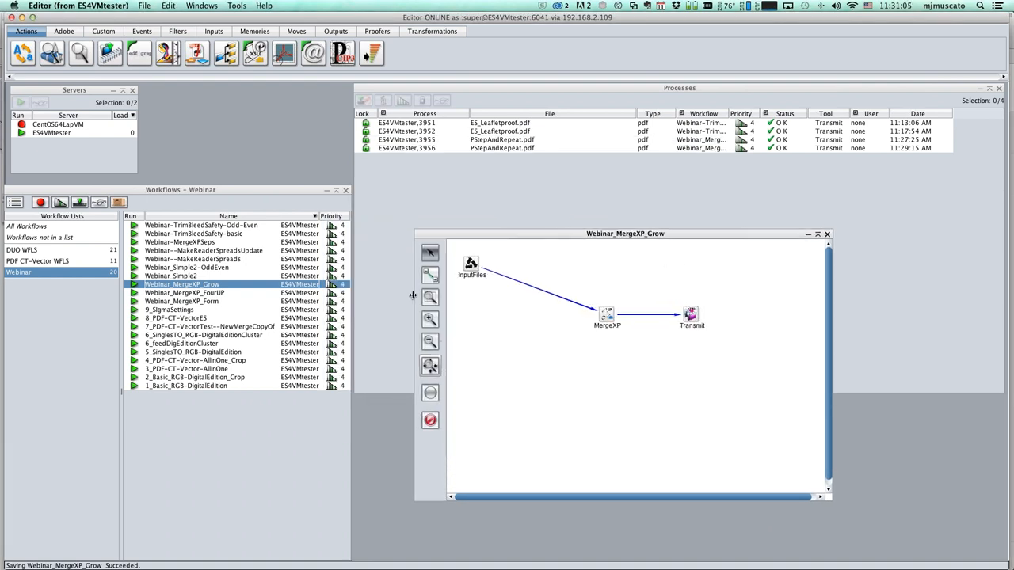
left_click(209, 294)
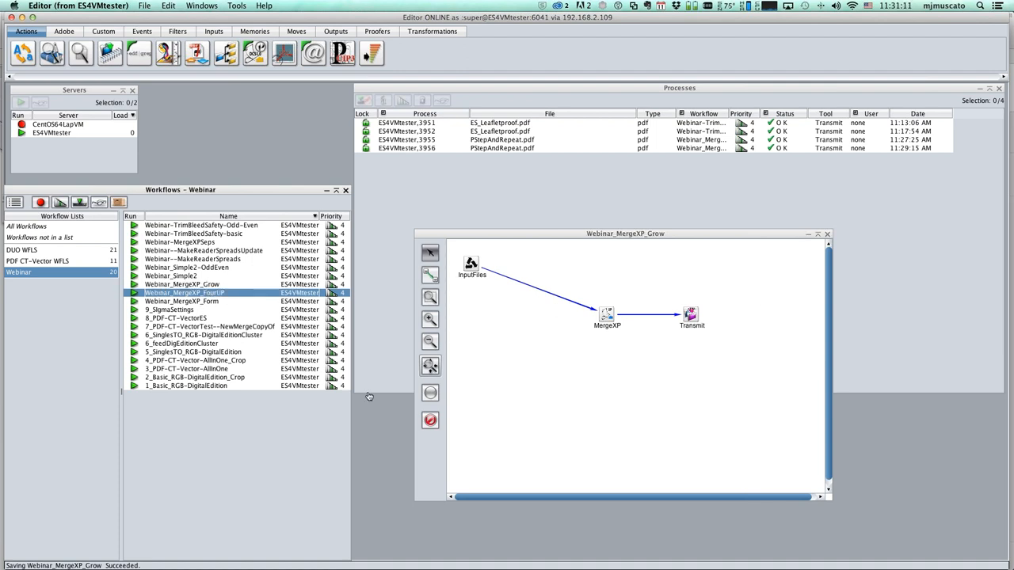
key("super+Tab")
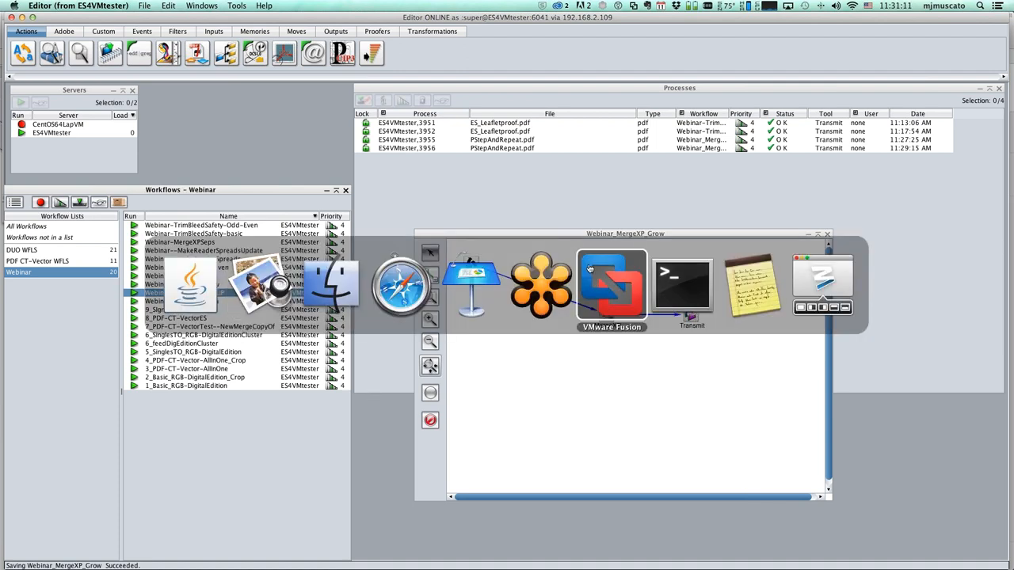
left_click(343, 291)
left_click_drag(272, 135, 540, 144)
left_click(659, 172)
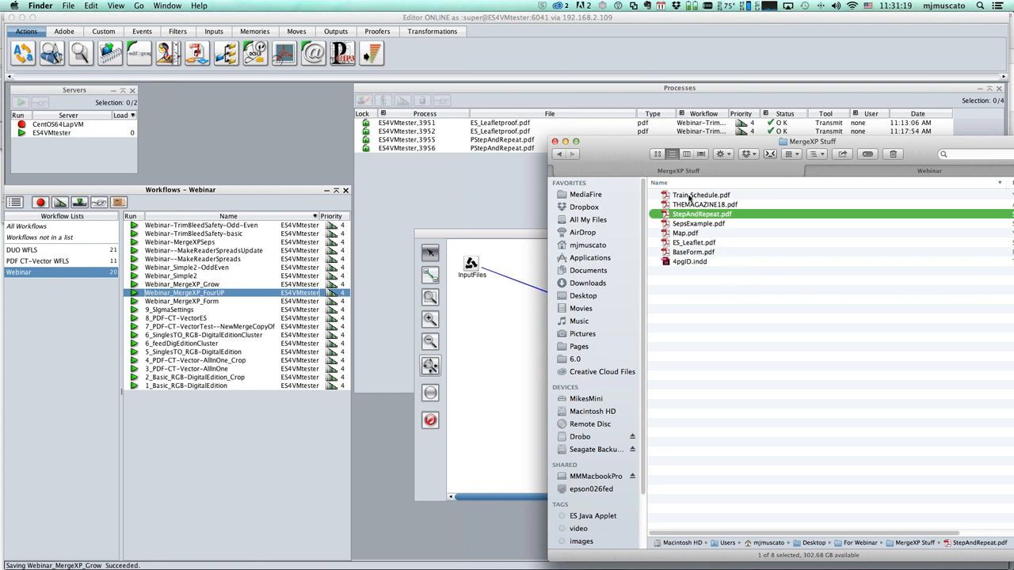
Preview Train Schedule.pdf and run it through the Webinar_MergeXP_FourUP workflow.
left_click(686, 197)
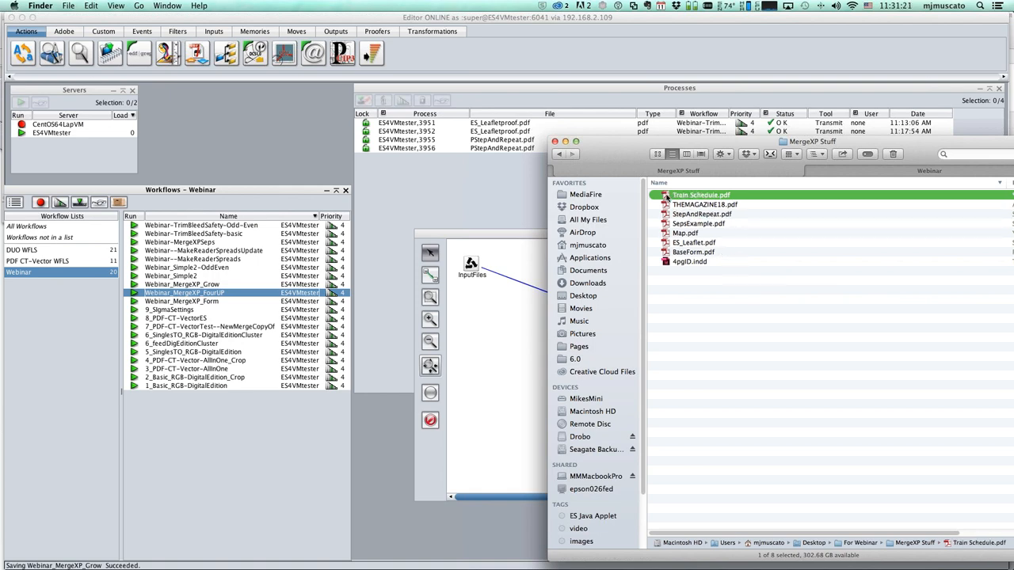
key("space")
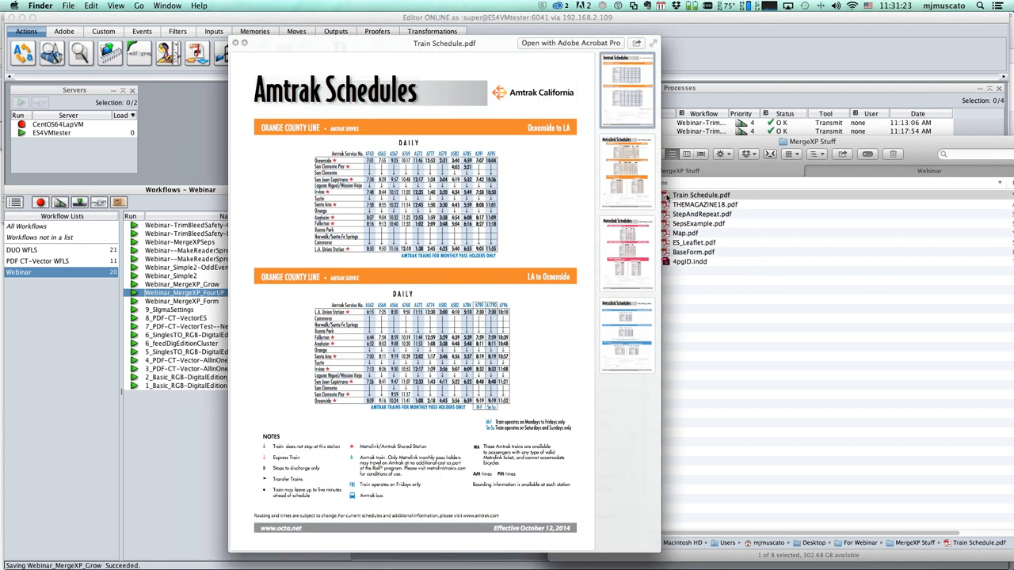
key("space")
left_click_drag(666, 195, 209, 295)
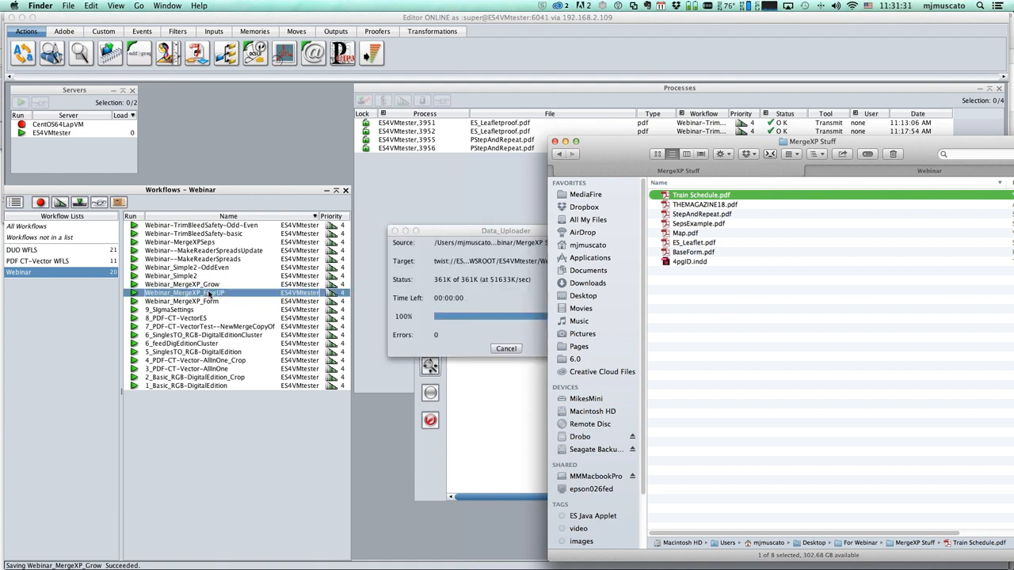
left_click(492, 174)
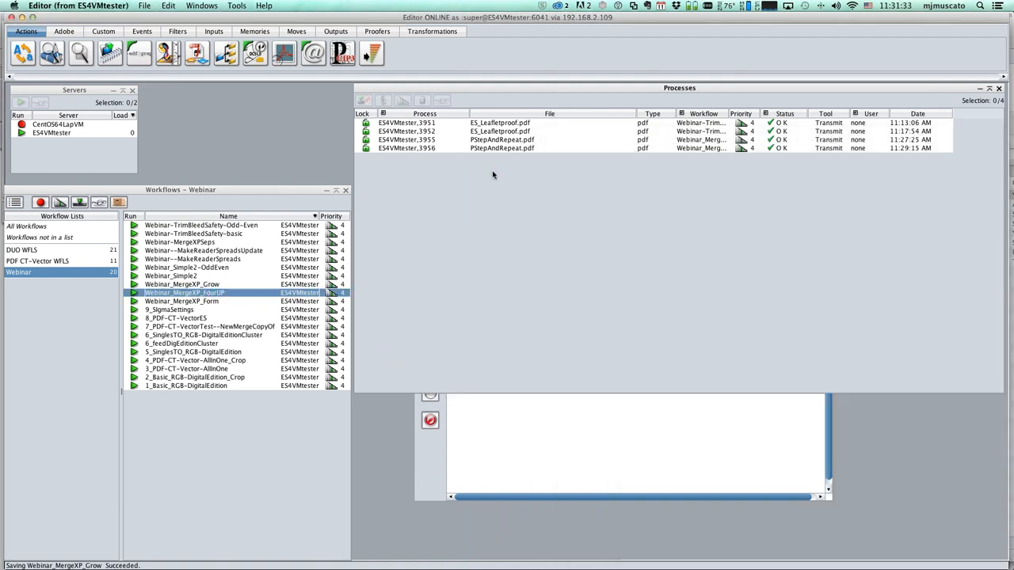
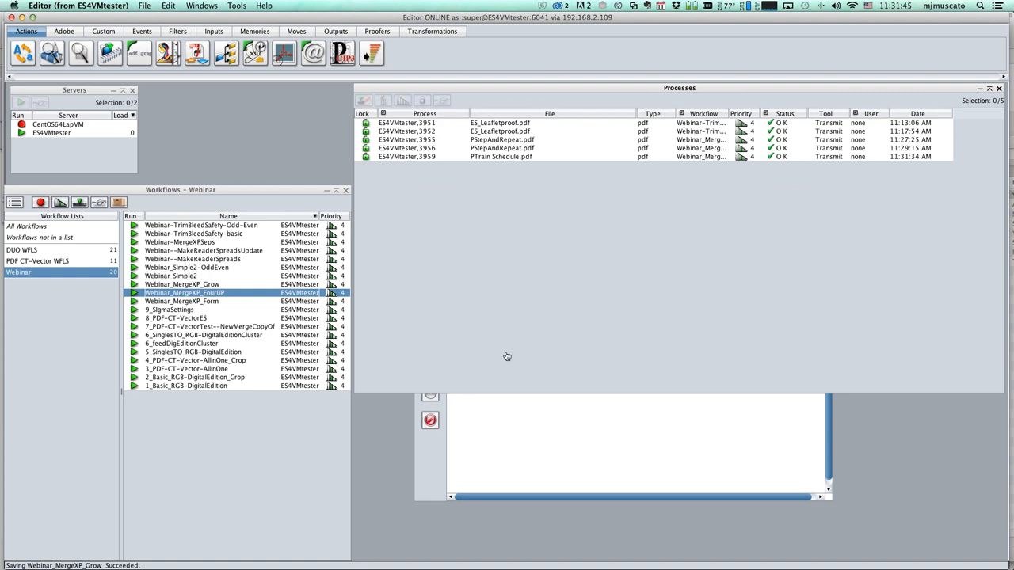
Switch to Finder, preview PTrain Schedule.pdf in the Webinar_MergeXP_FourUP output folder and close the preview.
key("super+Tab")
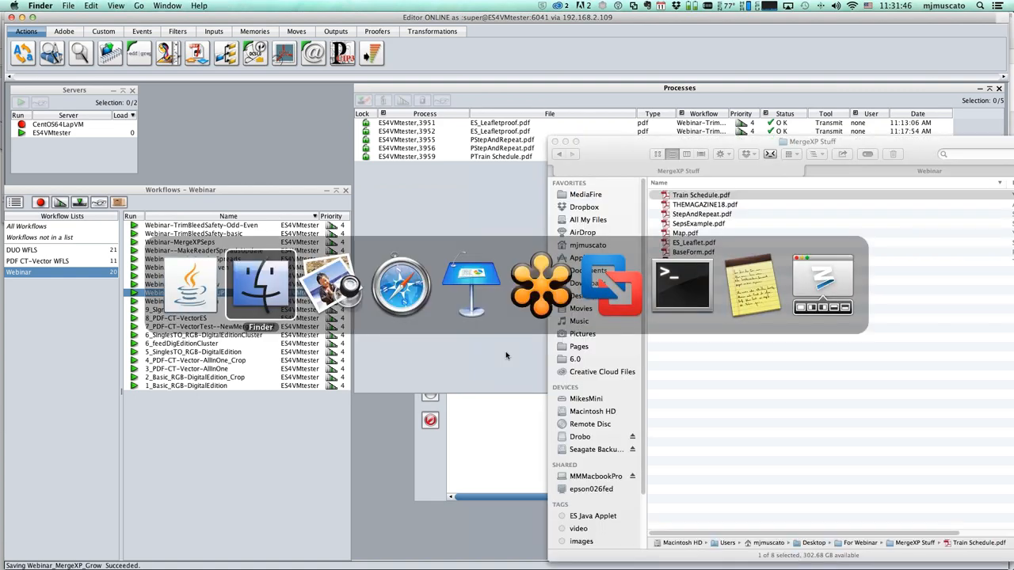
left_click_drag(920, 148, 778, 127)
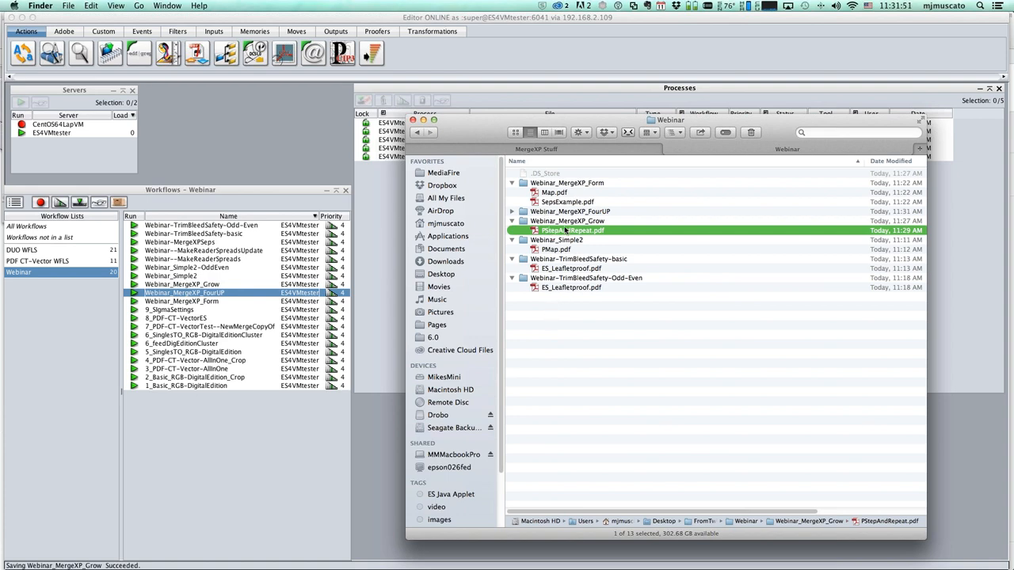
left_click(512, 211)
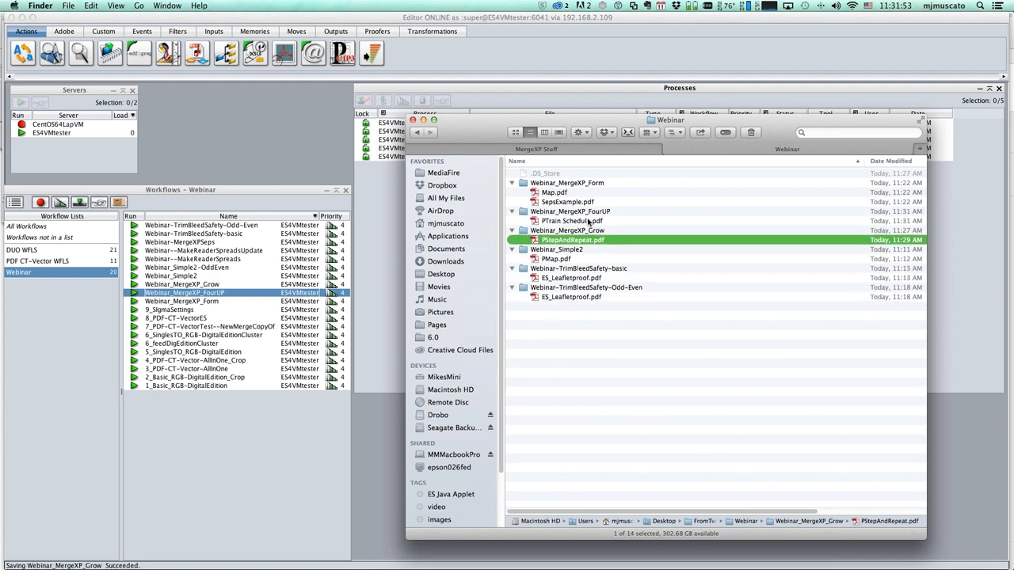
left_click(578, 221)
key("space")
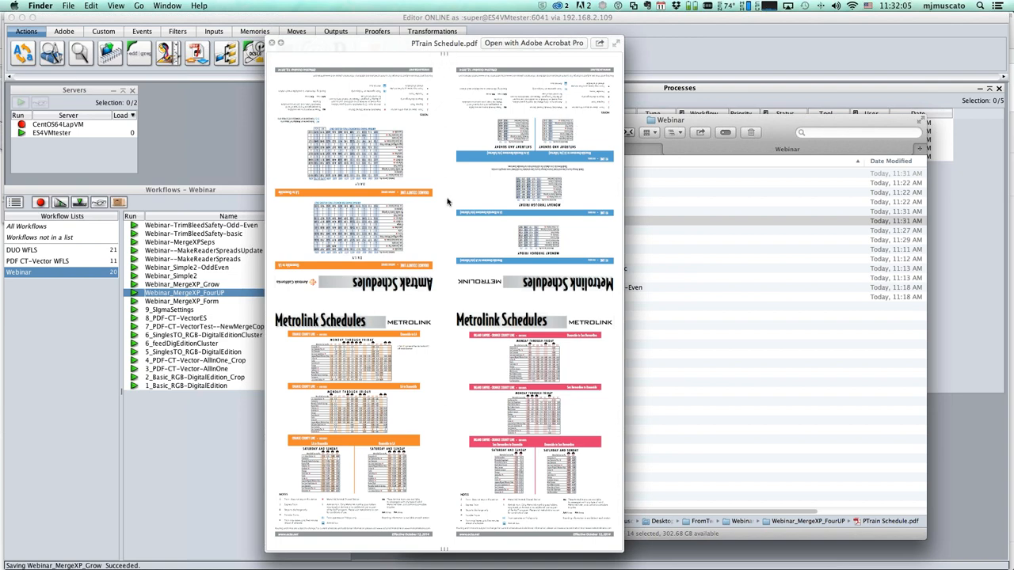
left_click(271, 44)
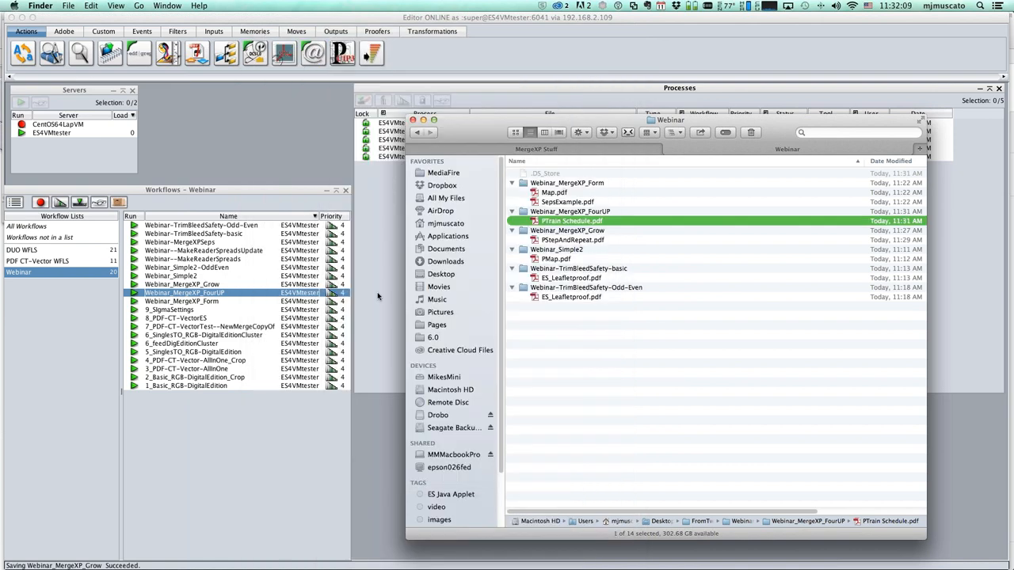
Return to the DALIM Editor, close the Webinar_MergeXP_Grow workflow and open Webinar_MergeXP_FourUP.
left_click(378, 297)
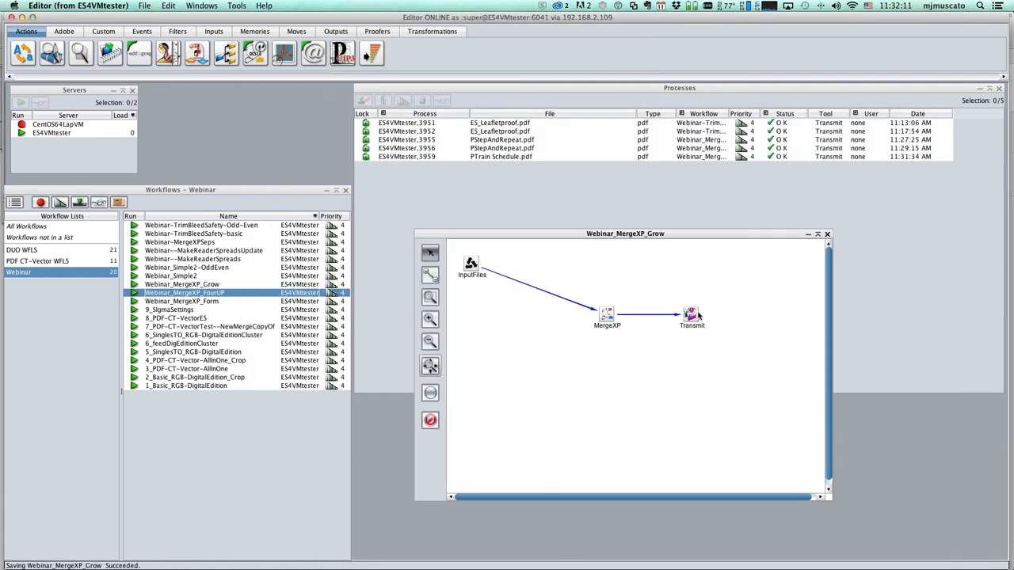
double_click(607, 315)
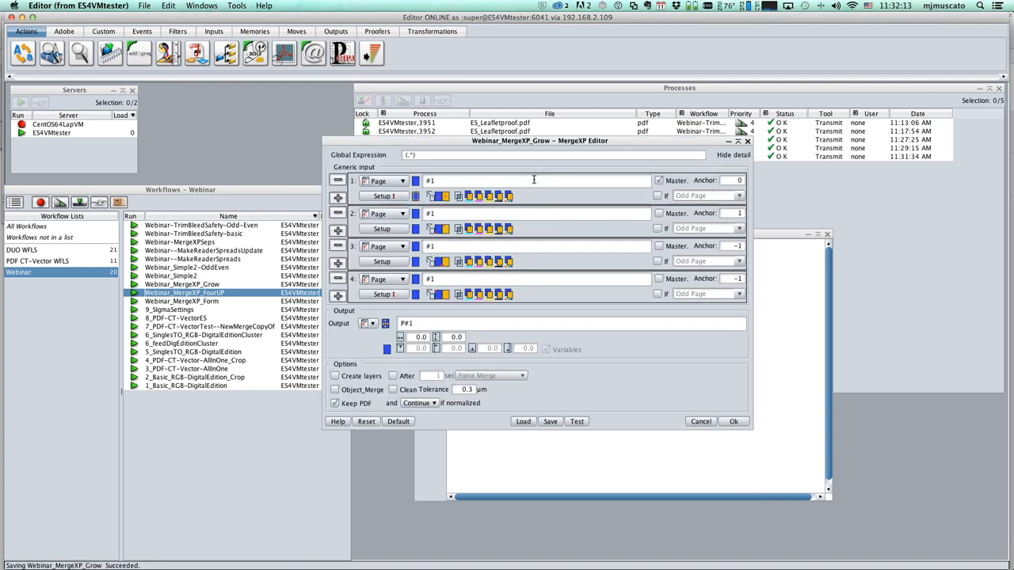
left_click(691, 422)
left_click(828, 235)
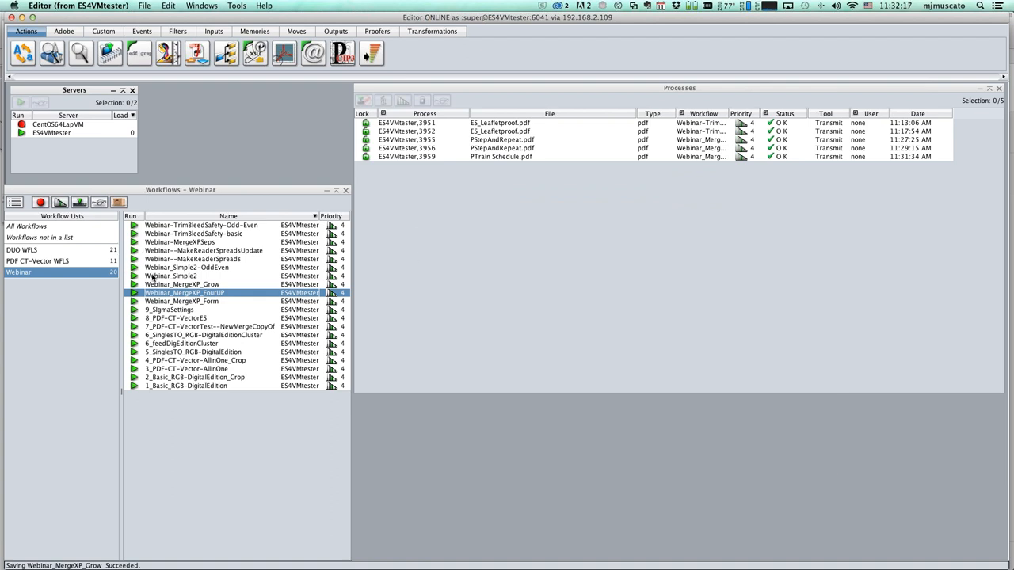
double_click(181, 293)
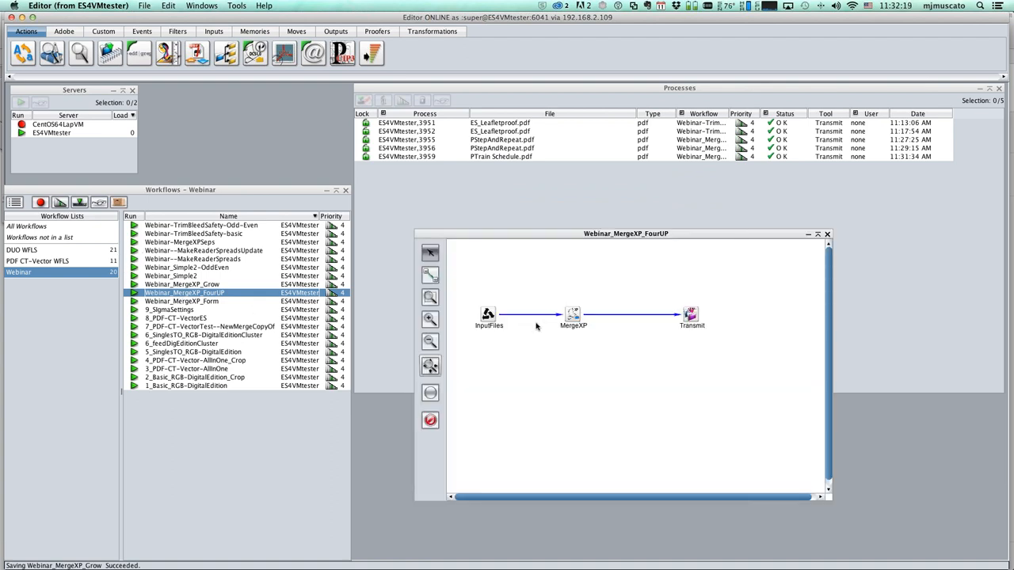
Open the MergeXP settings of Webinar_MergeXP_FourUP and examine the global expression and the numbered page inputs.
mouse_move(572, 316)
left_mouse_down()
mouse_move(576, 347)
mouse_move(573, 315)
left_mouse_up()
double_click(572, 315)
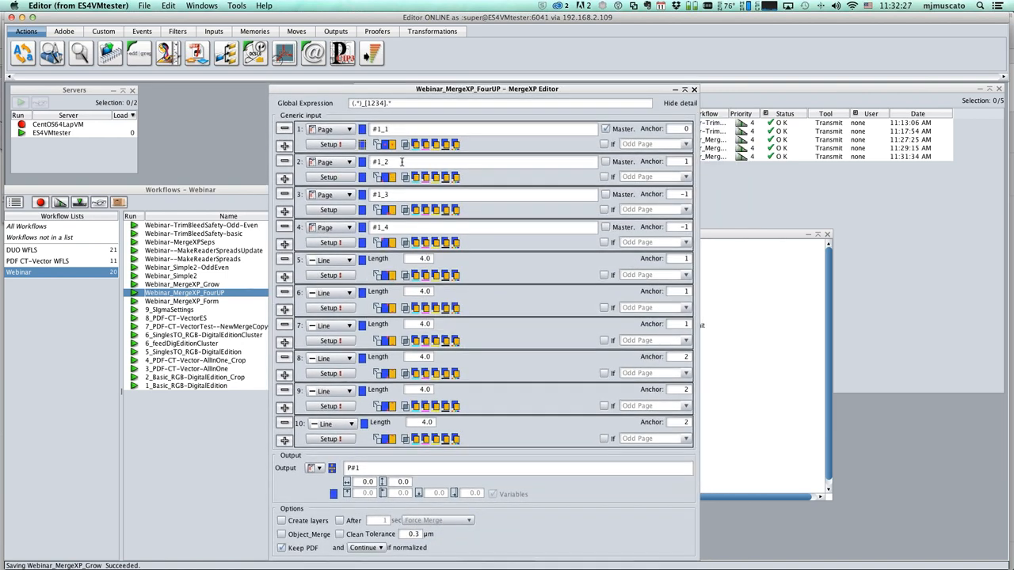
left_click(402, 162)
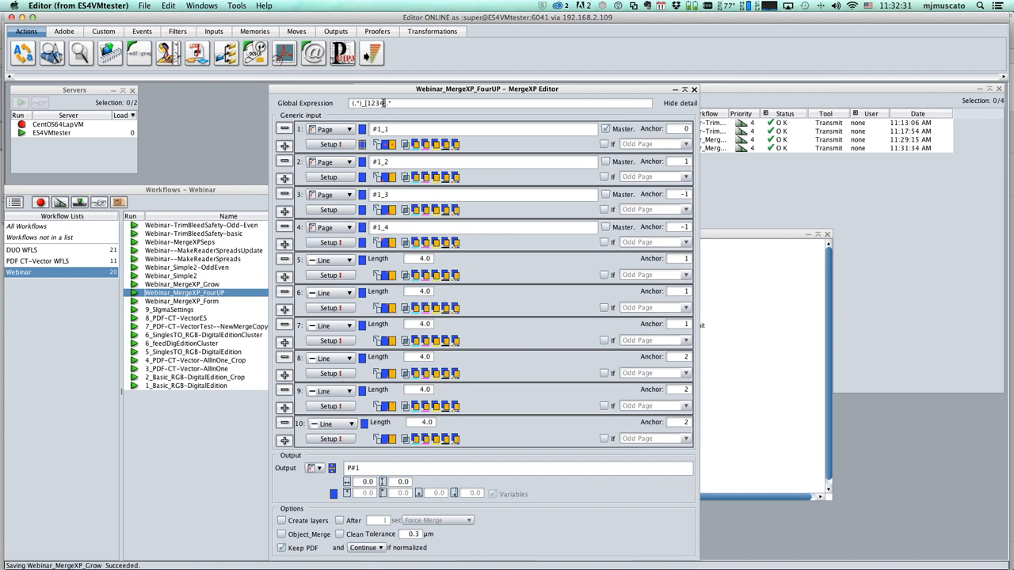
left_click_drag(381, 103, 367, 103)
left_click(411, 123)
left_click_drag(394, 196, 371, 196)
left_click_drag(396, 162, 346, 162)
left_click_drag(393, 102, 325, 102)
Switch to Finder, preview PTrain Schedule.pdf, close the preview and return to the MergeXP settings in the DALIM Editor.
key("super+Tab")
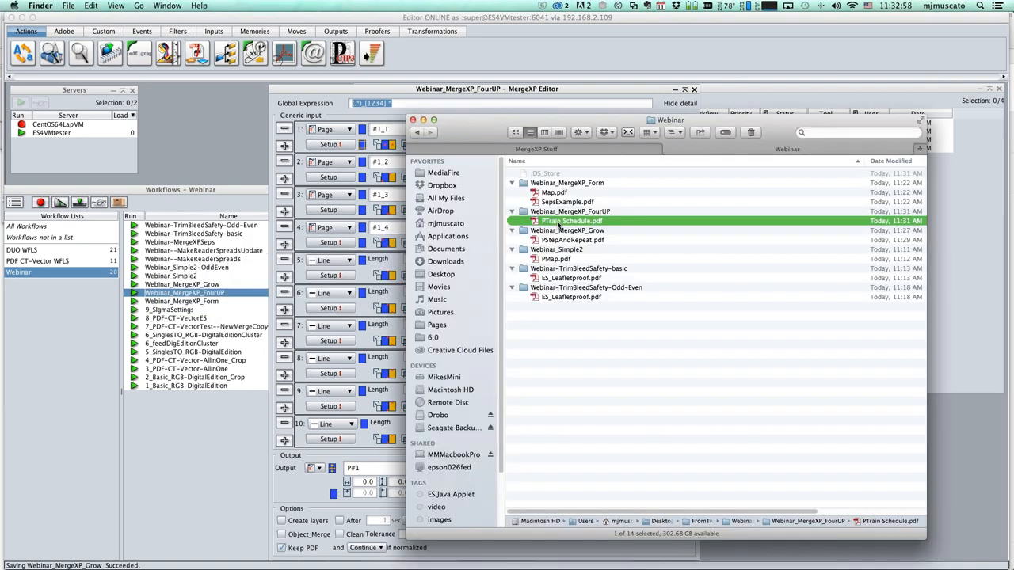
key("space")
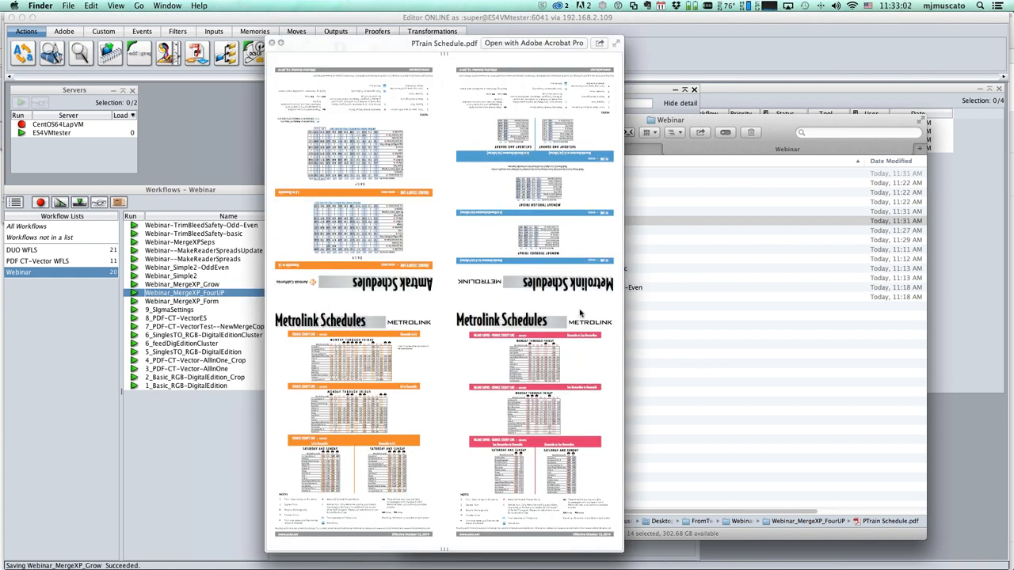
key("space")
left_click(334, 91)
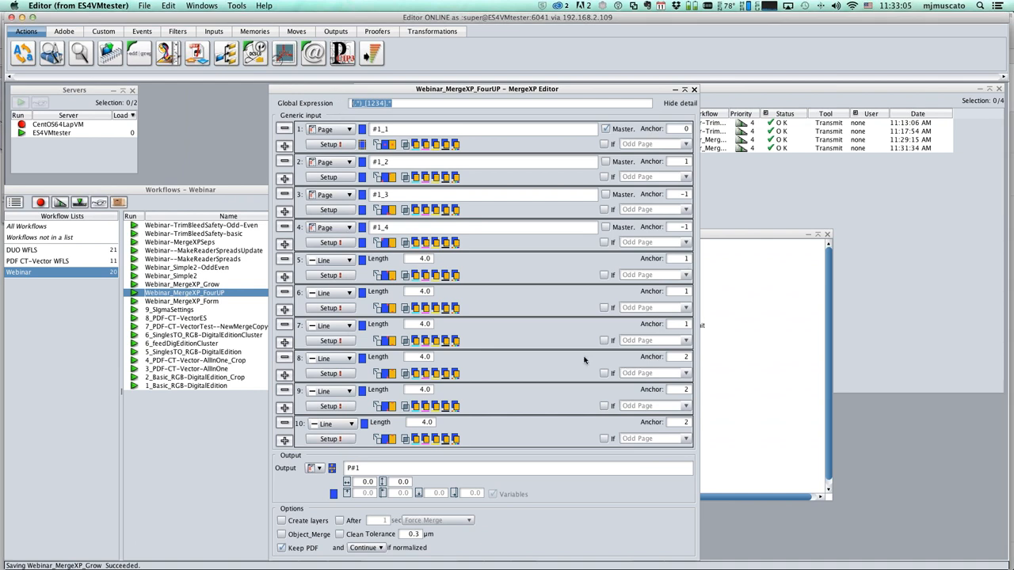
left_click(562, 473)
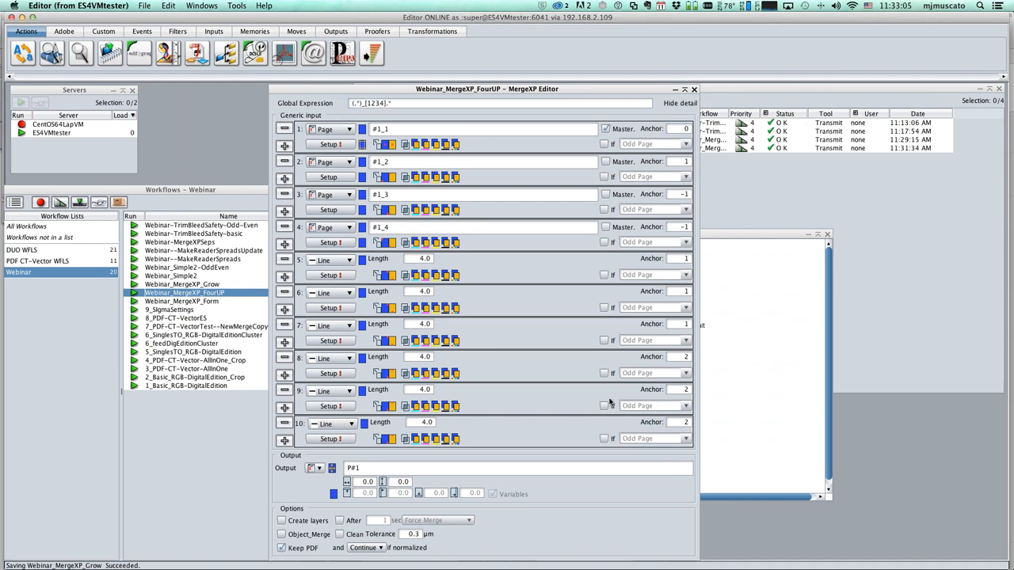
Add an eleventh input after the last line, make it a Register mark, and set its box size to 3 and stroke to 0.3.
left_click(285, 441)
scroll(557, 358, "down", 3)
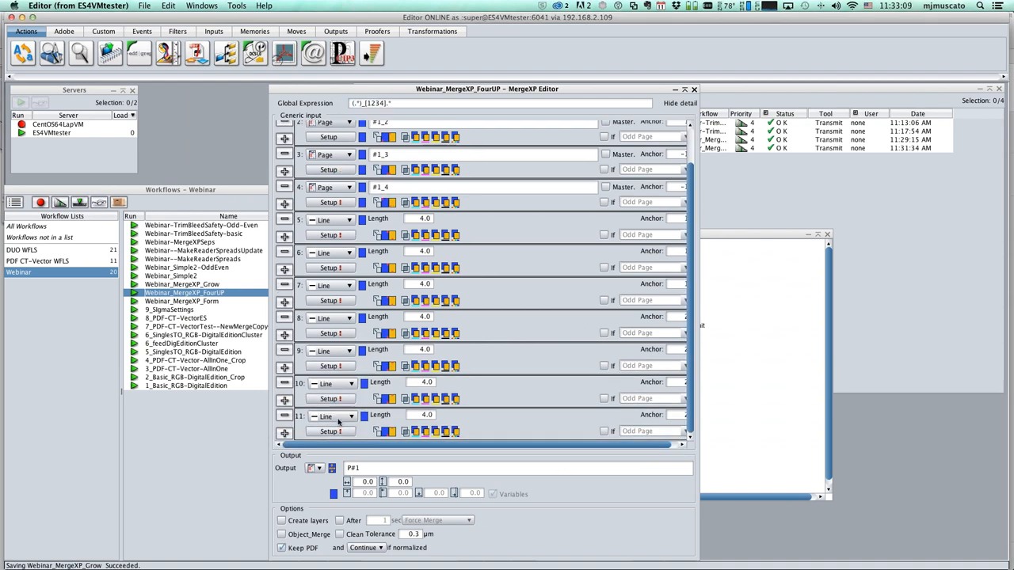
left_click(346, 418)
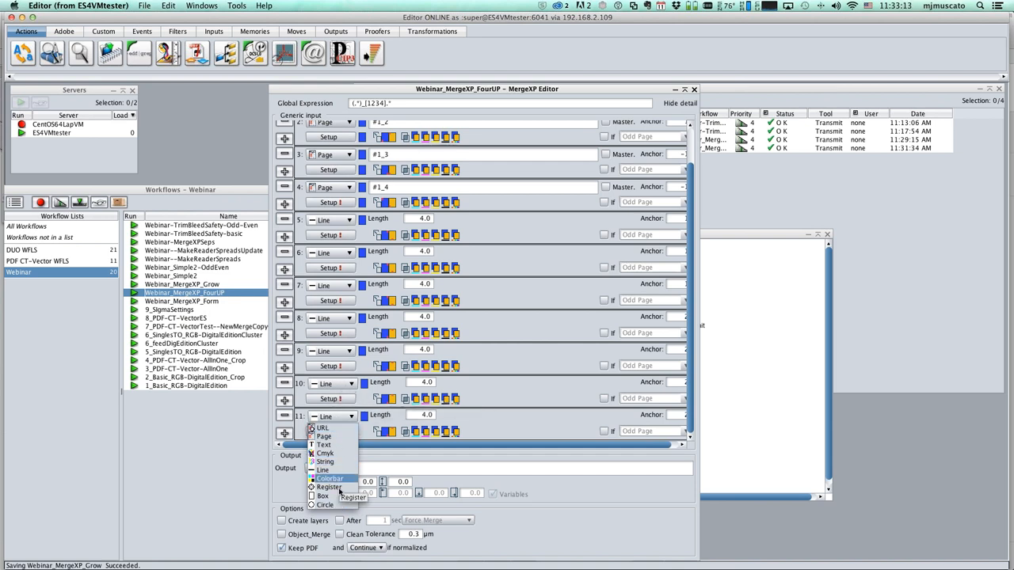
left_click(329, 487)
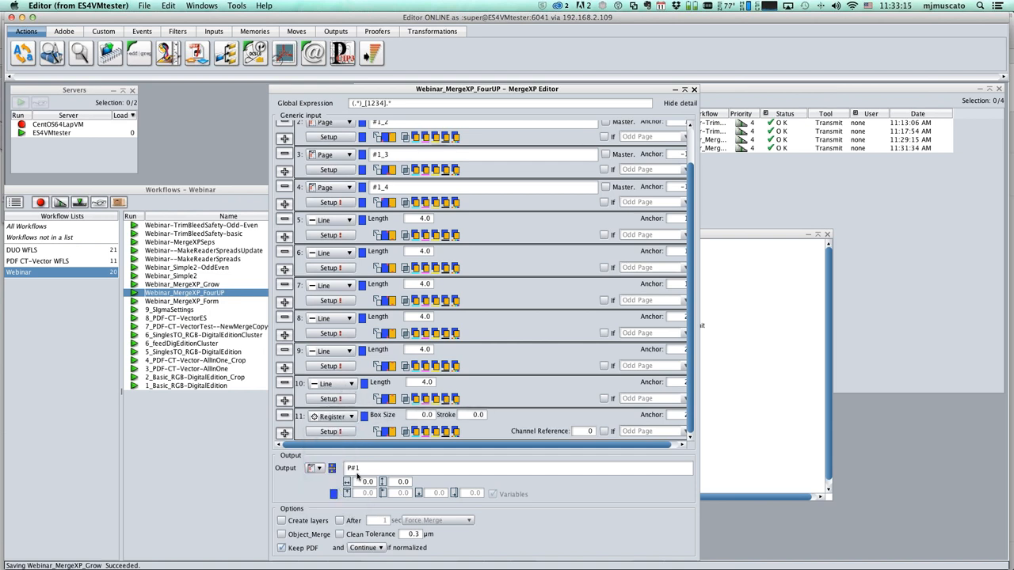
left_click(415, 418)
type("3")
left_click(469, 418)
type("0.3")
left_click_drag(667, 448, 674, 449)
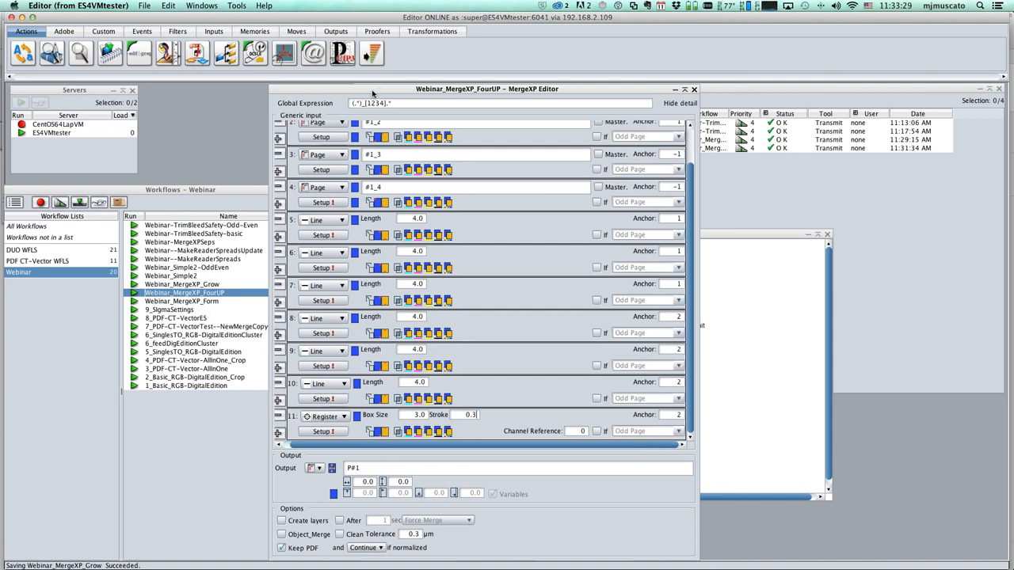
Move the MergeXP Editor window so that its Cancel and Ok controls are in view.
left_click_drag(340, 89, 306, 97)
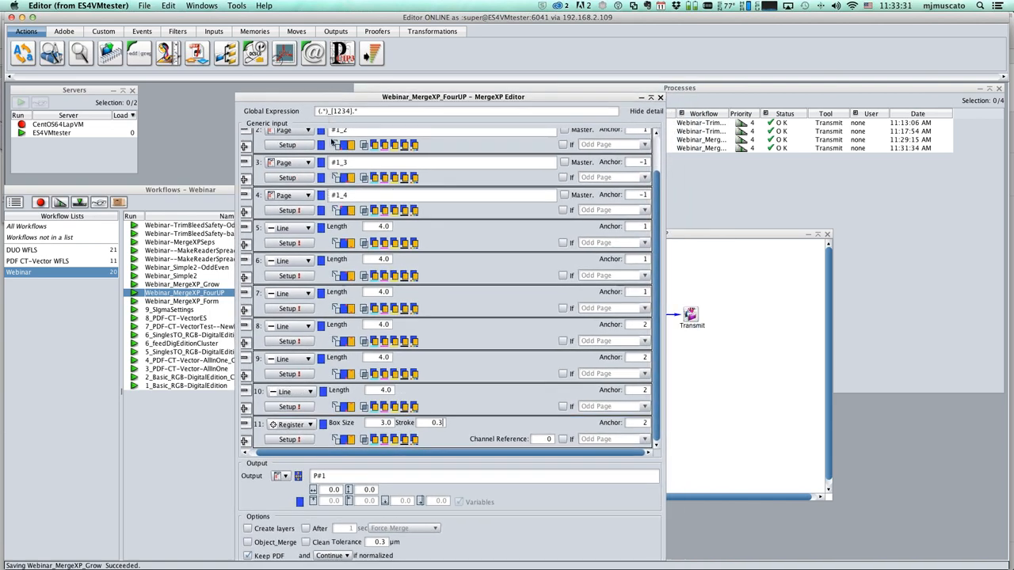
mouse_move(331, 141)
left_mouse_down()
mouse_move(330, 165)
mouse_move(327, 144)
left_mouse_up()
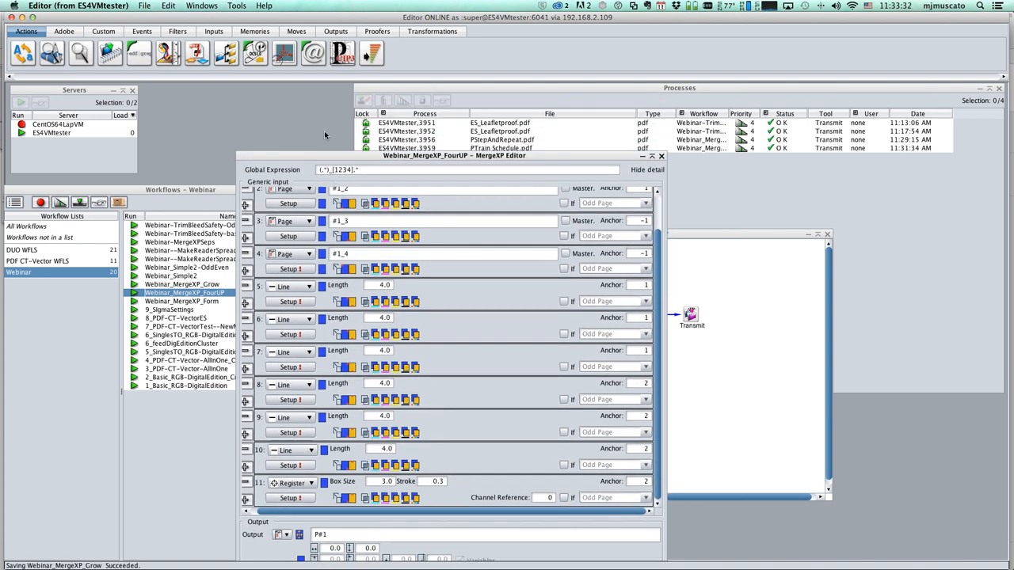
left_click_drag(273, 101, 233, 140)
left_click_drag(283, 129, 477, 80)
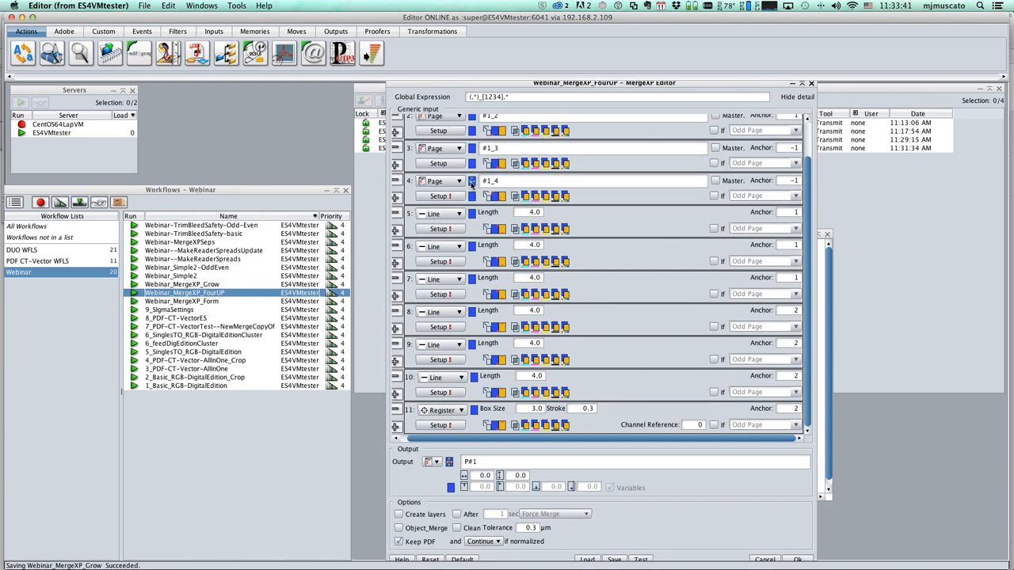
Attach the register mark with page anchor Top Left and fill attachment Center Right.
scroll(472, 184, "up", 3)
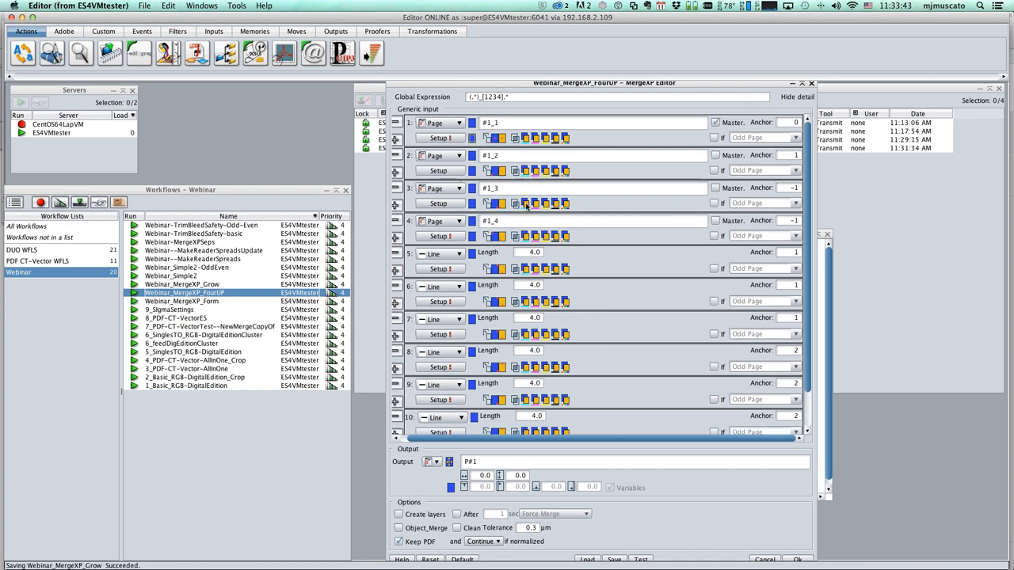
scroll(596, 259, "down", 3)
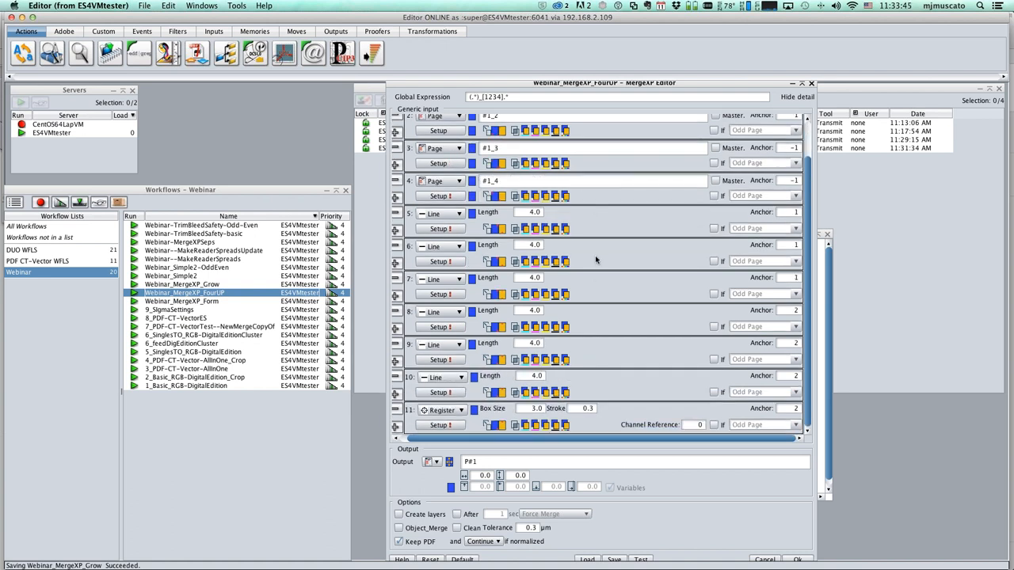
left_click(497, 426)
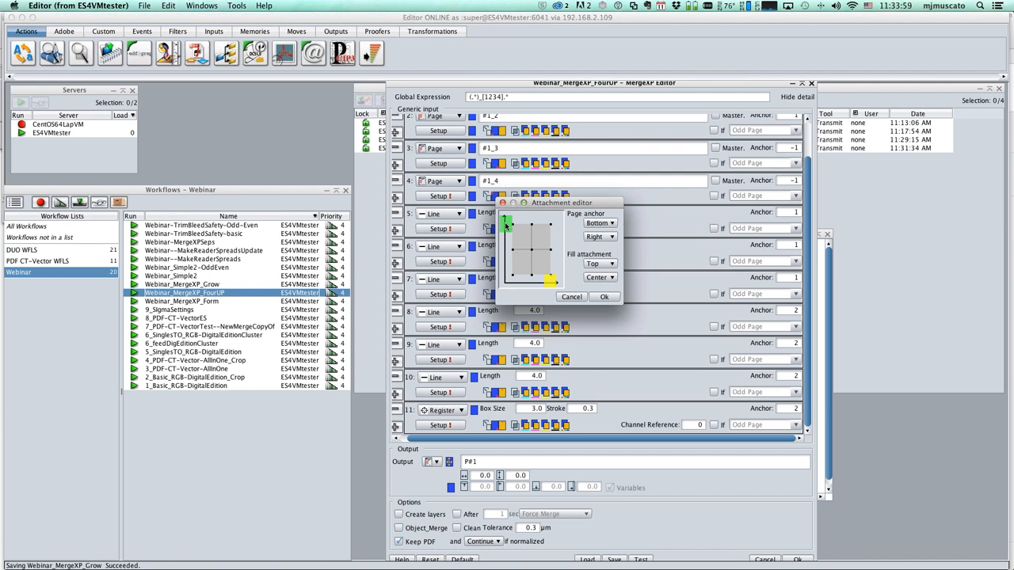
left_click(507, 225)
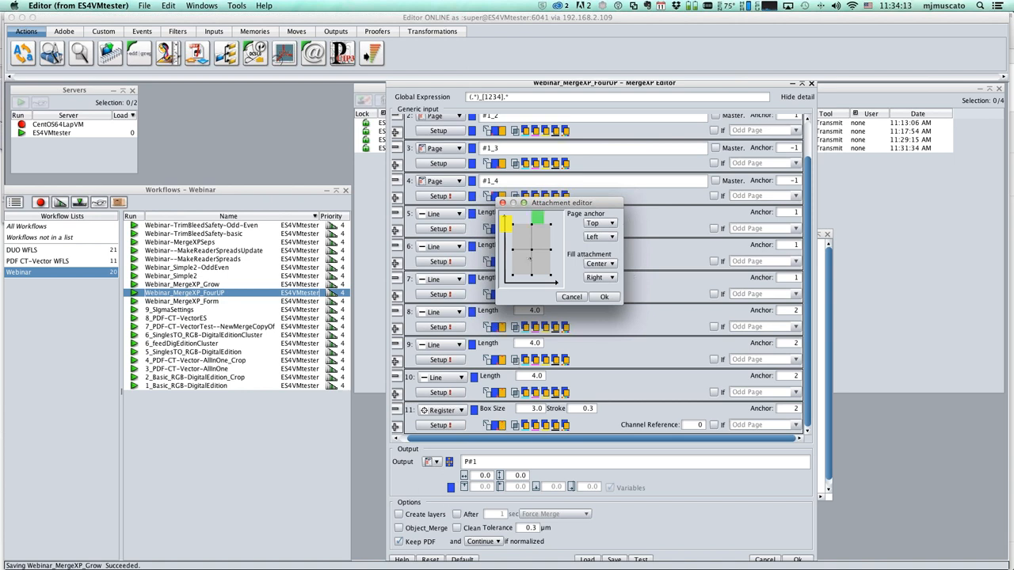
left_click(604, 298)
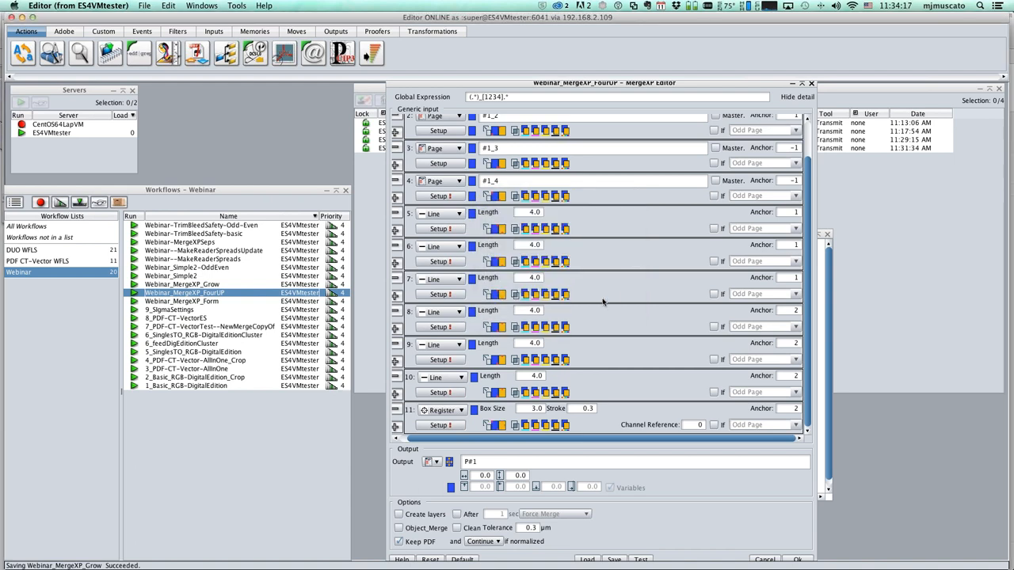
Accept the MergeXP settings and save the Webinar_MergeXP_FourUP workflow.
left_click(797, 559)
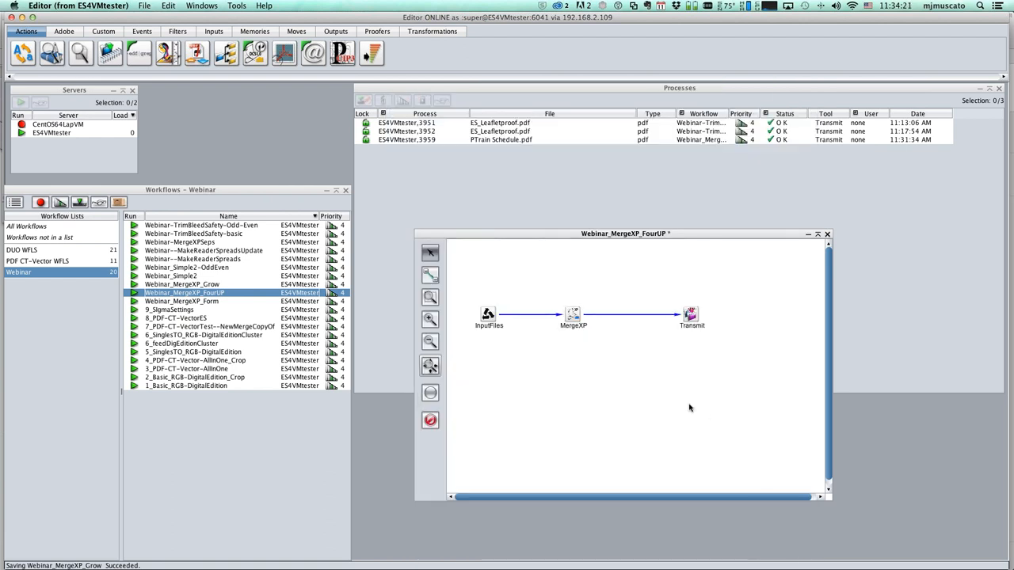
key("super+s")
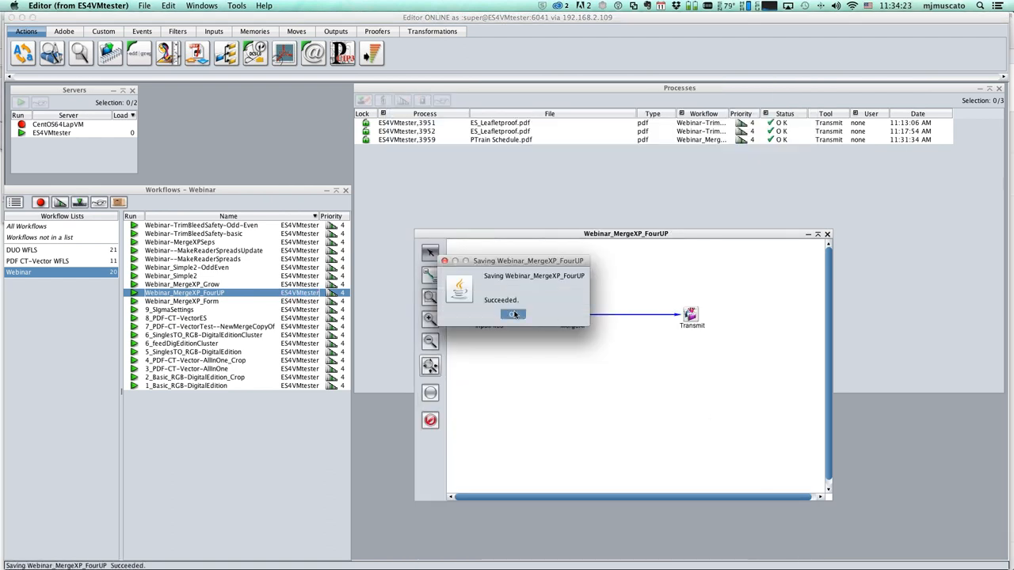
left_click(514, 315)
Switch to Finder, run Train Schedule.pdf from MergeXP Stuff through Webinar_MergeXP_FourUP, and move the Finder window clear of the process list.
key("super+Tab")
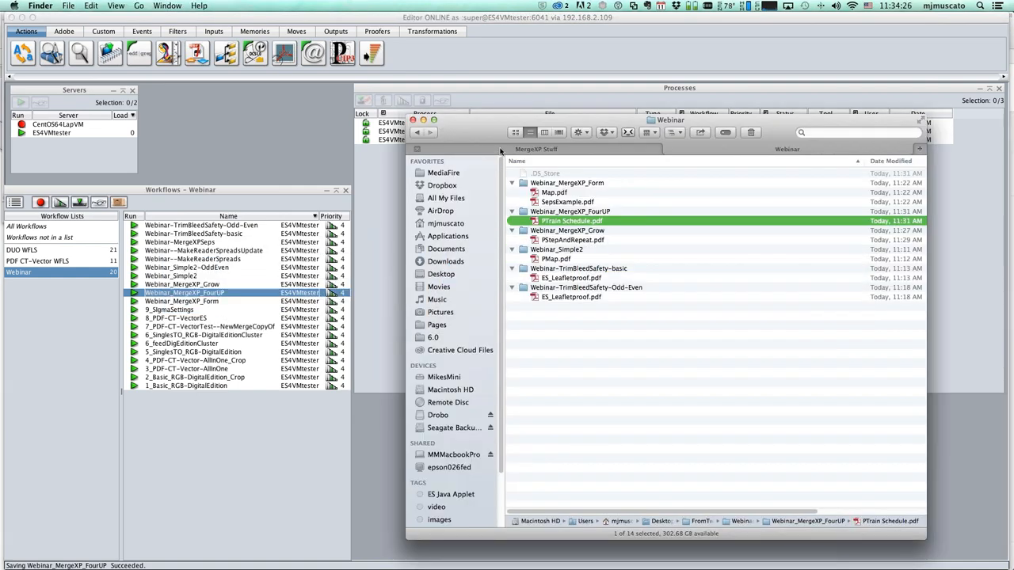
left_click(502, 149)
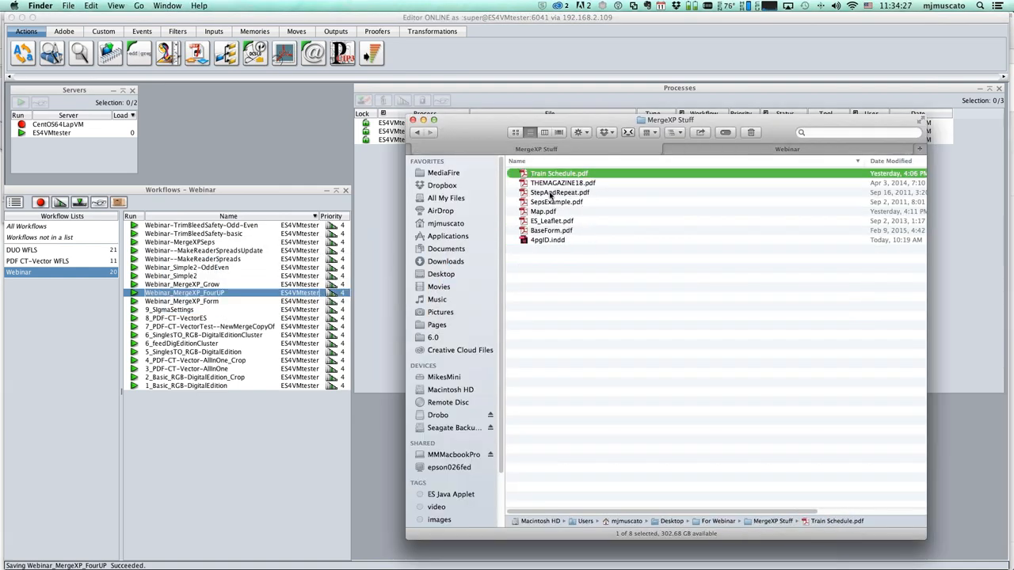
left_click_drag(525, 174, 213, 294)
left_click_drag(464, 133, 396, 223)
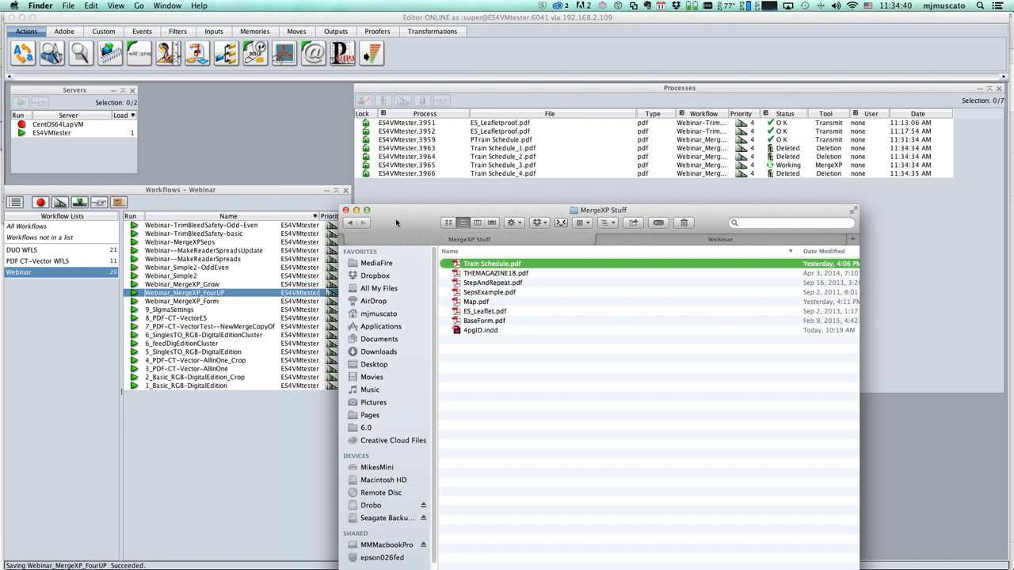
Preview the new PTrain Schedule.pdf in the Webinar_MergeXP_FourUP output folder.
left_click(700, 241)
left_click(494, 303)
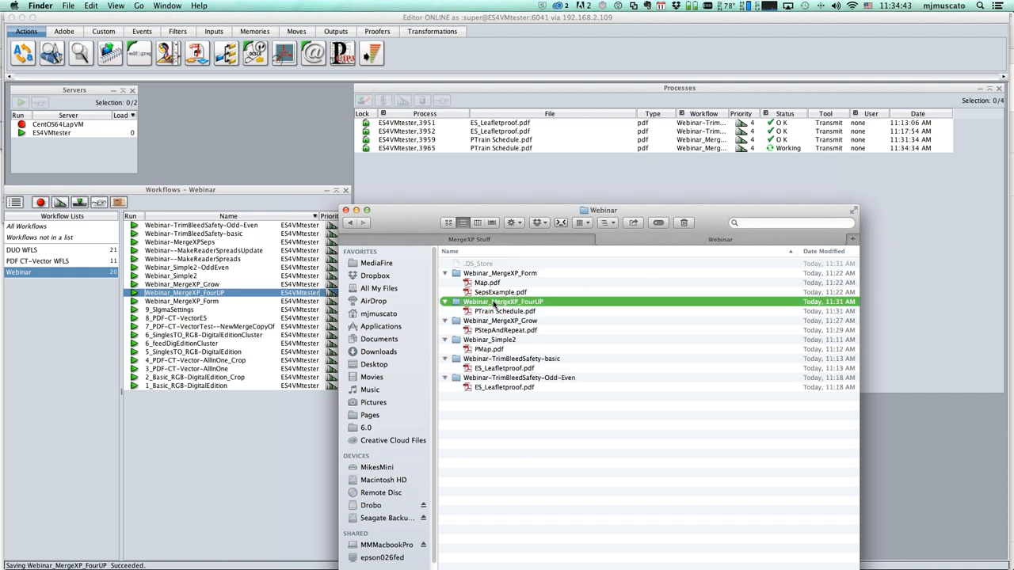
left_click(491, 312)
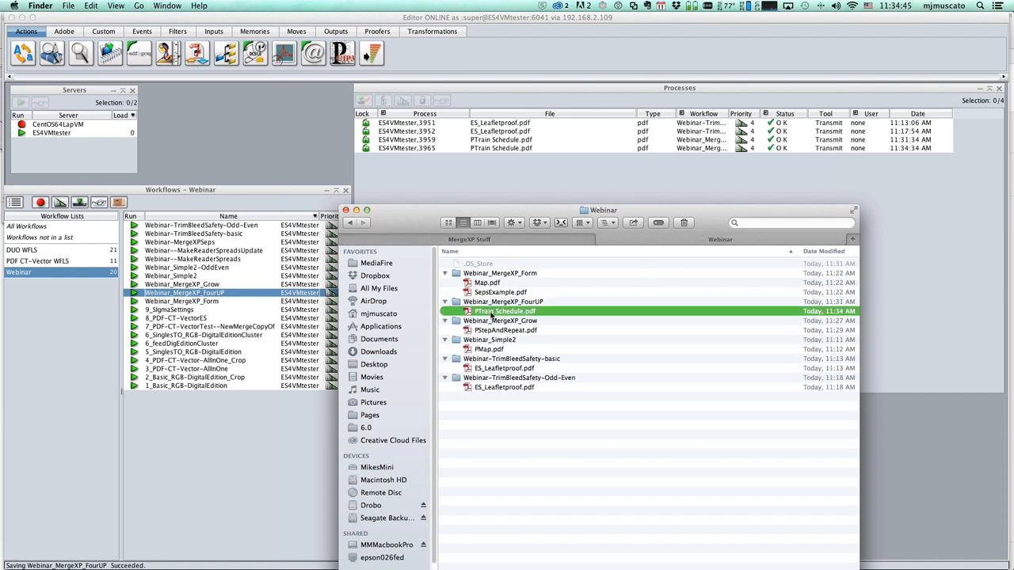
key("space")
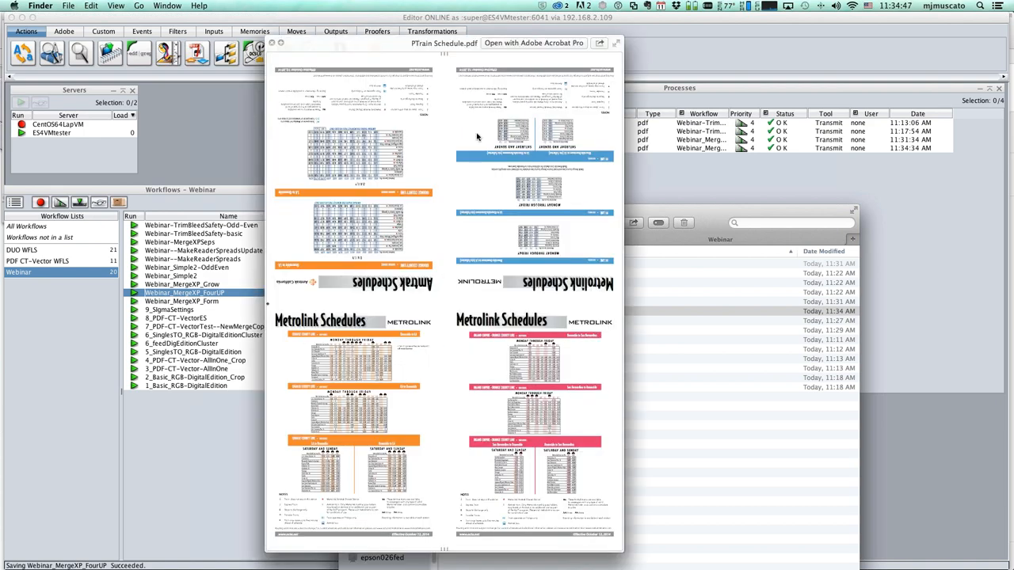
Open PTrain Schedule.pdf in Adobe Acrobat Pro, inspect the register mark at the sheet's left edge, then close the file and return to Finder.
left_click(533, 43)
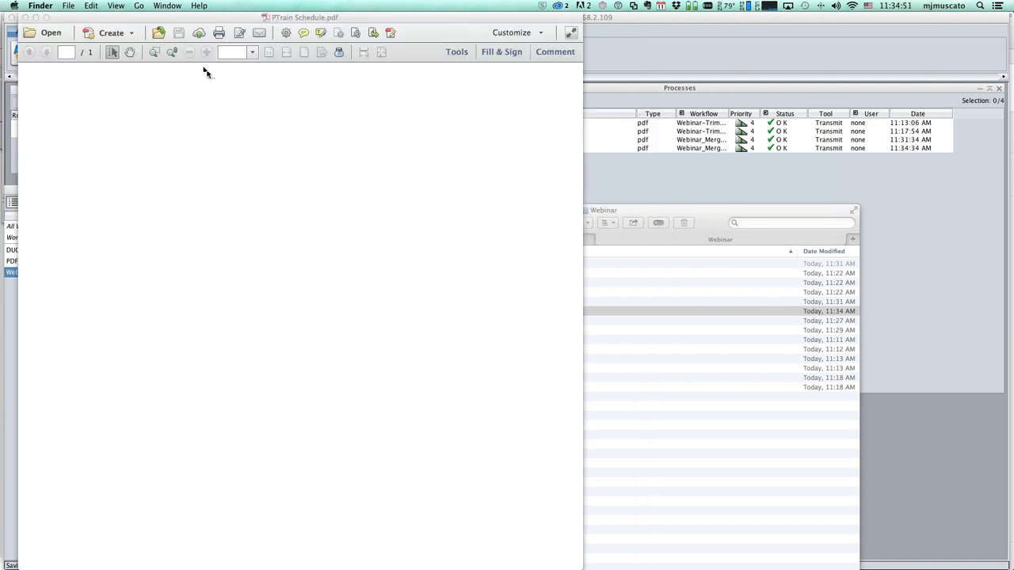
left_click(155, 52)
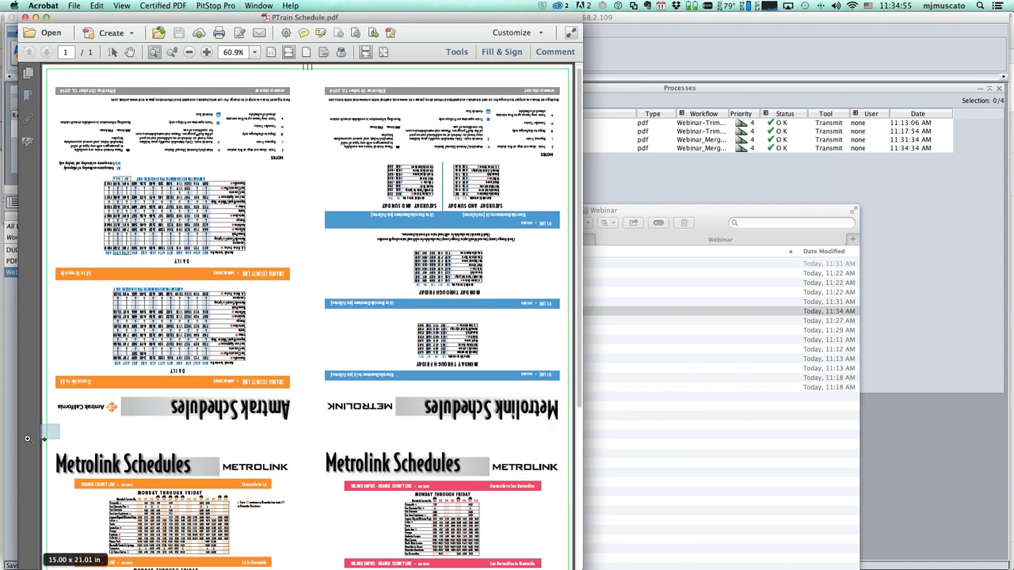
left_click(77, 467)
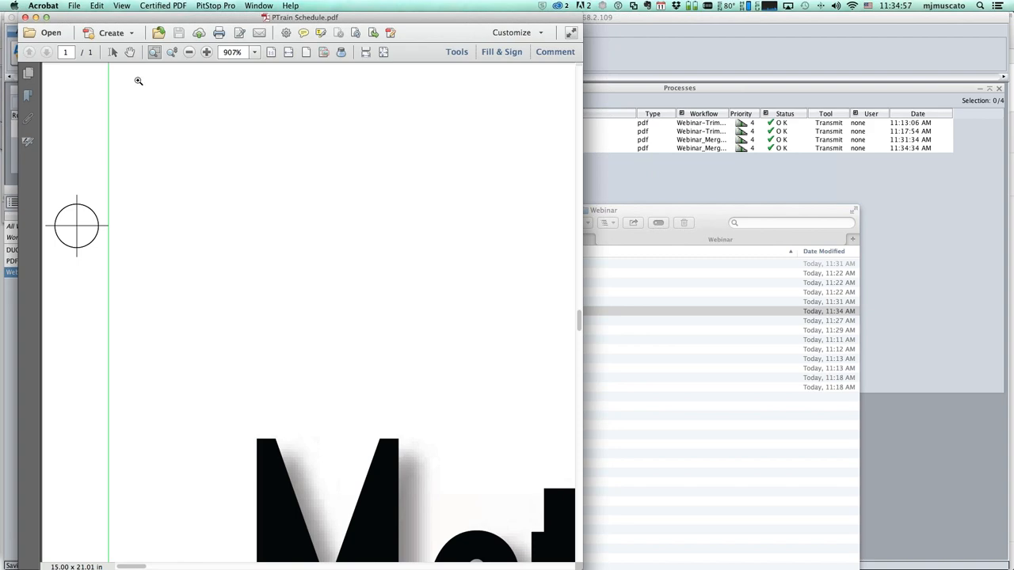
left_click(25, 17)
key("super+Tab")
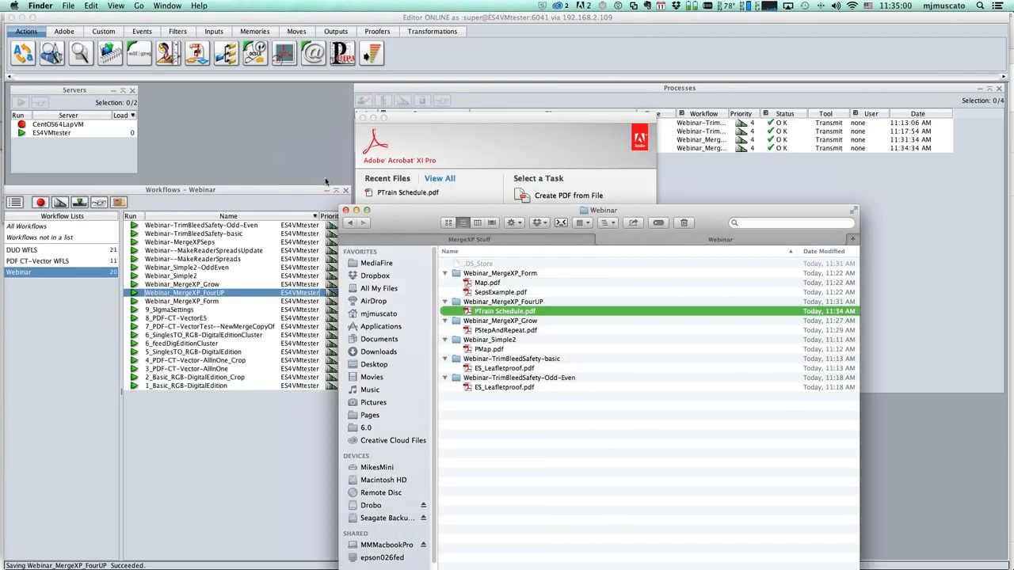
Return to the DALIM Editor, reopen the MergeXP settings, try channel reference 1 for the register mark, and close without applying.
left_click(257, 128)
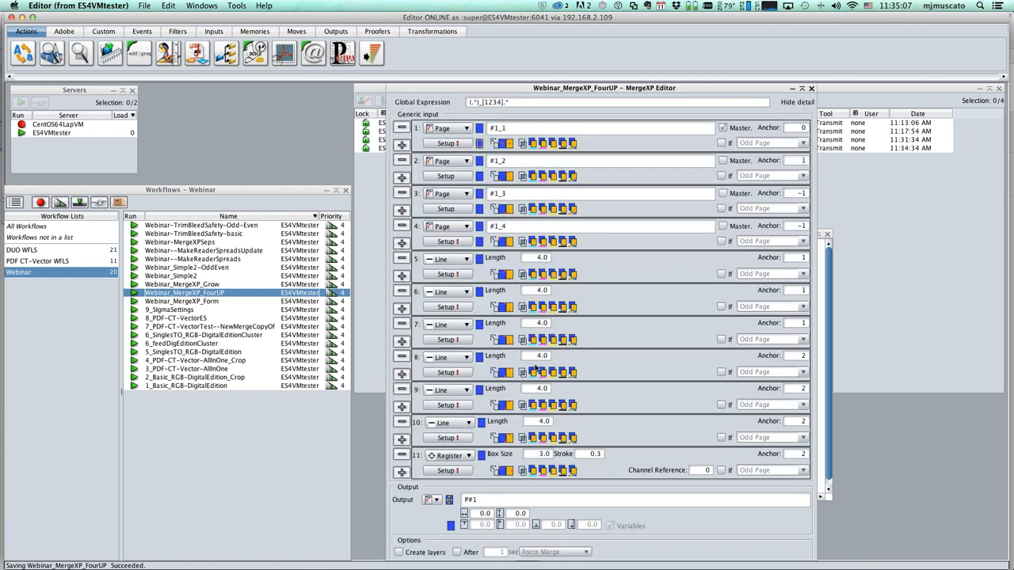
left_click(468, 456)
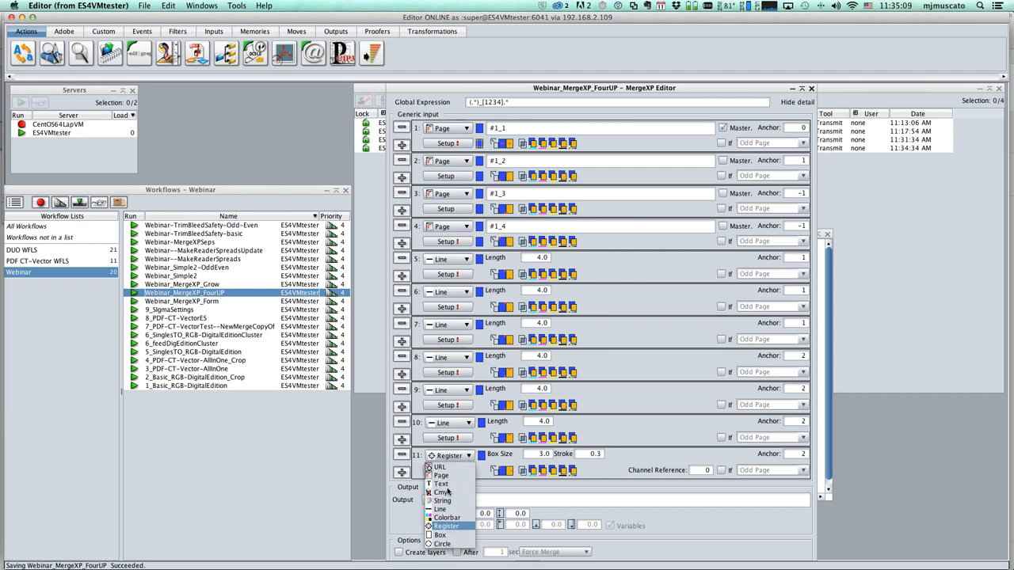
left_click(447, 526)
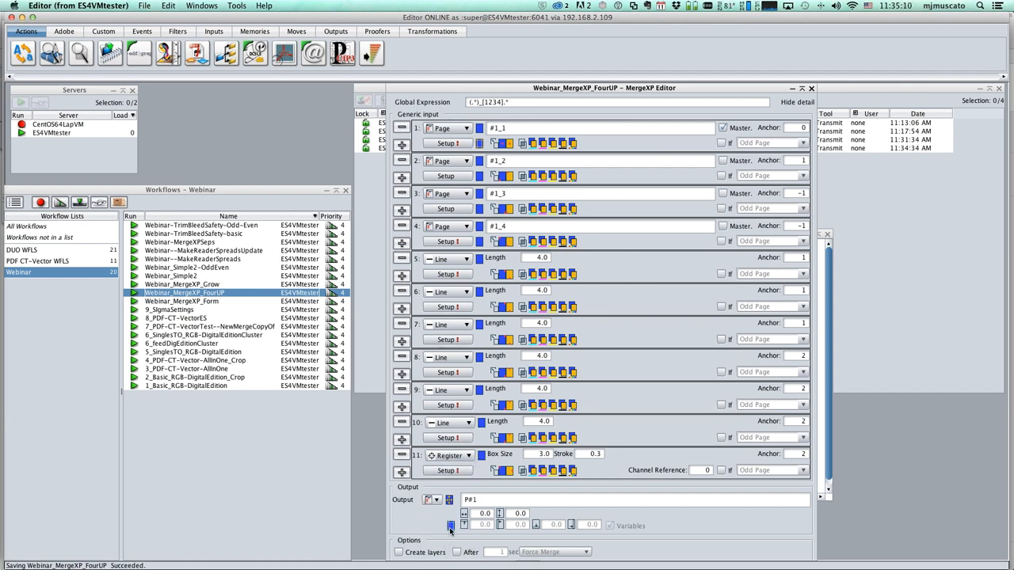
double_click(694, 469)
type("1")
left_click(468, 459)
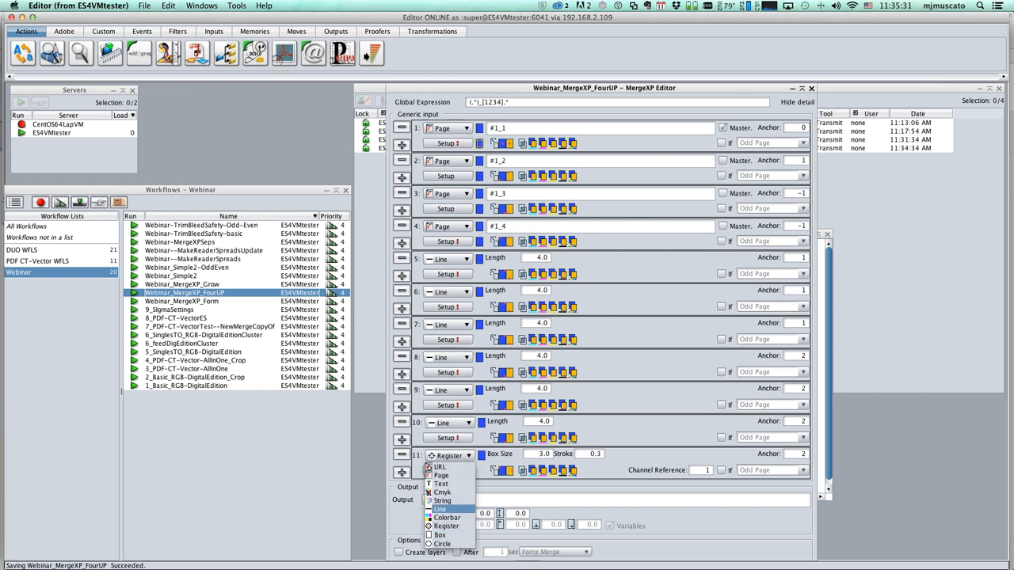
left_click(812, 88)
left_click(812, 88)
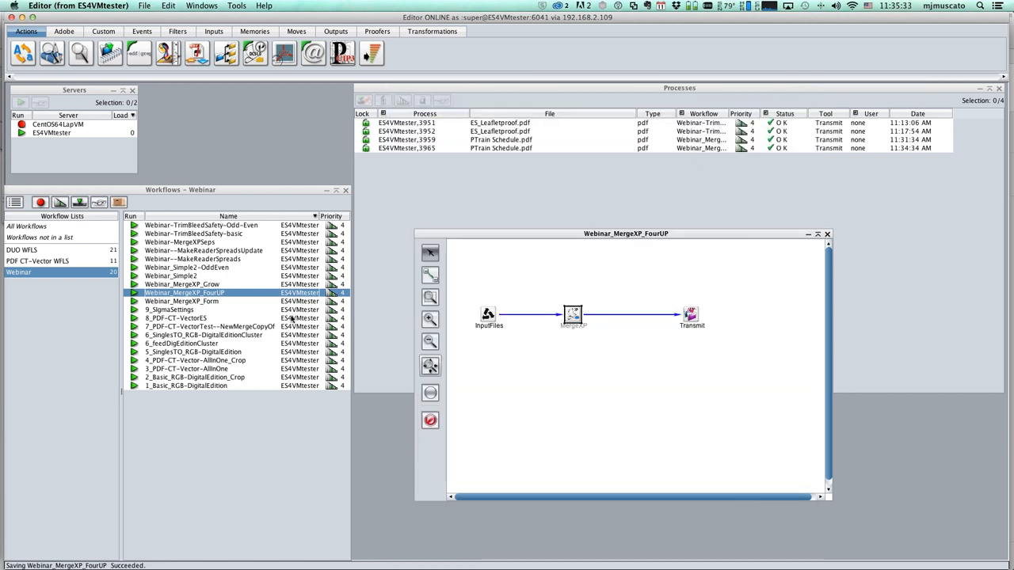
Switch to Finder, run SepsExample.pdf from MergeXP Stuff through the Webinar-MergeXPSeps workflow, and move the Finder window clear of the process list.
left_click(257, 432)
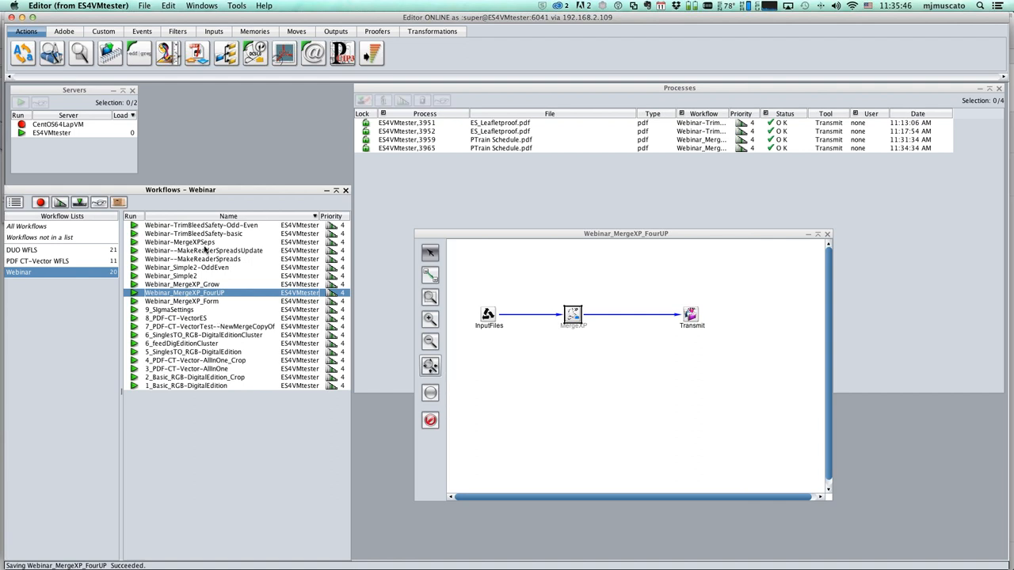
left_click(205, 242)
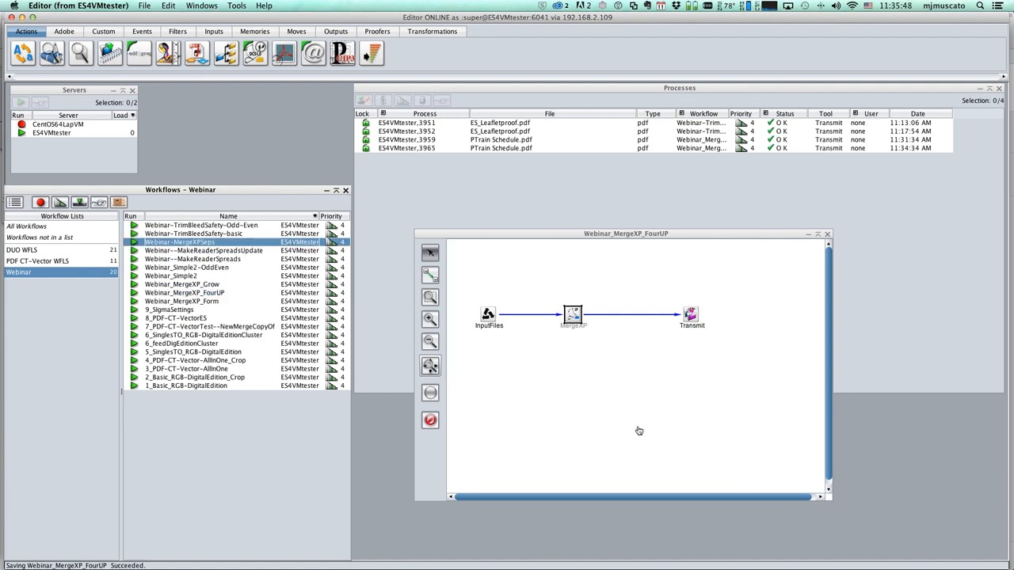
key("super+Tab")
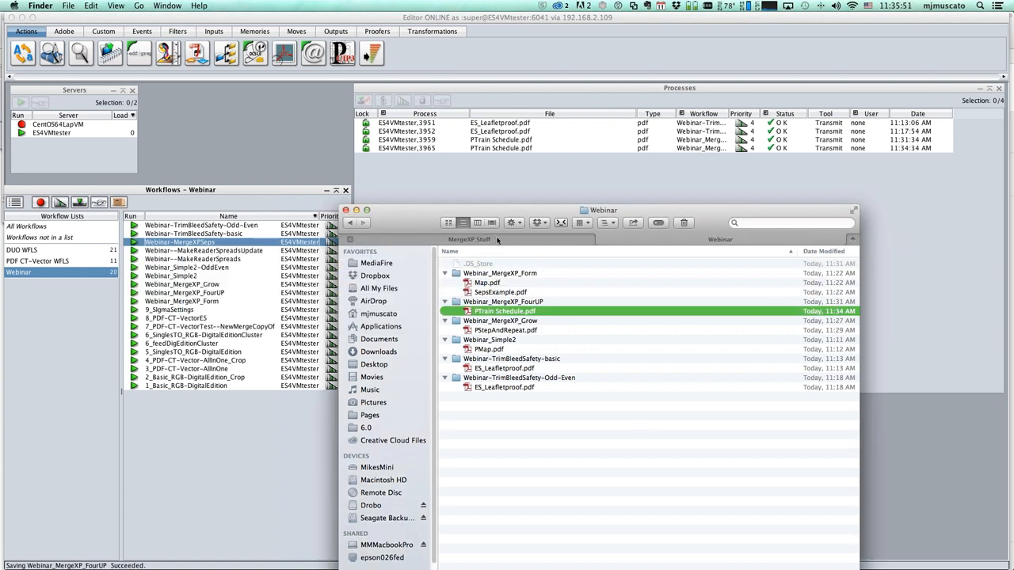
left_click(497, 240)
left_click(482, 293)
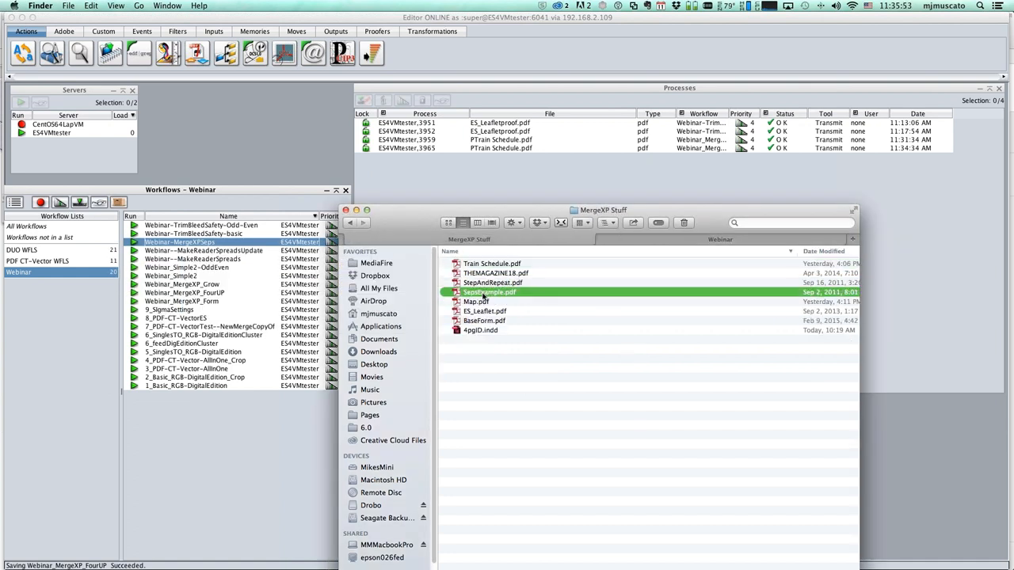
left_click_drag(483, 295, 209, 243)
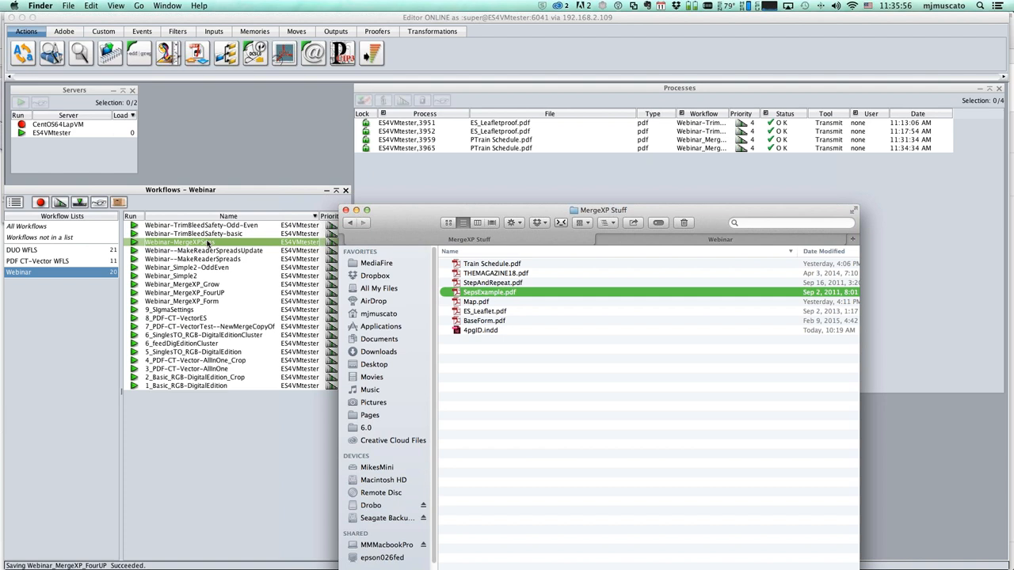
left_click_drag(547, 216, 549, 216)
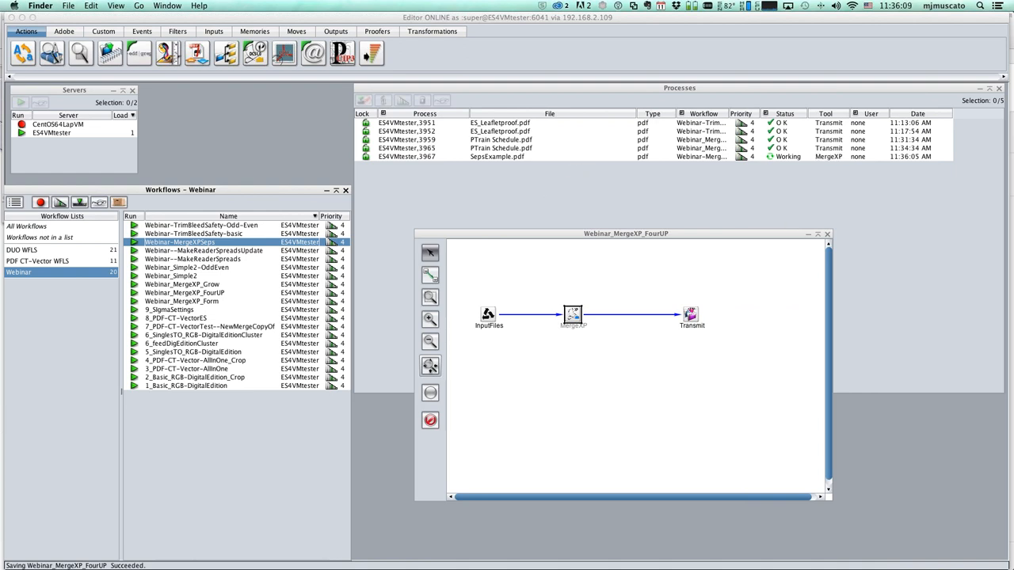
Bring the Finder window back into view, expand the Webinar-MergeXPSeps output folder, and preview sepProof-SepsExample.pdf.
left_click_drag(1013, 131, 453, 119)
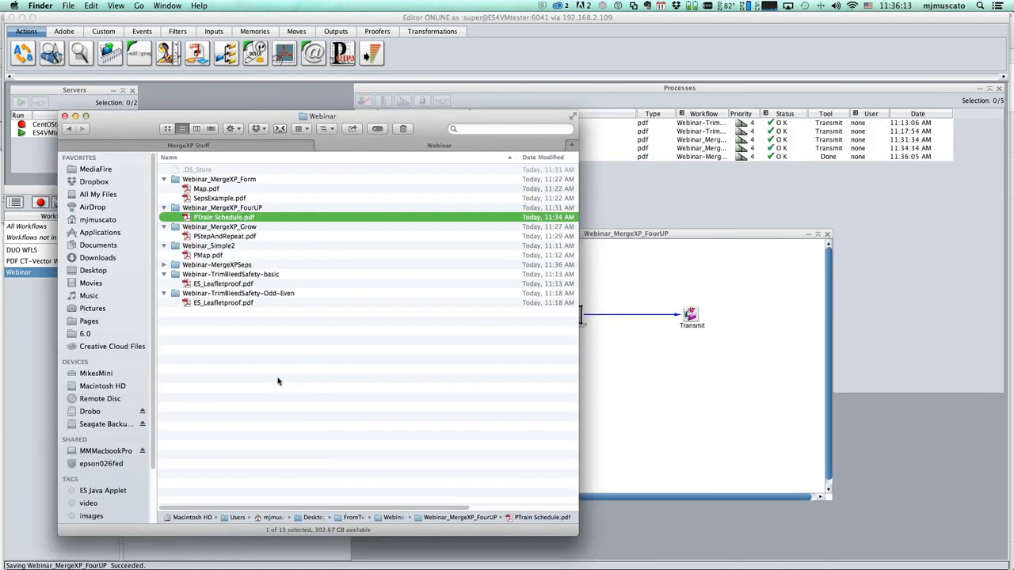
left_click(164, 264)
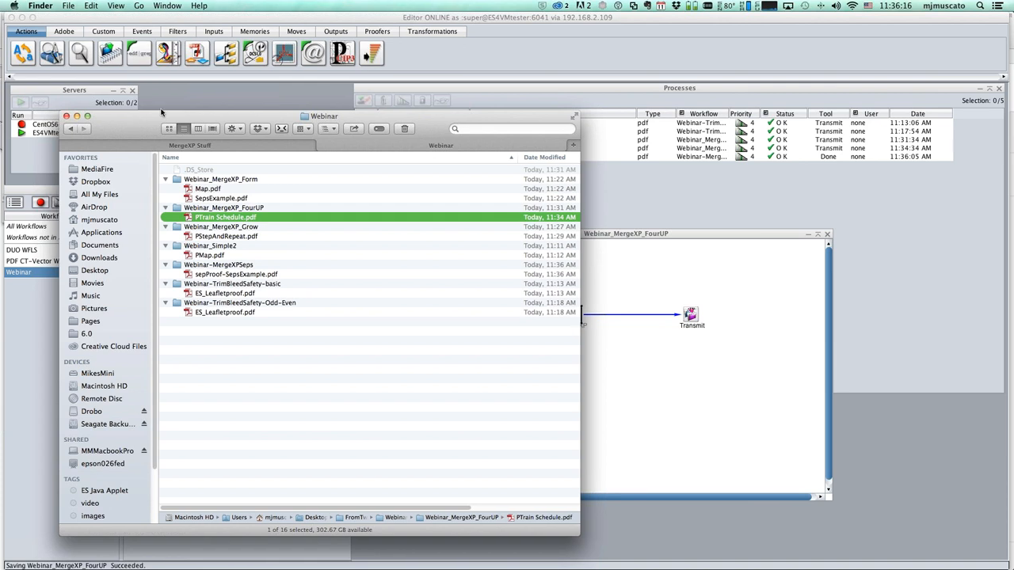
left_click_drag(130, 121, 172, 110)
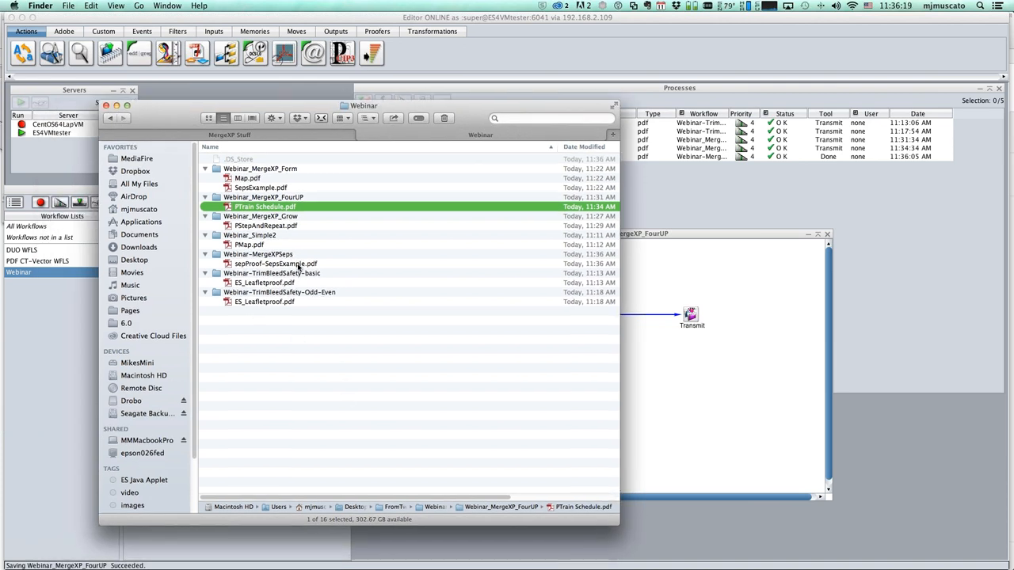
left_click_drag(299, 268, 299, 270)
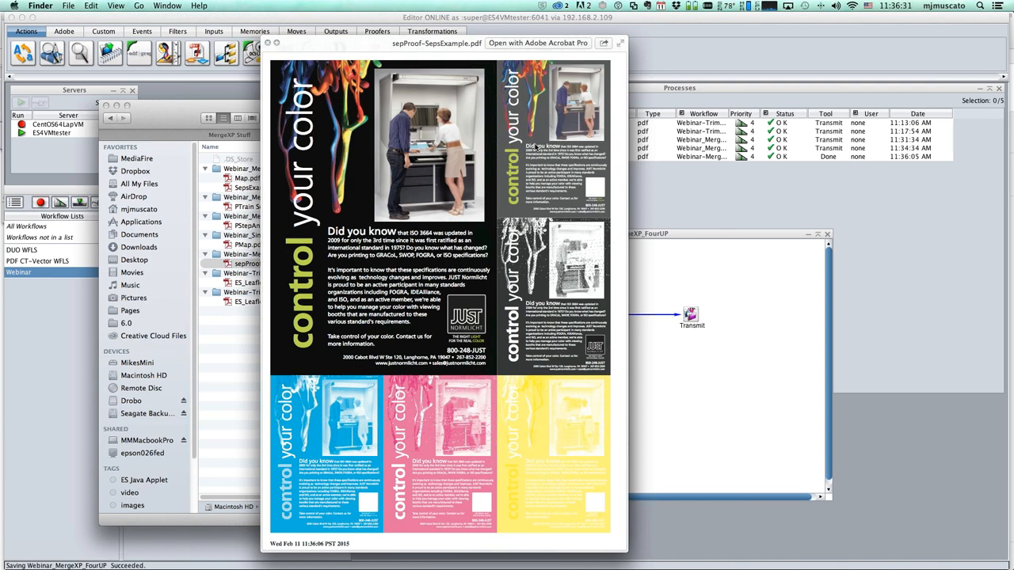
left_click(267, 43)
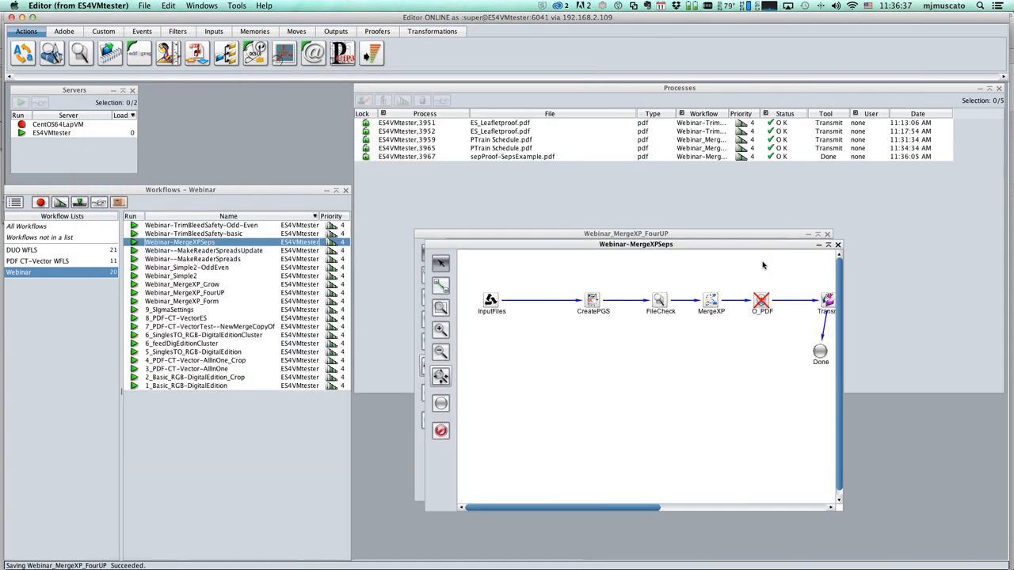
Open the MergeXP settings of the Webinar-MergeXPSeps workflow and review the scale and translation setup of page input 2.
left_click_drag(712, 304, 717, 337)
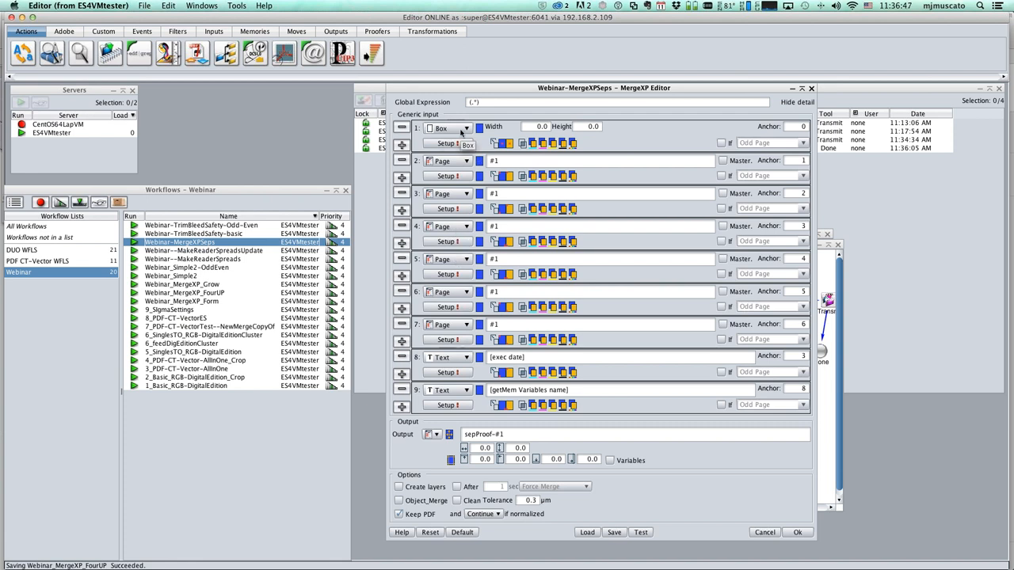
left_click(467, 161)
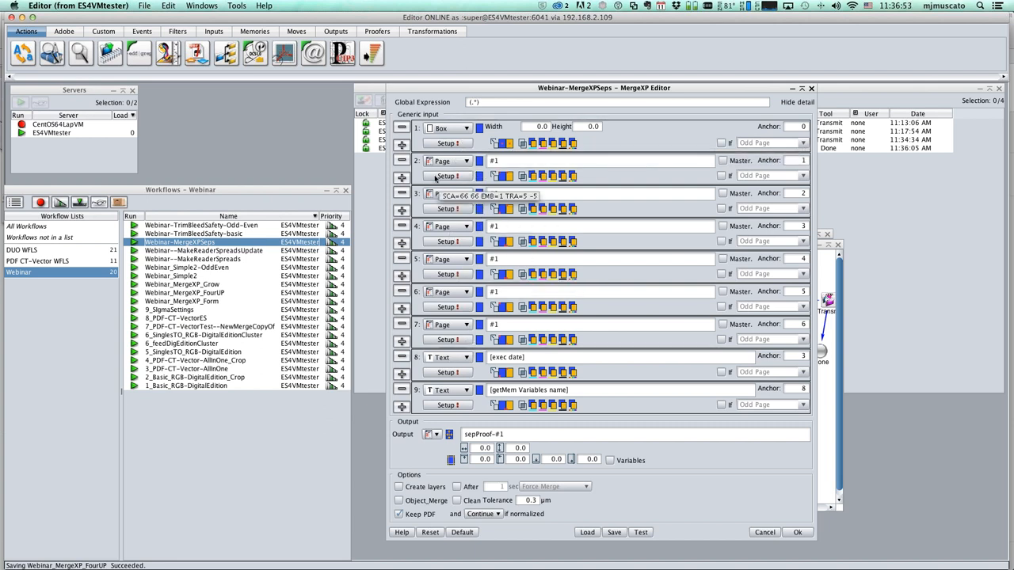
left_click(435, 179)
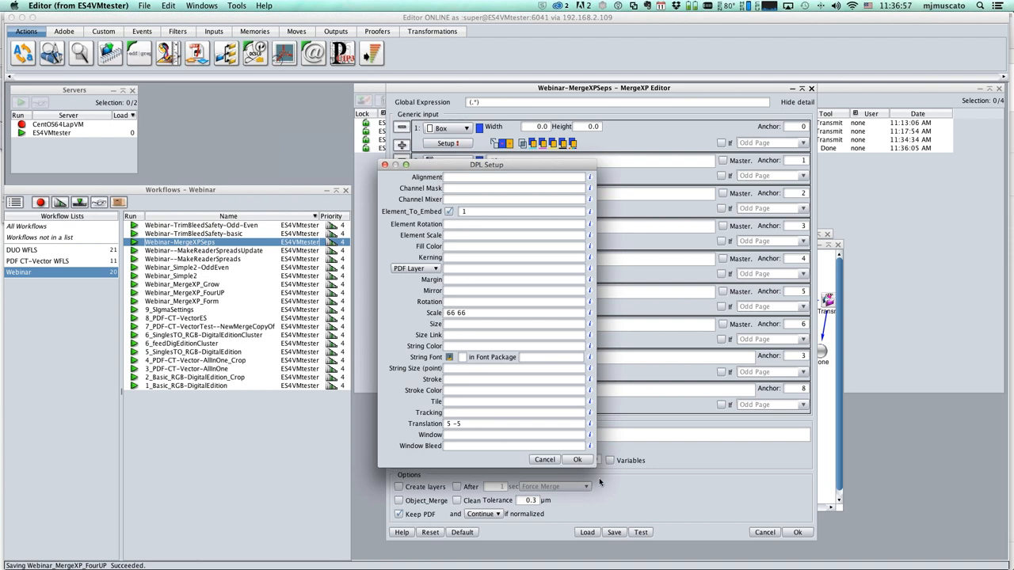
left_click(546, 460)
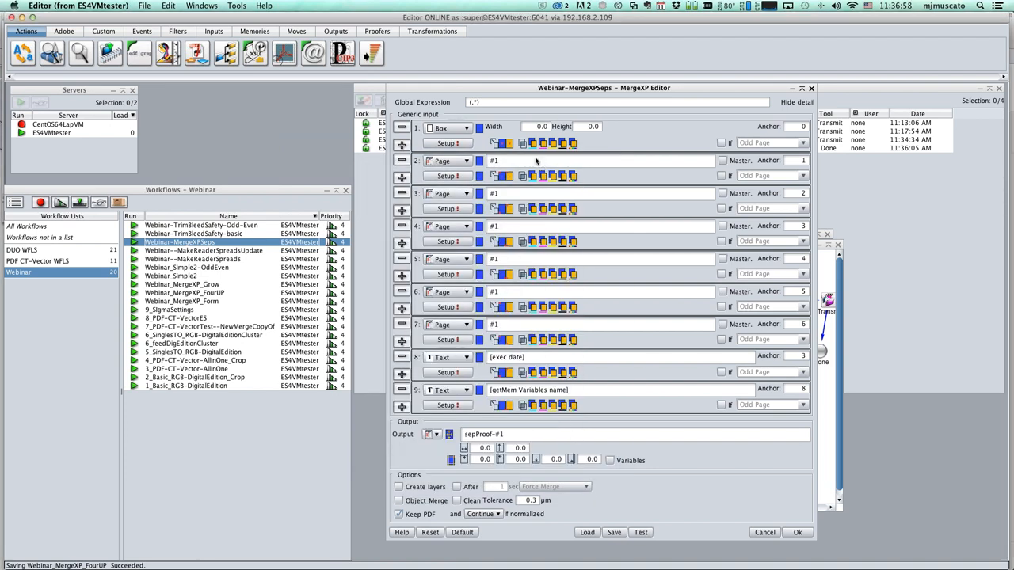
Review the channel mixer and scale setup of page input 4, then cancel without changes.
left_click(435, 241)
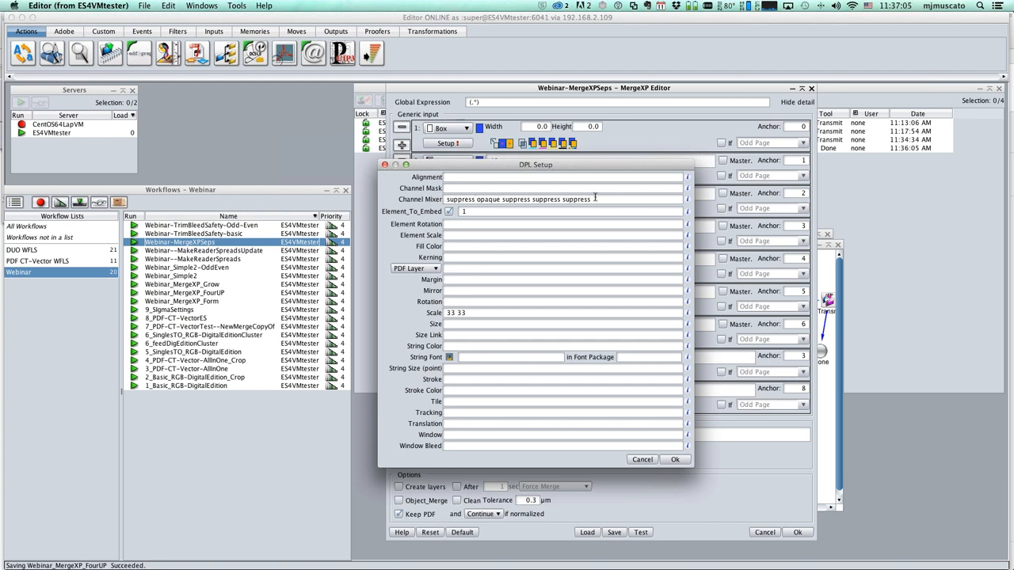
left_click(471, 313)
left_click(648, 462)
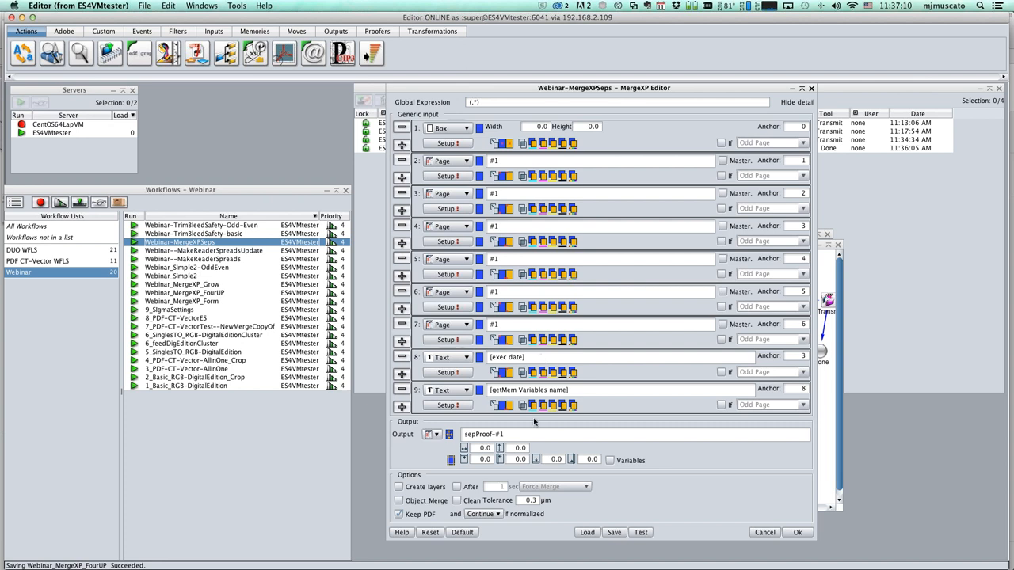
Check the page anchor and fill attachment of page input 3, then close the MergeXP settings without applying.
left_click(502, 214)
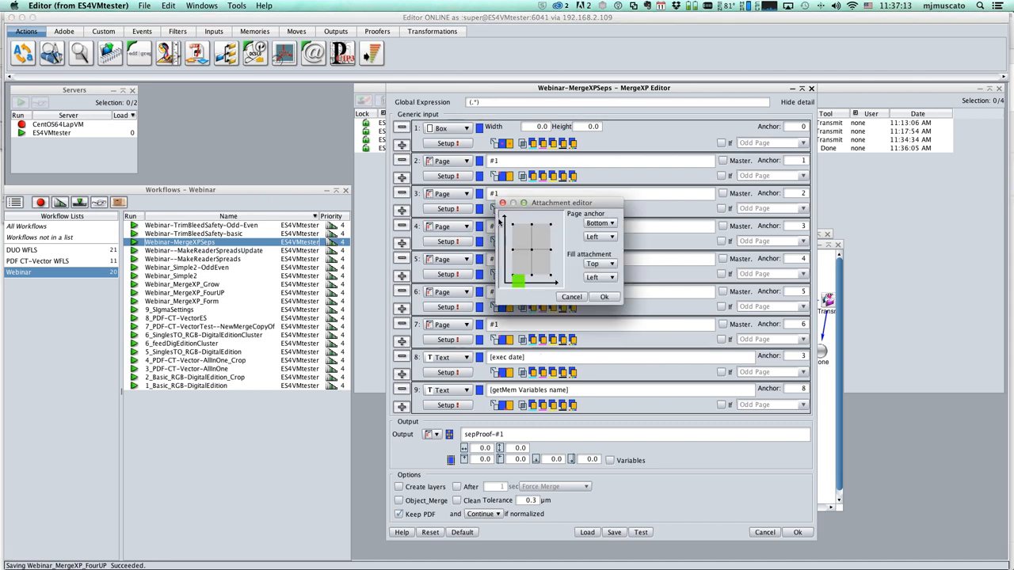
left_click(577, 295)
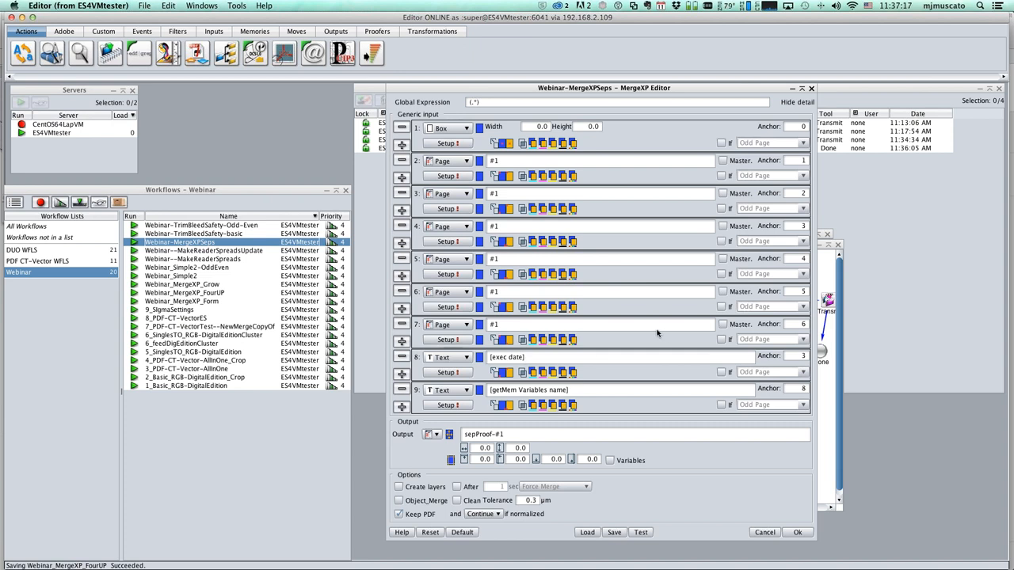
left_click(766, 532)
left_click(197, 500)
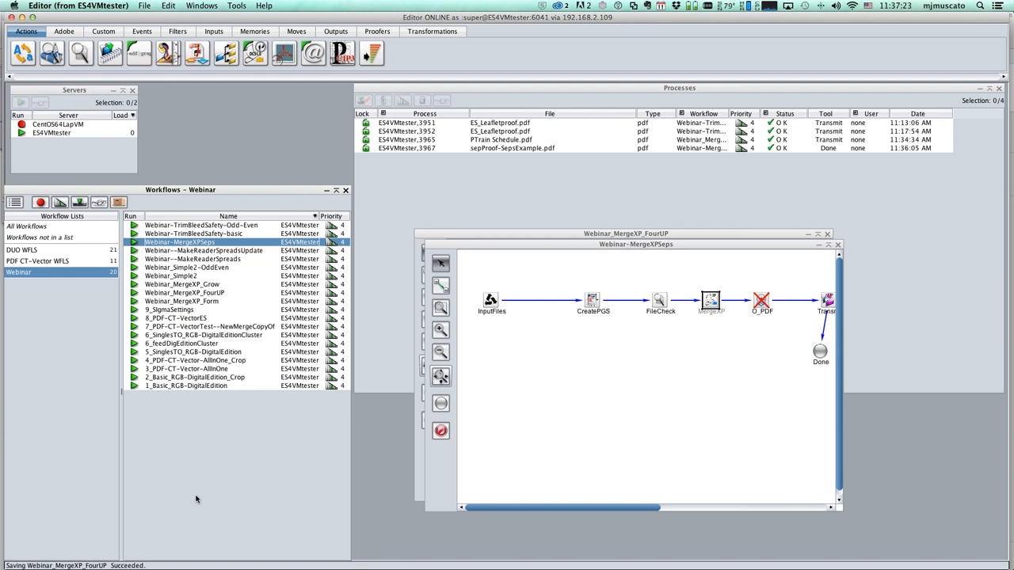
Close the Webinar-MergeXPSeps and Webinar_MergeXP_FourUP workflow windows.
left_click(616, 417)
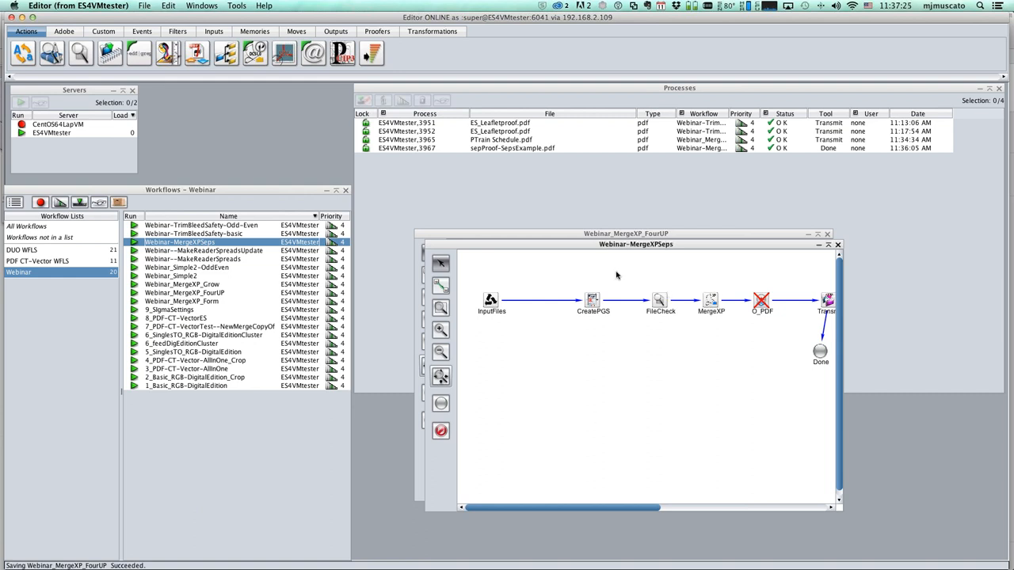
left_click_drag(514, 246, 446, 287)
left_click(783, 285)
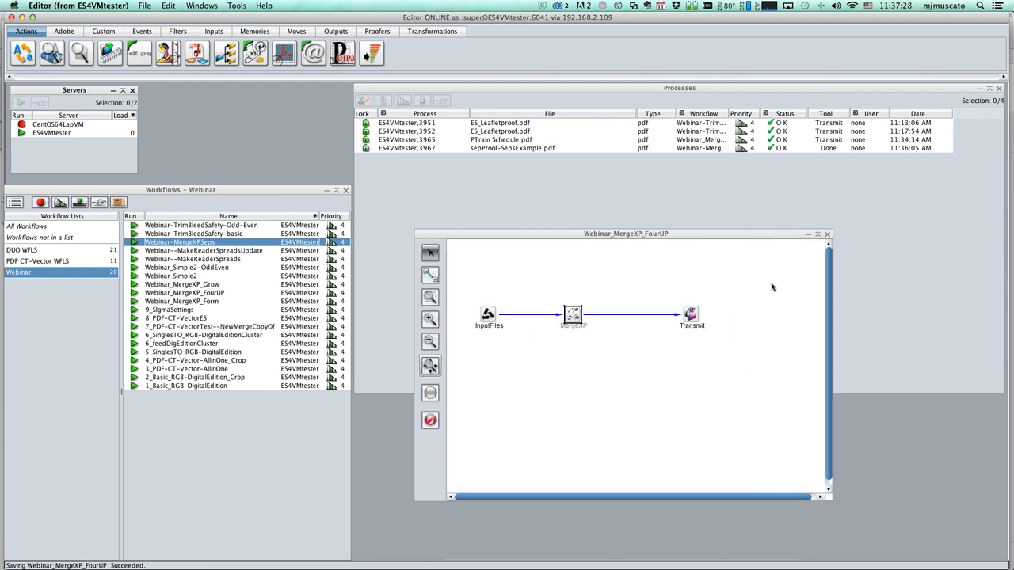
left_click(828, 235)
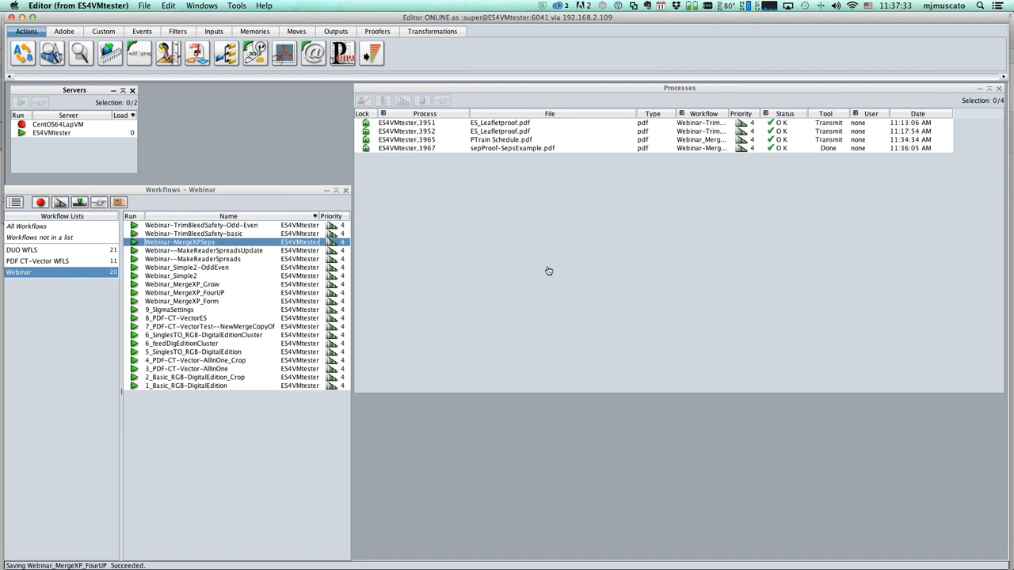
Run THEMAGAZINE18.pdf from the MergeXP Stuff folder in Finder through Webinar--MakeReaderSpreadsUpdate, then close the Finder window.
key("super+Tab")
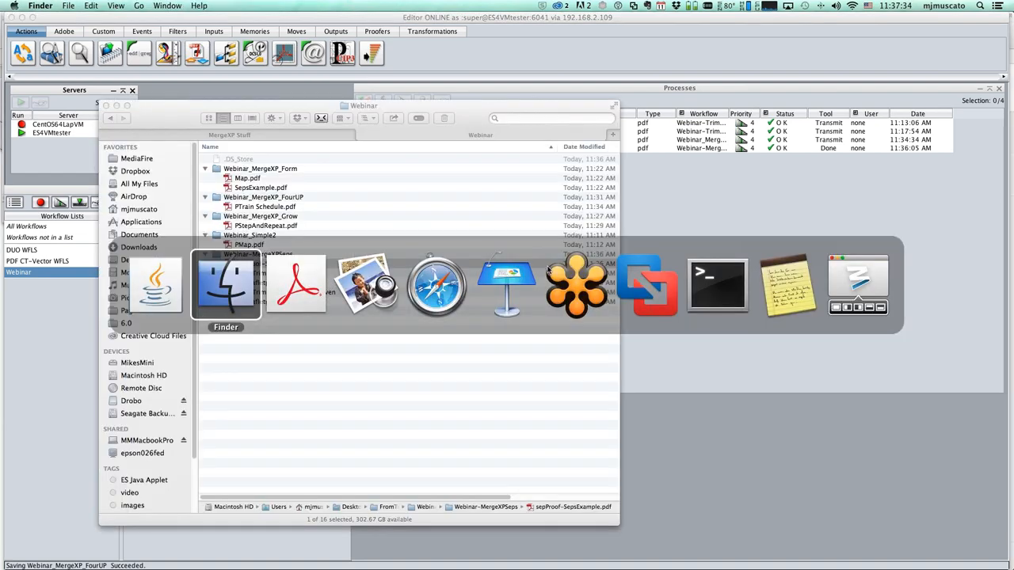
left_click(176, 136)
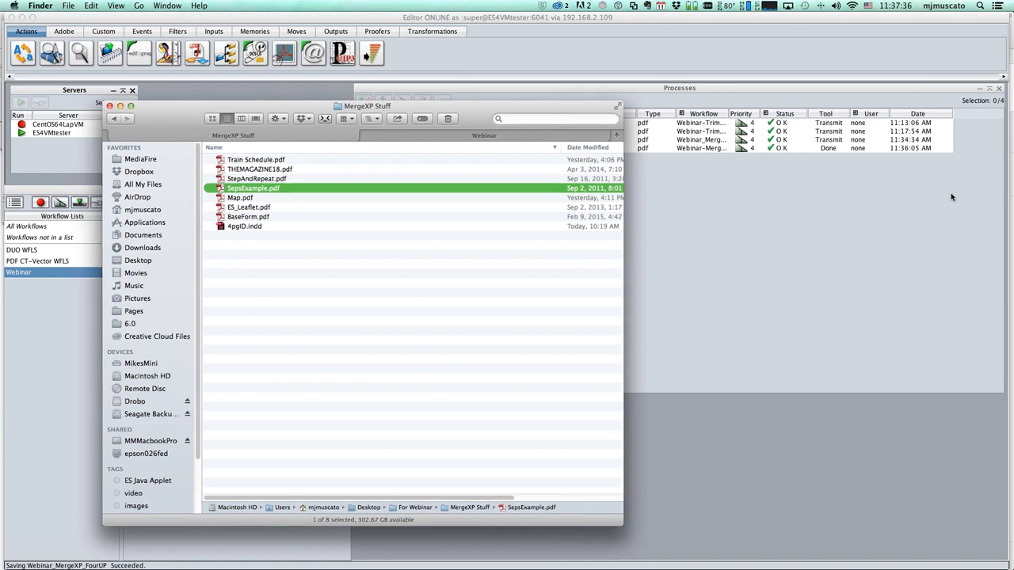
left_click_drag(165, 116, 738, 160)
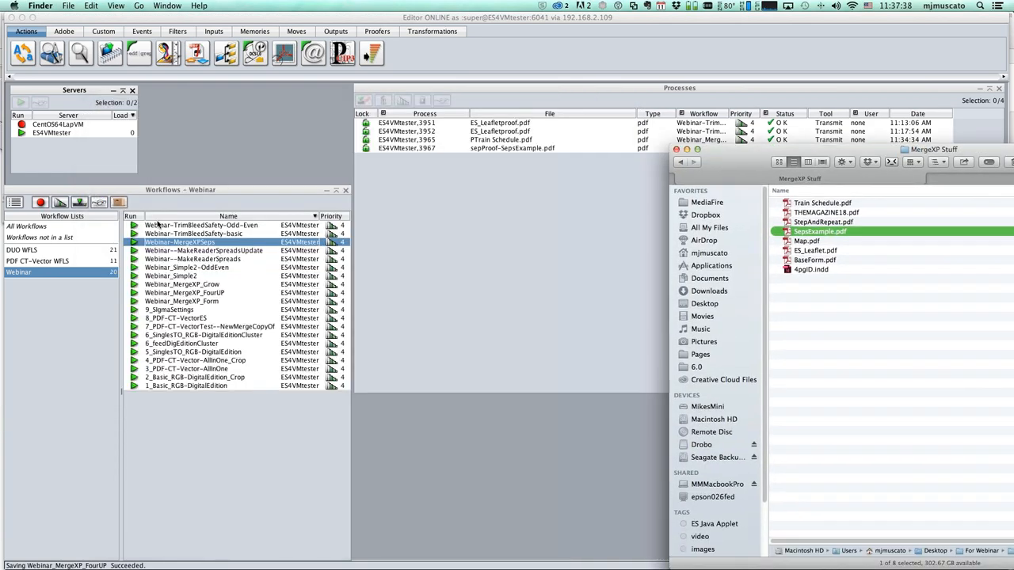
left_click(234, 252)
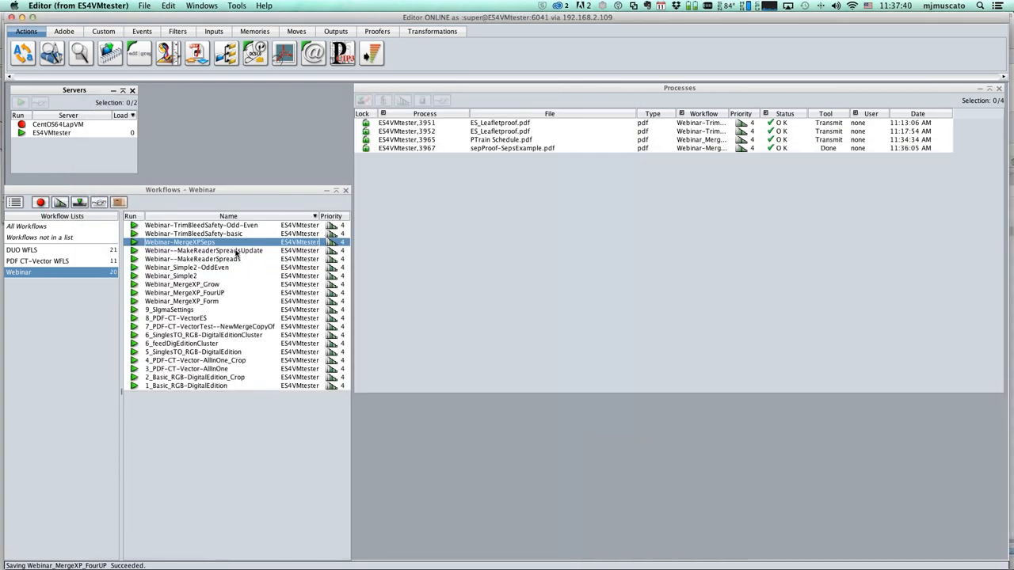
left_click(234, 252)
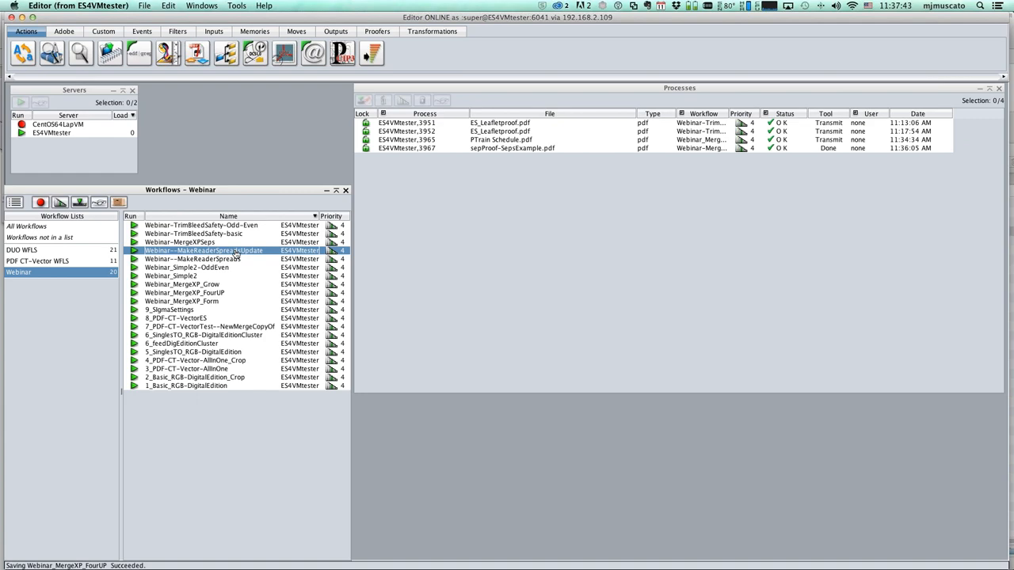
key("super+Tab")
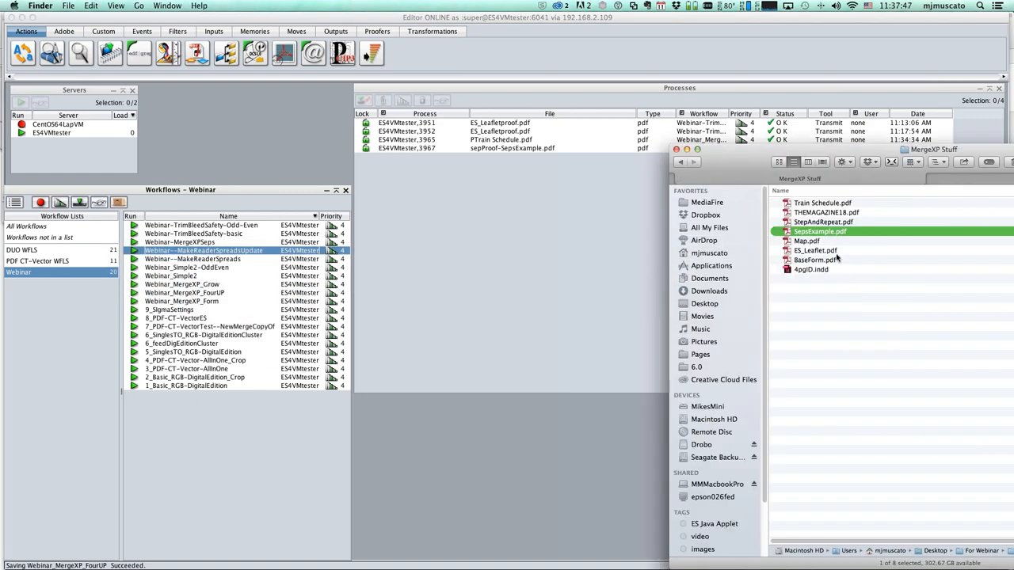
left_click(832, 217)
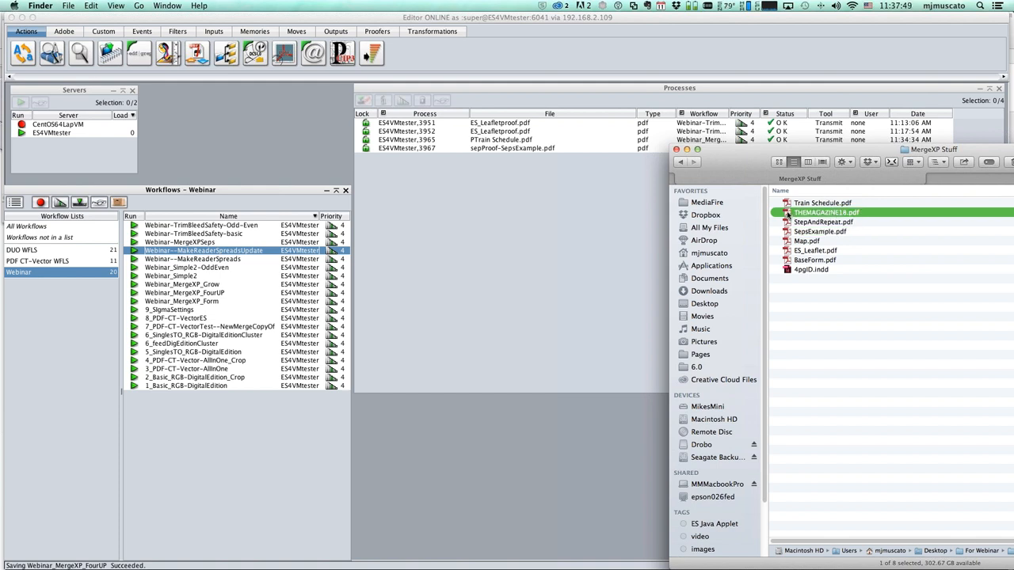
left_click_drag(790, 216, 224, 252)
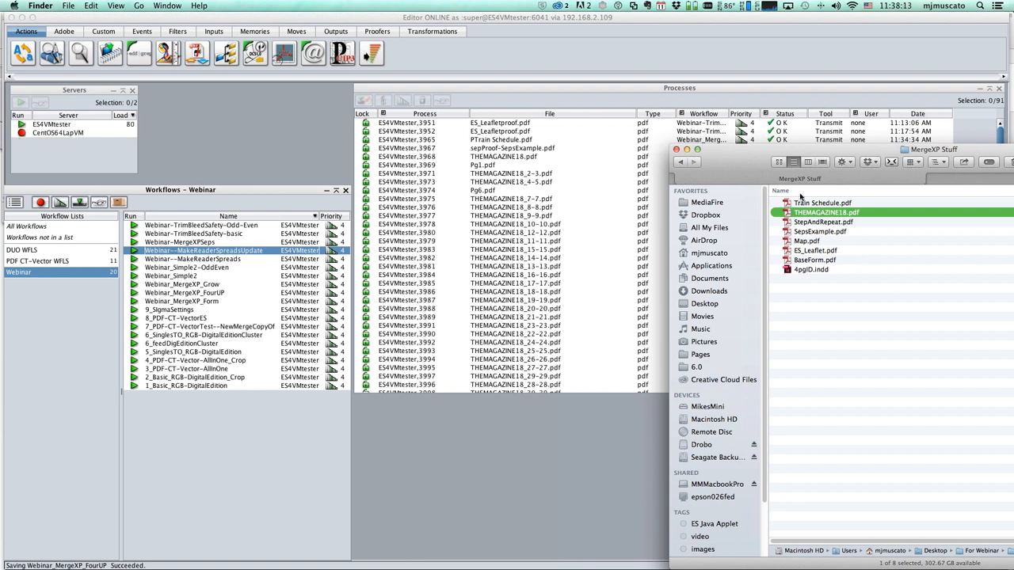
key("super+w")
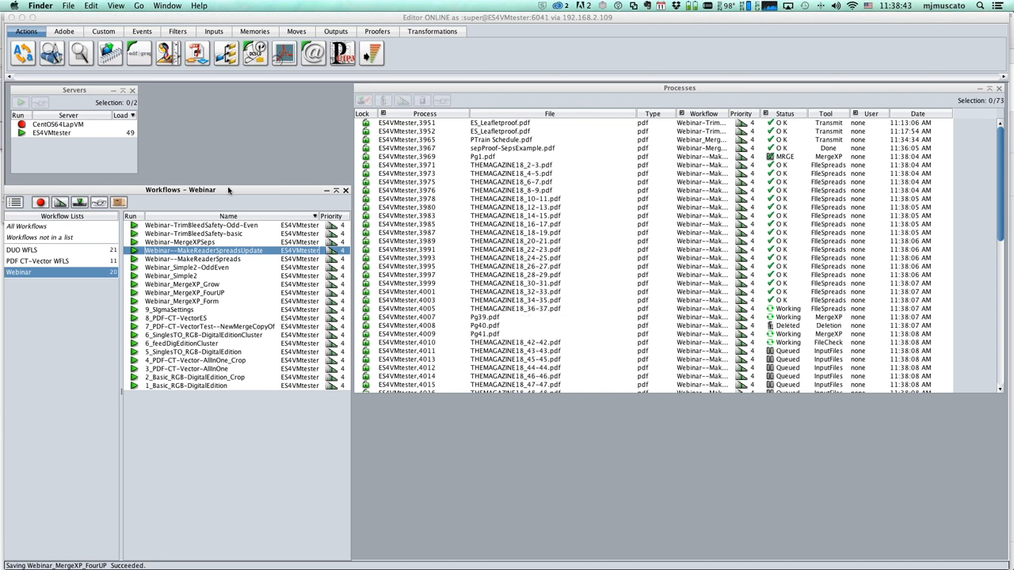
Open the Webinar--MakeReaderSpreadsUpdate workflow diagram and move its window up beside the workflow list.
left_click(246, 252)
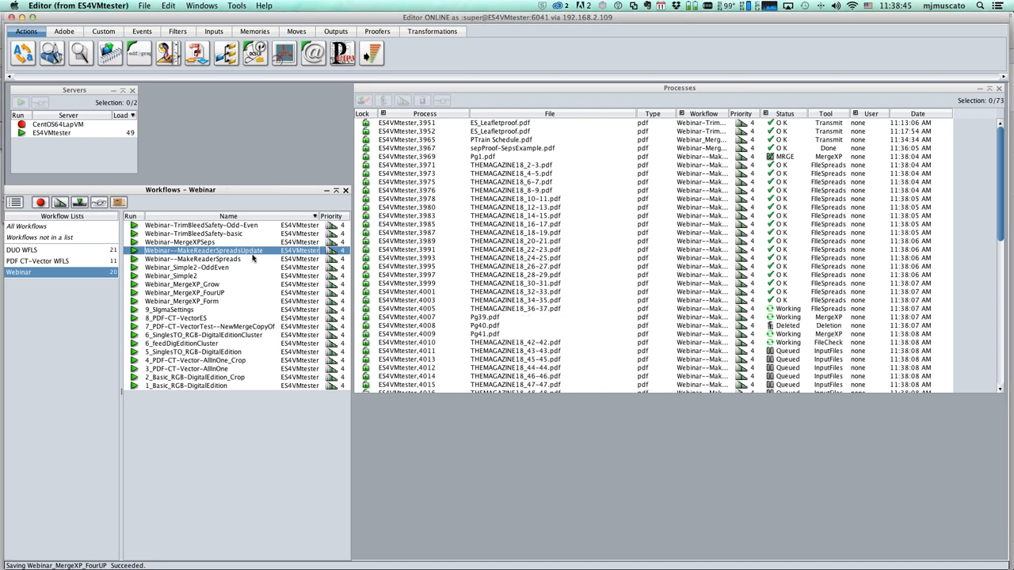
double_click(241, 252)
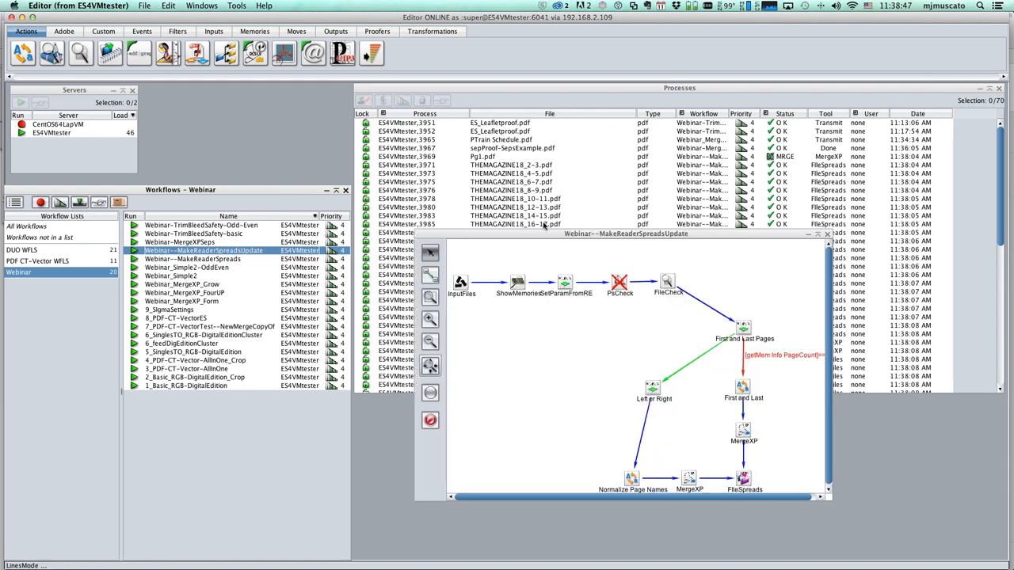
left_click_drag(539, 234, 462, 181)
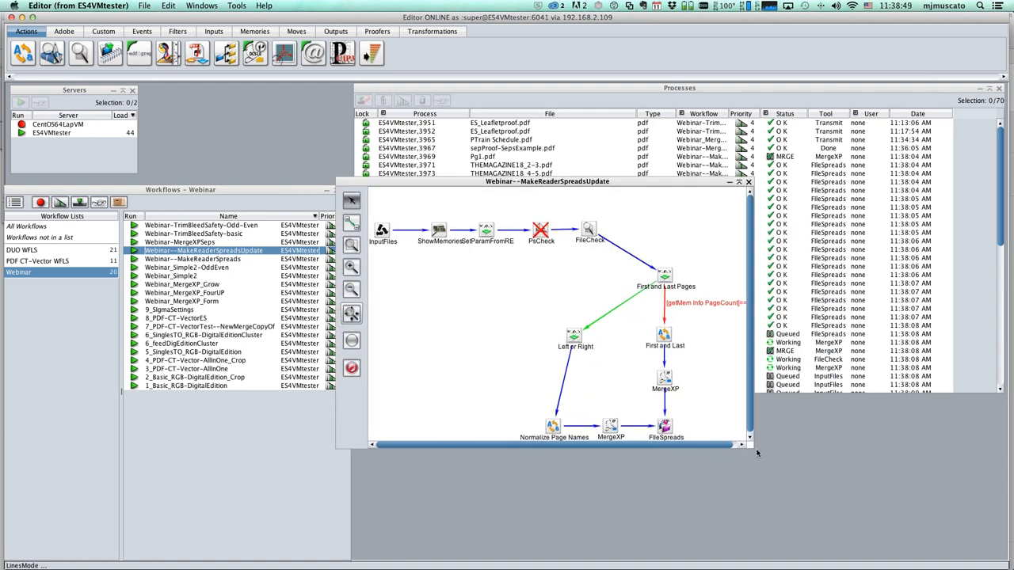
Enlarge the Webinar--MakeReaderSpreadsUpdate window, then open the Webinar--MakeReaderSpreads diagram to compare its layout and close it.
left_click_drag(752, 448, 873, 542)
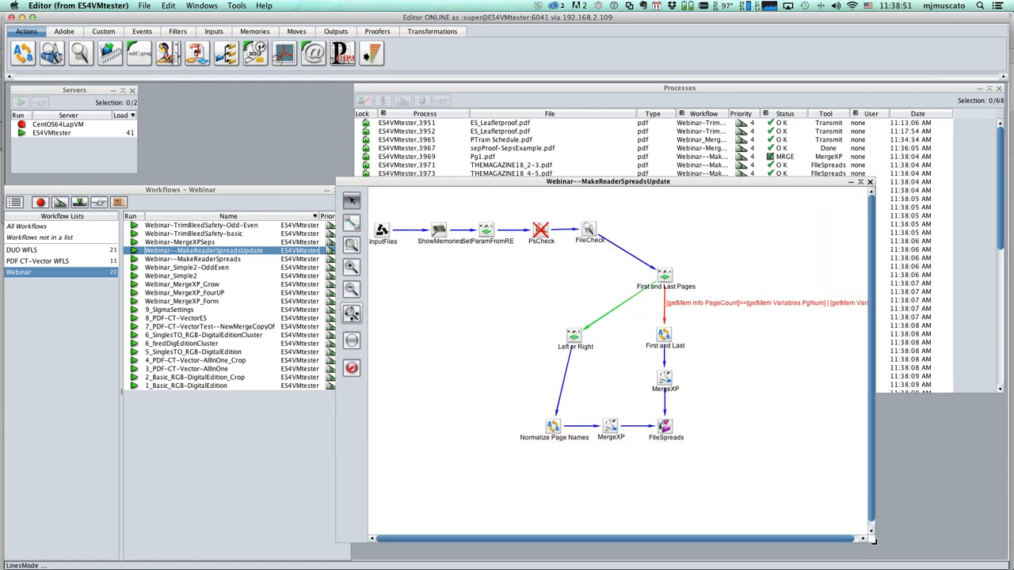
left_click(215, 262)
double_click(216, 262)
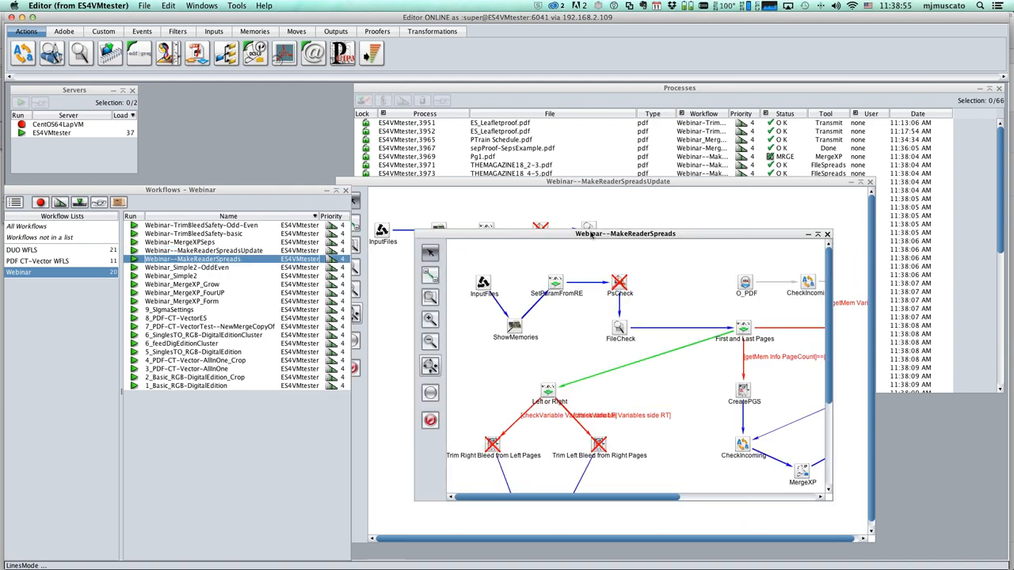
left_click_drag(594, 234, 272, 100)
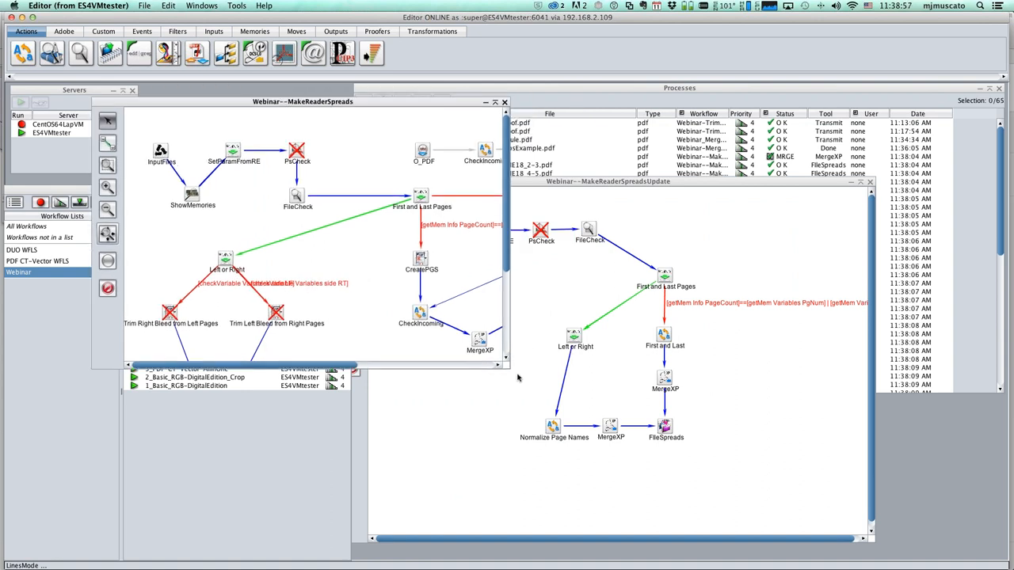
left_click_drag(771, 550, 695, 505)
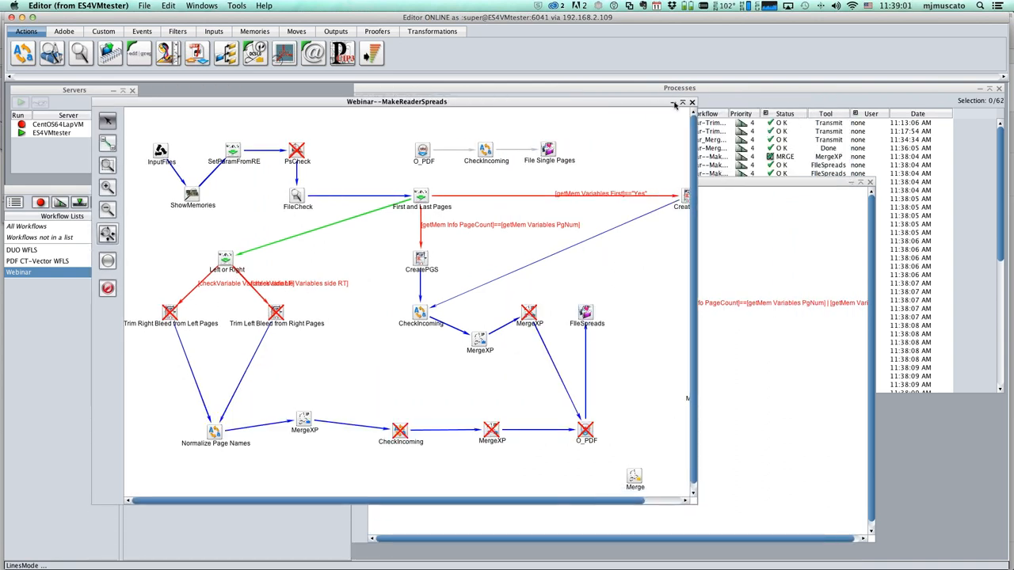
left_click(691, 104)
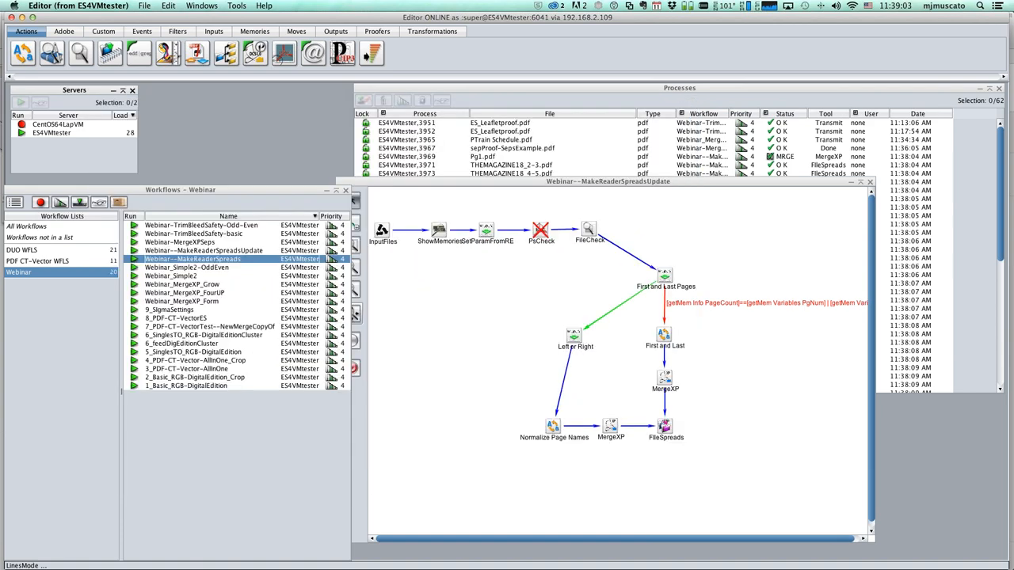
Switch to Finder, expand the Webinar--MakeReaderSpreadsUpdate output folder and preview THEMAGAZINE18_16-17.pdf.
key("super+Tab")
left_click_drag(1013, 35, 420, 98)
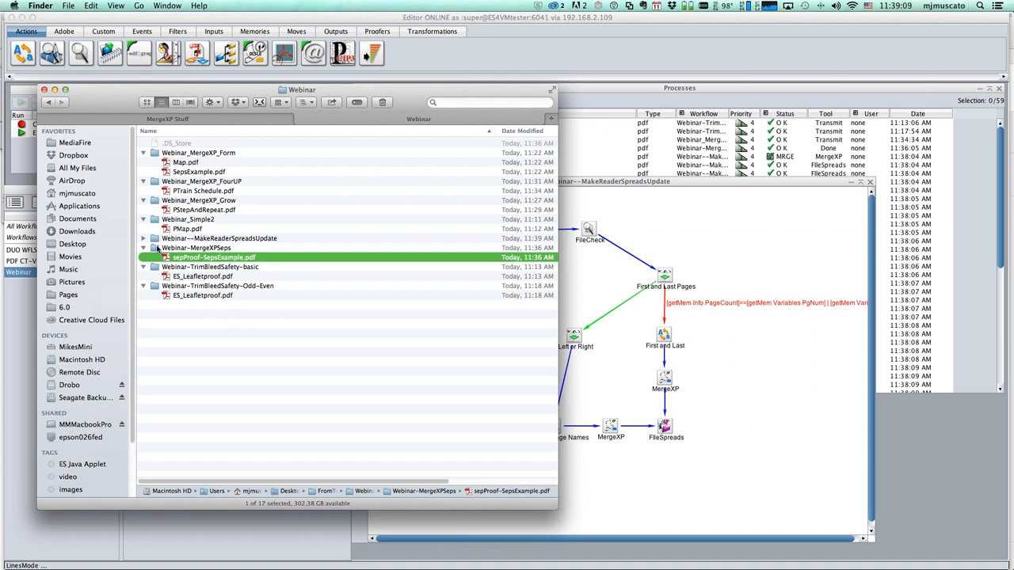
left_click(143, 239)
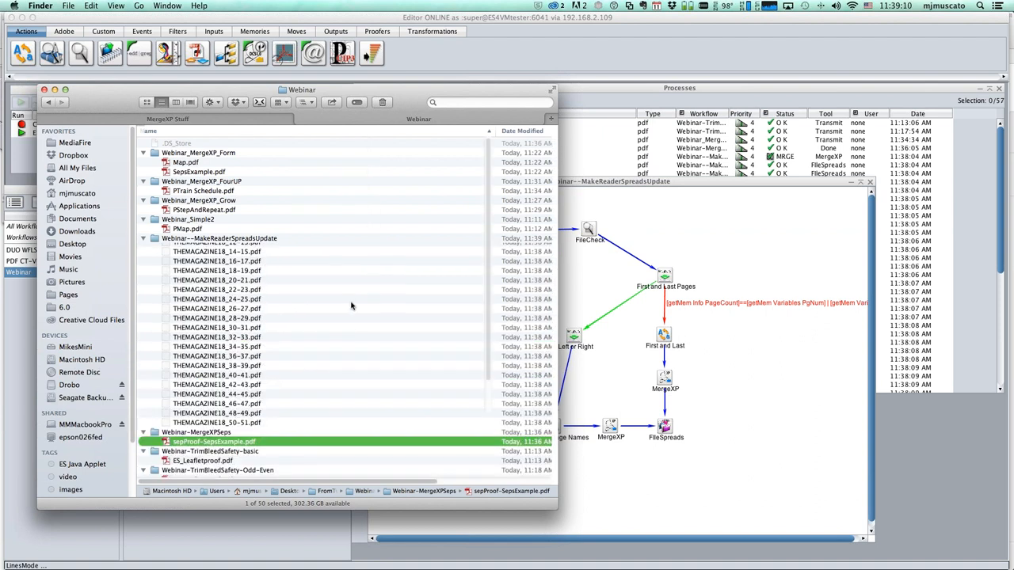
left_click(262, 286)
key("space")
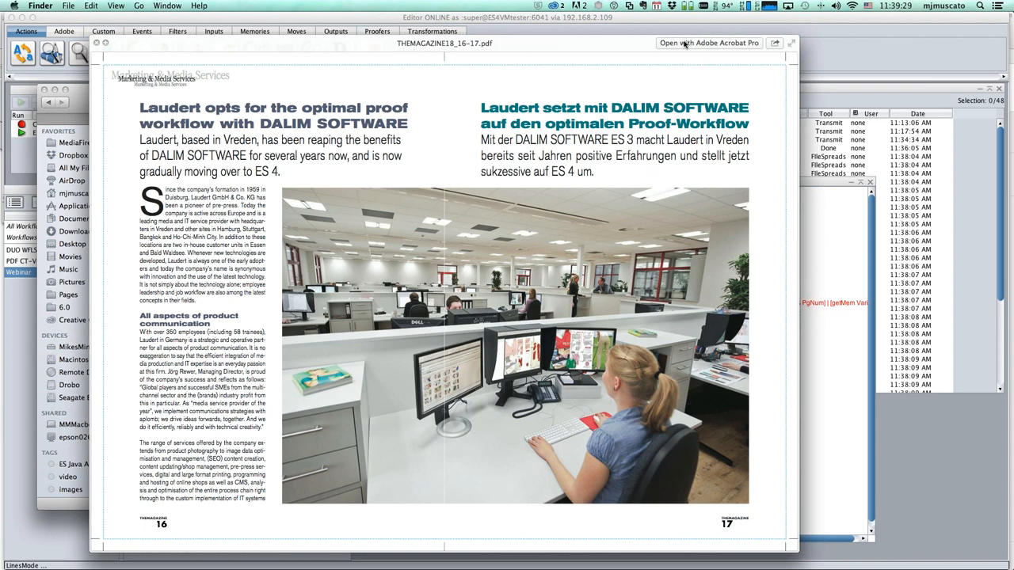
Open the previewed spread in Acrobat Pro, inspect the image across the gutter, then quit Acrobat and close the Finder window.
left_click(686, 43)
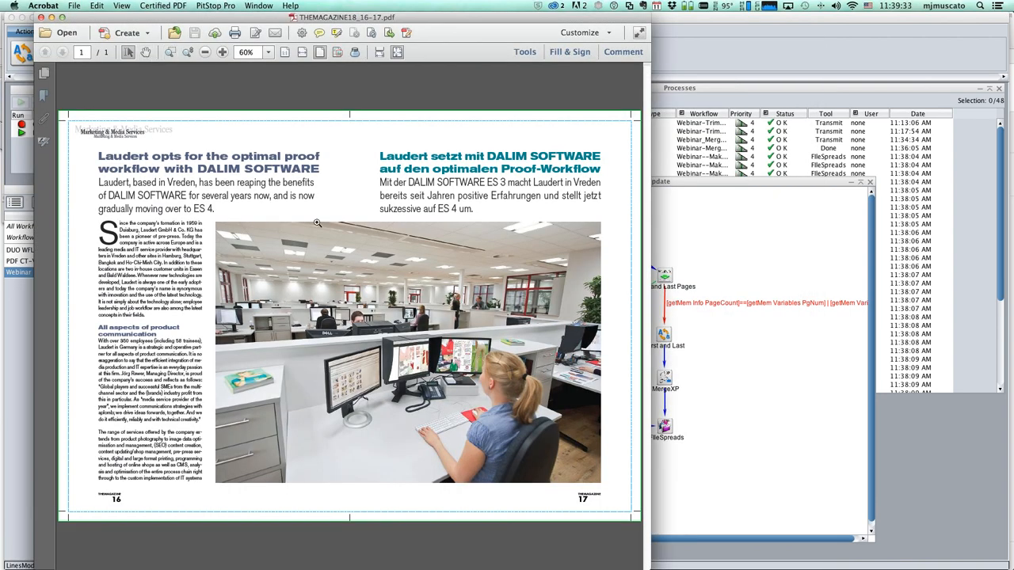
left_click_drag(286, 188, 421, 296)
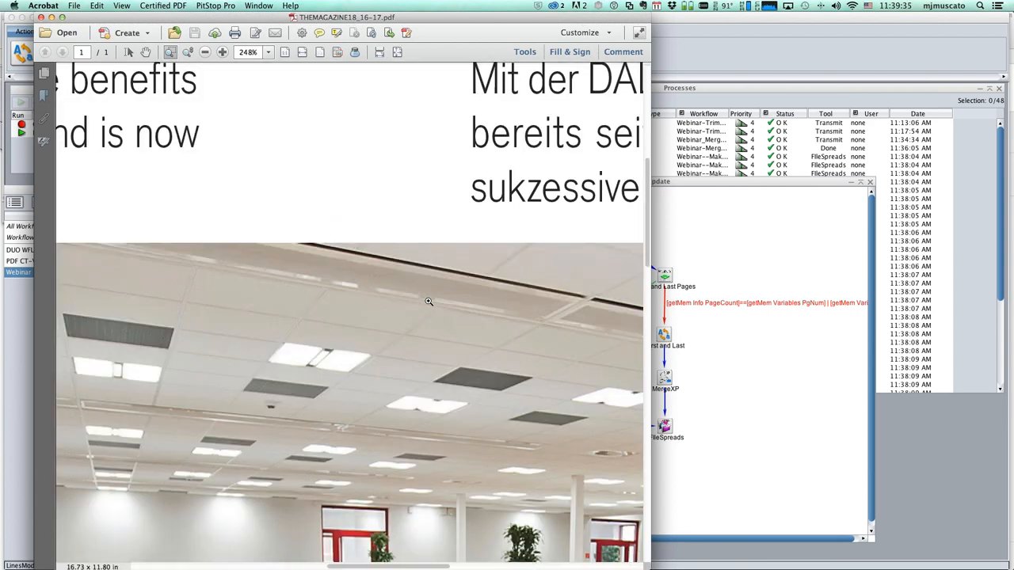
key("super+0")
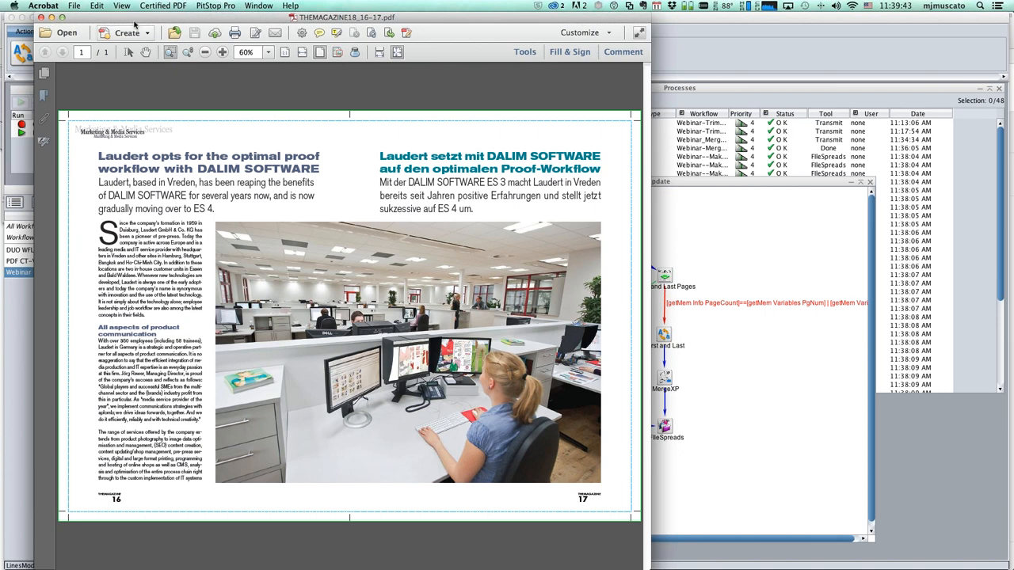
key("super+w")
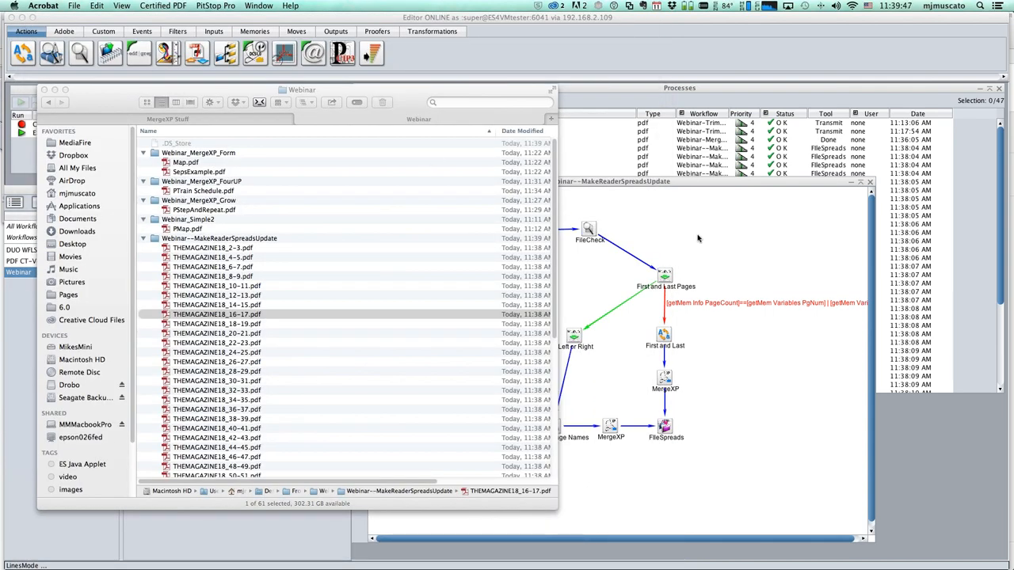
left_click(42, 6)
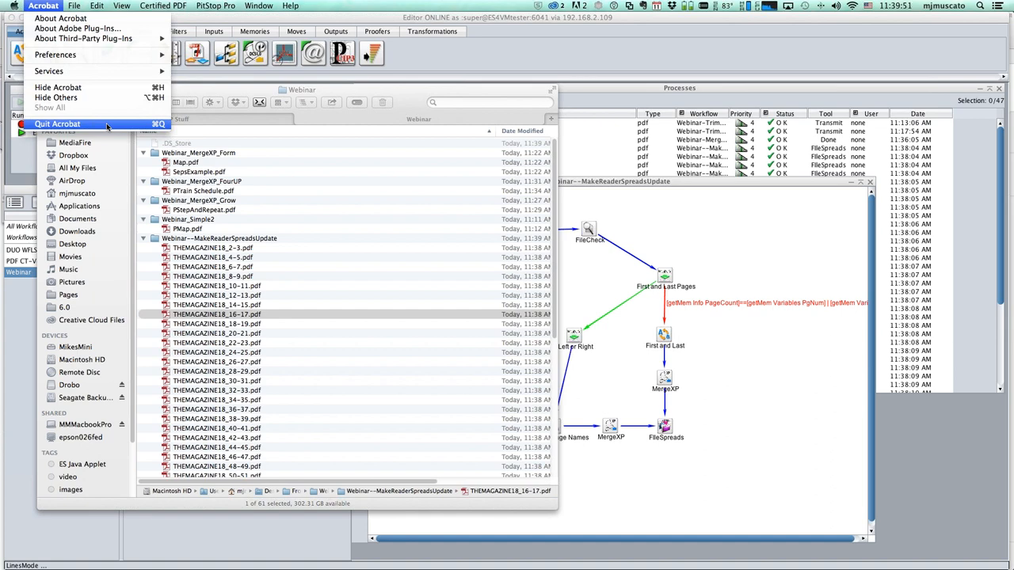
left_click(107, 124)
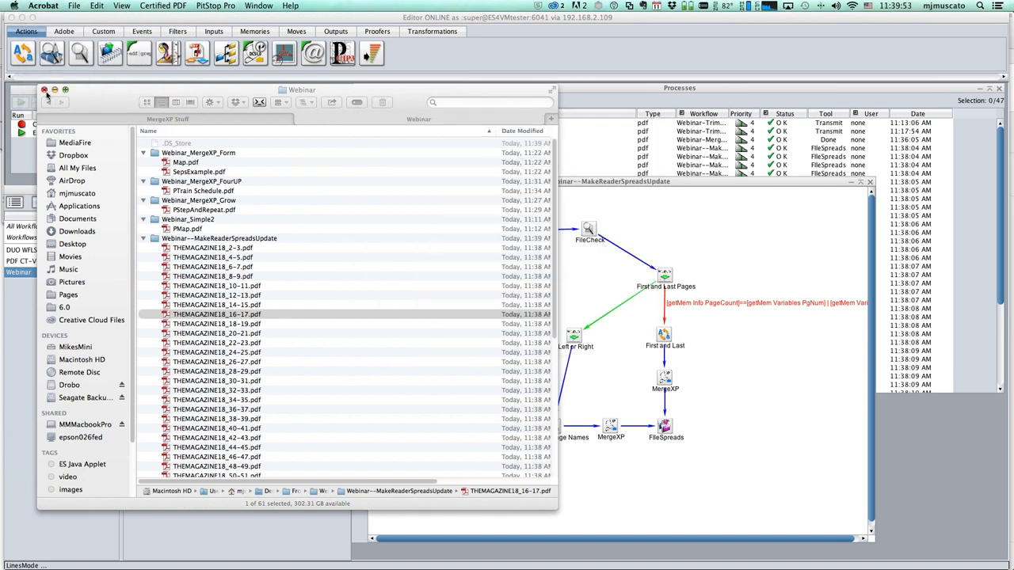
left_click(44, 90)
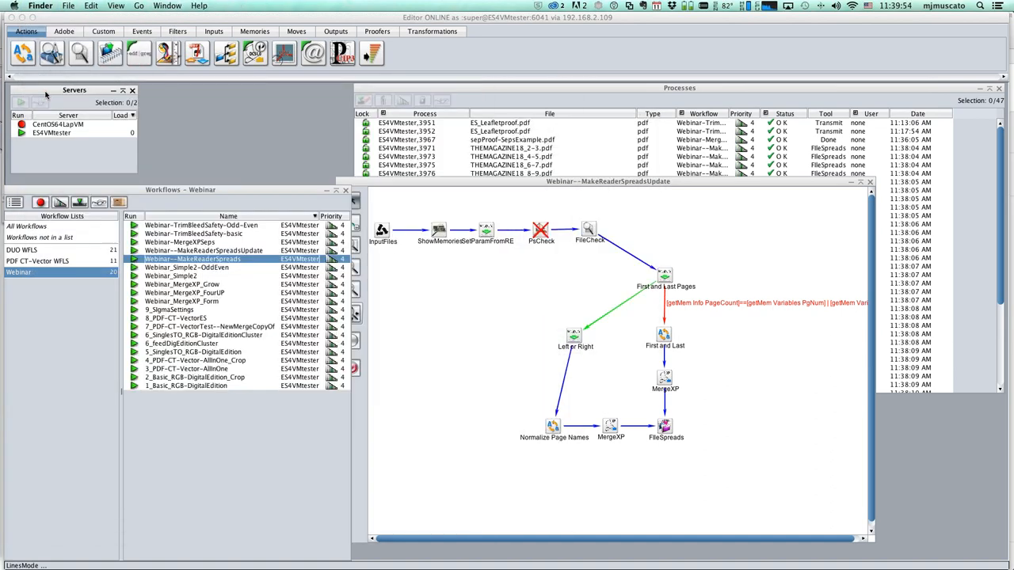
Review the file name rules of the Left or Right action in Webinar--MakeReaderSpreadsUpdate, then close its editor without applying.
left_click(730, 221)
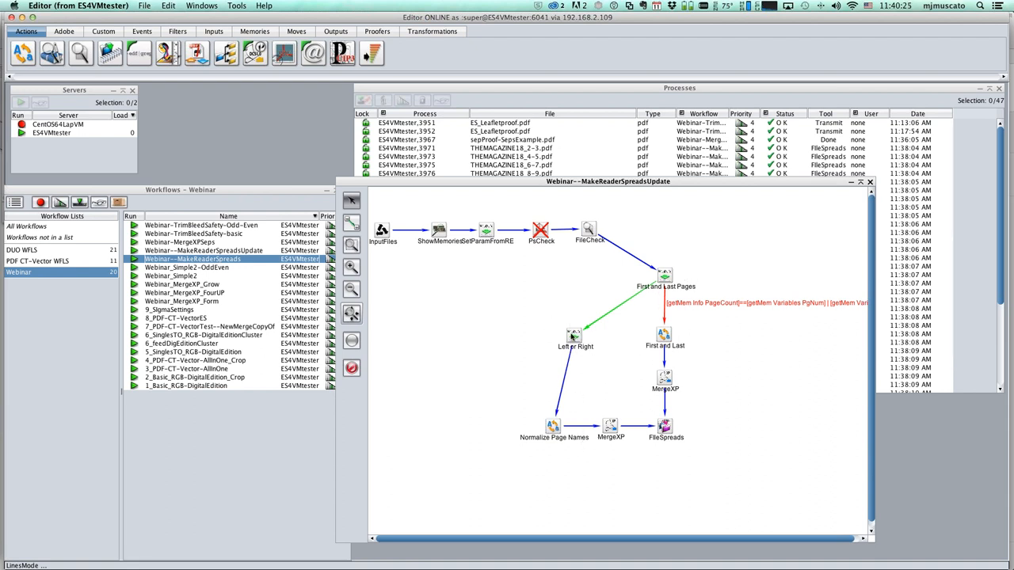
left_click_drag(573, 336, 576, 367)
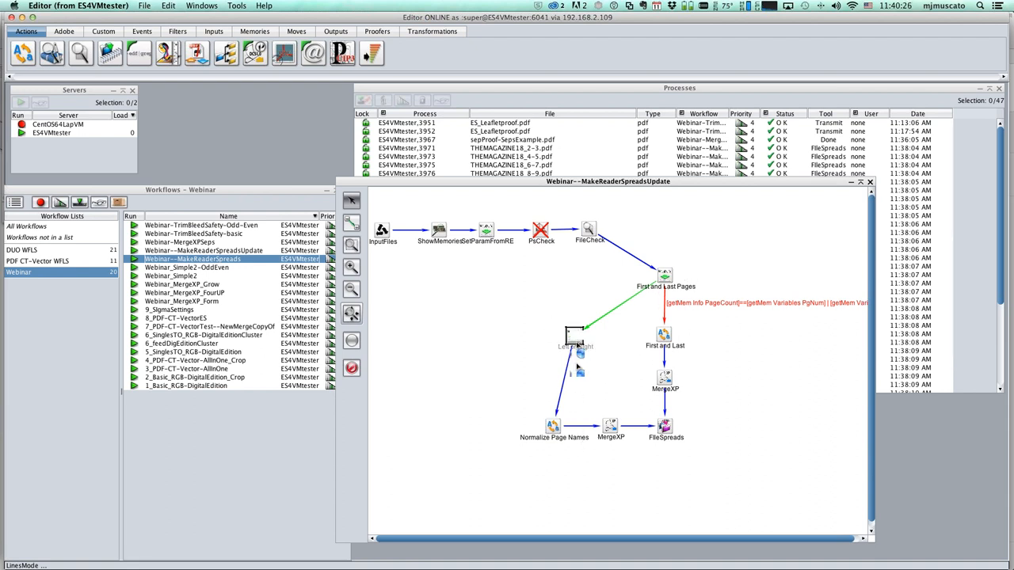
double_click(576, 340)
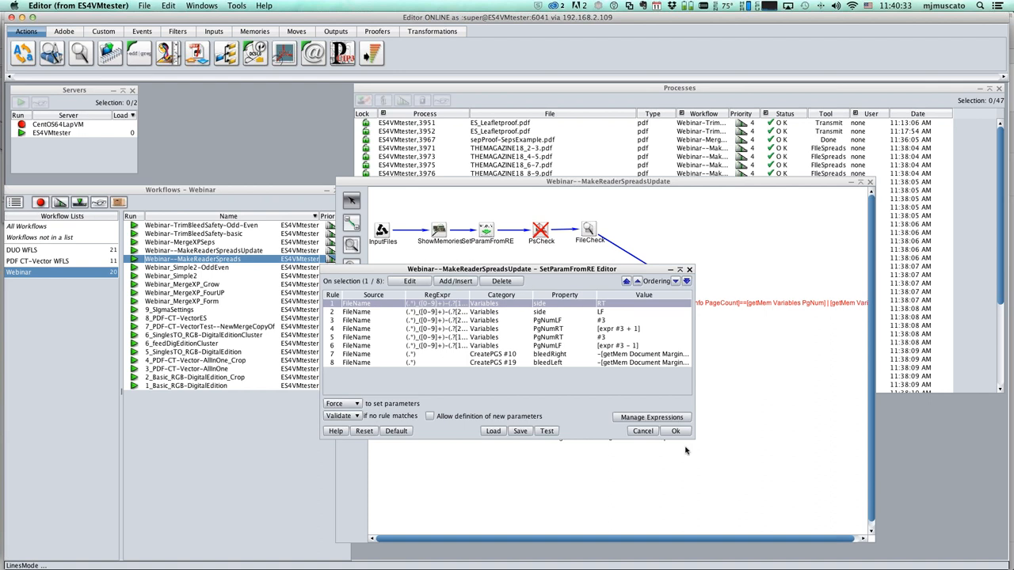
left_click(648, 433)
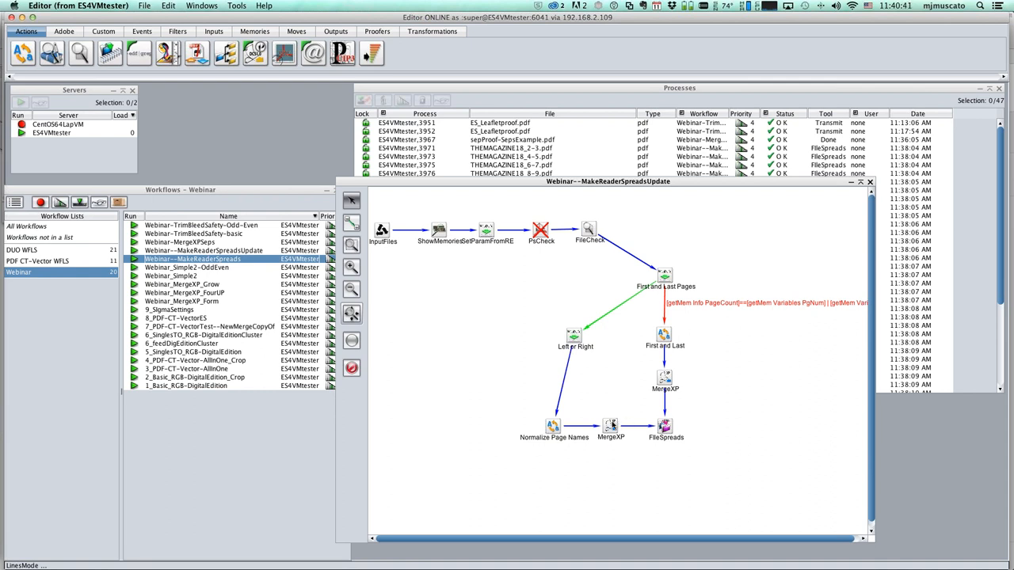
In the MergeXP action following Normalize Page Names, change input 4 to Text with the value [getMem Variables something].
left_click_drag(615, 426, 618, 458)
double_click(612, 428)
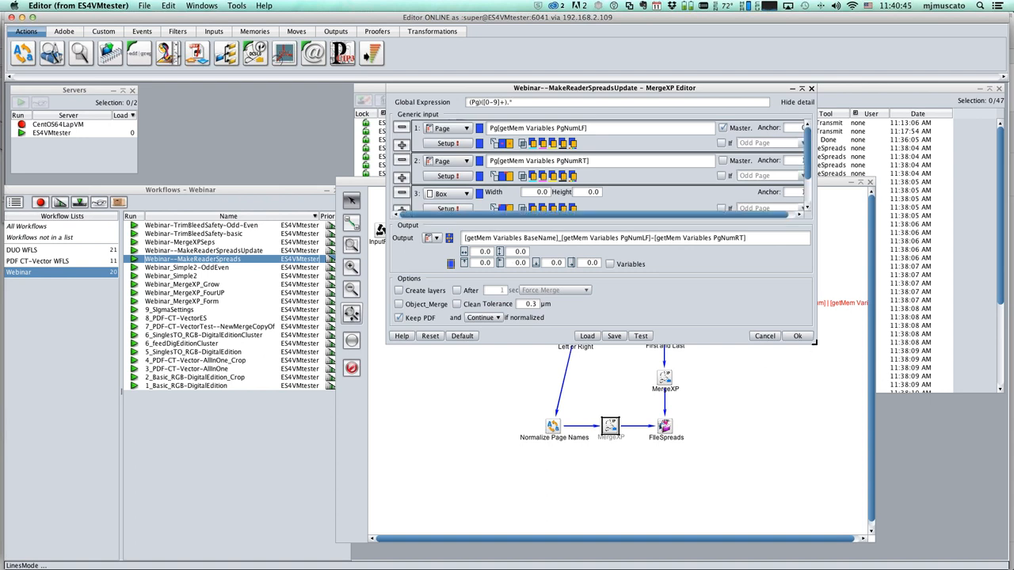
left_click_drag(816, 345, 861, 474)
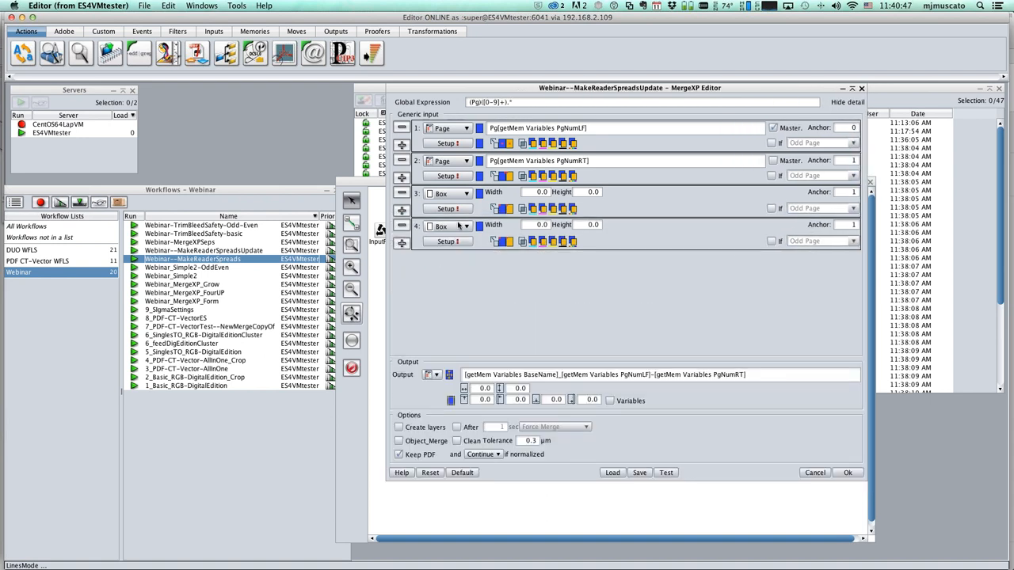
left_click(463, 227)
left_click(439, 255)
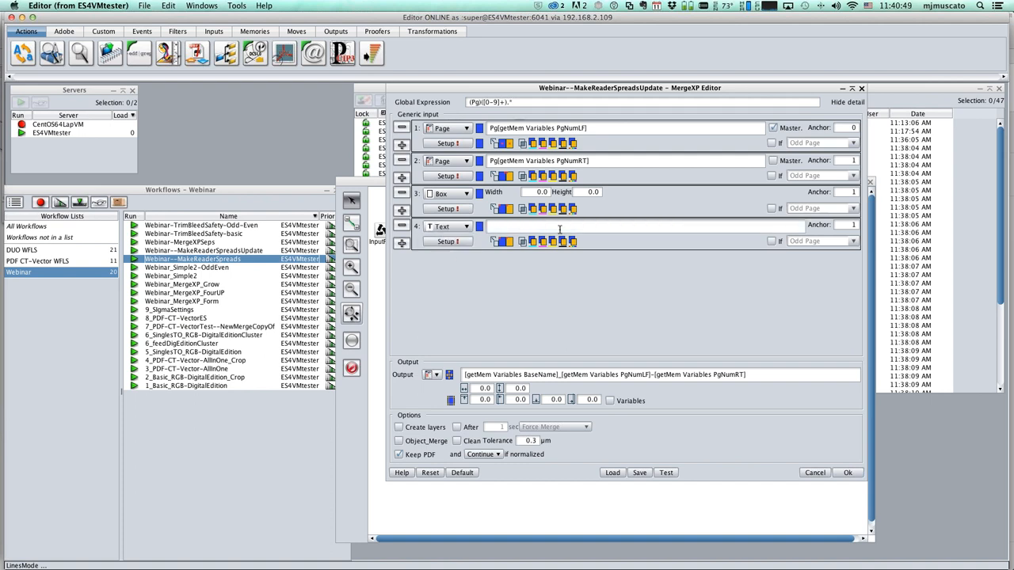
left_click(544, 227)
type("[getMem Variables something")
left_click_drag(609, 226, 462, 226)
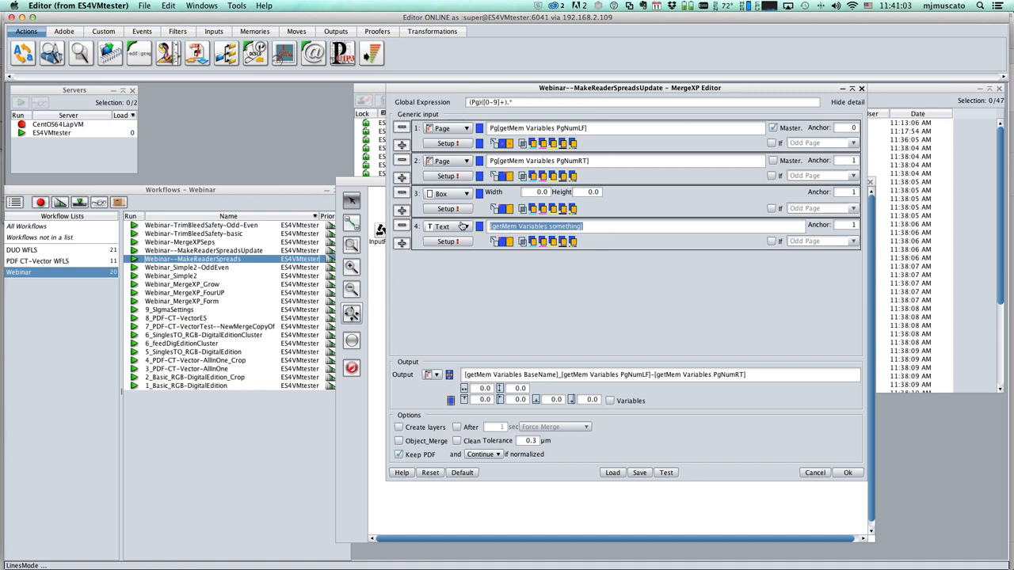
Switch to Finder, open the Webinar folder inside FromTwist and enlarge the window to list the output files.
key("super+Tab")
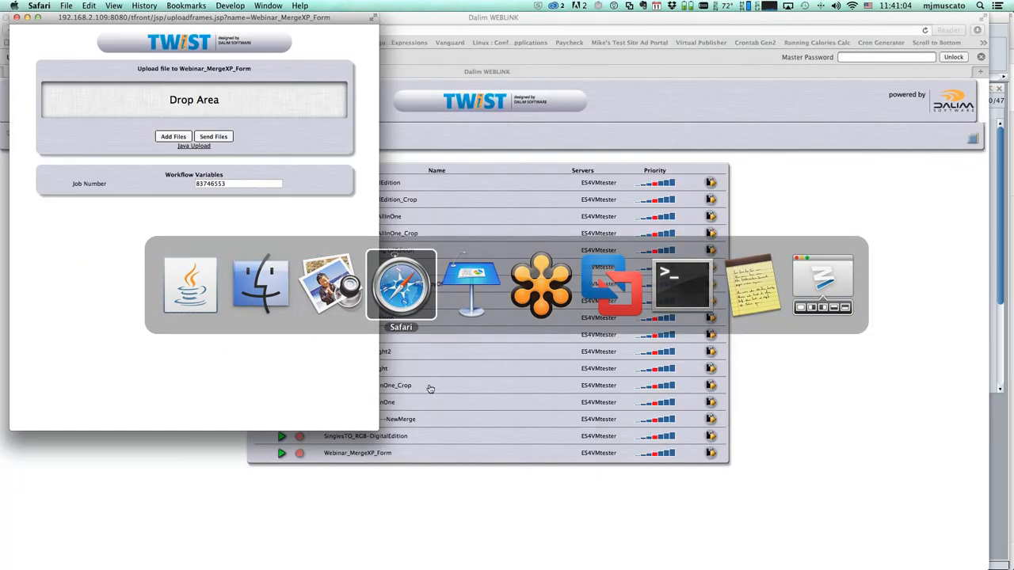
key("super+Tab")
left_click(340, 294)
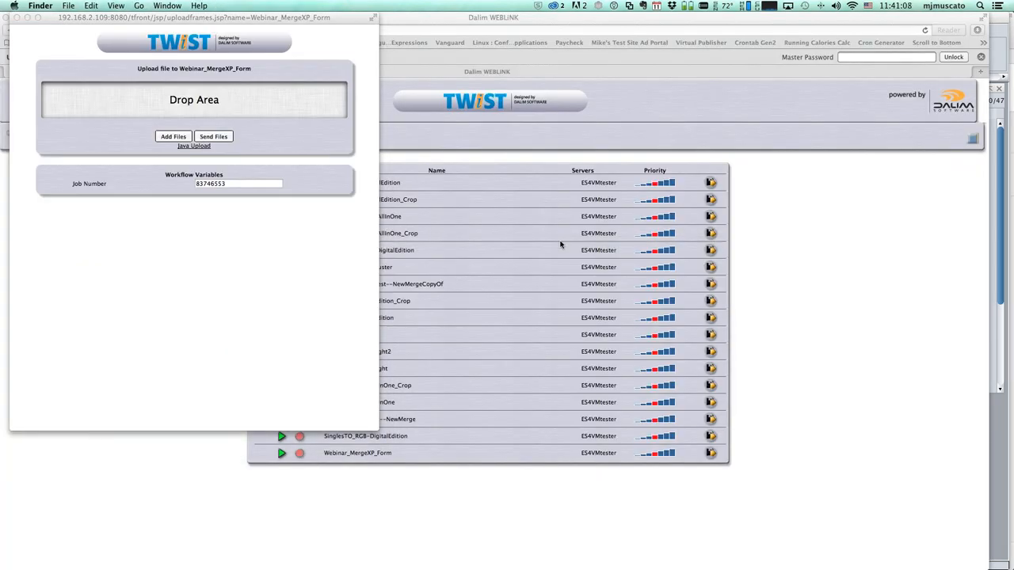
double_click(456, 169)
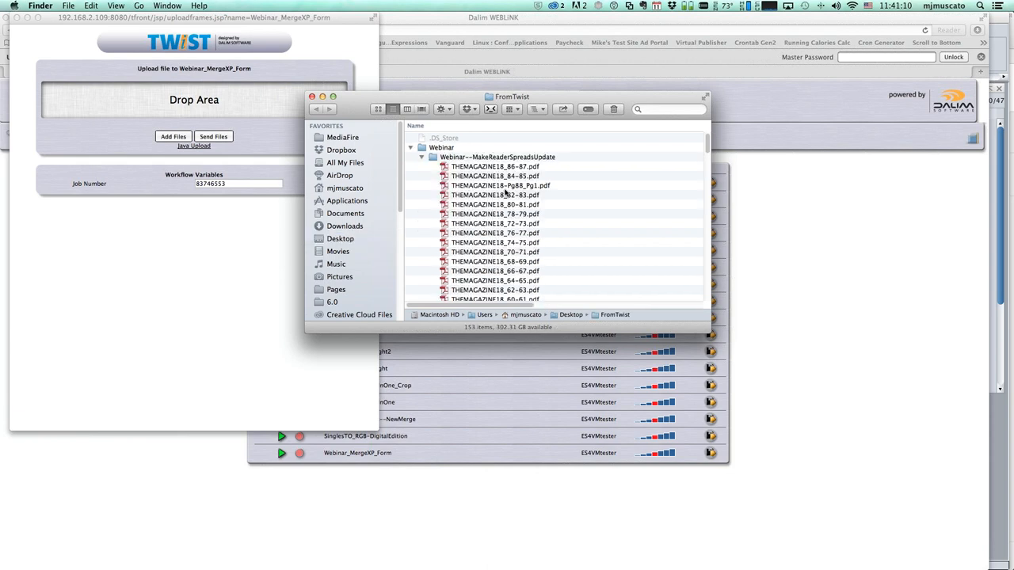
double_click(425, 150)
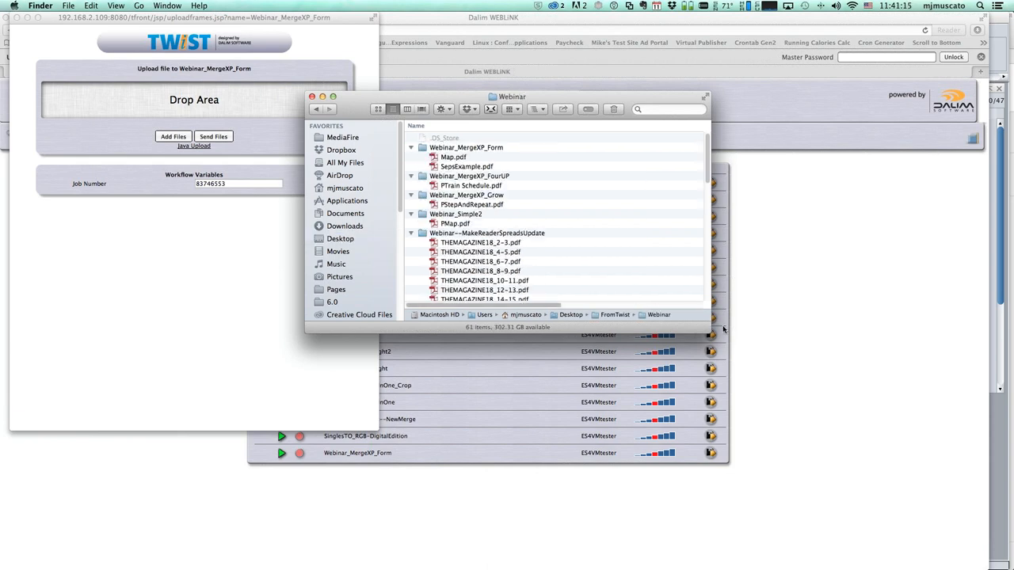
left_click_drag(711, 331, 836, 498)
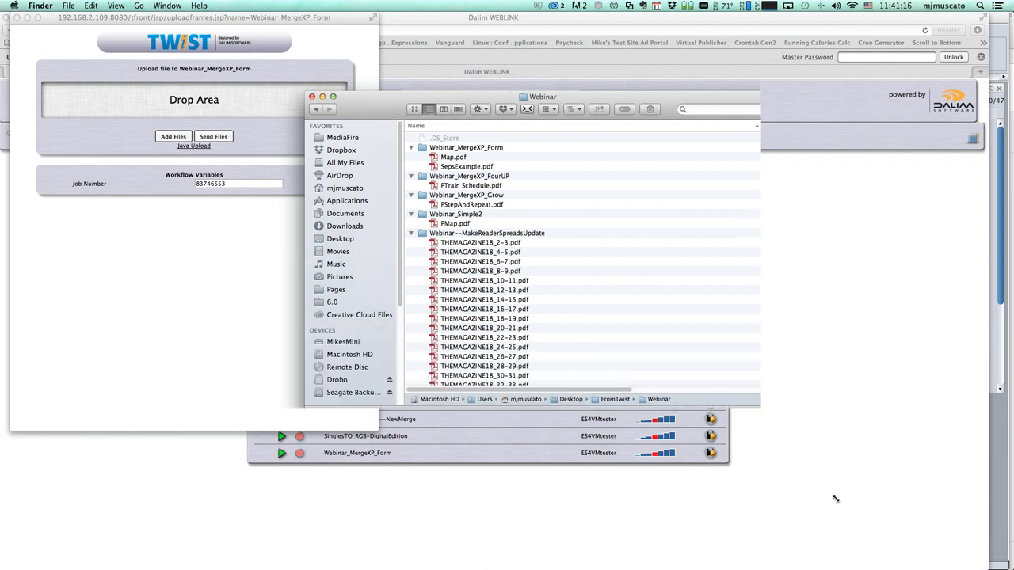
Preview the Map.pdf print card from Webinar_MergeXP_Form, then close the Safari upload window and return to the MergeXP editor.
left_click_drag(473, 158, 474, 160)
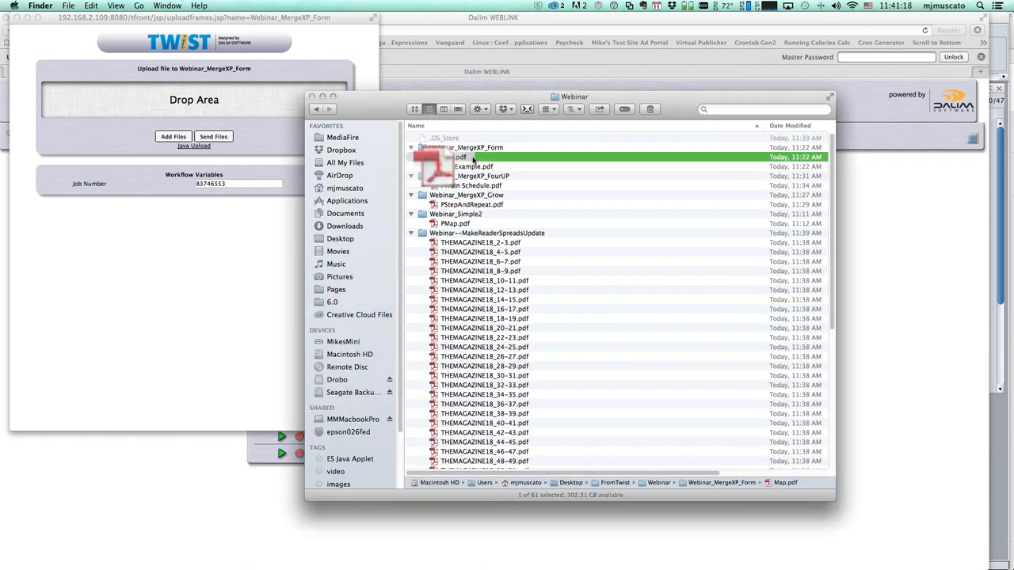
key("space")
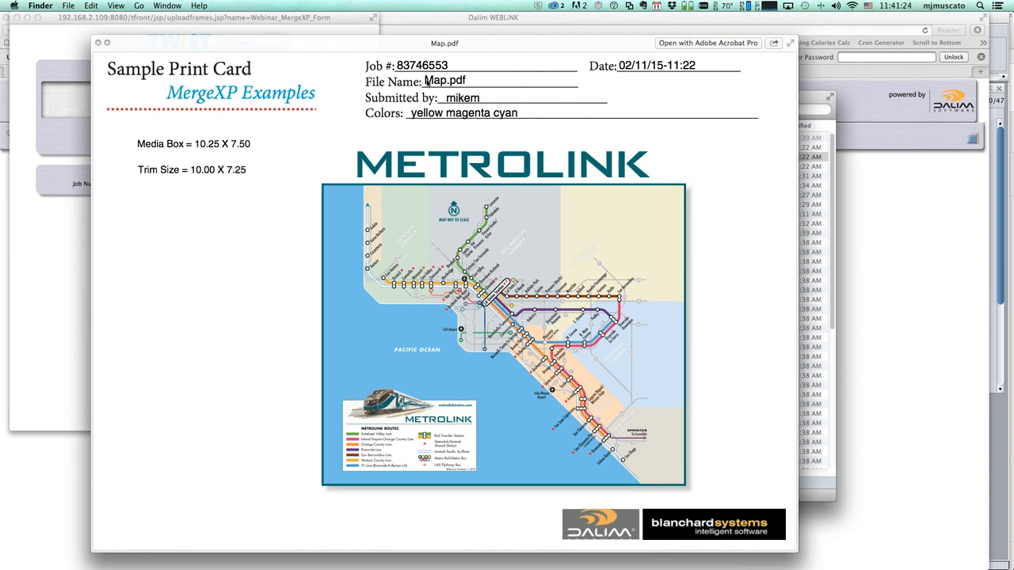
key("space")
left_click(42, 34)
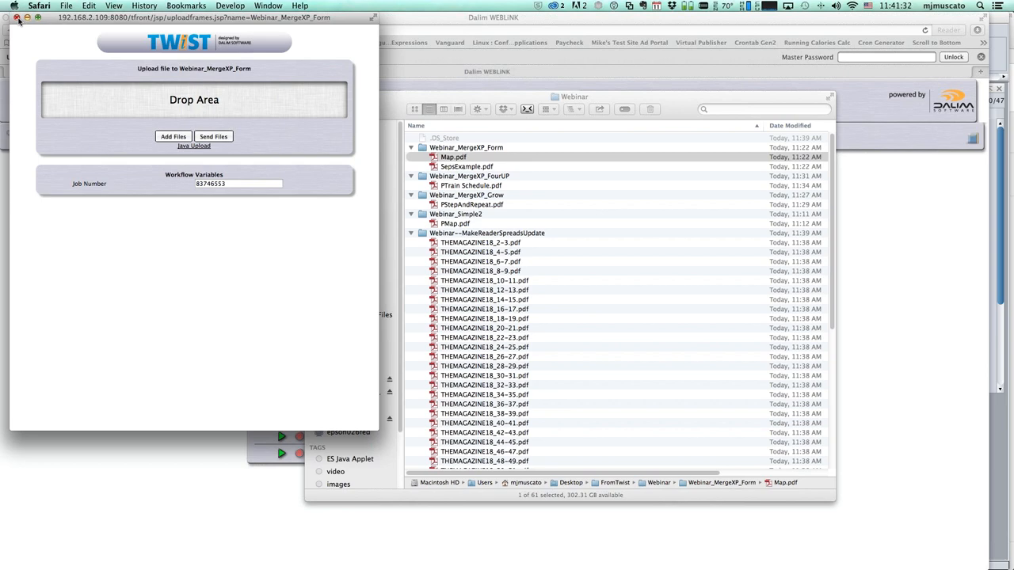
left_click(17, 17)
key("super+Tab")
key("super+Tab")
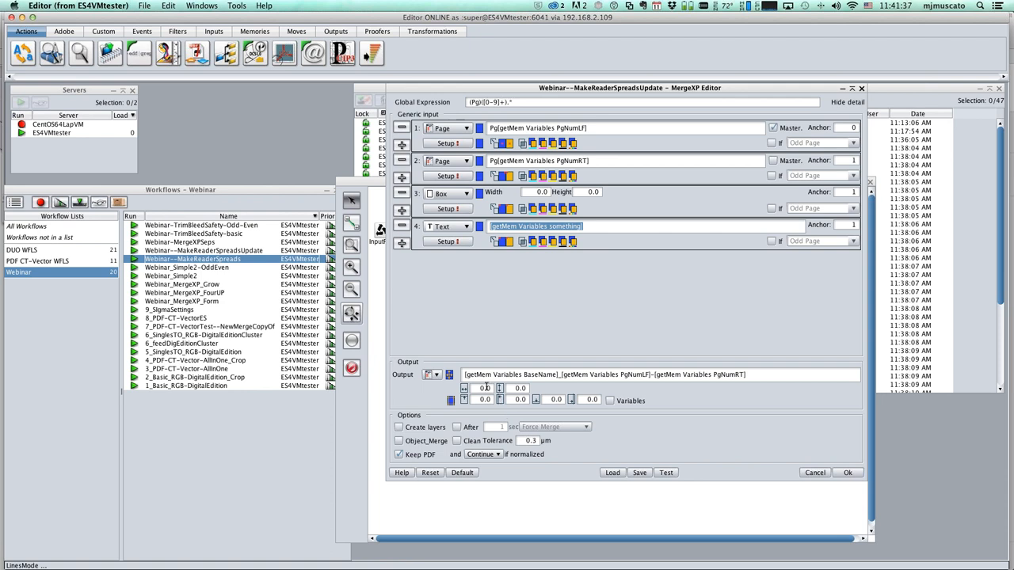
Set the MergeXP output width to 2.0 and height to 3, and apply the settings.
left_click_drag(481, 388, 491, 388)
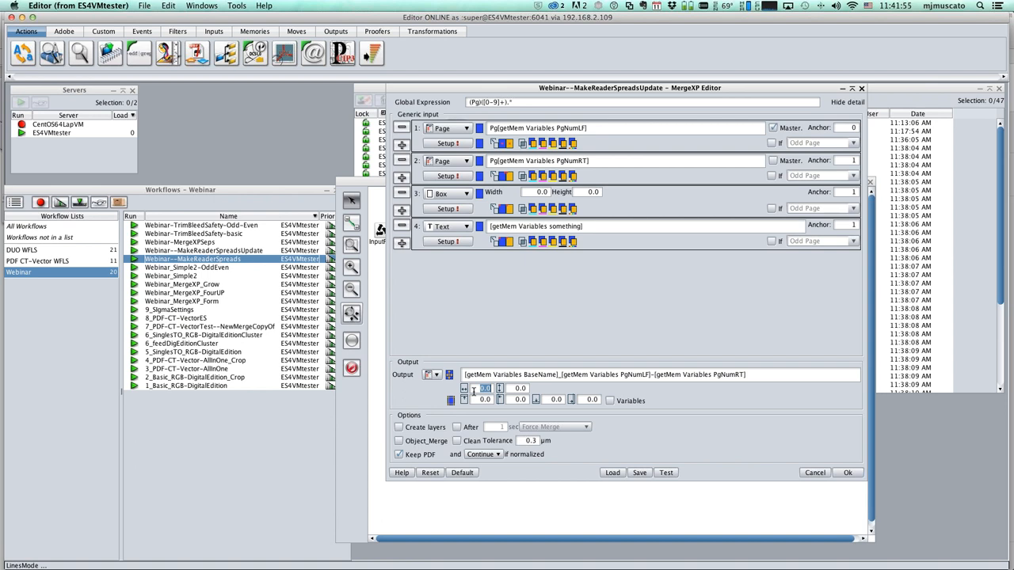
type("2.0")
double_click(511, 388)
type("3")
left_click(846, 473)
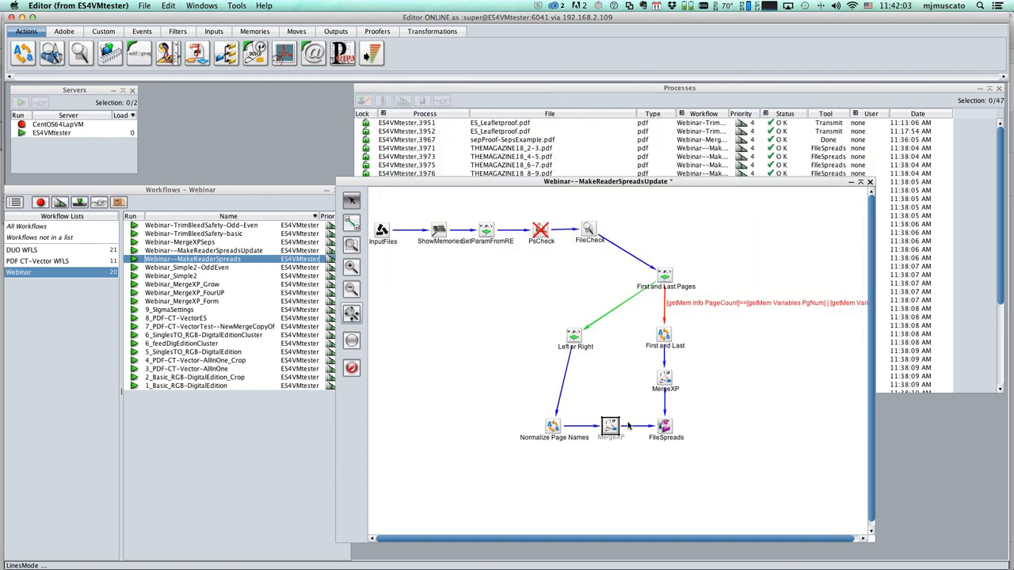
Open the expert parameters of the MergeXP action following Normalize Page Names, enlarge the window, examine the sizeX and sizeY lines, and close it.
right_click(611, 429)
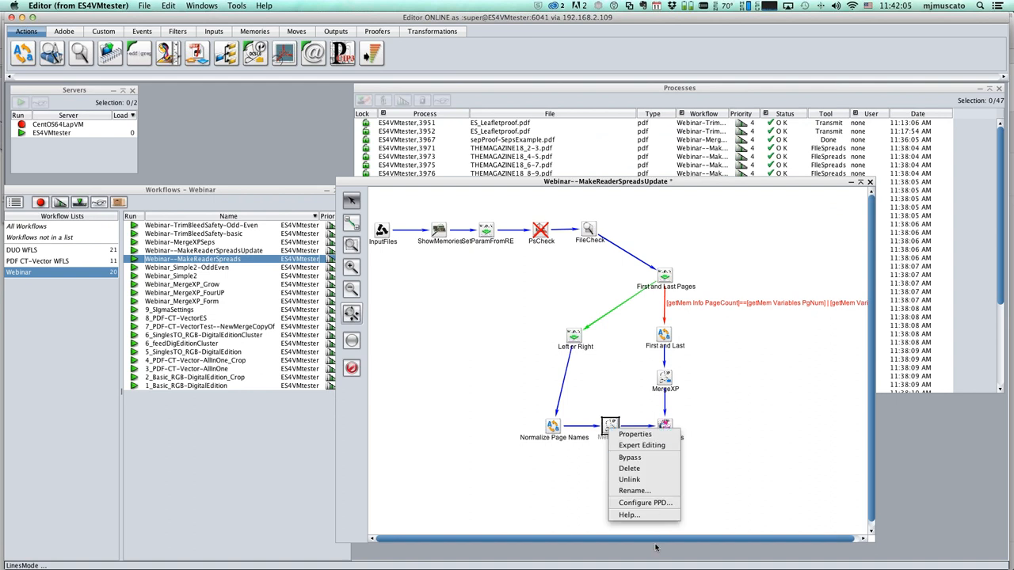
left_click(648, 444)
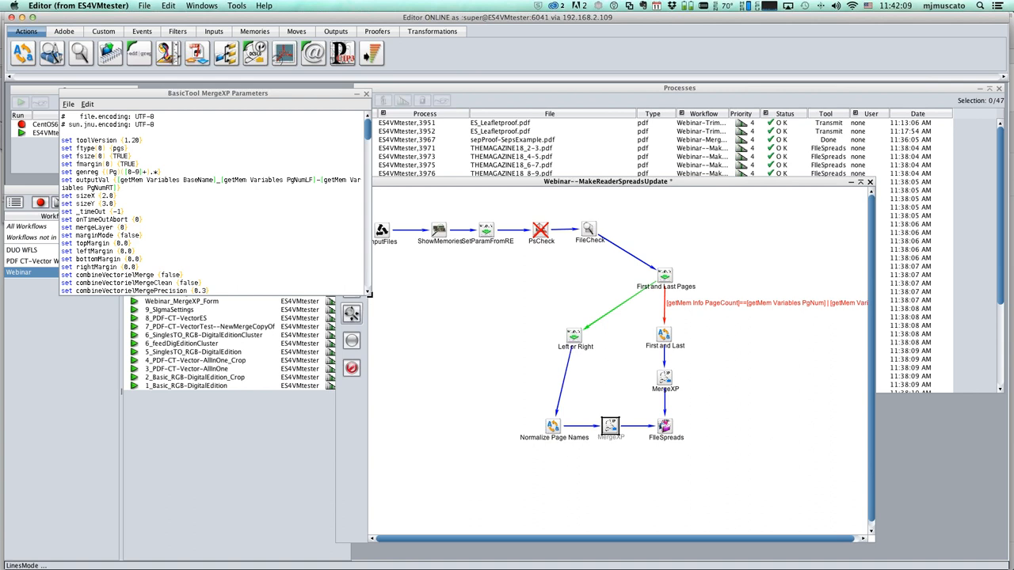
left_click_drag(368, 293, 545, 527)
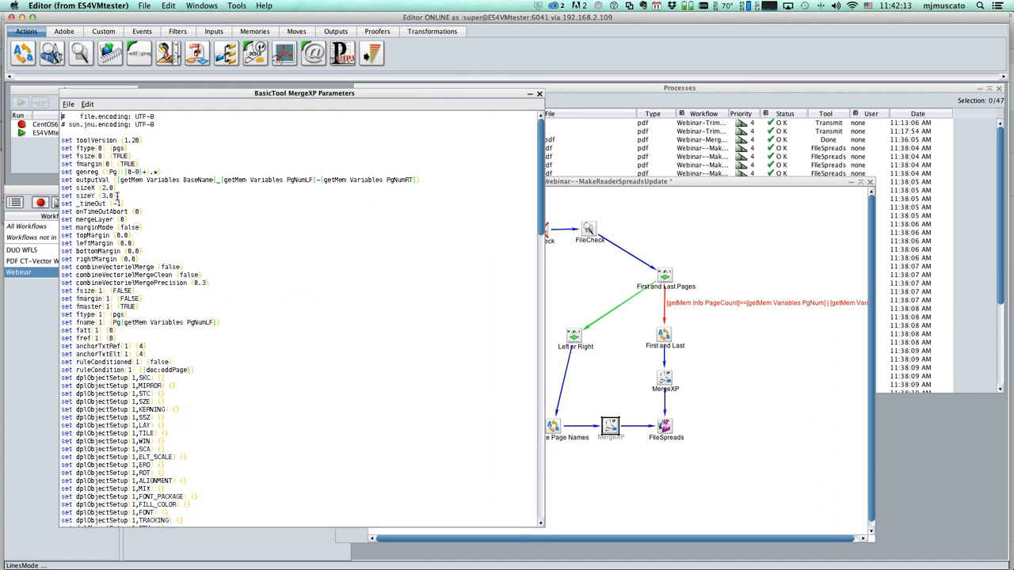
double_click(115, 196)
mouse_move(62, 188)
left_mouse_down()
mouse_move(124, 198)
mouse_move(59, 194)
left_mouse_up()
left_click(130, 199)
left_click(49, 190)
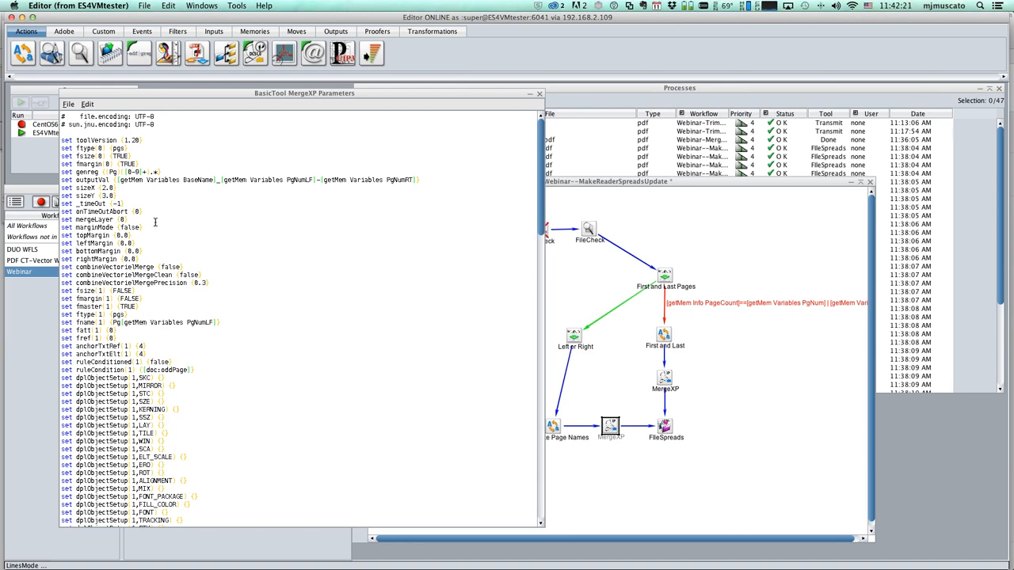
left_click(539, 95)
Try inserting a rule in the Left or Right action and making rule 9 set MergeXP sizeX with [getMem Document MarginMM_Left], discarding the changes.
double_click(580, 337)
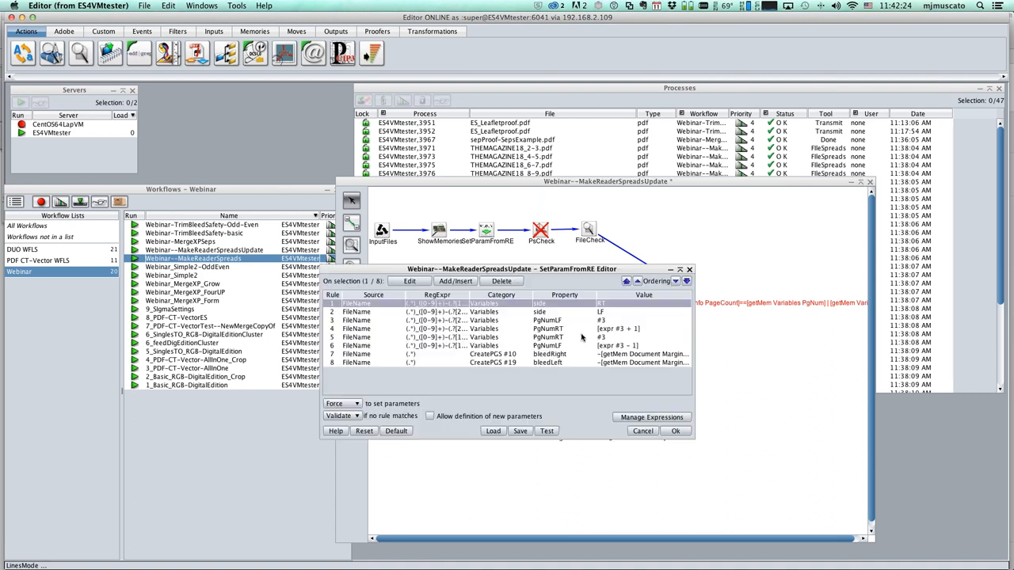
left_click(465, 283)
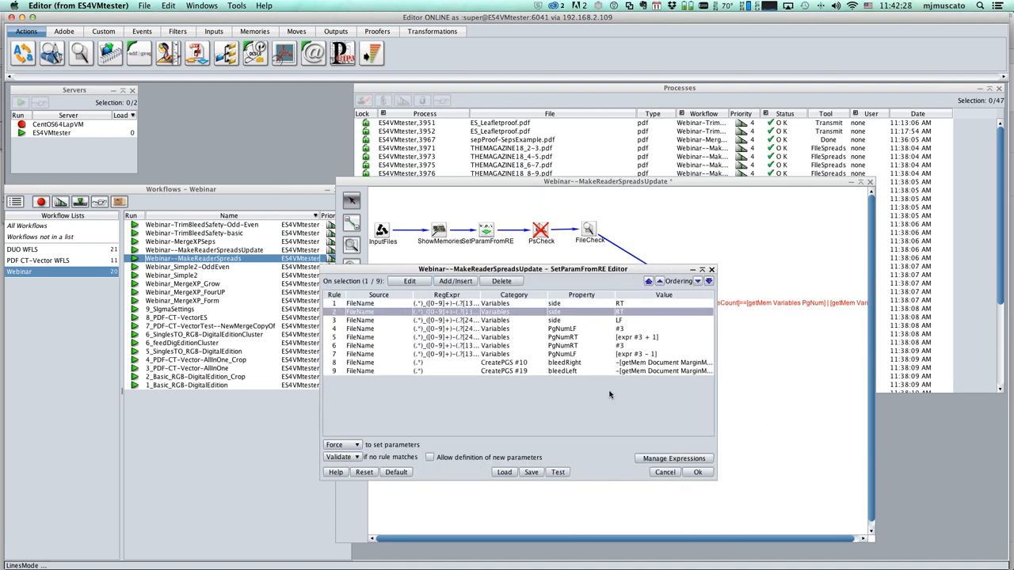
double_click(523, 371)
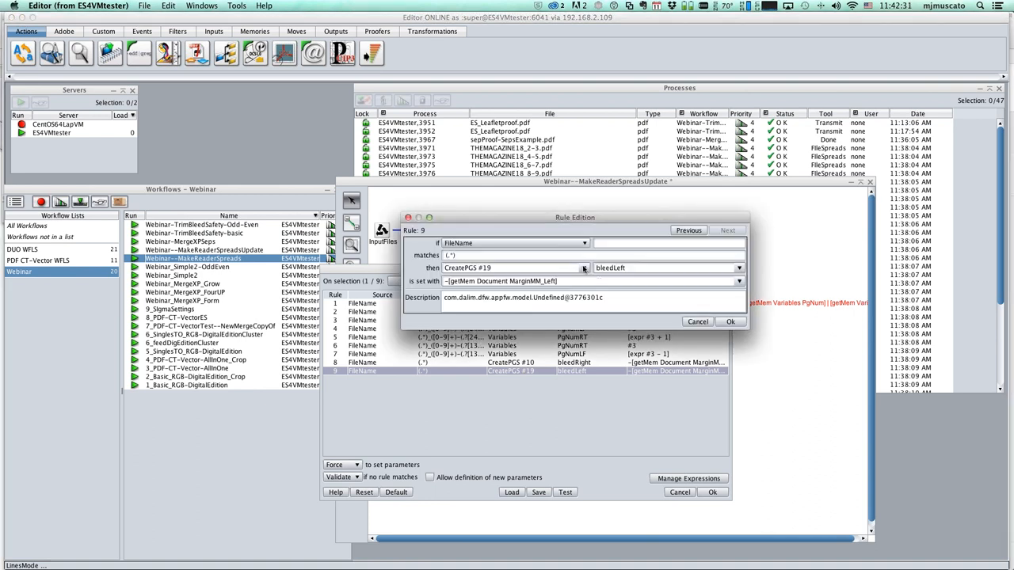
left_click(584, 268)
left_click_drag(586, 294, 586, 312)
left_click(475, 328)
left_click(739, 268)
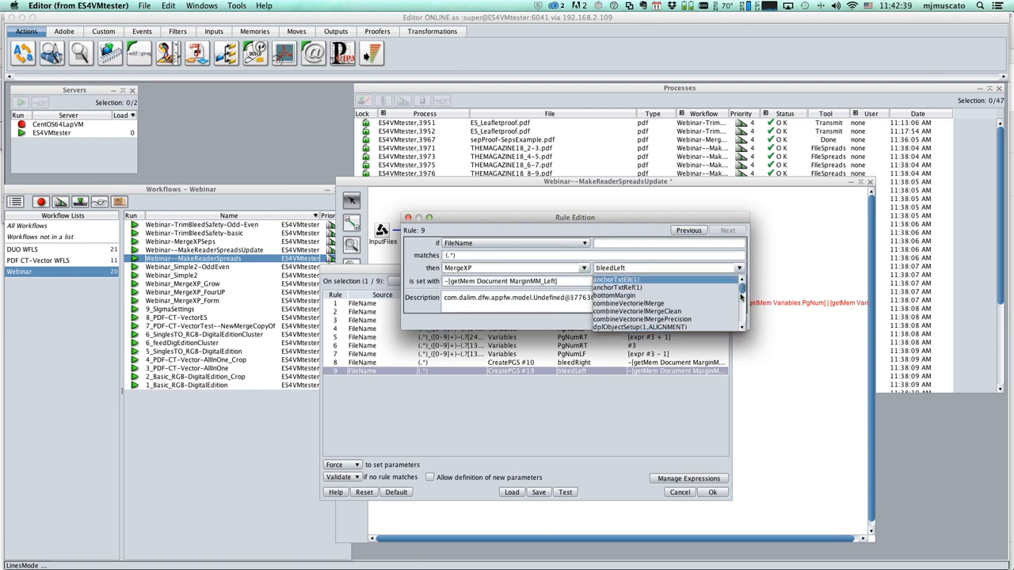
left_click_drag(743, 297, 743, 323)
left_click(692, 310)
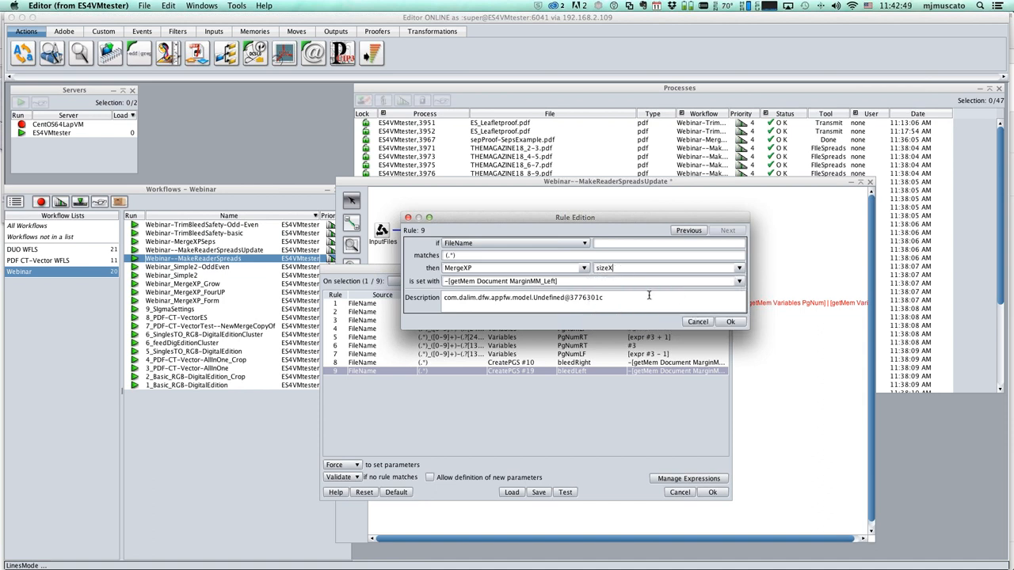
left_click(447, 281)
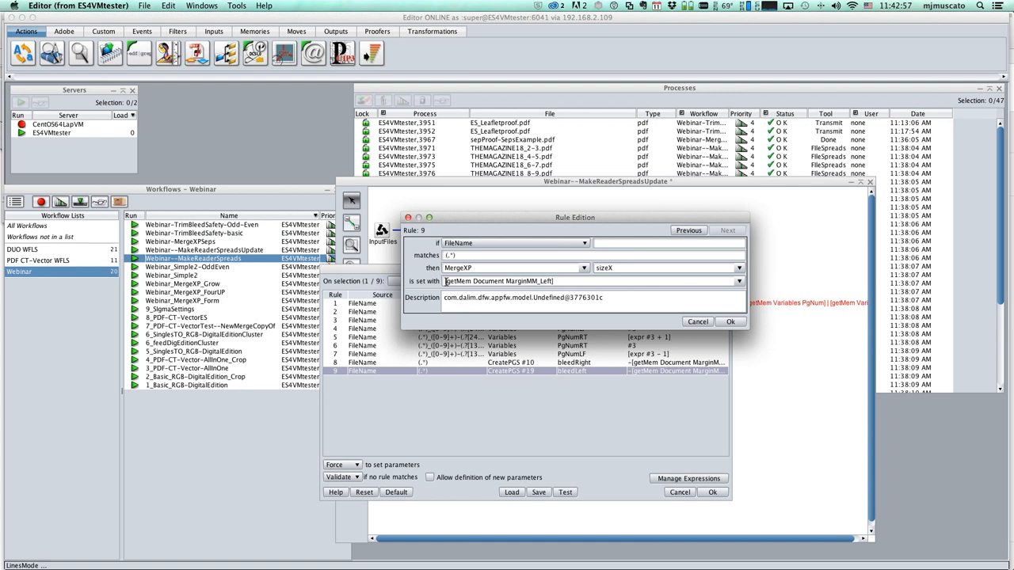
left_click(698, 323)
left_click(681, 493)
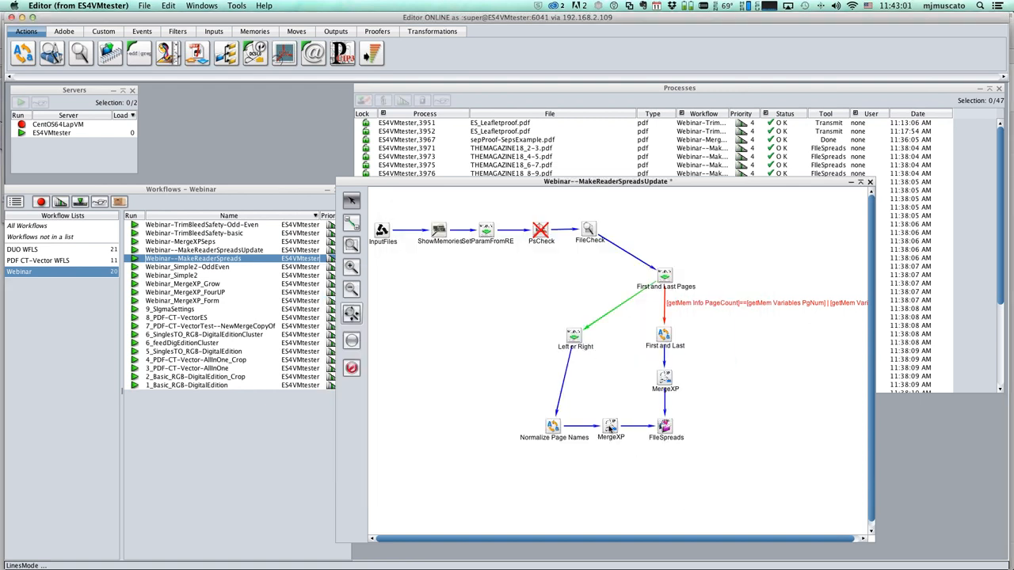
Reopen the MergeXP settings following Normalize Page Names, toggle Master for input 1 off and back on, and cancel.
left_click(611, 429)
double_click(611, 429)
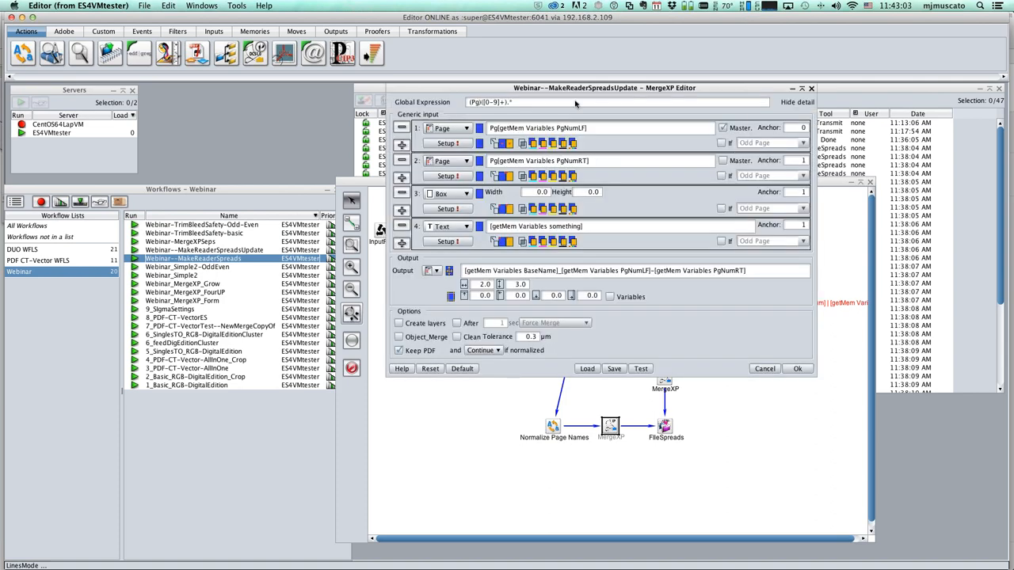
left_click_drag(408, 89, 322, 126)
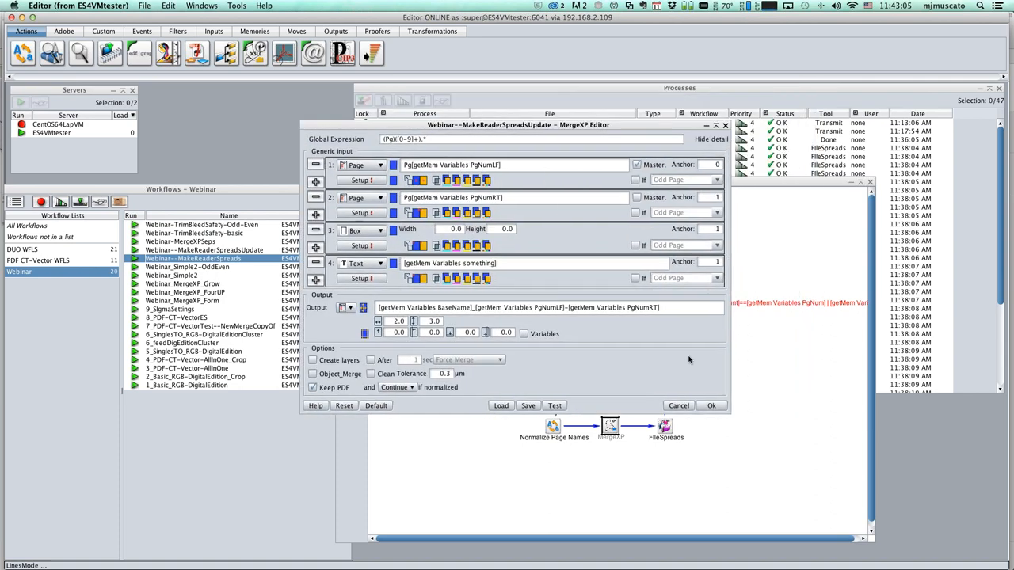
left_click(637, 165)
left_click(637, 165)
left_click(678, 406)
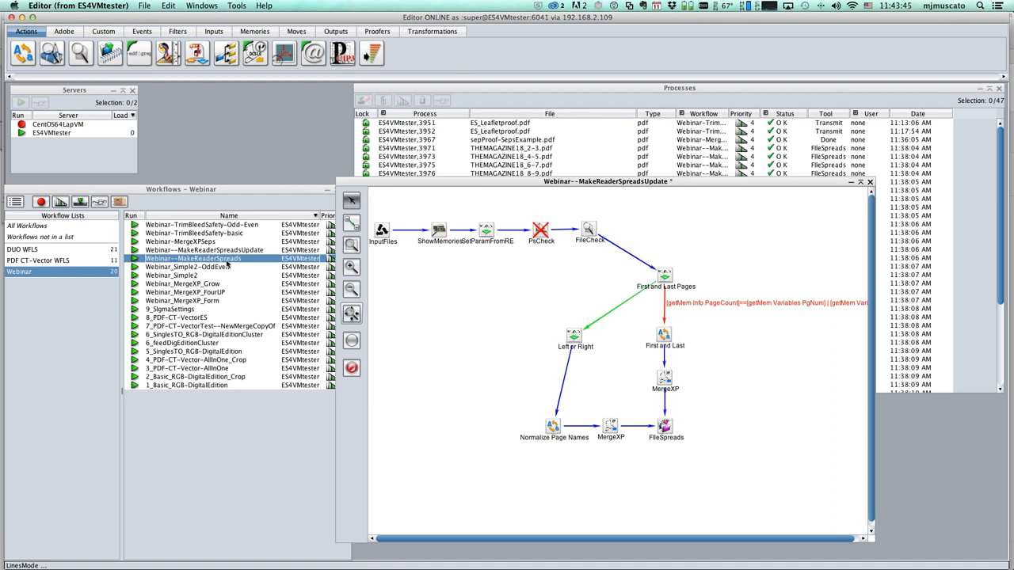
Open the Webinar-MergeXPSeps workflow and bring up the settings of its MergeXP action.
left_click(177, 191)
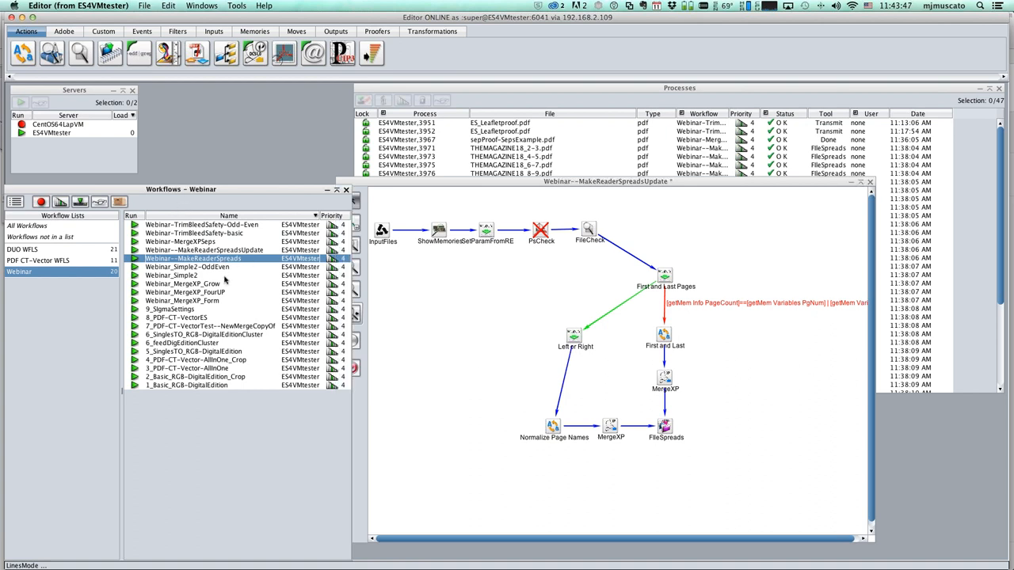
double_click(183, 242)
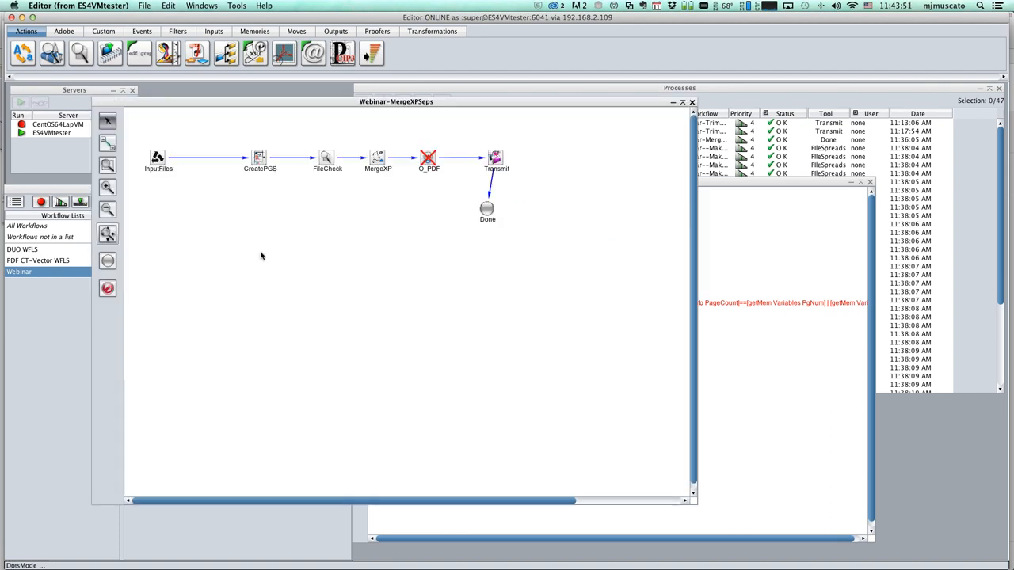
left_click(378, 158)
double_click(377, 158)
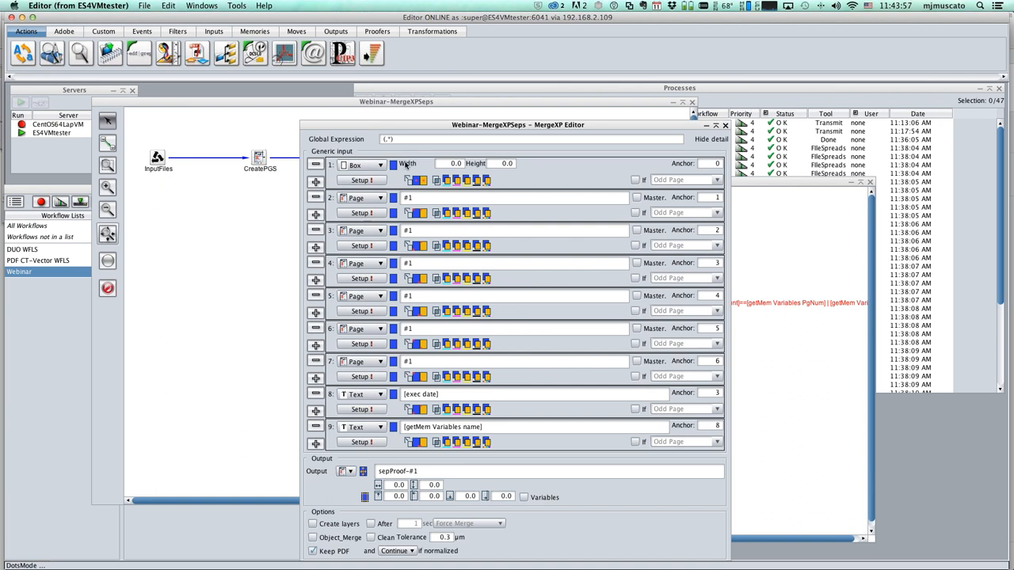
Examine the Channel Mixer value in the DPL setup of page input 3 and close the setup without changes.
left_click(361, 247)
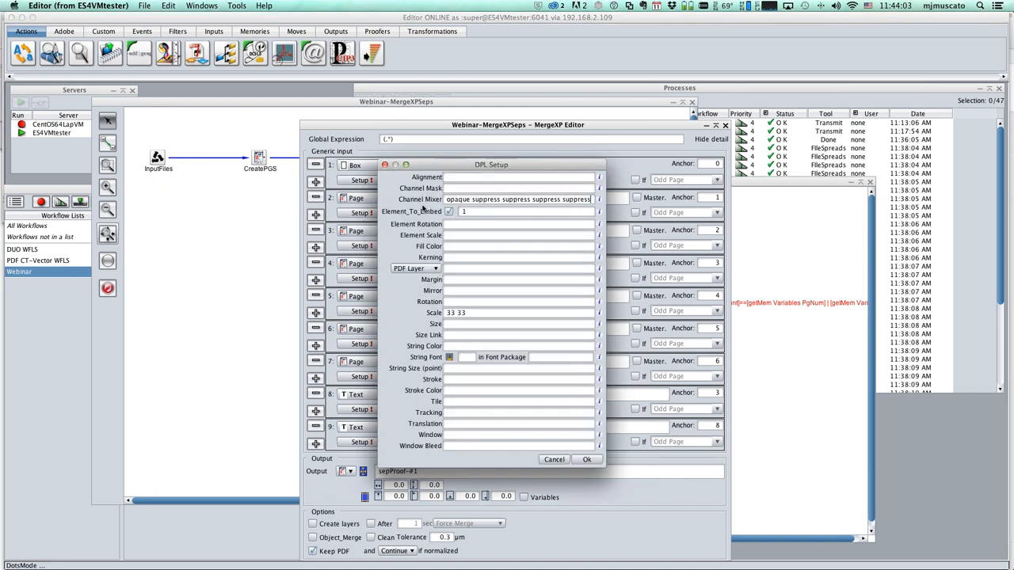
key("super+a")
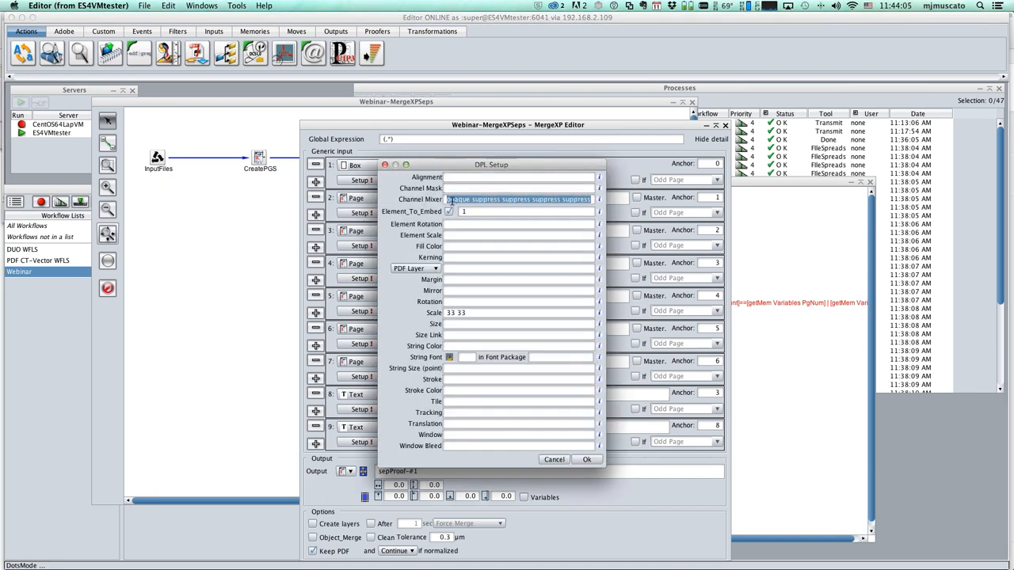
left_click(554, 460)
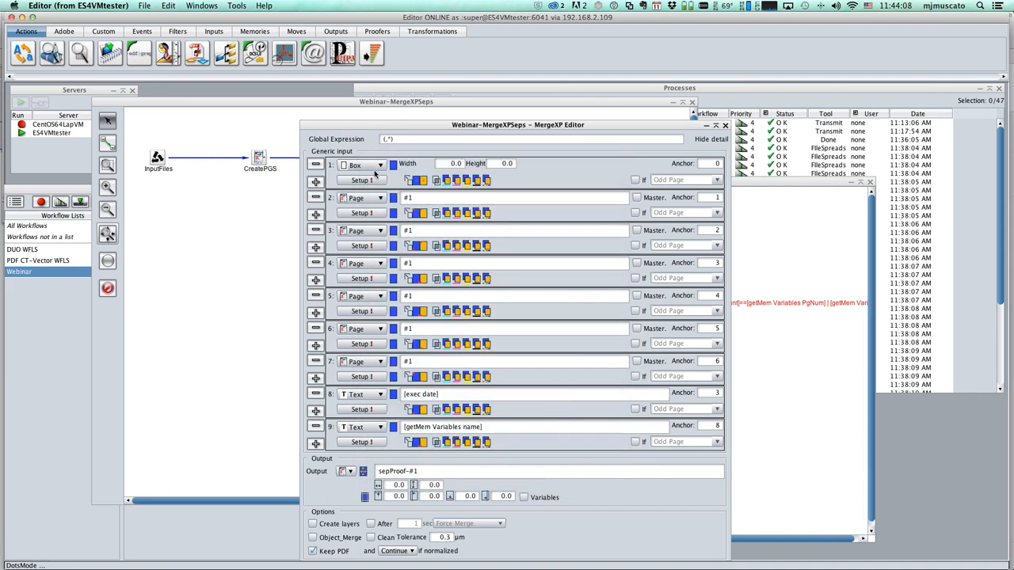
Try the Transparent and Zero blending modes on the color channels of page input 3, and cancel the blending changes.
left_click(478, 246)
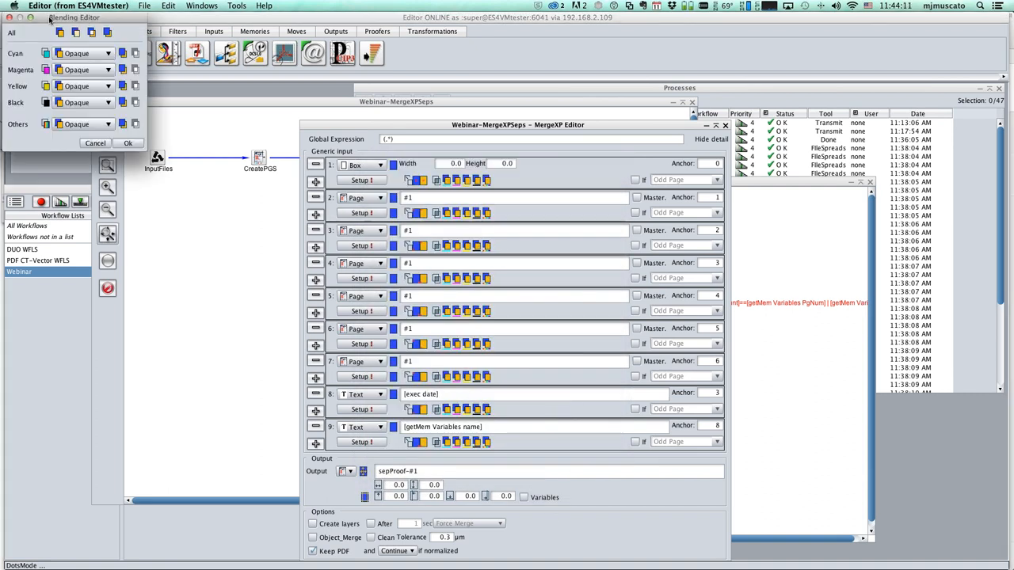
left_click(639, 236)
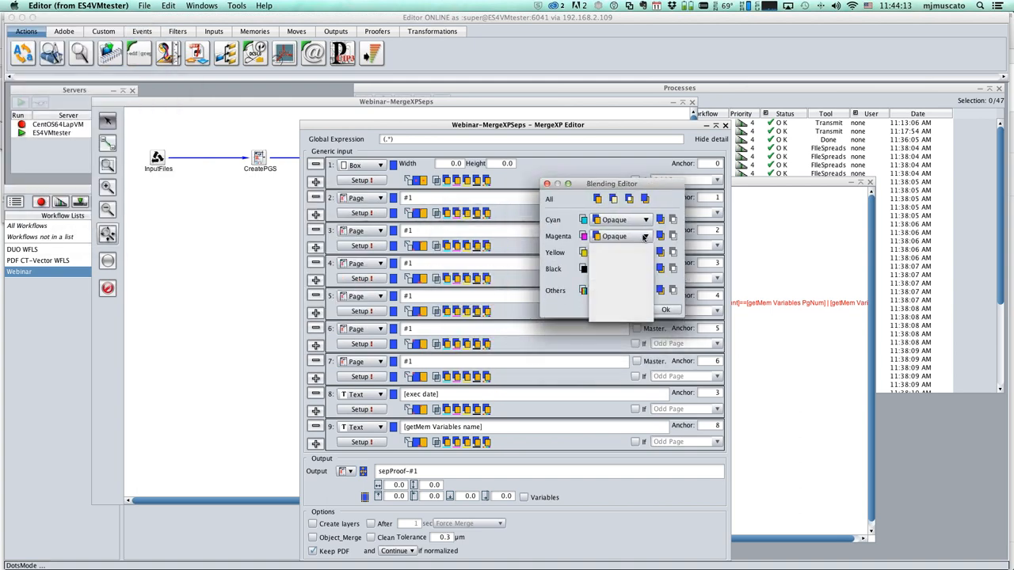
left_click(626, 305)
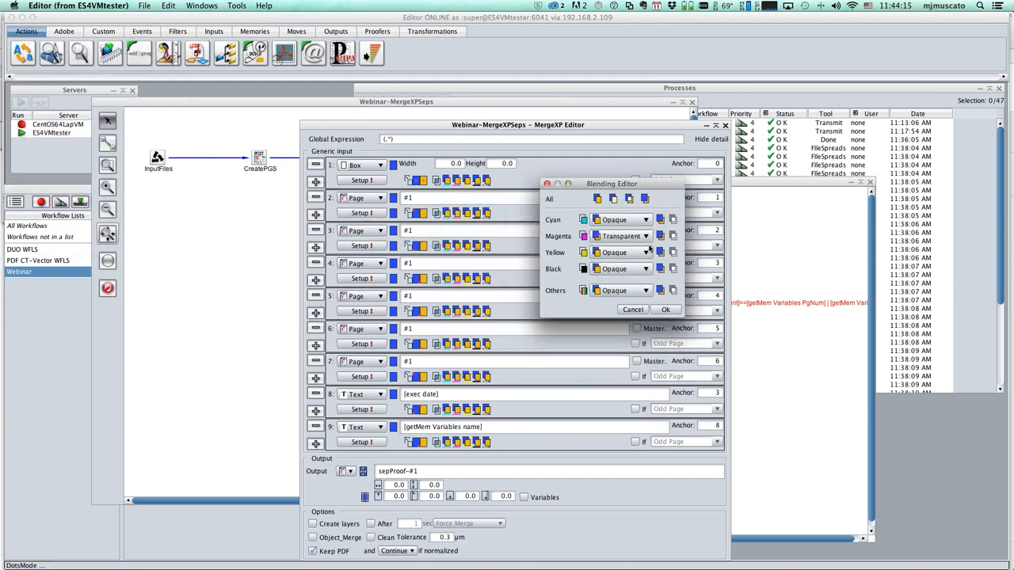
left_click(629, 200)
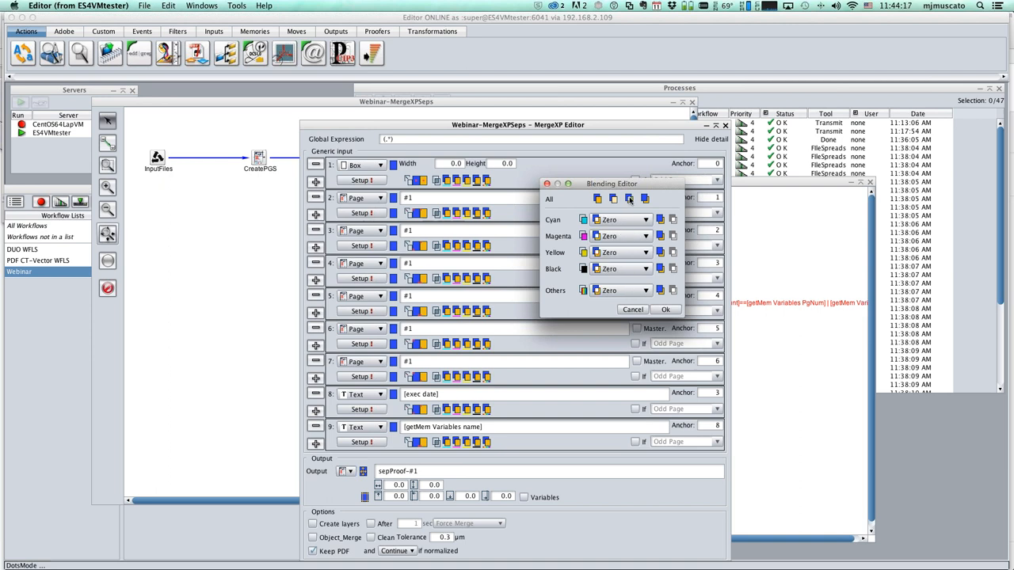
left_click(648, 200)
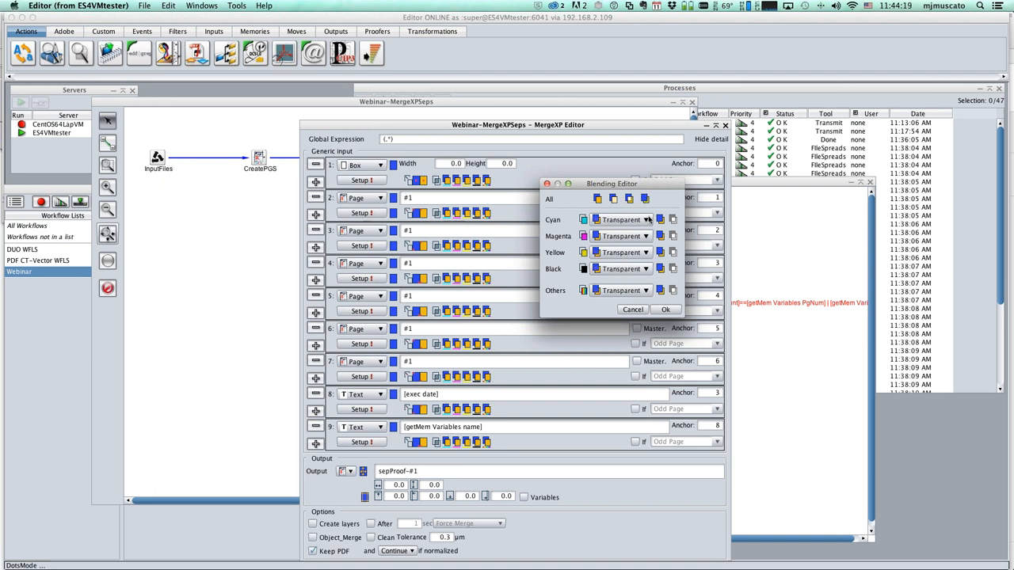
left_click(648, 220)
left_click(614, 232)
left_click(673, 252)
left_click(644, 310)
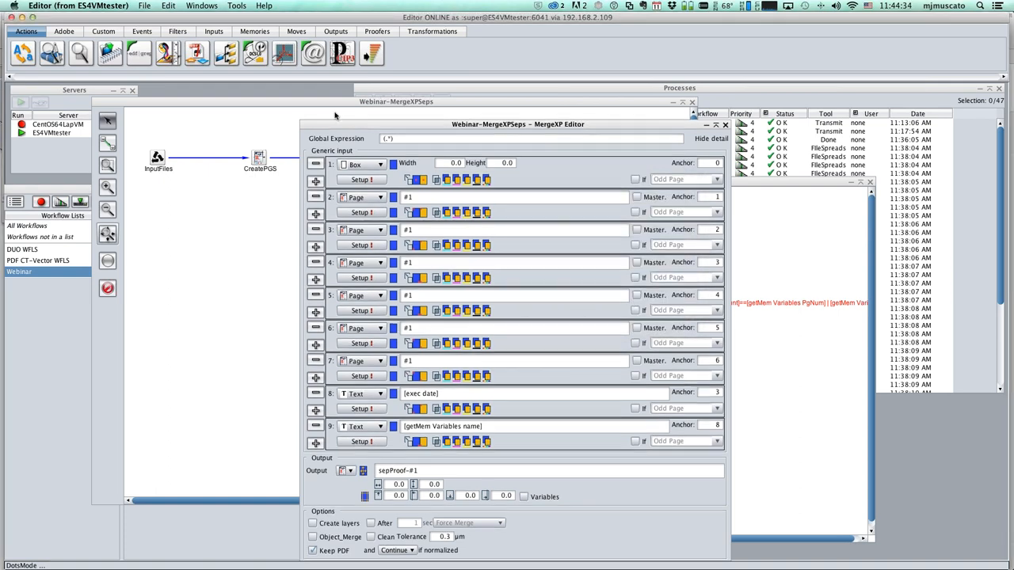
Reposition the MergeXP settings to show all options, and toggle Keep PDF and Object_Merge back and forth.
left_click_drag(352, 120, 308, 91)
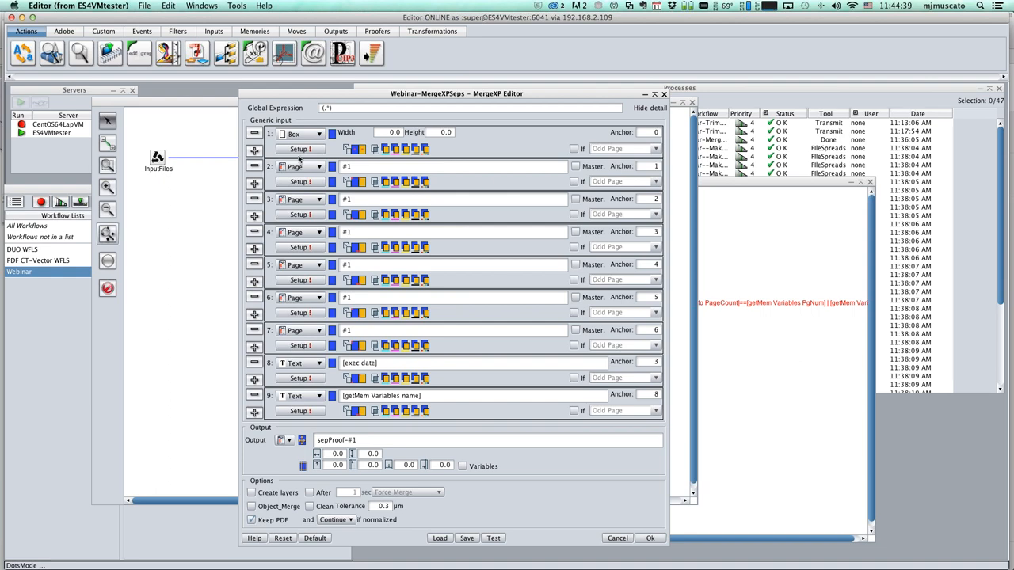
left_click_drag(305, 95, 316, 88)
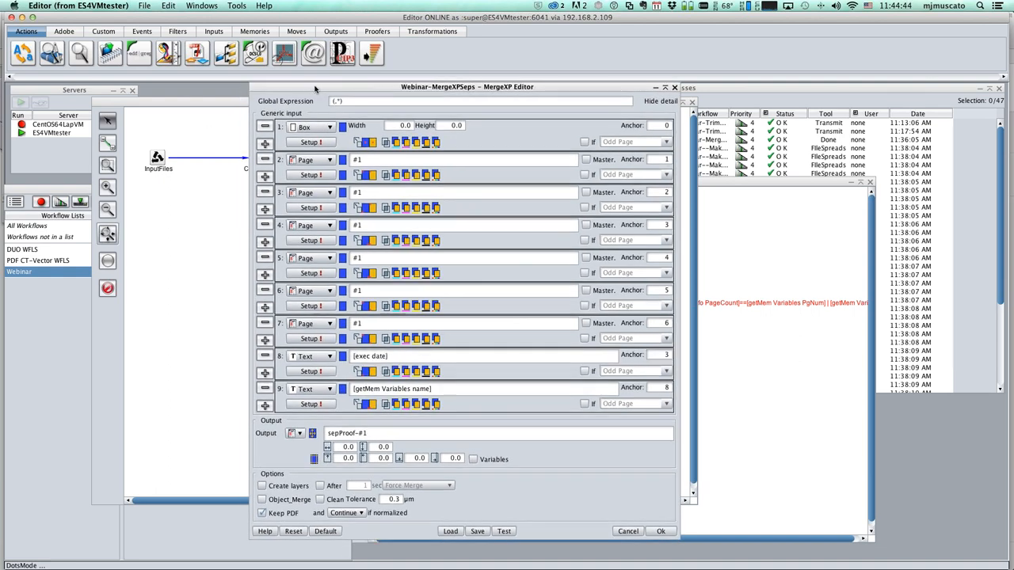
left_click(264, 517)
left_click(263, 516)
left_click(277, 502)
left_click(277, 502)
Examine the scale and translation values in the DPL setup of page input 2 and close it without changes.
left_click(310, 175)
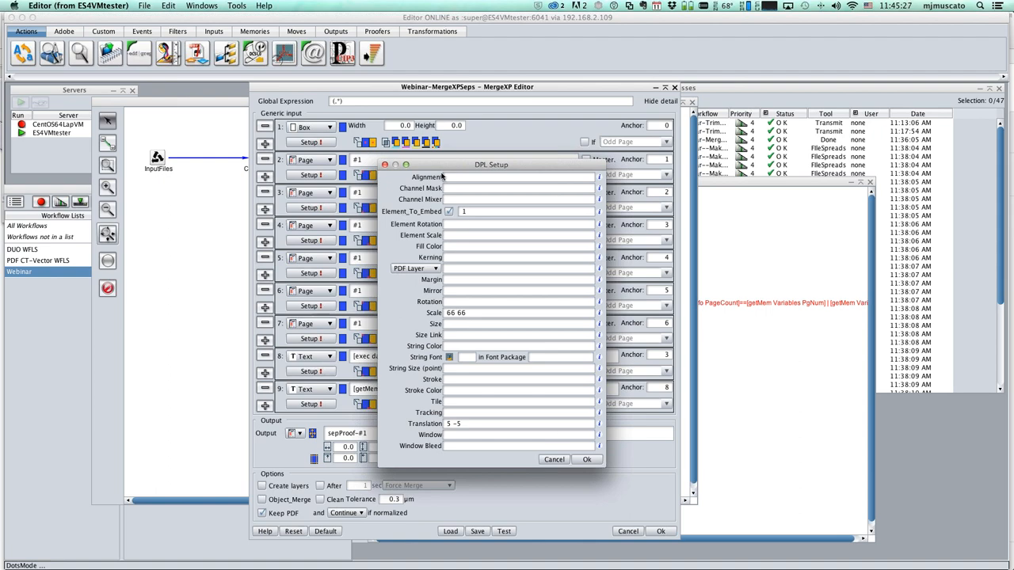
left_click_drag(418, 172, 663, 189)
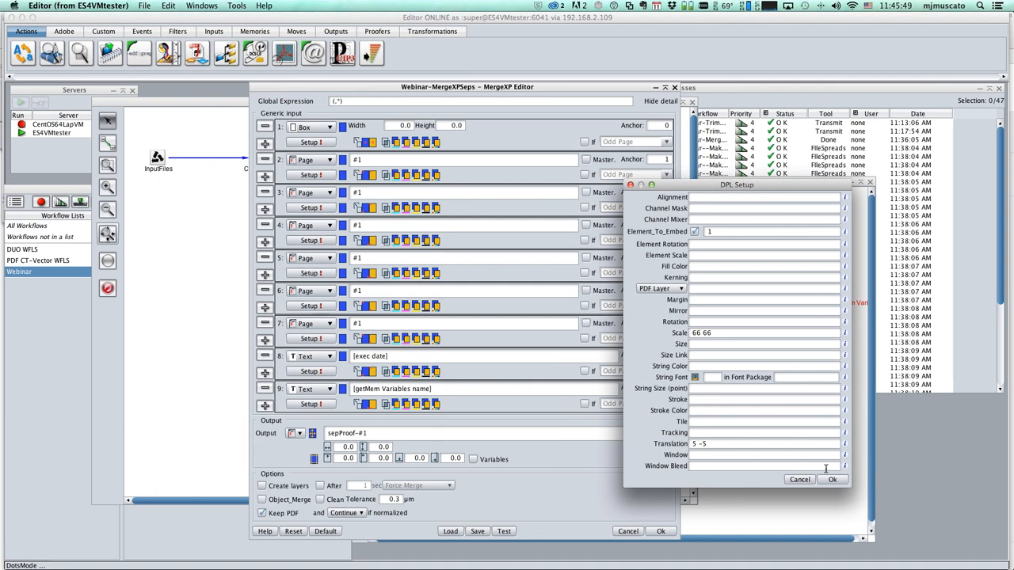
left_click(801, 480)
Try the Object_Merge option with its Clean setting, turn Object_Merge back off, and cancel the MergeXP settings.
left_click(262, 501)
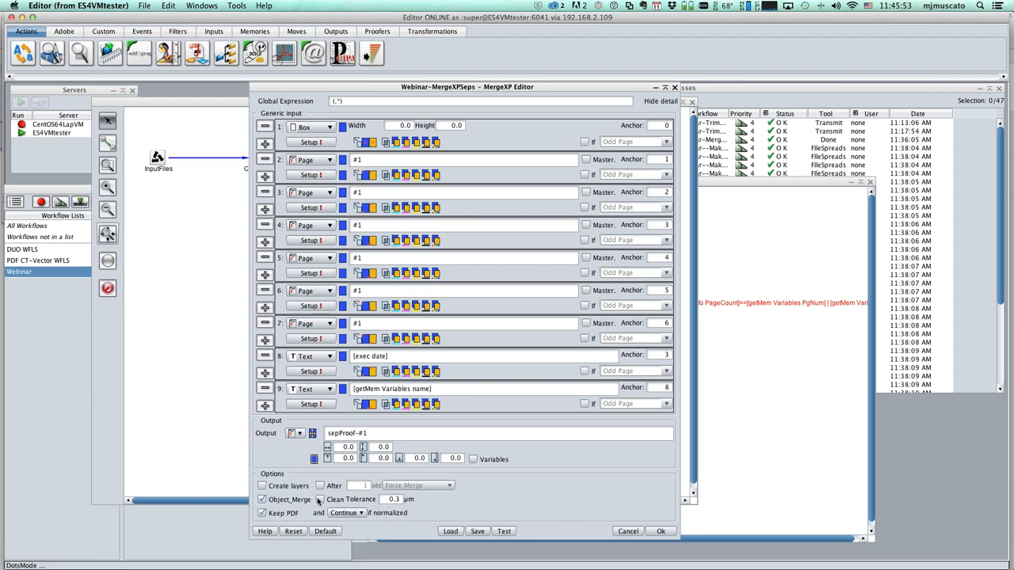
left_click(319, 500)
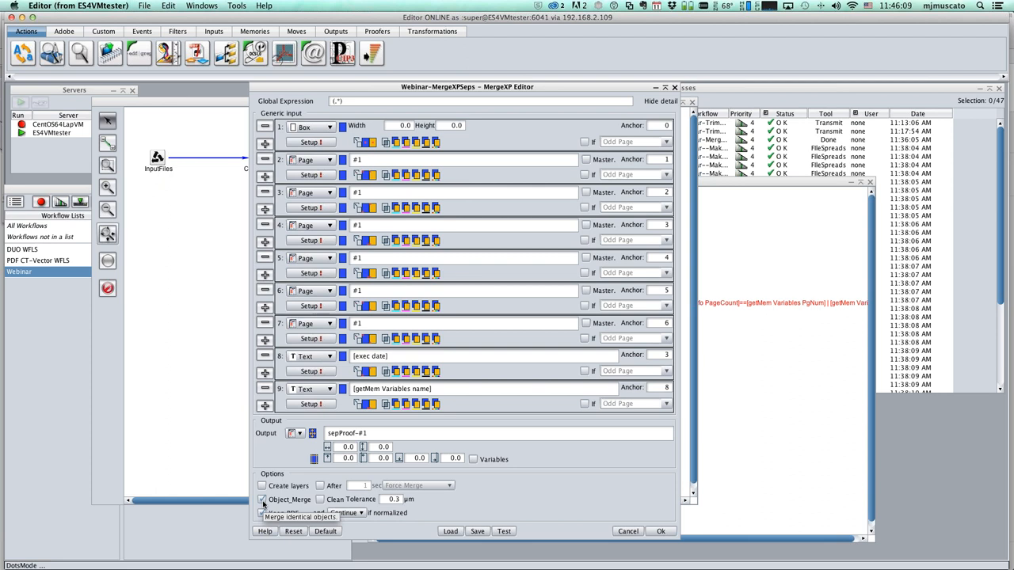
left_click(263, 501)
left_click(633, 531)
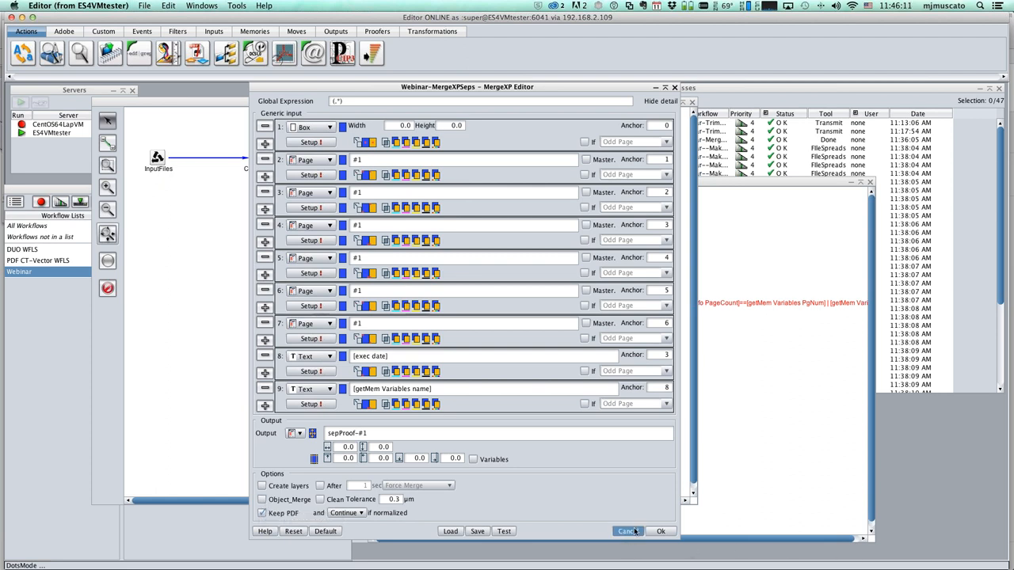
Add a separate CreatePGS input action below the Webinar-MergeXPSeps chain and view its settings without changing them.
left_click(211, 33)
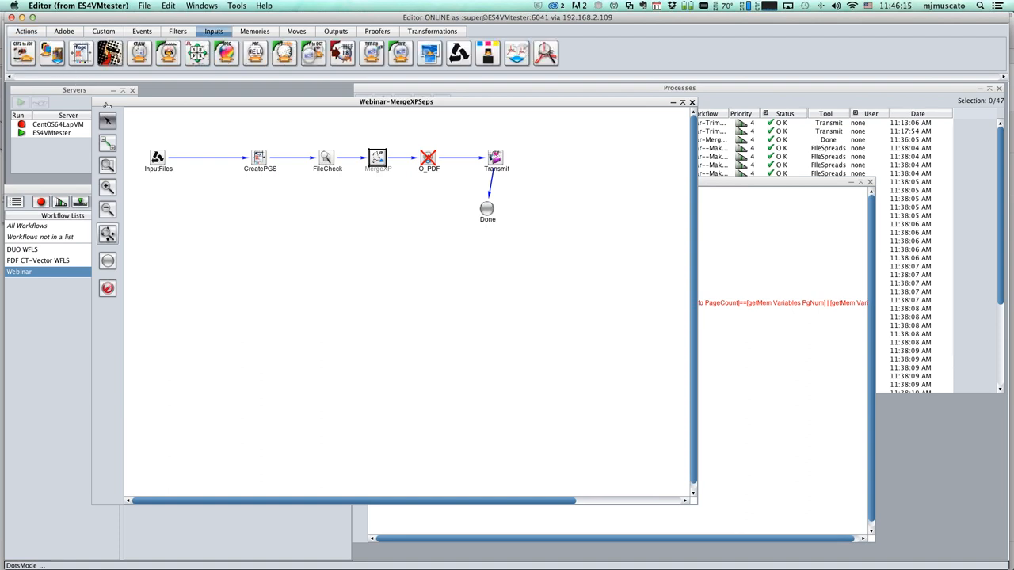
left_click_drag(107, 104, 303, 323)
double_click(305, 323)
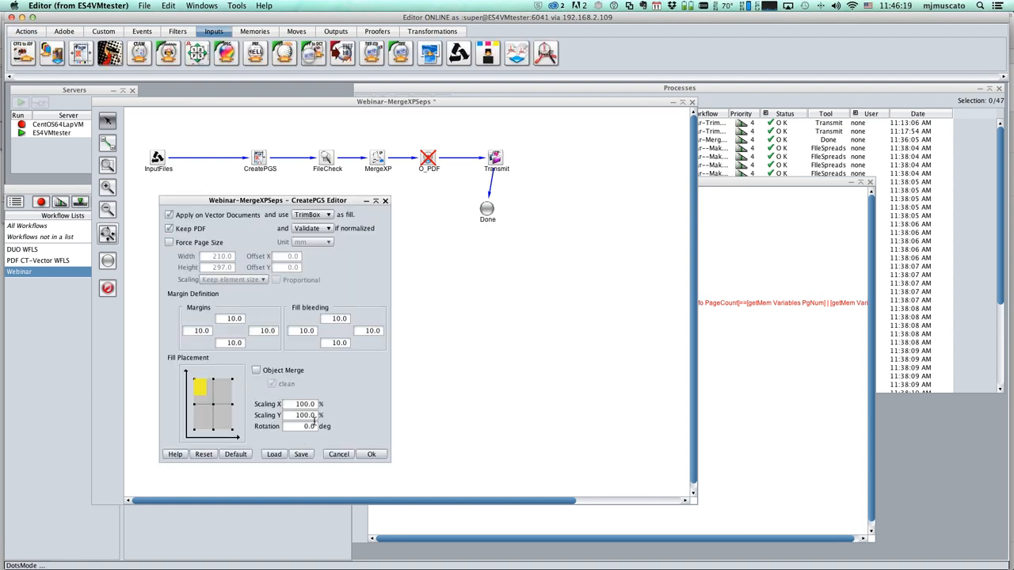
left_click(340, 454)
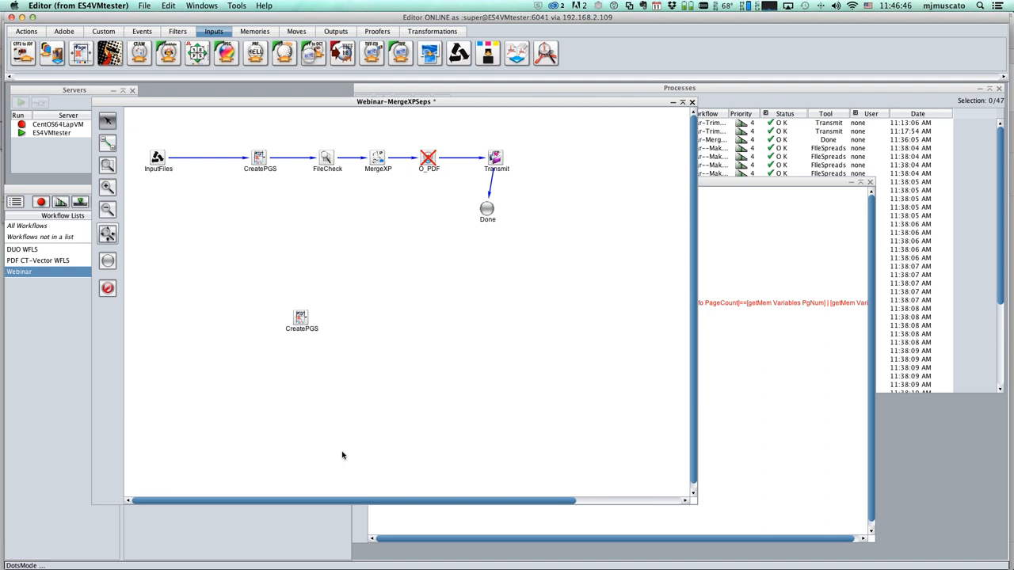
Switch to Keynote and play the Feb2015Webinar-MergeXP presentation from the current slide.
key("super+Tab")
key("super+Tab")
key("super+Tab")
key("super+Tab")
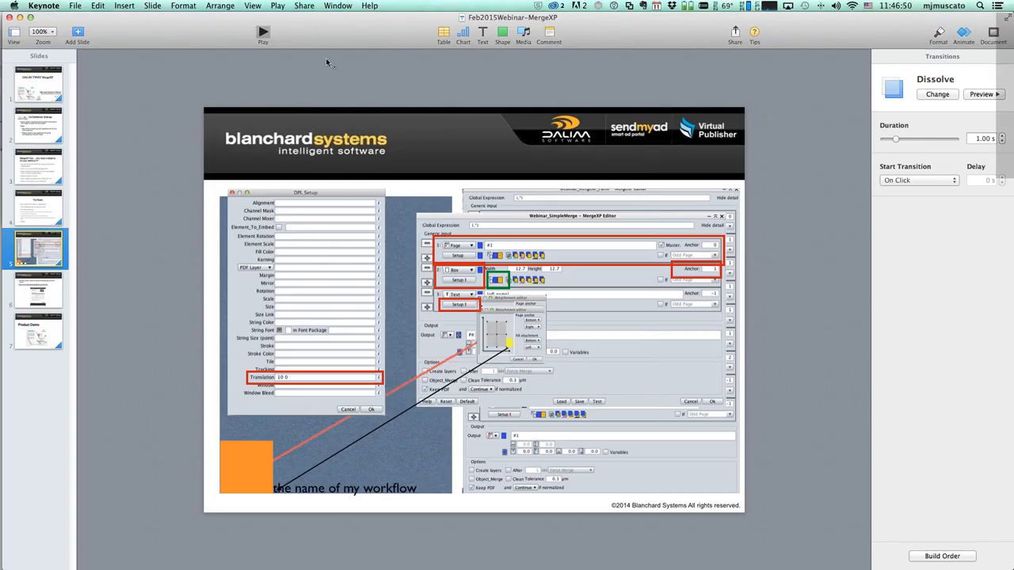
key("alt+super+p")
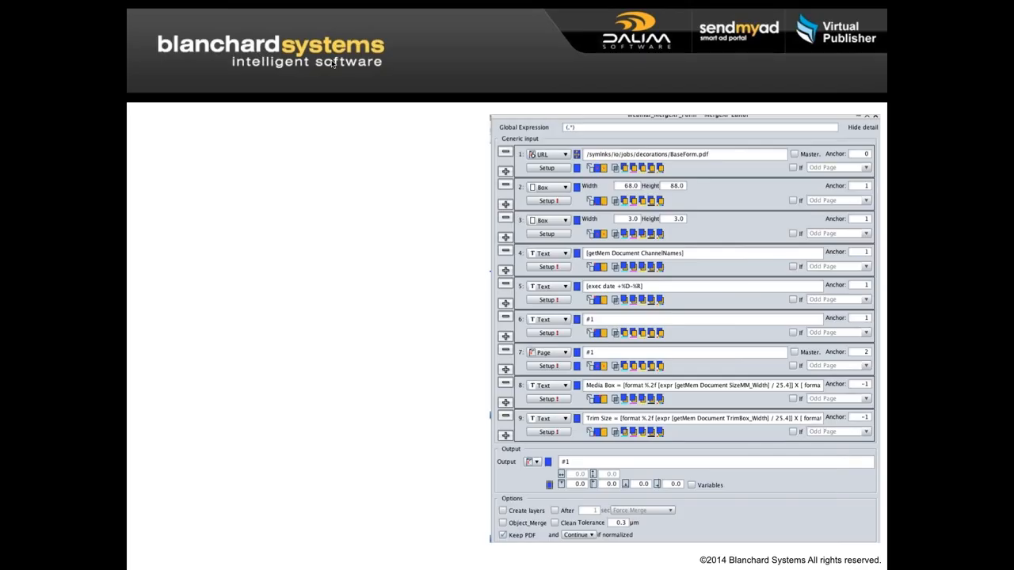